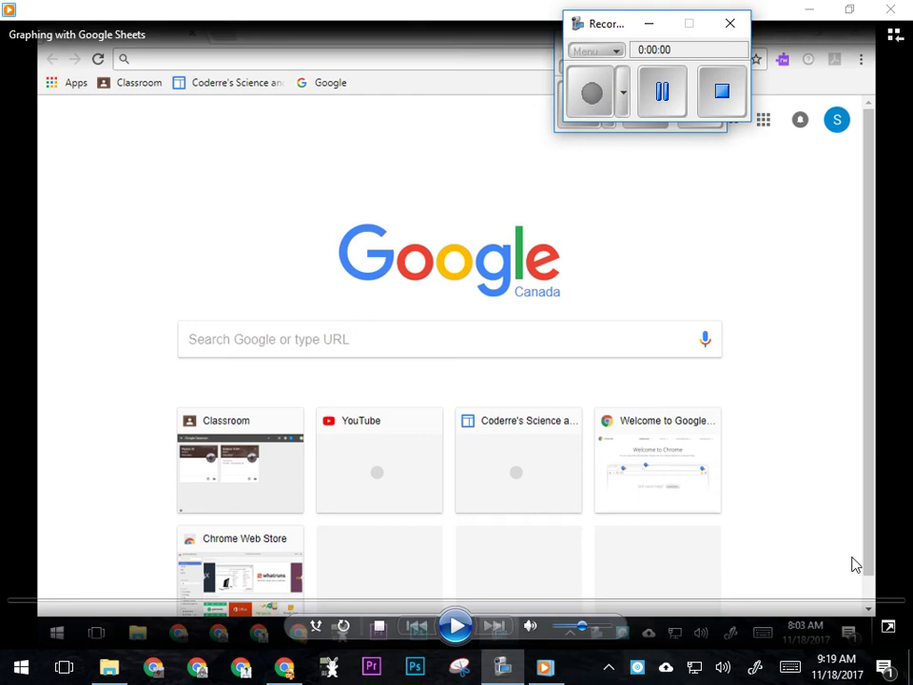
# Open Google Classroom and enter the Science 10 AP class
pyautogui.click(887, 627)
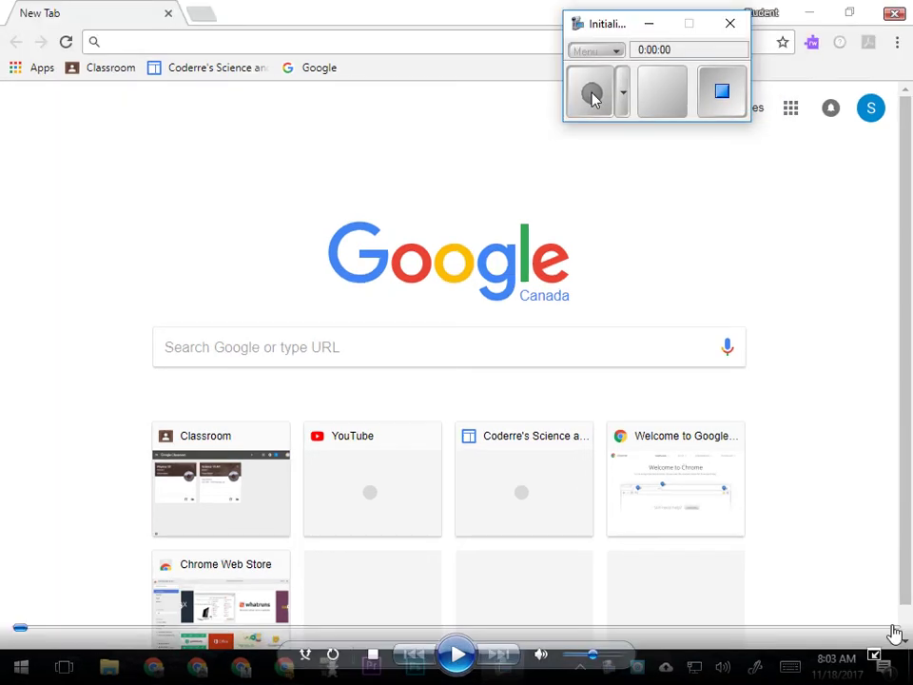
pyautogui.click(457, 654)
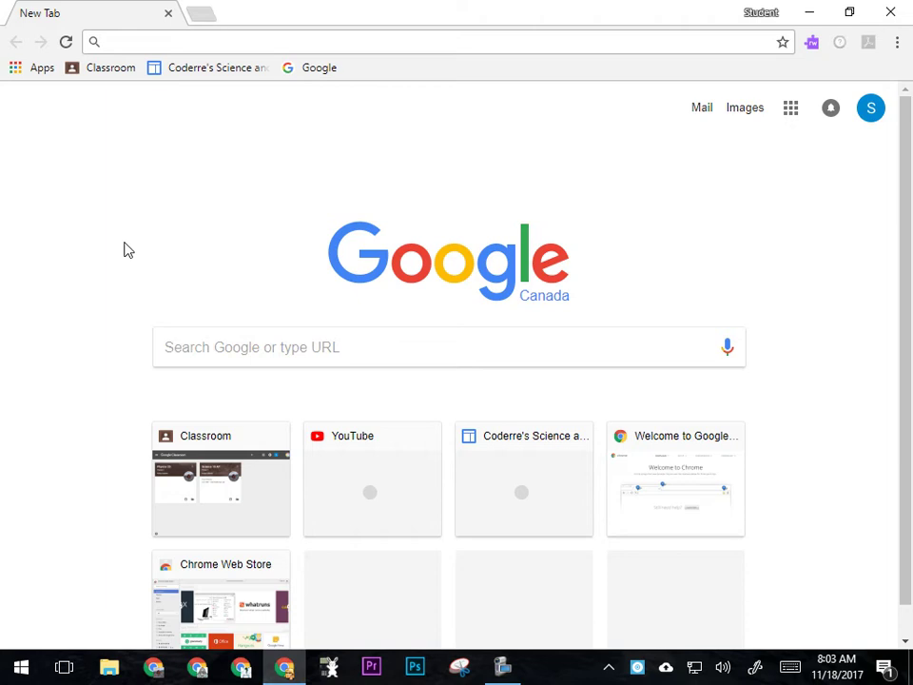
pyautogui.click(105, 70)
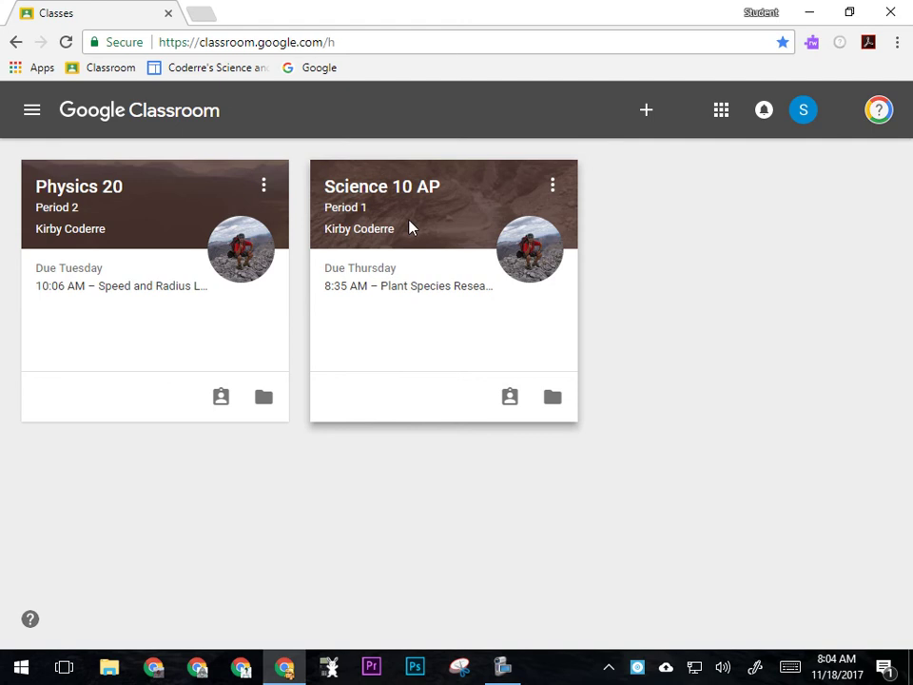
pyautogui.click(407, 191)
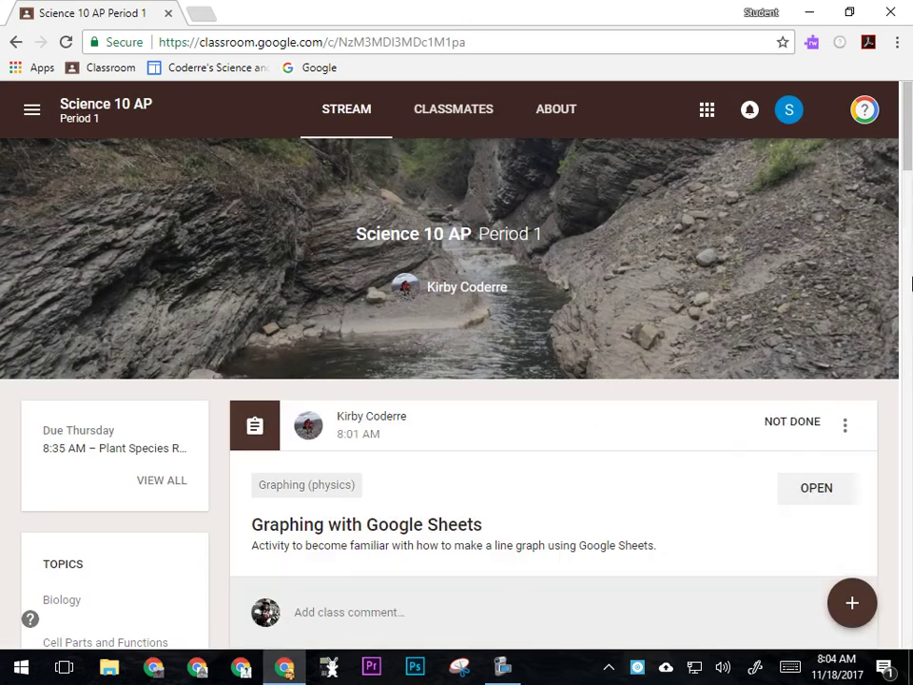
# Scroll the class stream and open the Graphing with Google Sheets assignment
pyautogui.moveTo(910, 152); pyautogui.dragTo(909, 177)
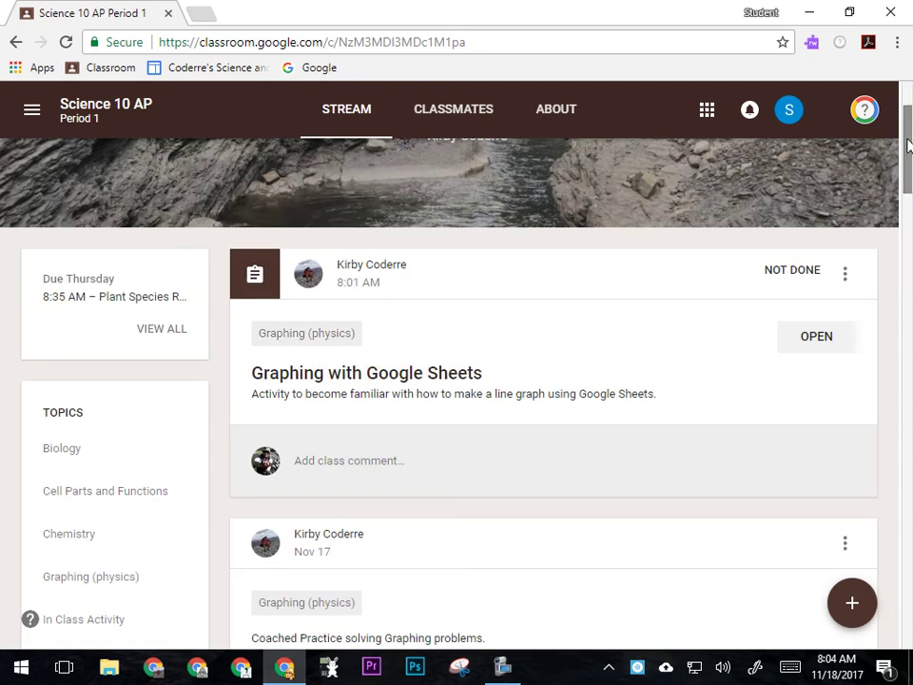
pyautogui.moveTo(907, 144); pyautogui.dragTo(909, 152)
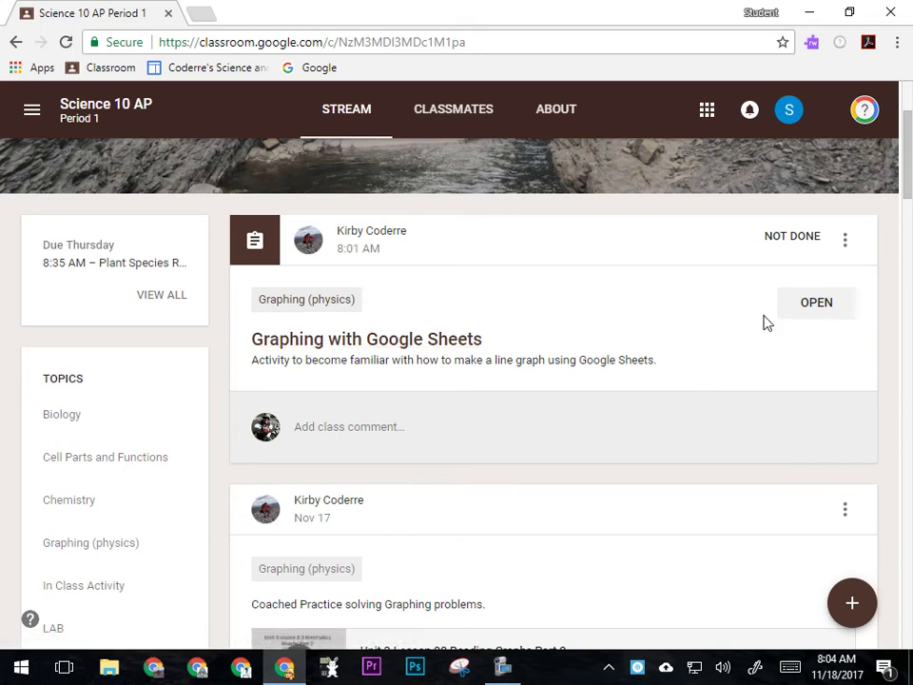
pyautogui.click(820, 308)
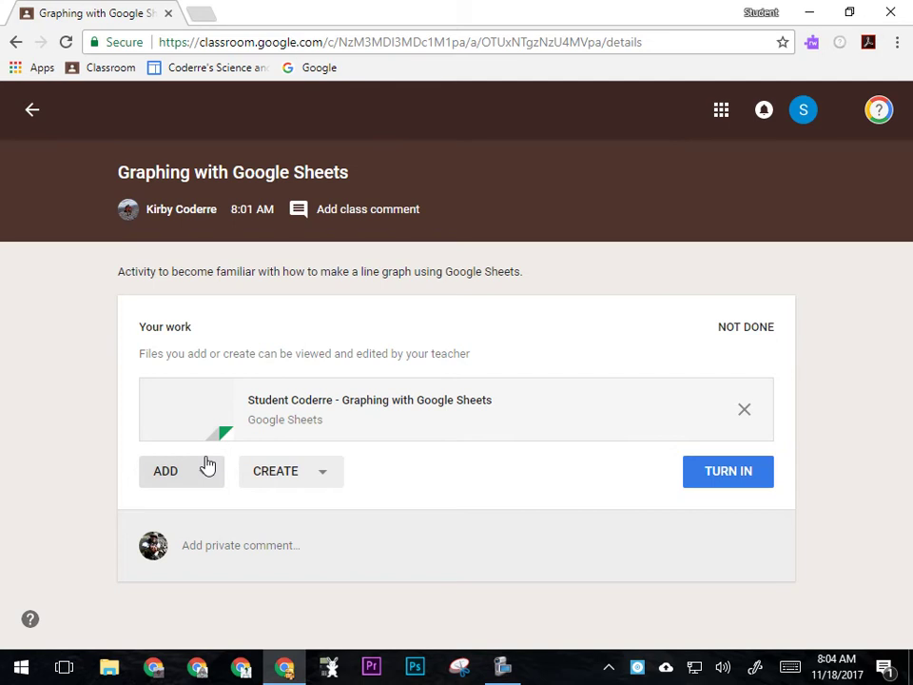
# Open the attached Graphing with Google Sheets spreadsheet in a new tab
pyautogui.click(414, 406)
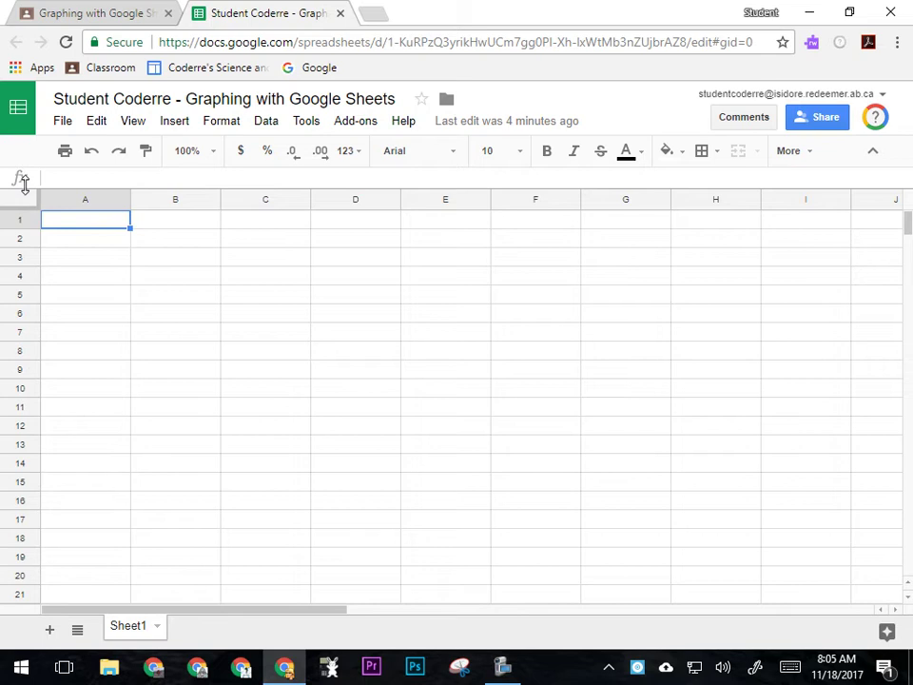
# Enter 'Time (s)' in A1 and 'Position (m)' in B1
pyautogui.write('Time (')
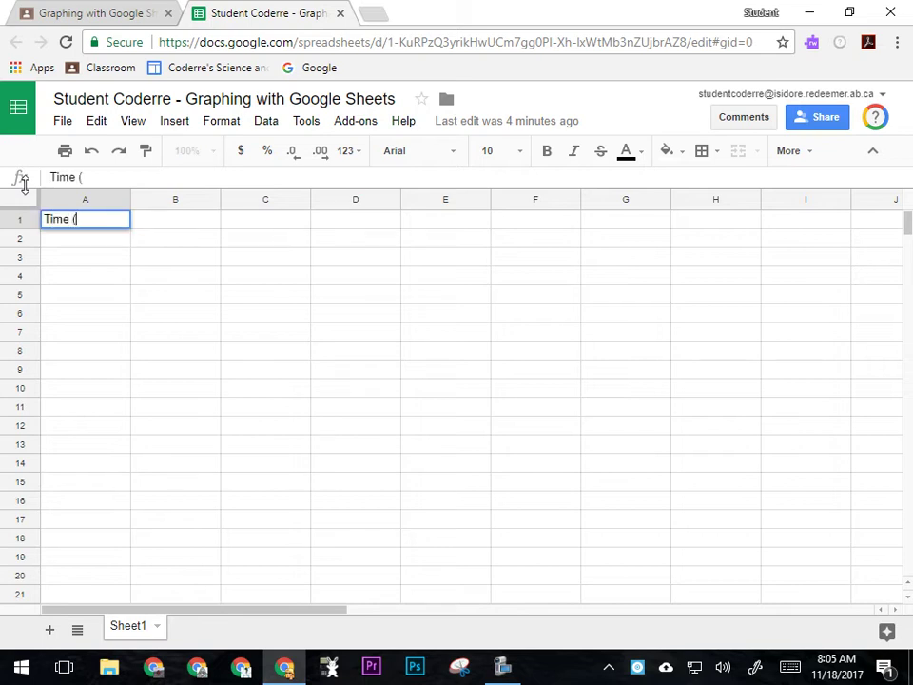
pyautogui.write('s)')
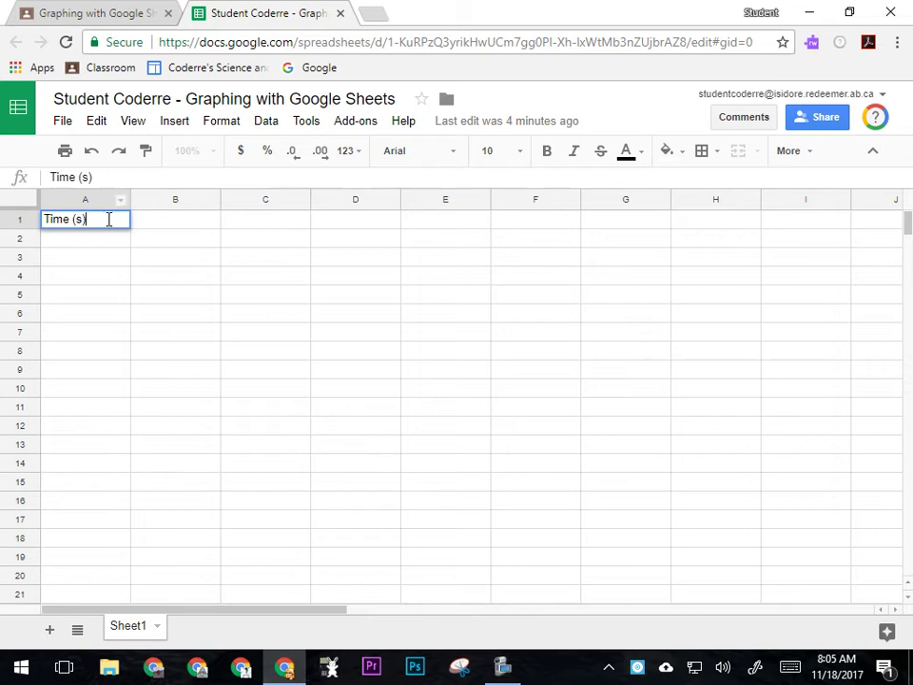
pyautogui.click(191, 226)
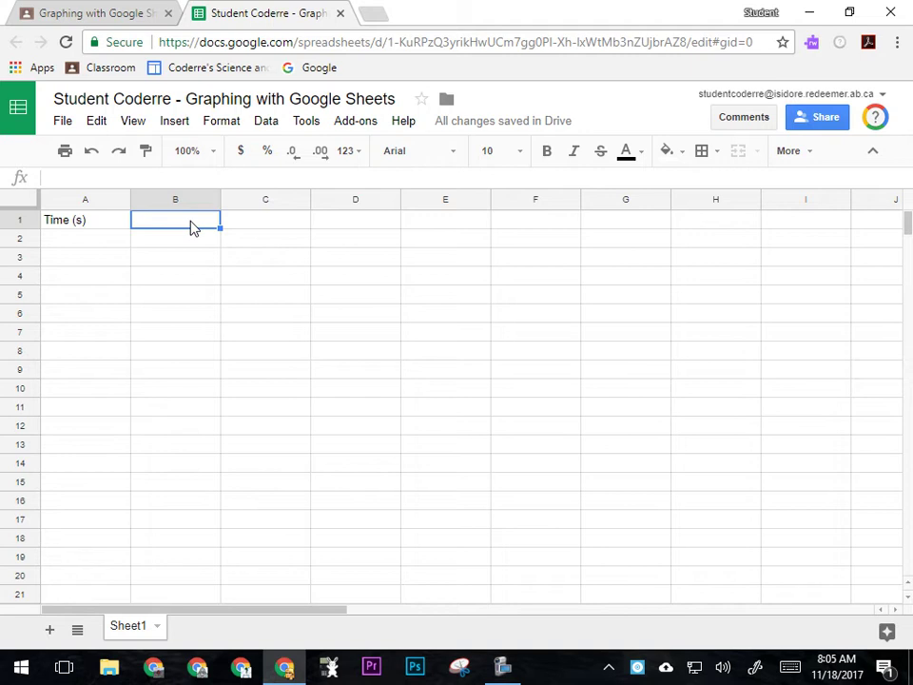
pyautogui.write('Posi')
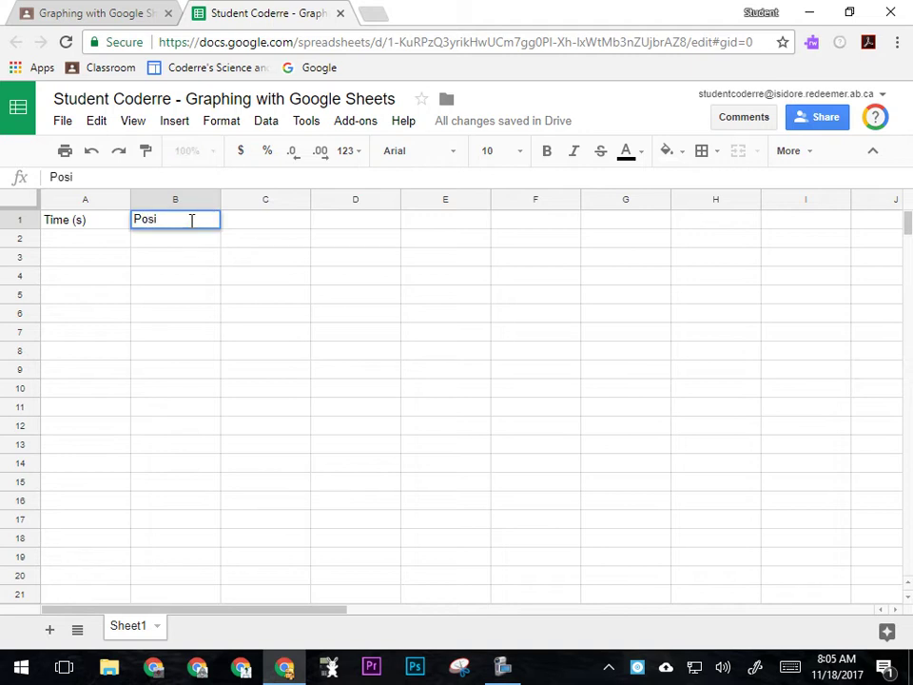
pyautogui.write('tion (m)')
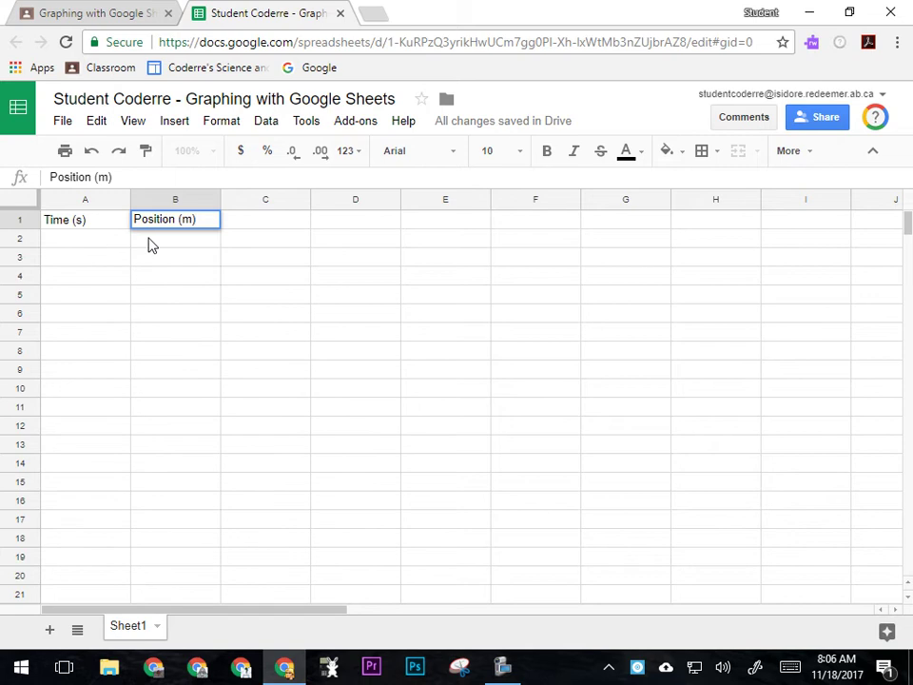
pyautogui.click(93, 246)
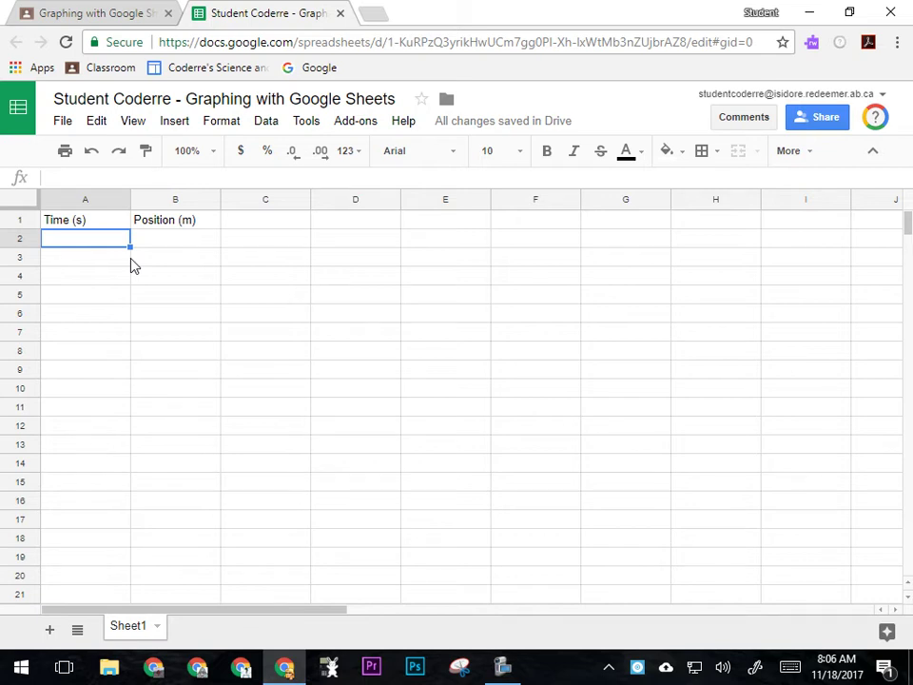
# Enter the times 0, 1, 2 and 3 in cells A2:A5
pyautogui.write('0')
pyautogui.press('Return')
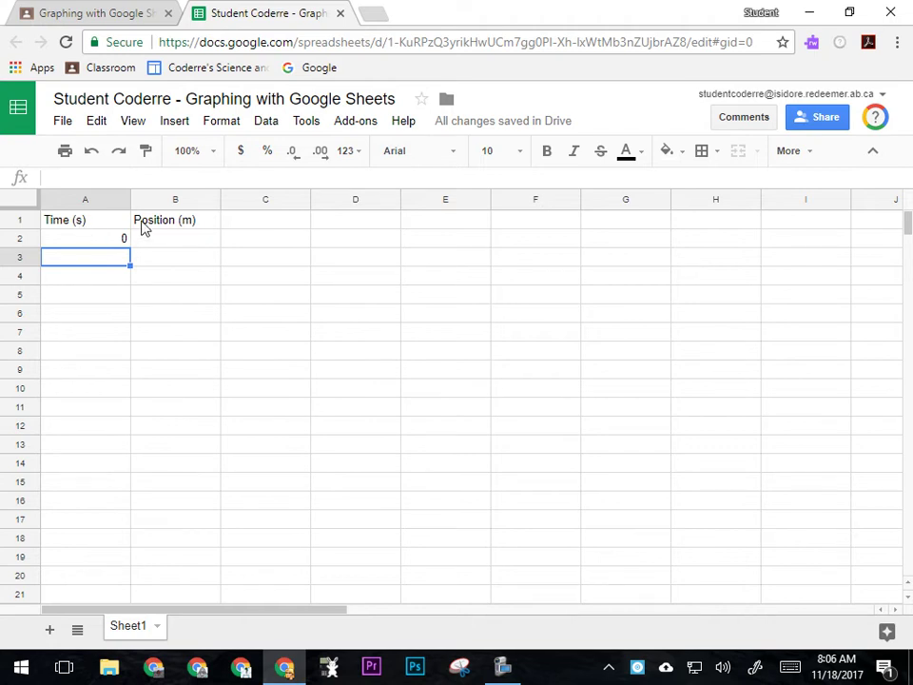
pyautogui.hotkey('ctrl', 'z')
pyautogui.hotkey('ctrl', 'y')
pyautogui.write('1')
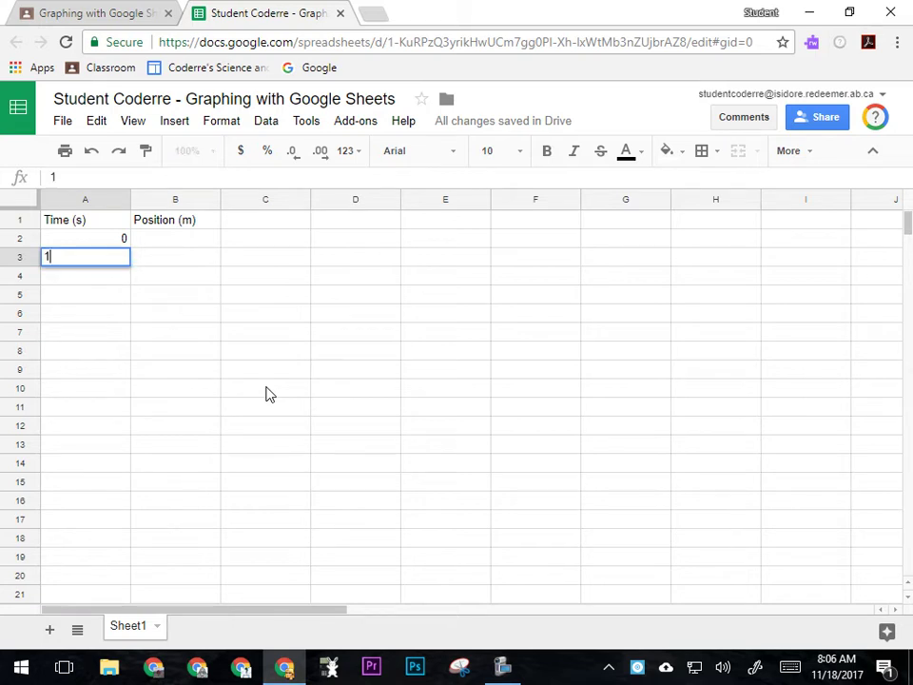
pyautogui.press('Return')
pyautogui.write('2')
pyautogui.press('Return')
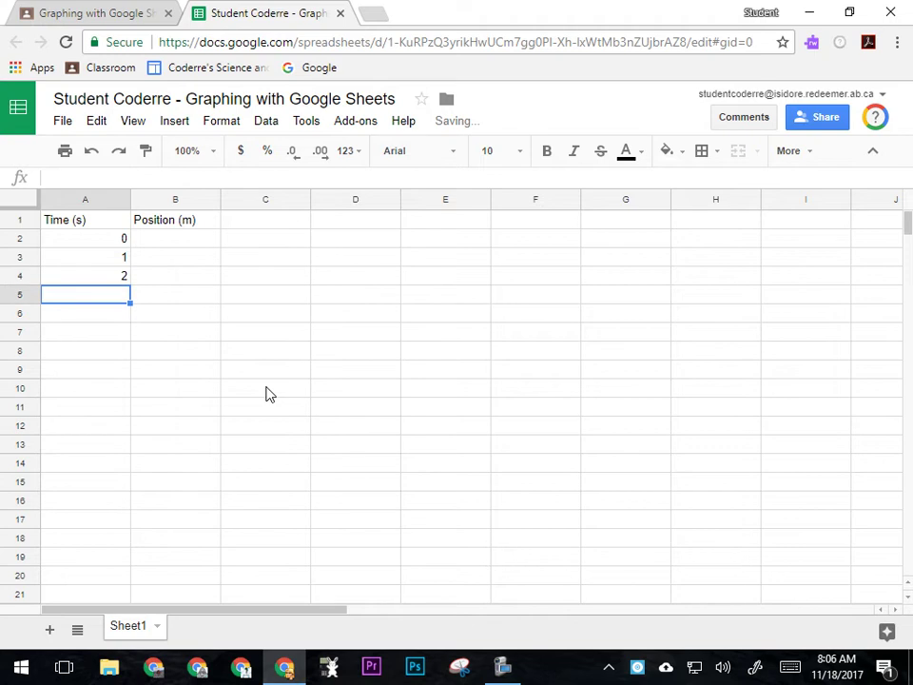
pyautogui.write('3')
pyautogui.press('Return')
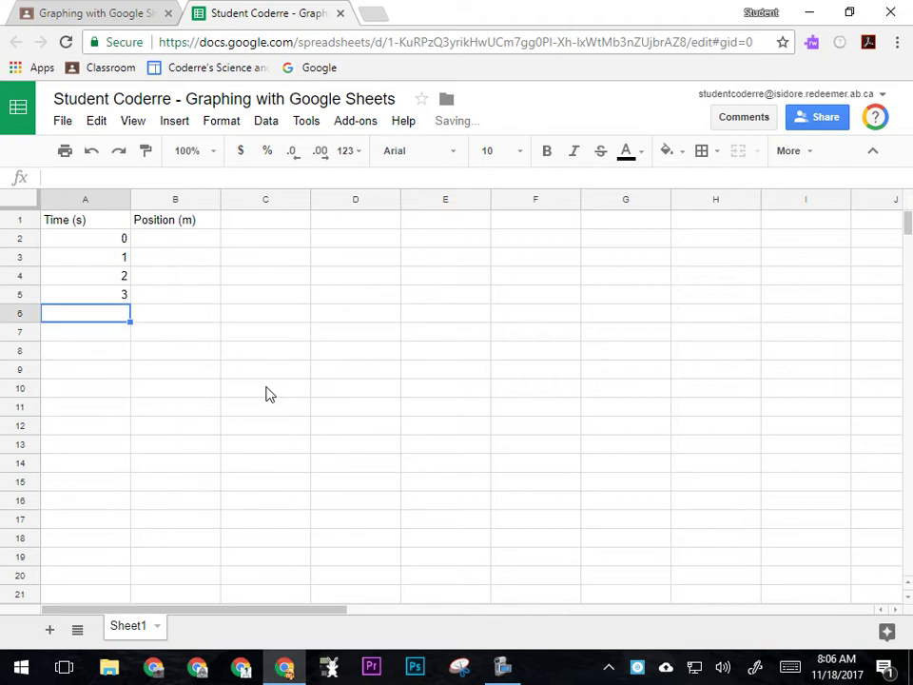
# Try drag-filling column A from A5 and from A2, undoing both fills
pyautogui.click(127, 298)
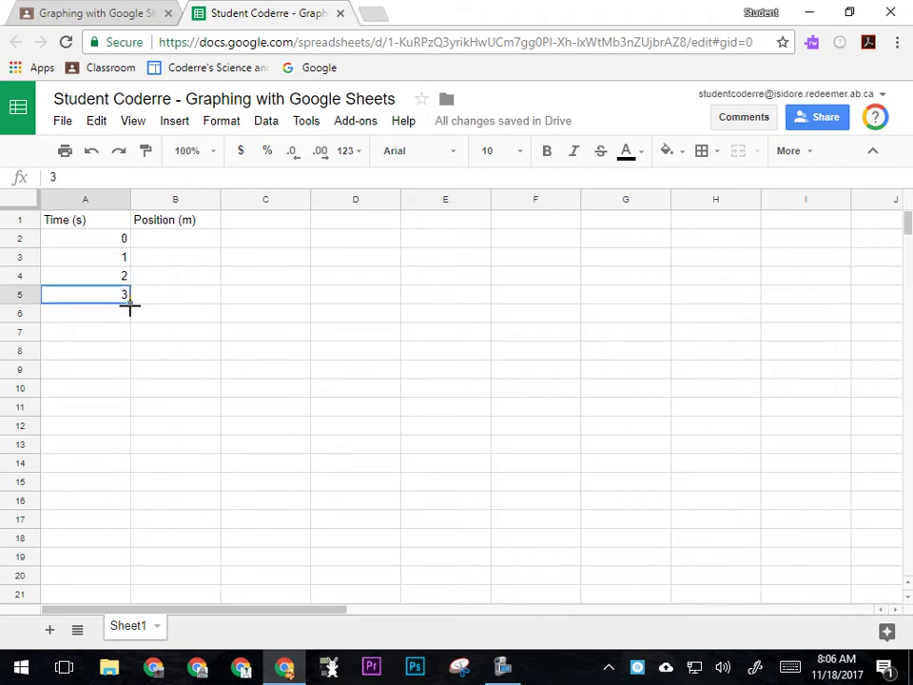
pyautogui.moveTo(130, 303); pyautogui.dragTo(128, 518)
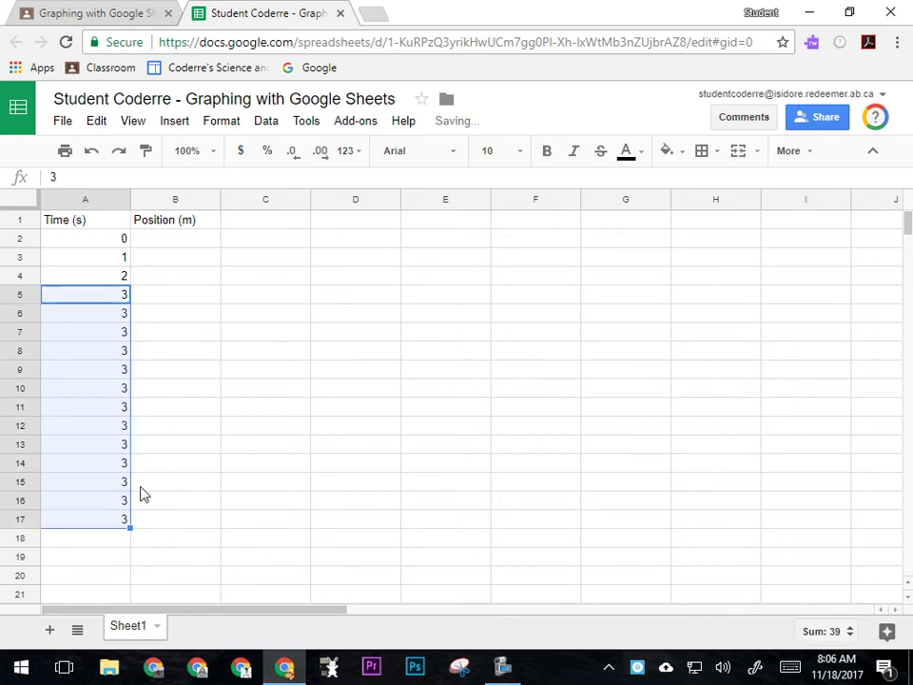
pyautogui.click(92, 153)
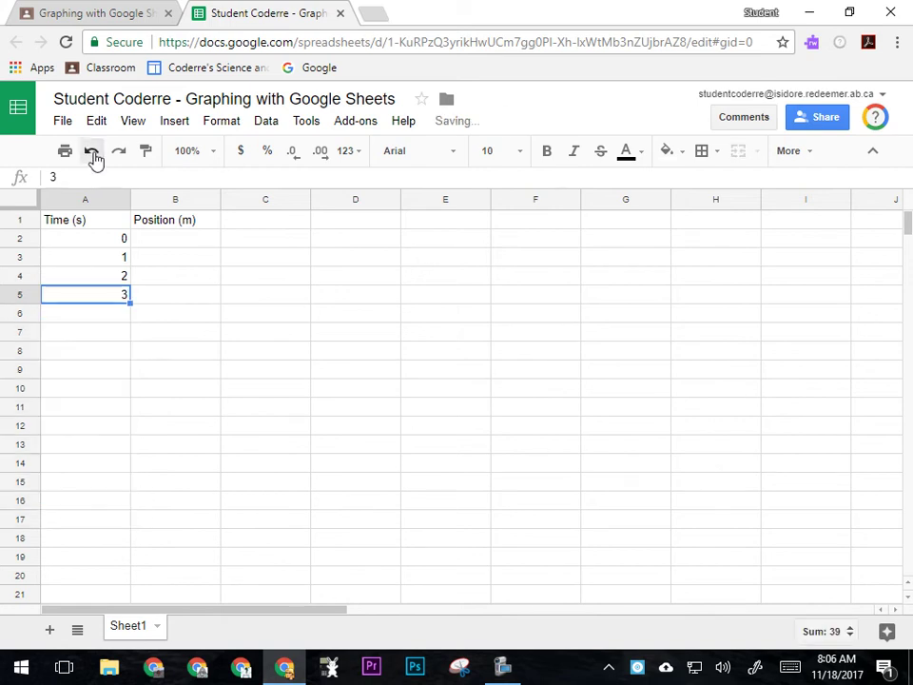
pyautogui.click(123, 242)
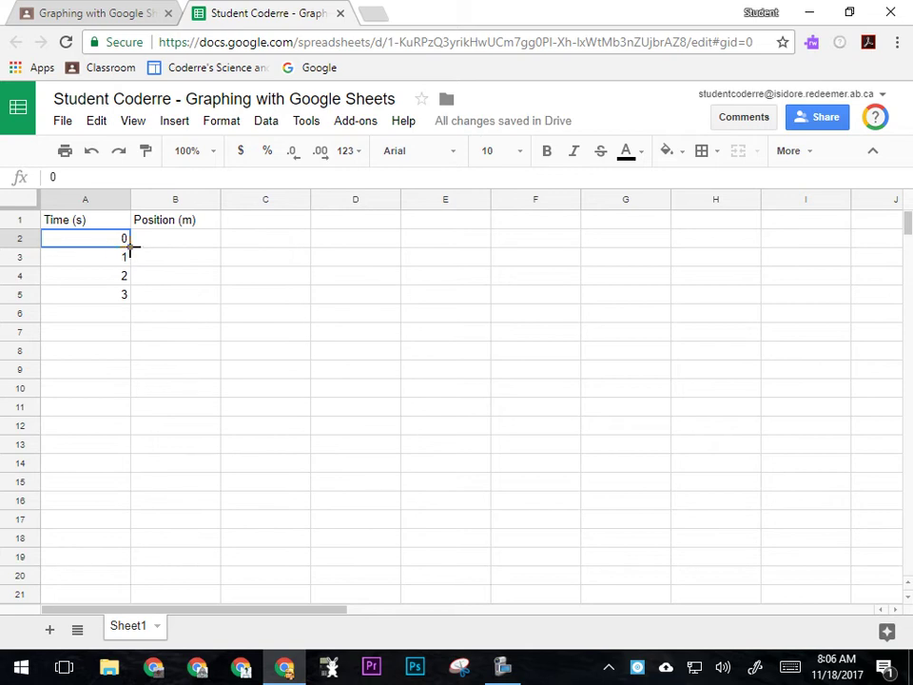
pyautogui.moveTo(130, 247); pyautogui.dragTo(129, 563)
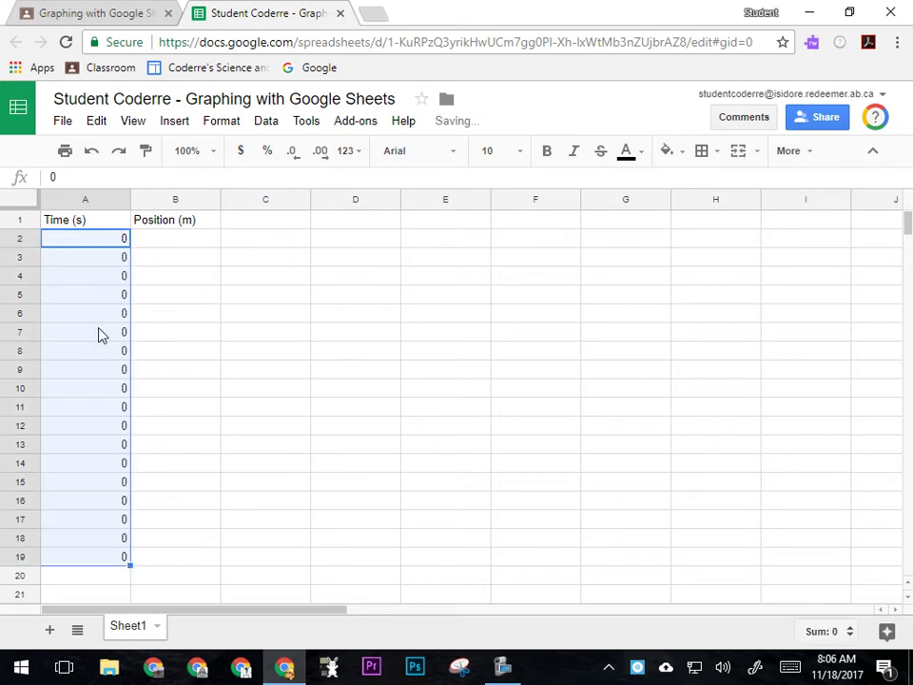
pyautogui.click(92, 150)
# Enter the times 4, 5 and 6 in A6:A8, fixing a misplaced 6
pyautogui.click(127, 314)
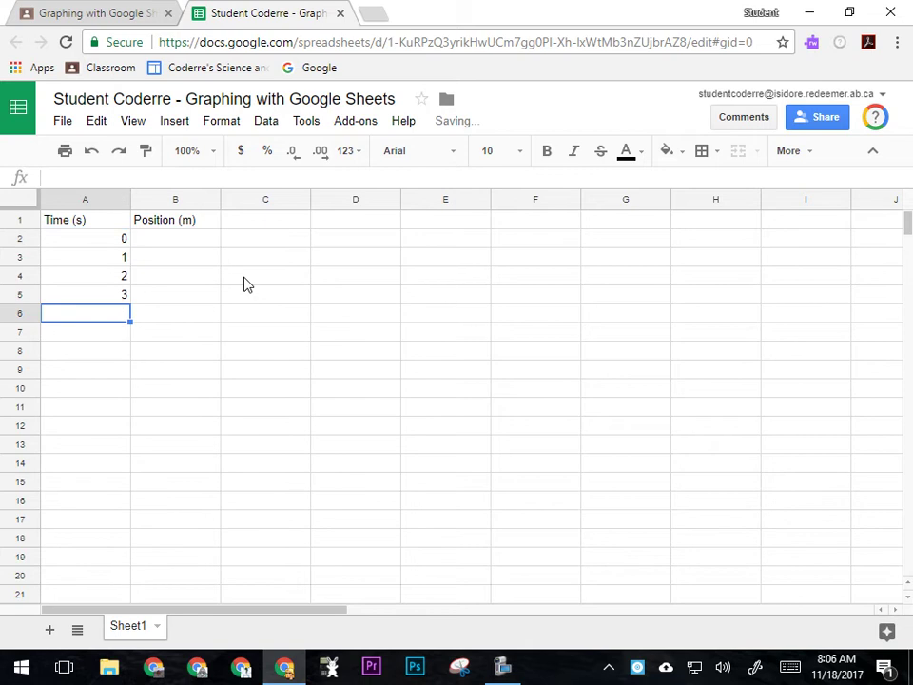
pyautogui.write('4')
pyautogui.press('Return')
pyautogui.write('5')
pyautogui.press('Return')
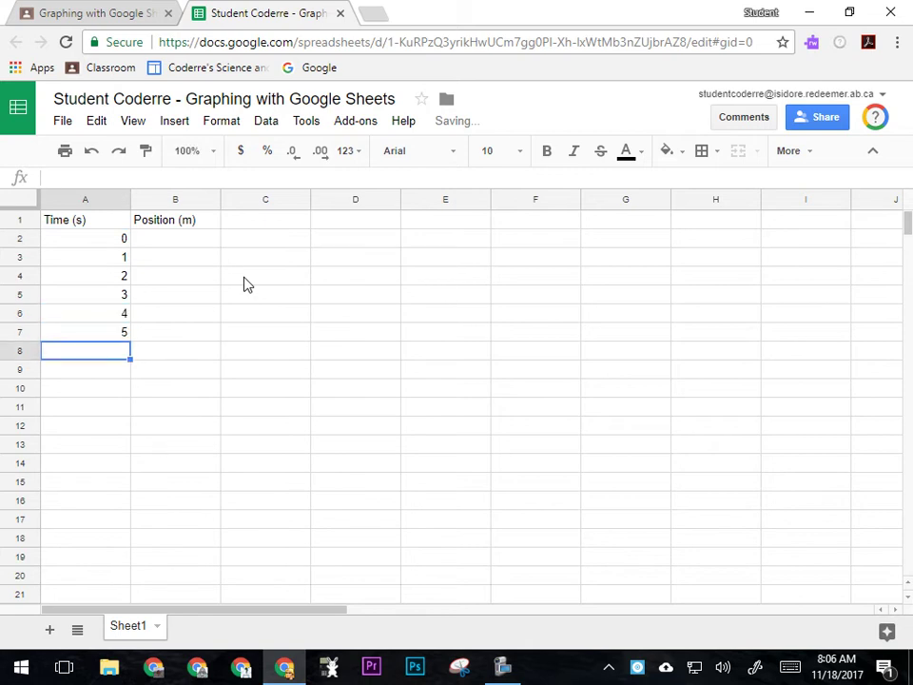
pyautogui.press('Down')
pyautogui.write('6')
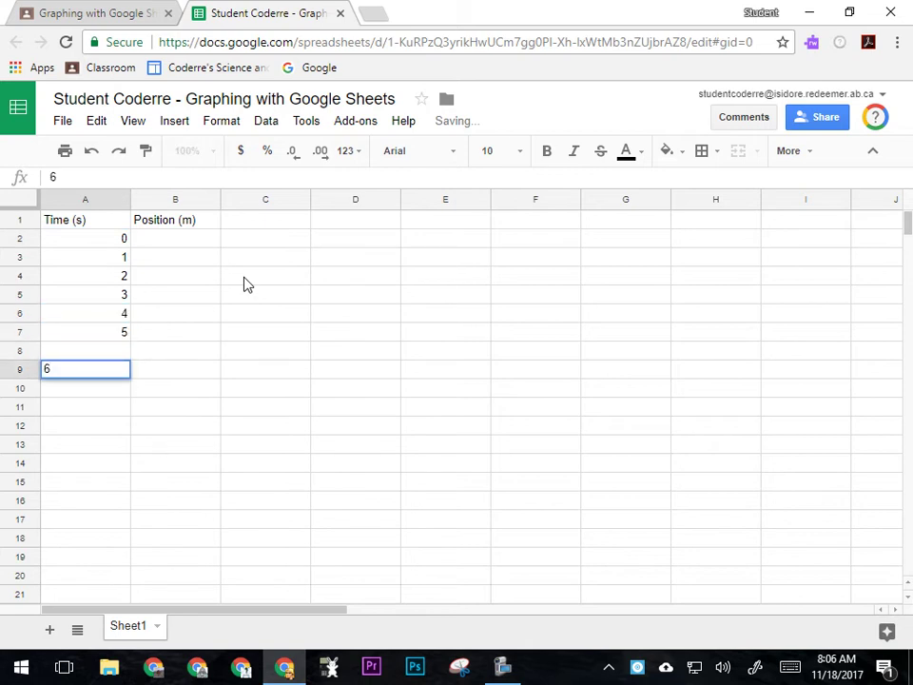
pyautogui.press('BackSpace')
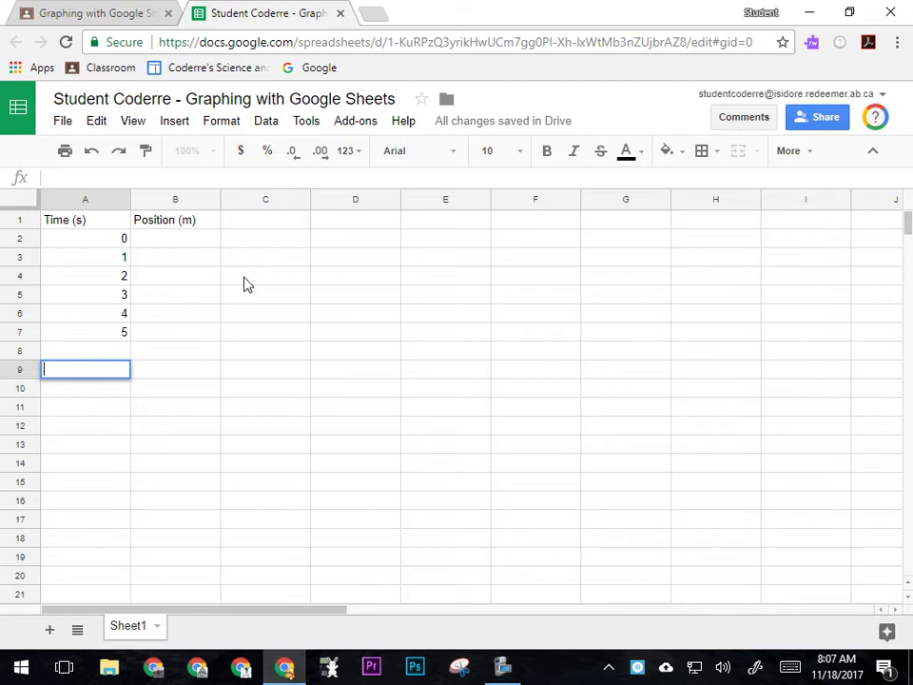
pyautogui.click(109, 351)
pyautogui.write('6')
pyautogui.press('Return')
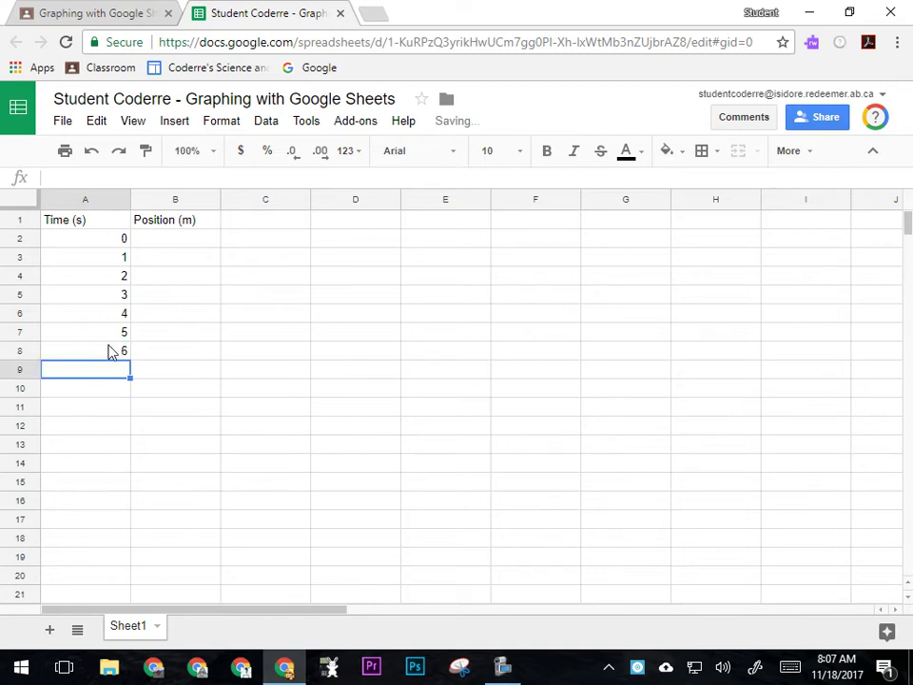
# Finish the time column with 7, 8, 9 and 10 in A9:A12
pyautogui.write('7')
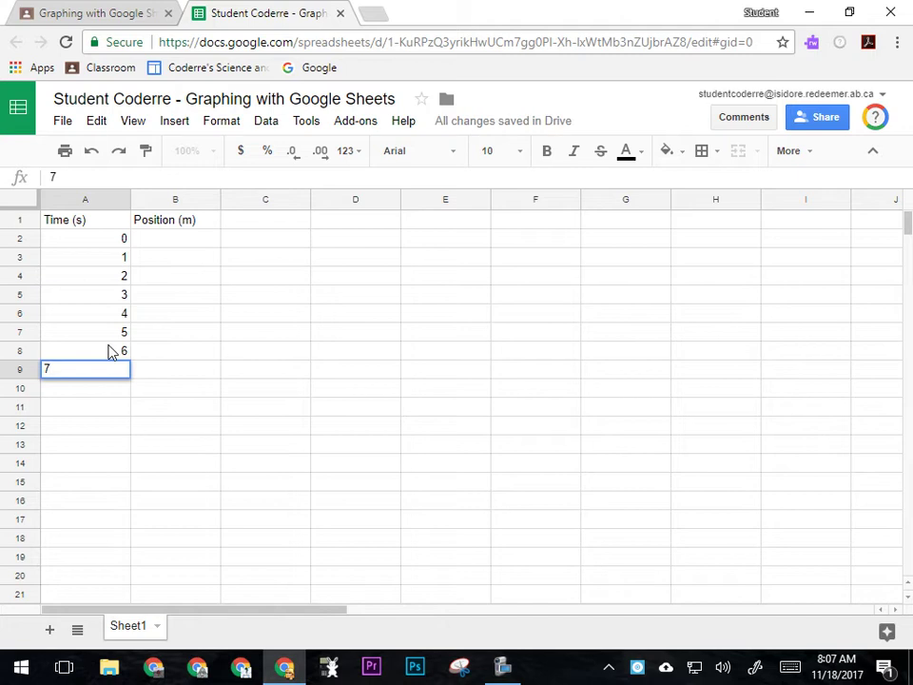
pyautogui.press('Return')
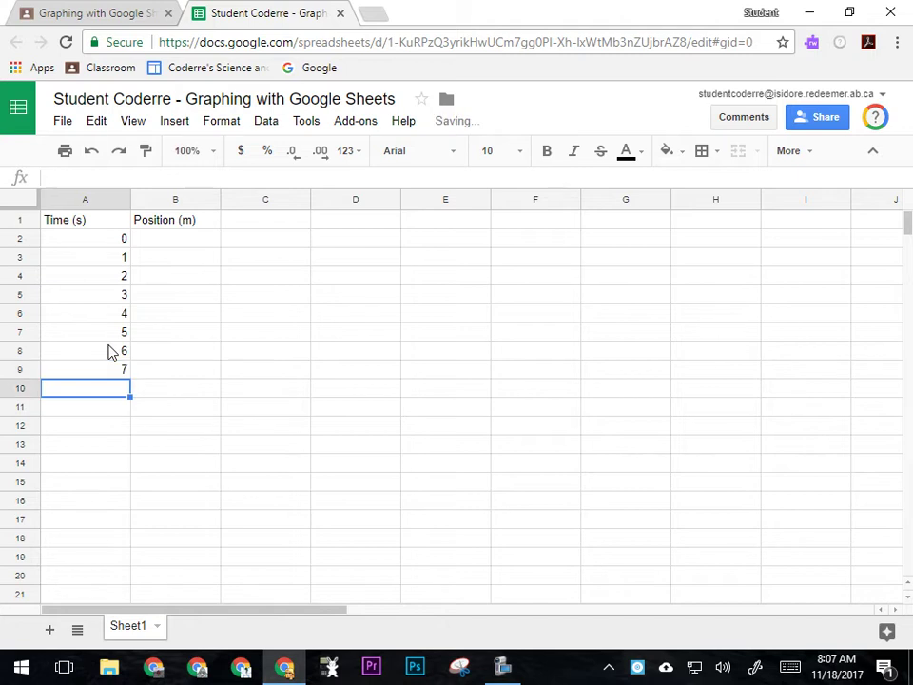
pyautogui.write('8')
pyautogui.press('Return')
pyautogui.write('9')
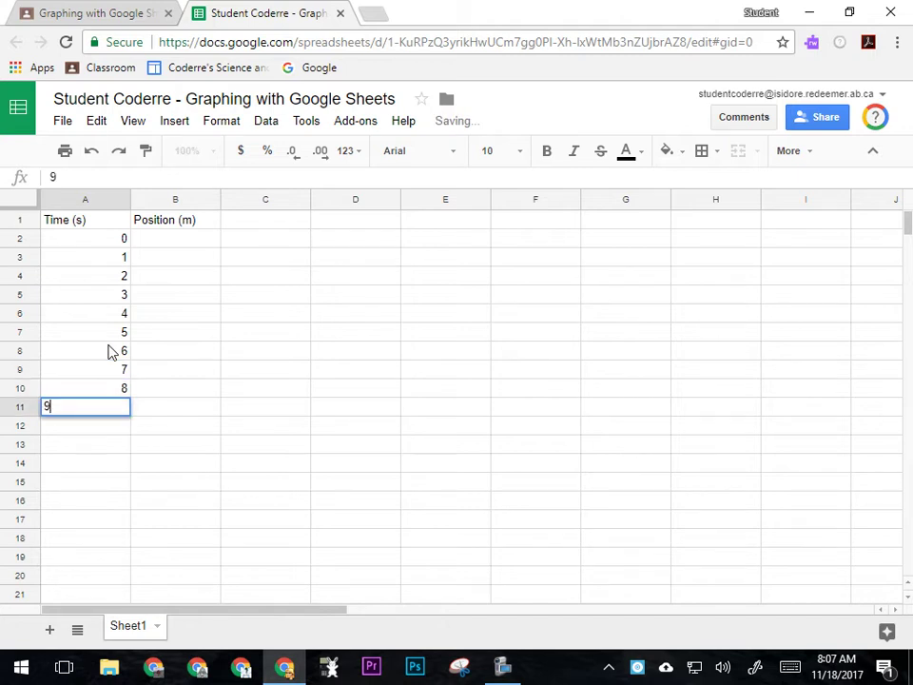
pyautogui.press('Return')
pyautogui.write('10')
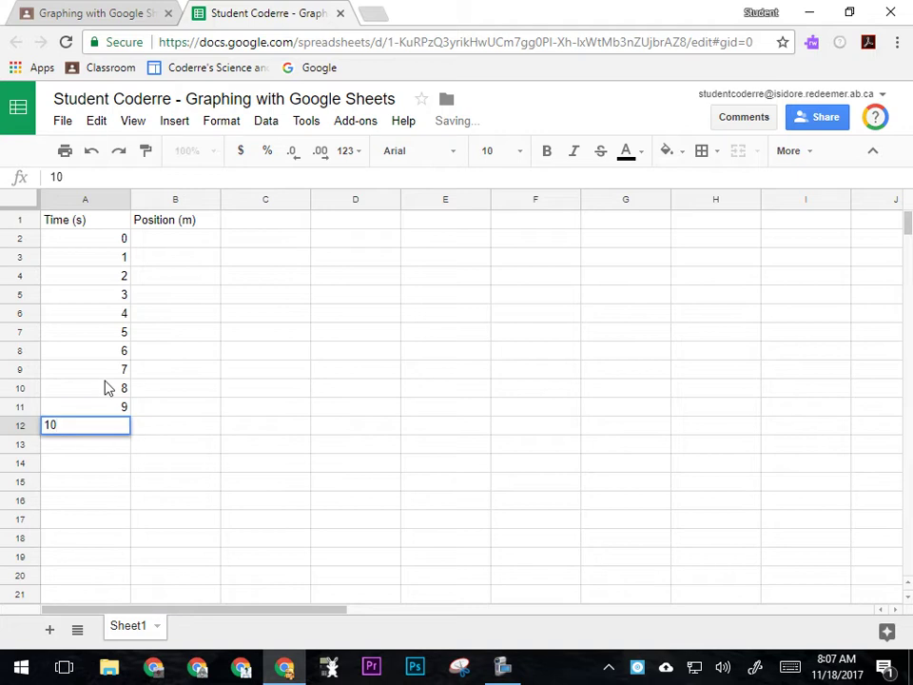
pyautogui.press('Return')
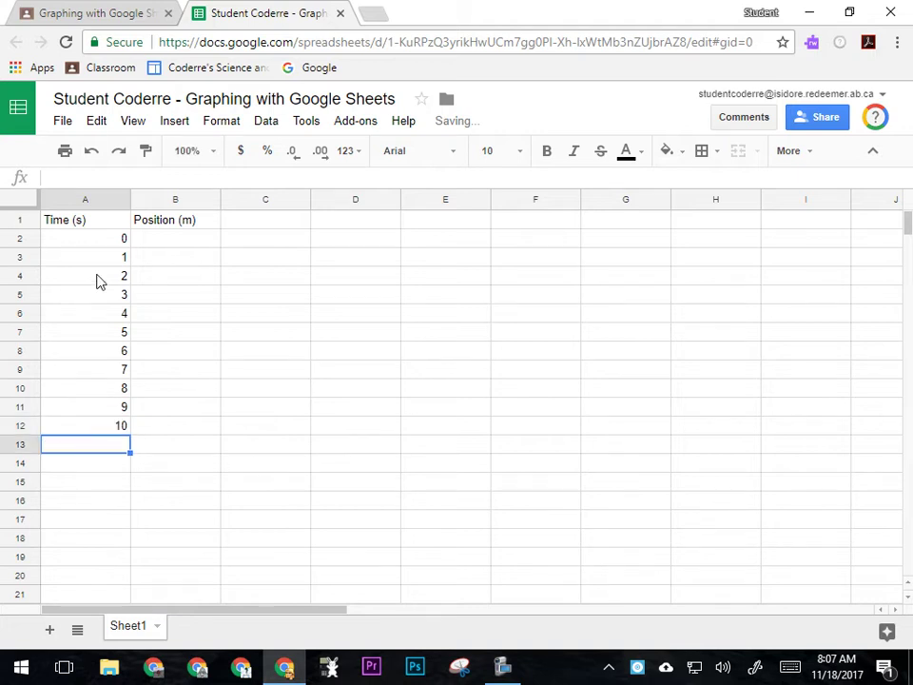
# Begin the Position (m) column by entering 0 in cell B2
pyautogui.click(175, 241)
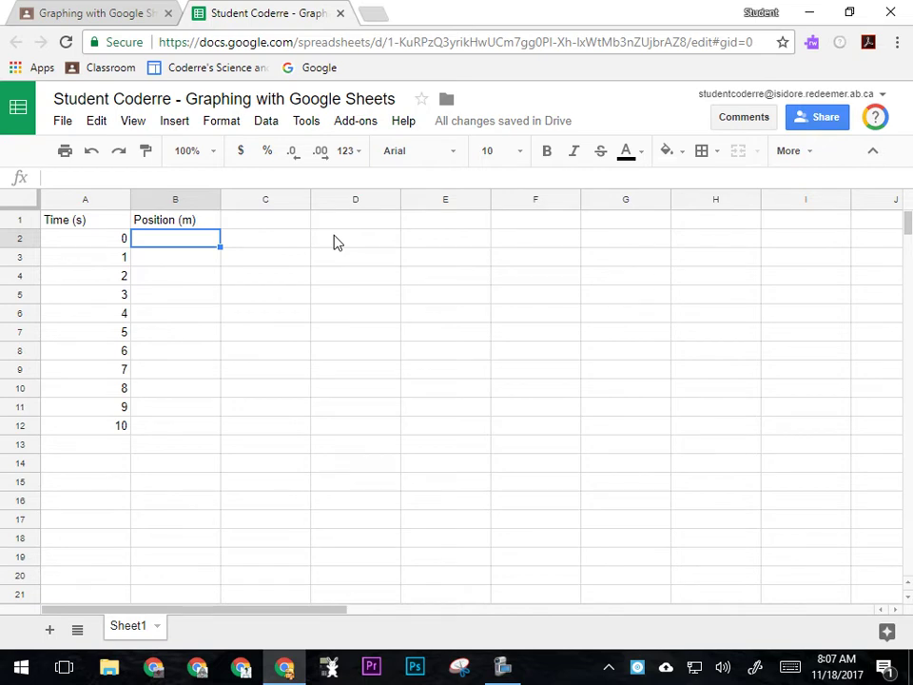
pyautogui.write('0')
pyautogui.press('Return')
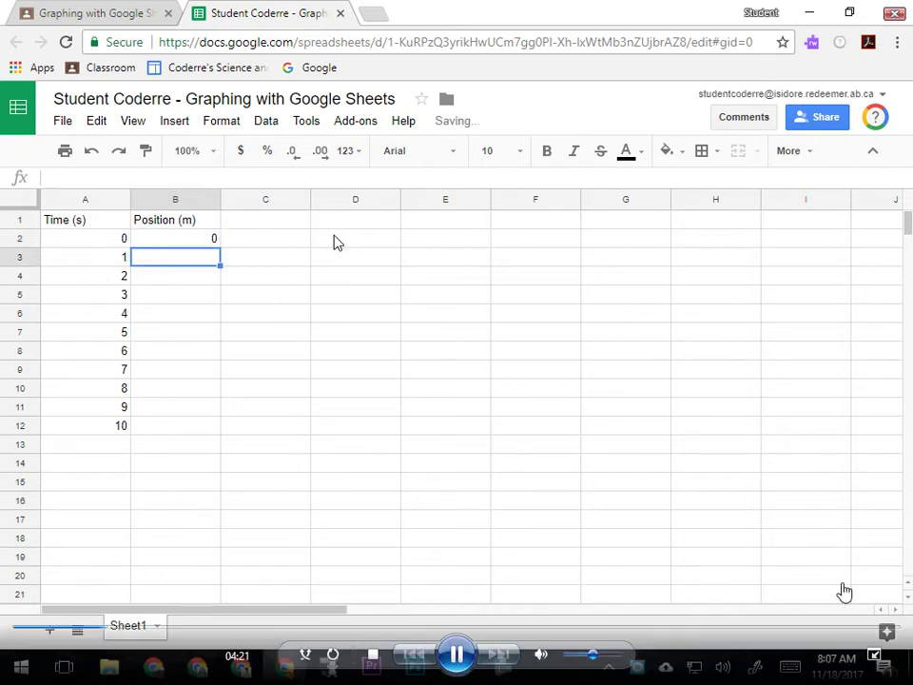
pyautogui.click(874, 655)
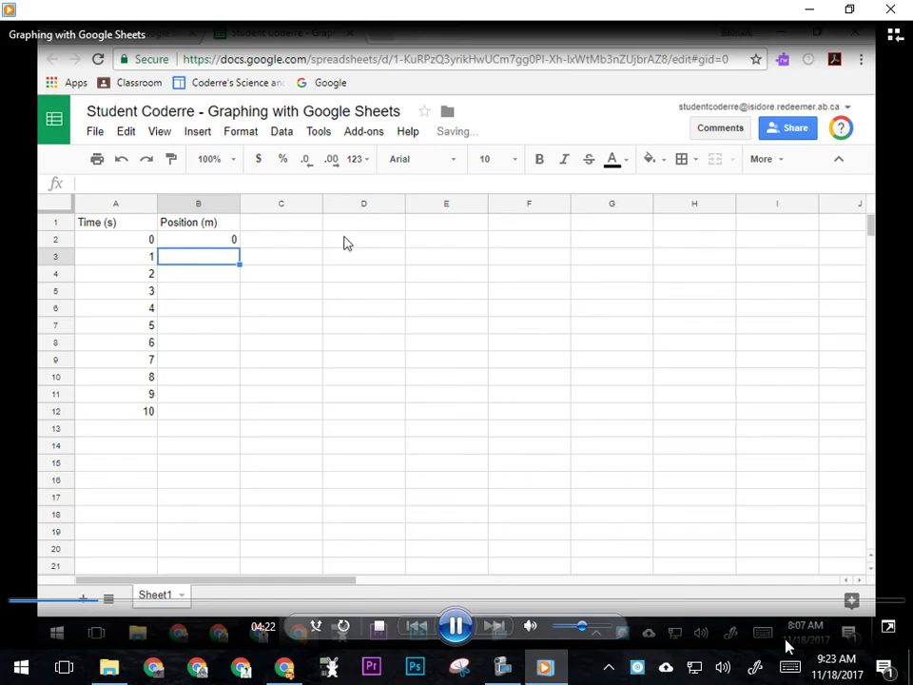
pyautogui.click(504, 667)
pyautogui.click(658, 89)
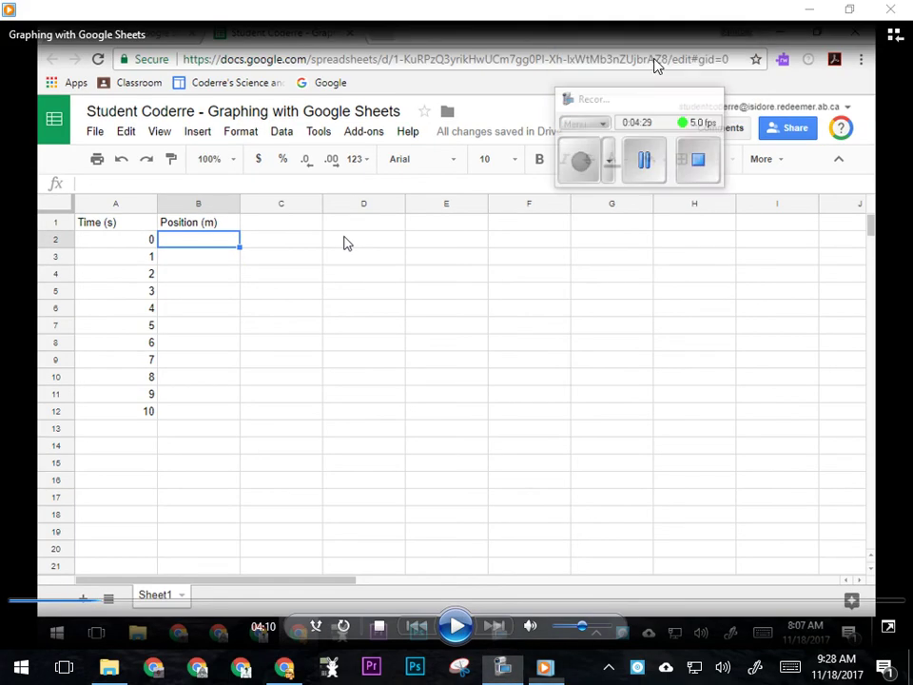
pyautogui.click(887, 627)
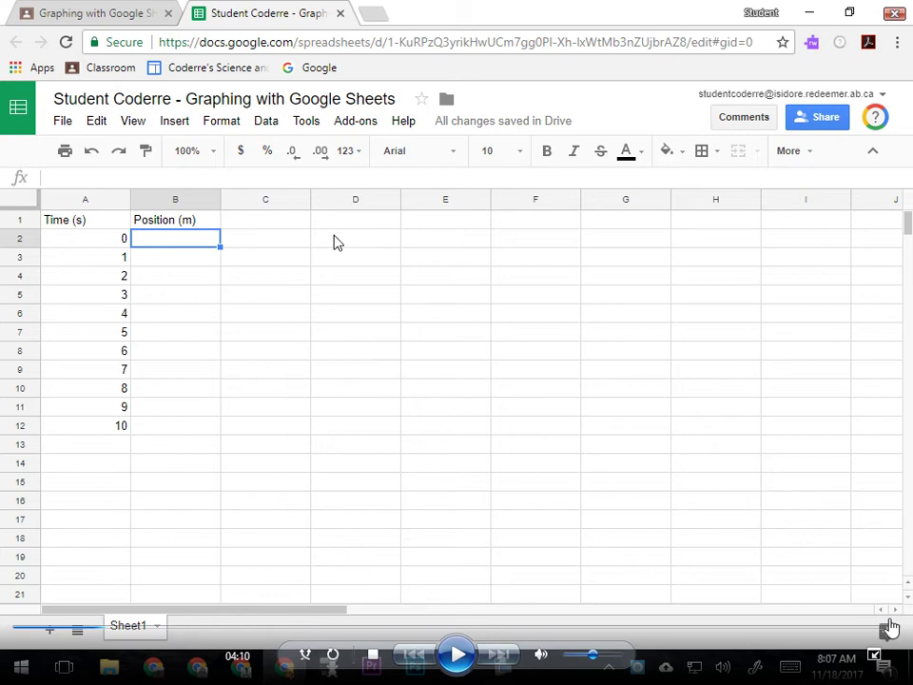
pyautogui.click(466, 652)
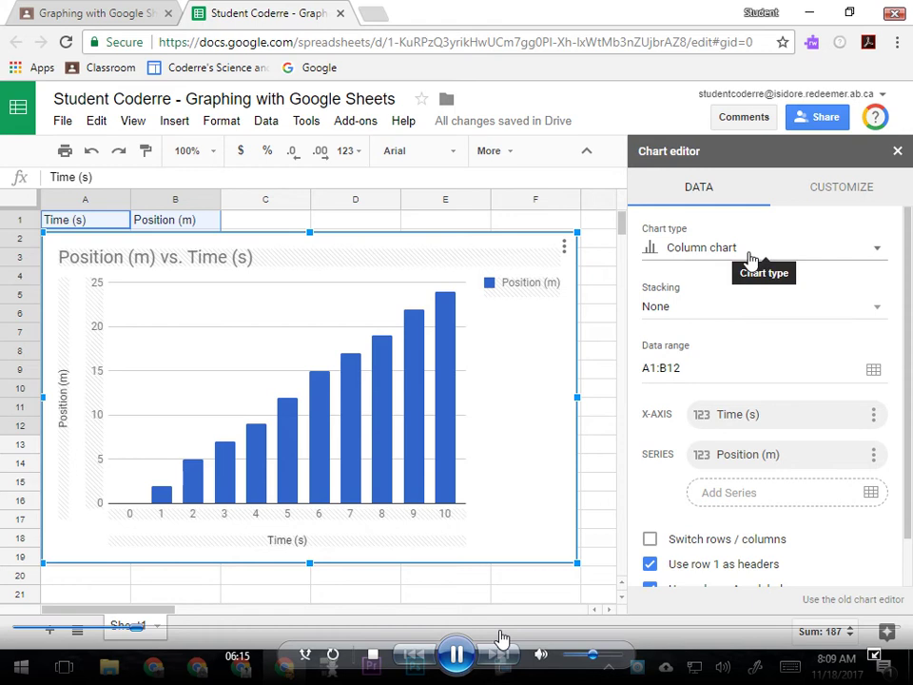
# Switch the new chart's editor to the older style Chart Editor
pyautogui.moveTo(383, 404)
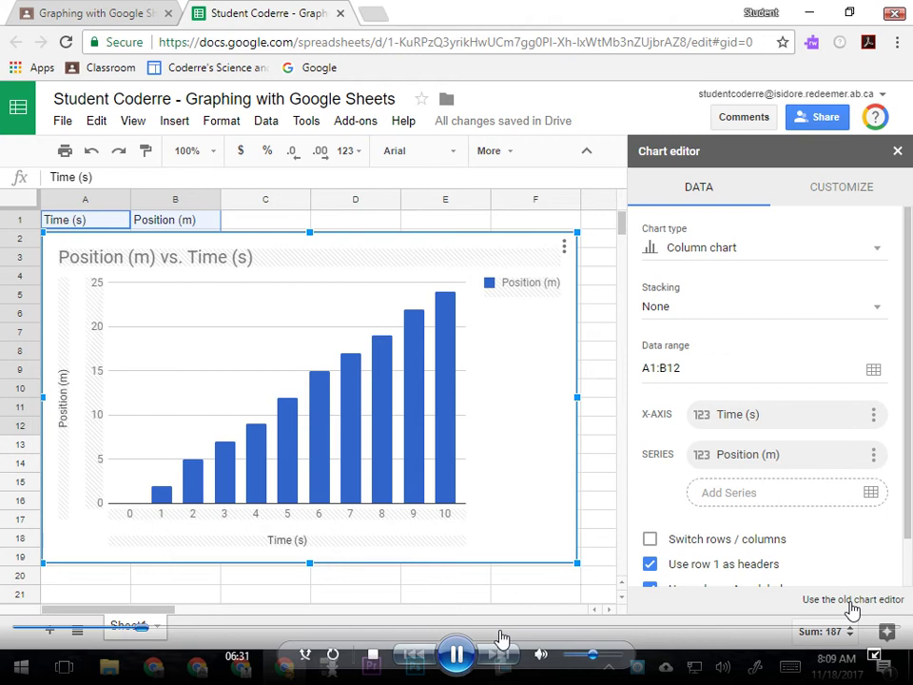
pyautogui.click(850, 601)
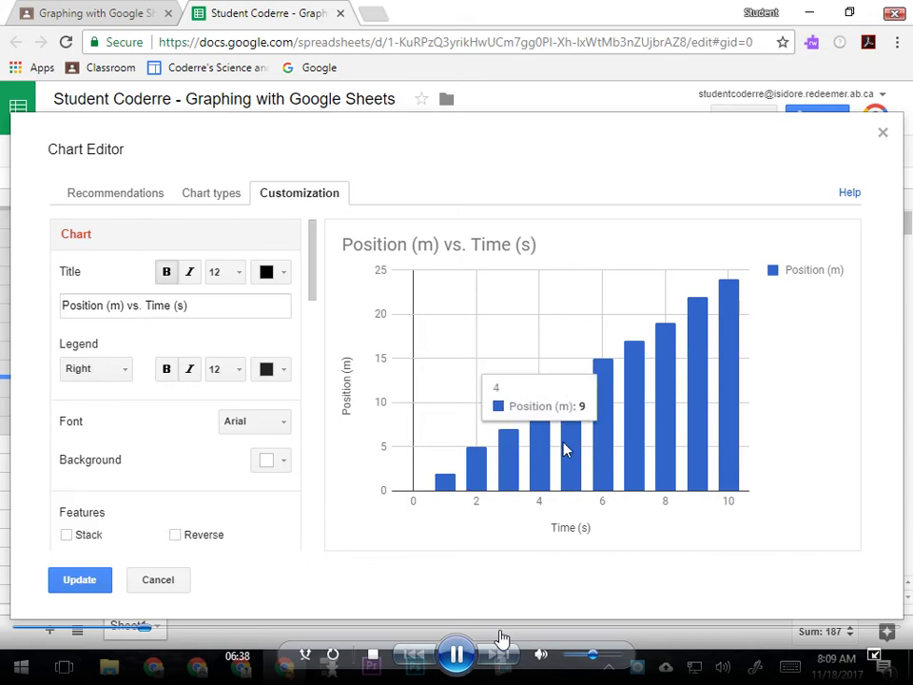
# Look over the Position (m) vs. Time (s) column chart preview
pyautogui.moveTo(738, 342)
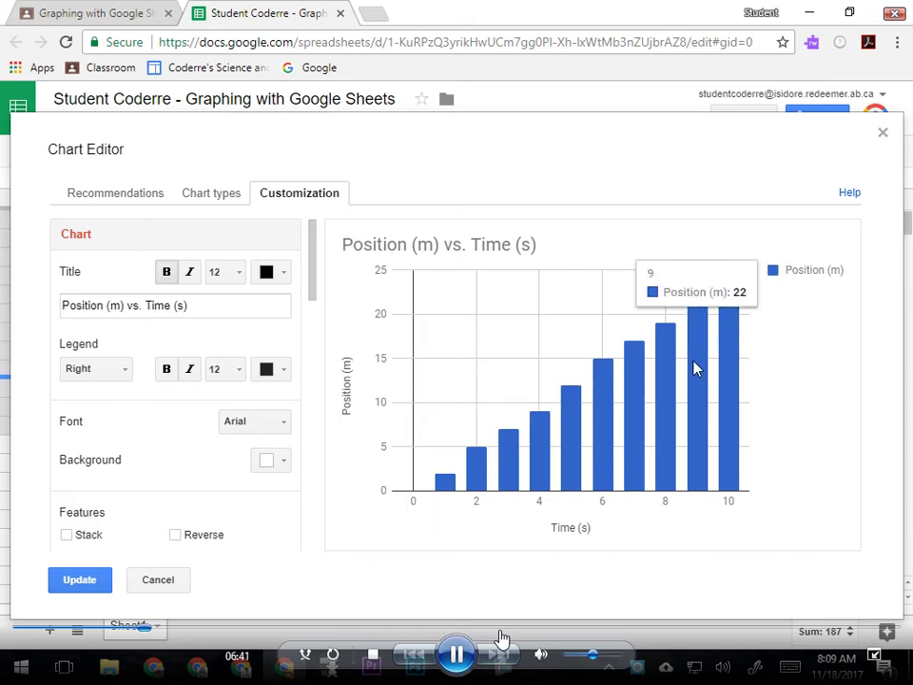
pyautogui.moveTo(598, 407)
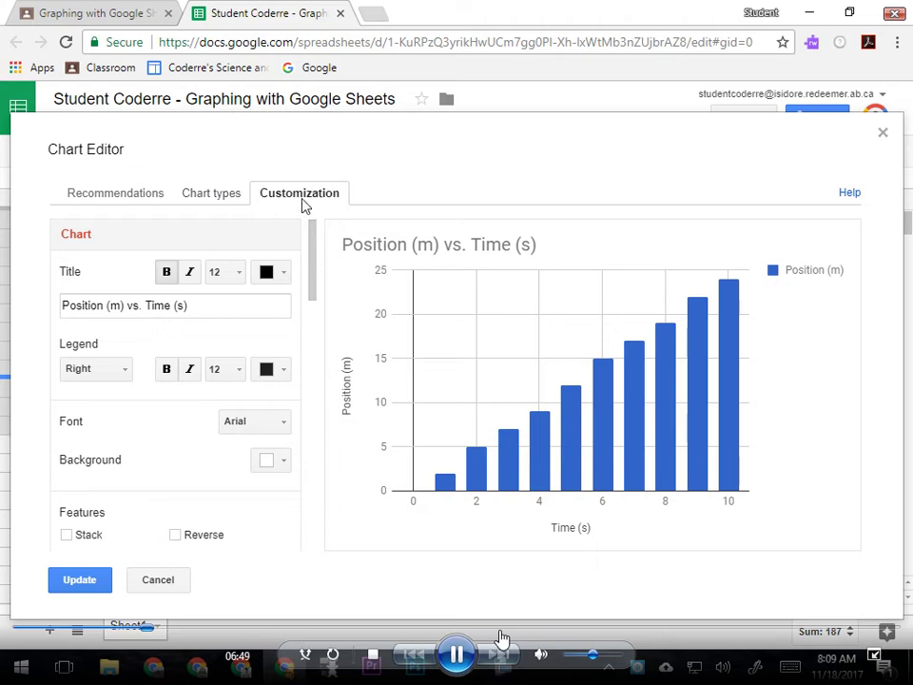
# Change the chart type from a column chart to a Scatter chart
pyautogui.click(212, 199)
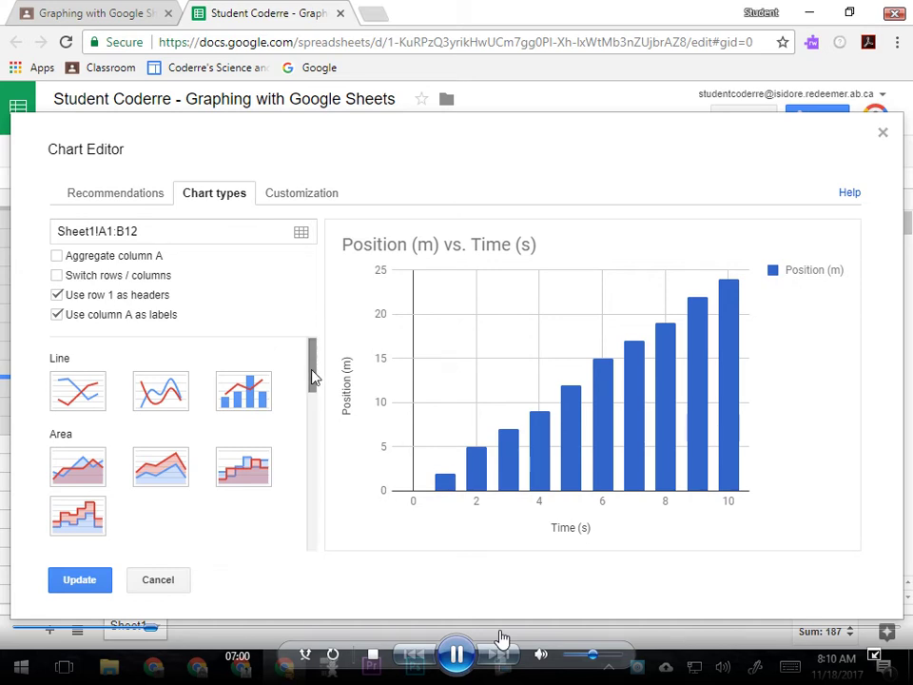
pyautogui.moveTo(315, 367); pyautogui.dragTo(311, 474)
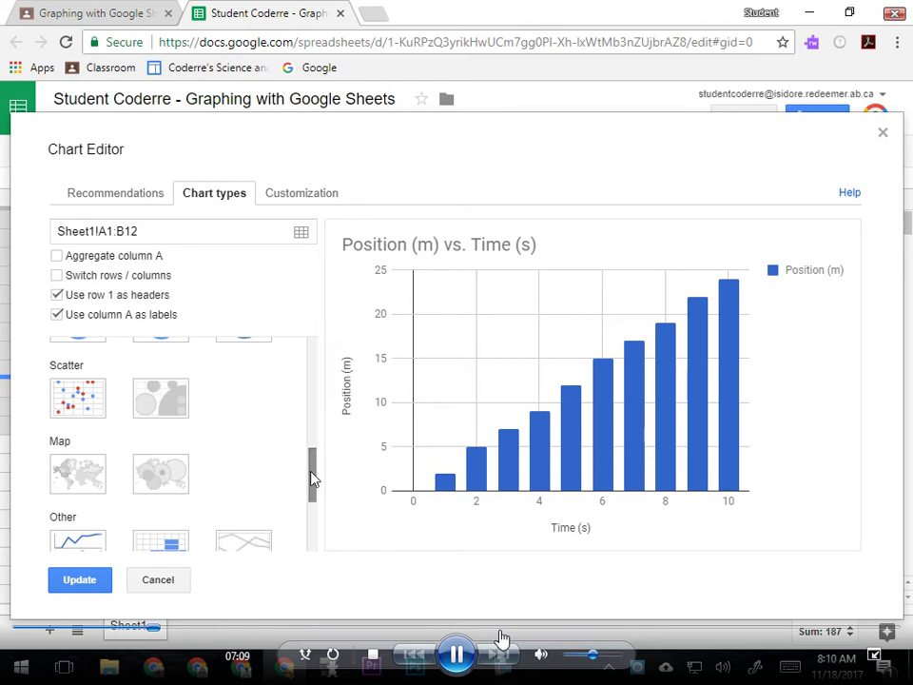
pyautogui.moveTo(314, 477)
pyautogui.mouseDown()
pyautogui.moveTo(320, 366)
pyautogui.moveTo(317, 472)
pyautogui.mouseUp()
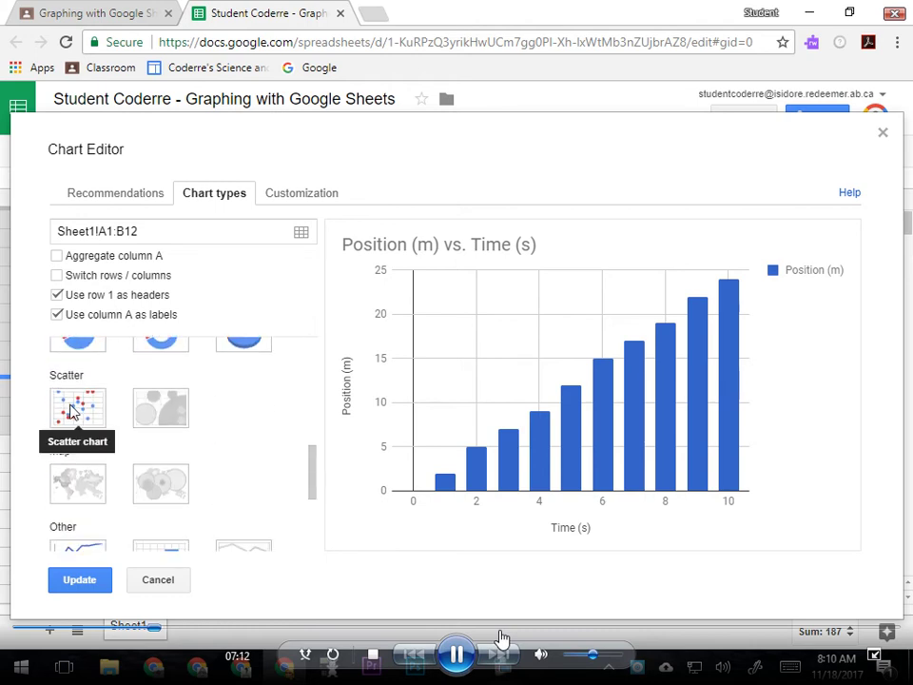
pyautogui.click(70, 411)
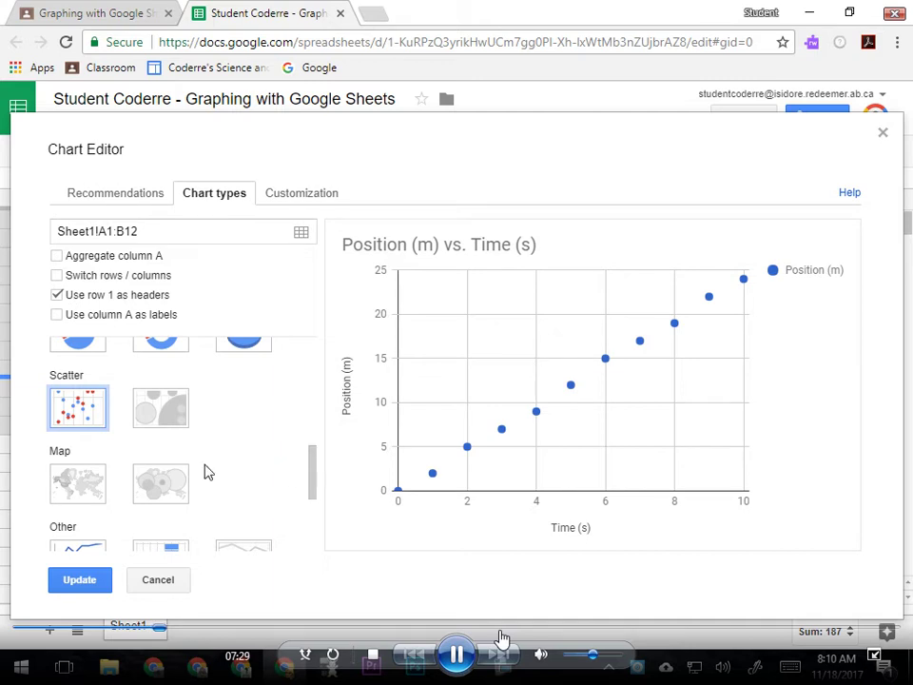
# Under Customization, give the horizontal Time axis one minor gridline per interval
pyautogui.click(297, 197)
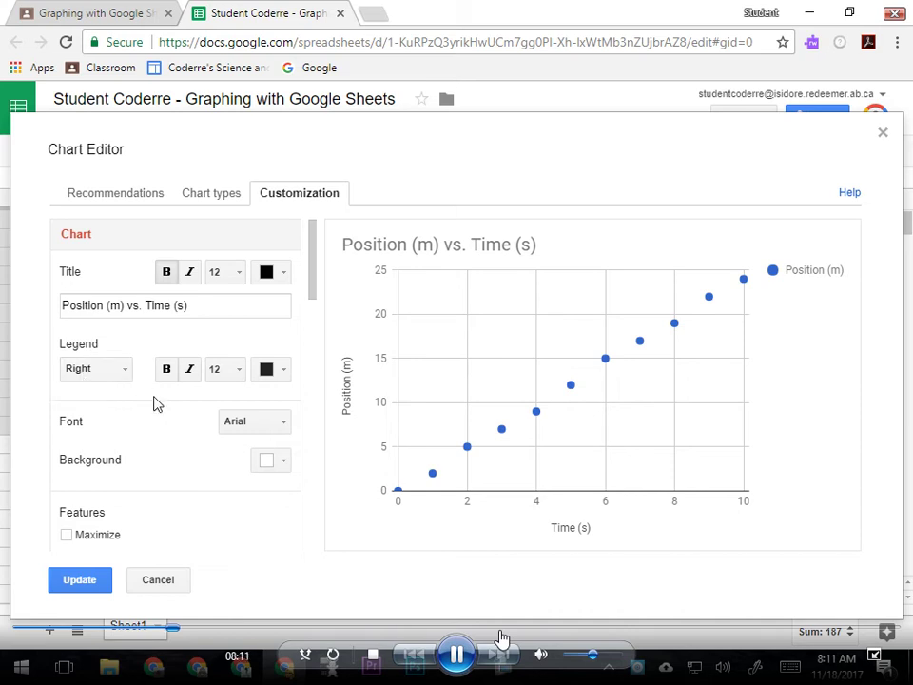
pyautogui.scroll(-3, 315, 284)
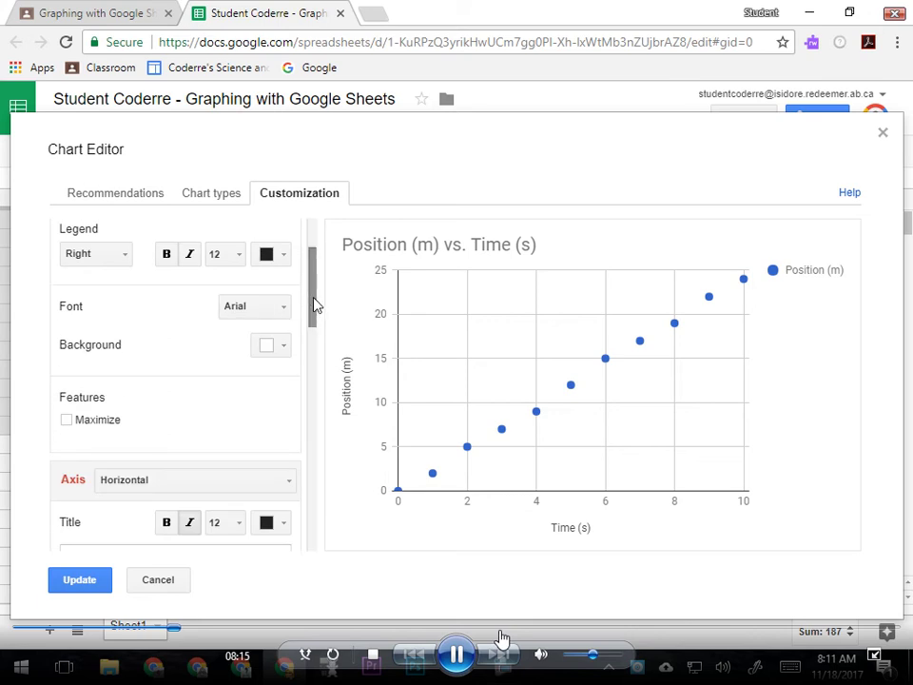
pyautogui.moveTo(315, 303); pyautogui.dragTo(311, 337)
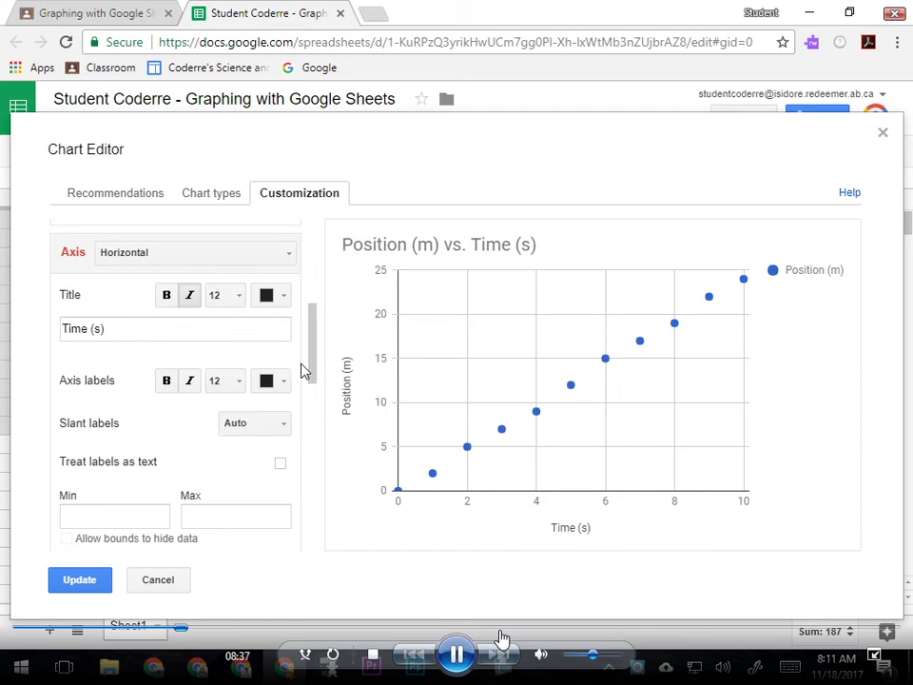
pyautogui.moveTo(314, 363); pyautogui.dragTo(315, 408)
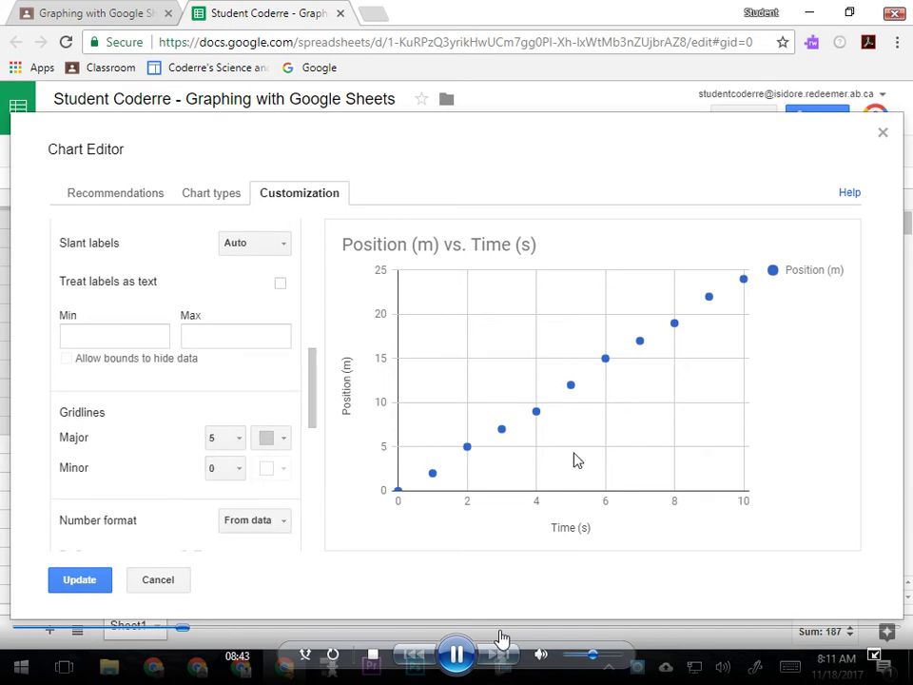
pyautogui.click(240, 473)
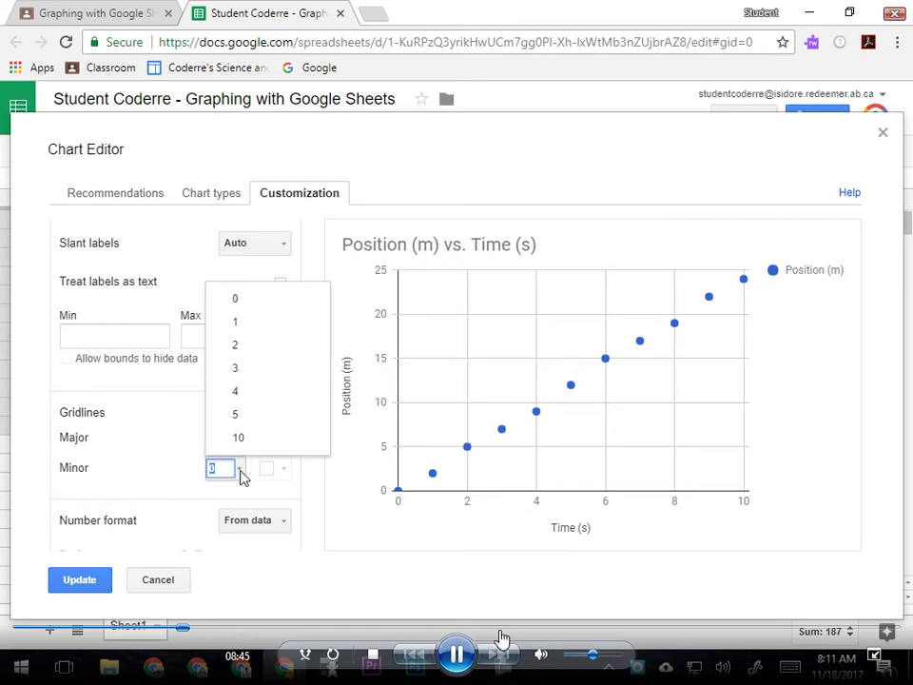
pyautogui.click(238, 345)
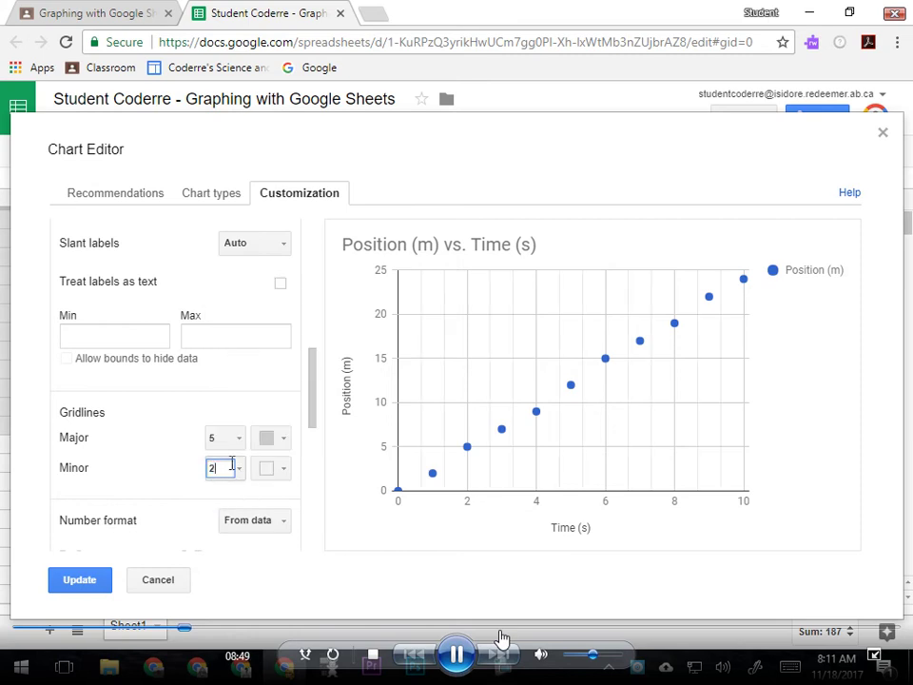
pyautogui.click(218, 476)
pyautogui.click(238, 325)
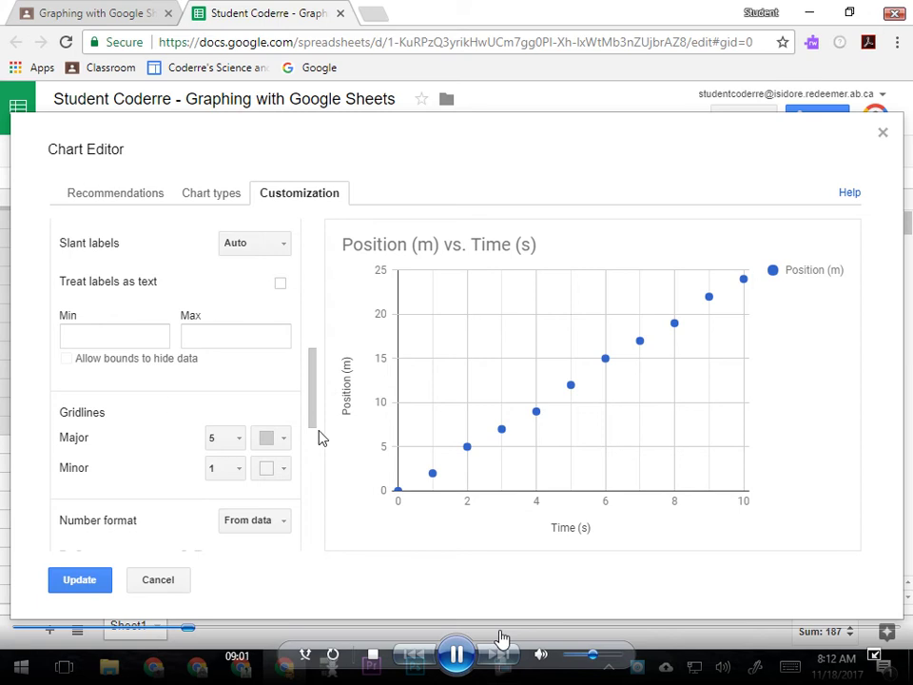
pyautogui.moveTo(316, 428); pyautogui.dragTo(315, 382)
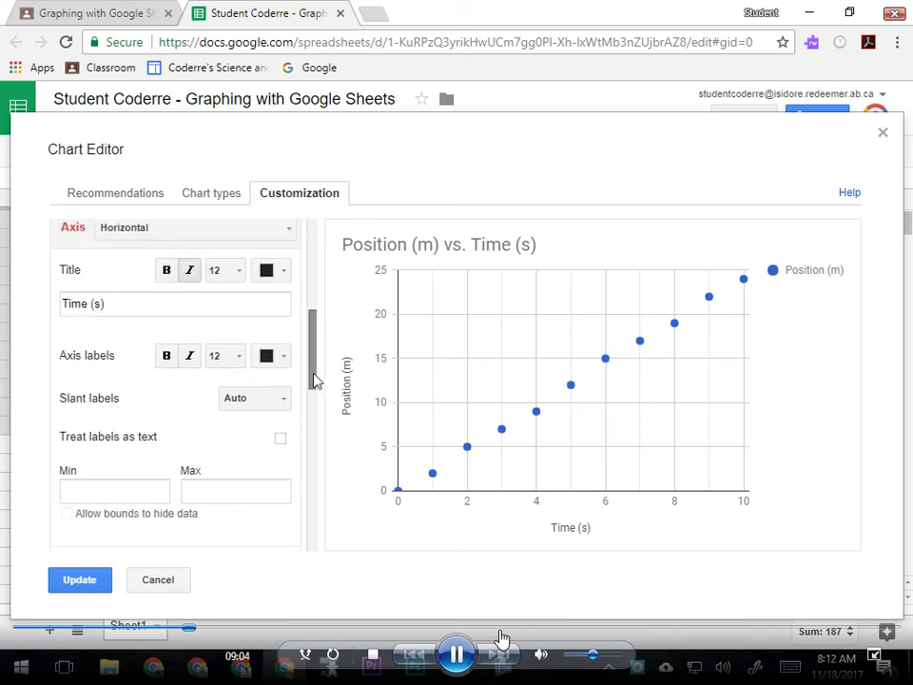
# Set the vertical Position (m) axis minor gridlines to 1, after trying 10 and 5
pyautogui.click(287, 233)
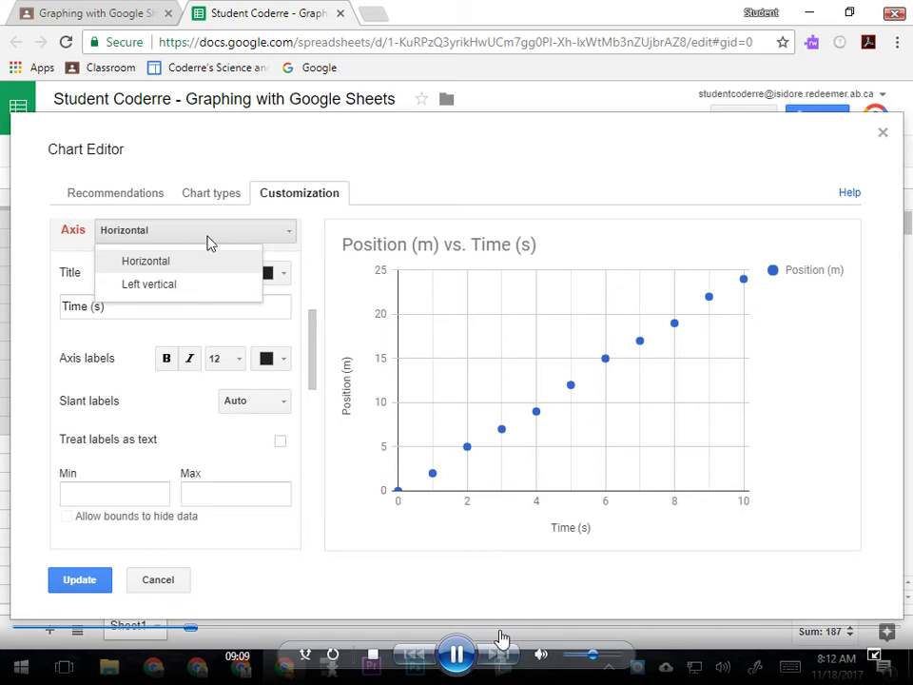
pyautogui.click(148, 285)
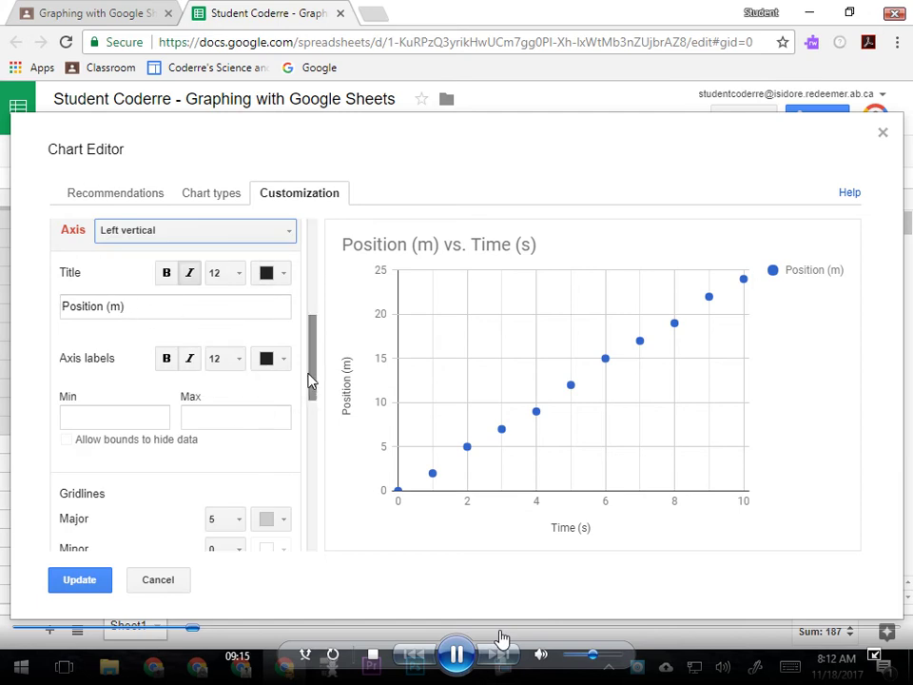
pyautogui.moveTo(314, 380); pyautogui.dragTo(314, 395)
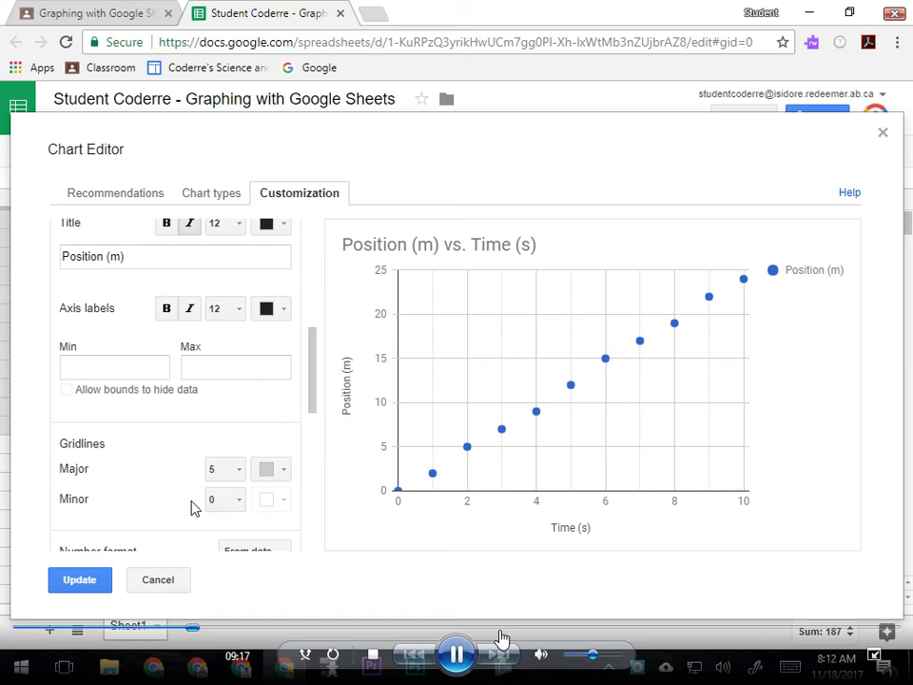
pyautogui.click(227, 507)
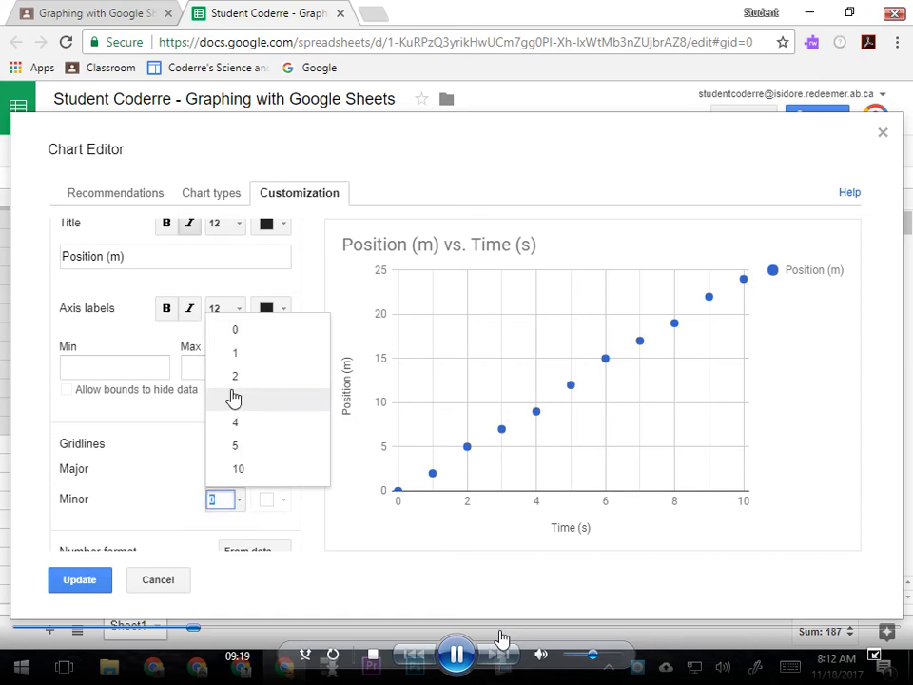
pyautogui.click(241, 355)
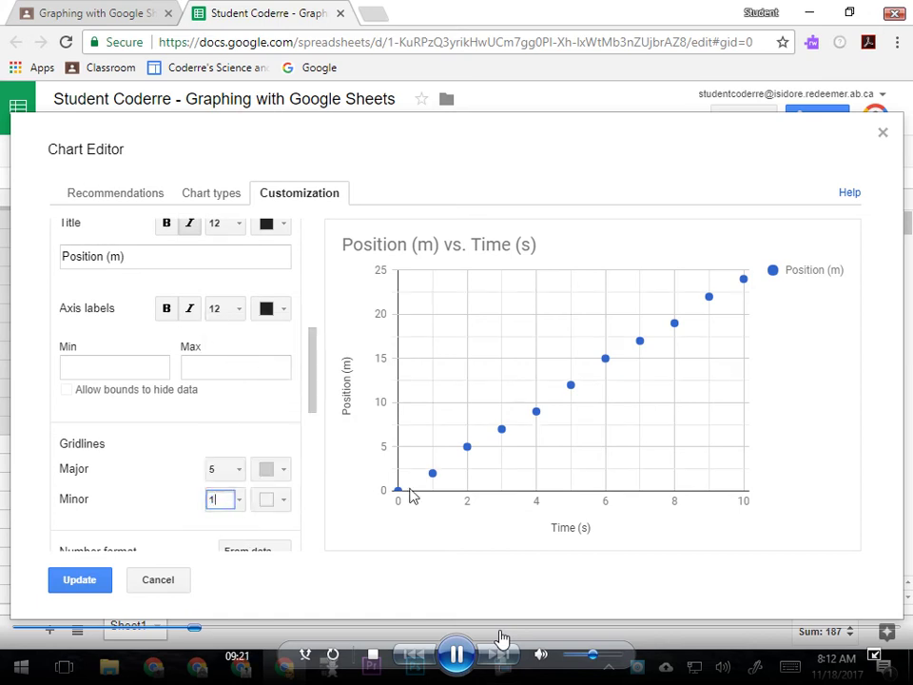
pyautogui.moveTo(434, 480)
pyautogui.click(240, 502)
pyautogui.click(237, 471)
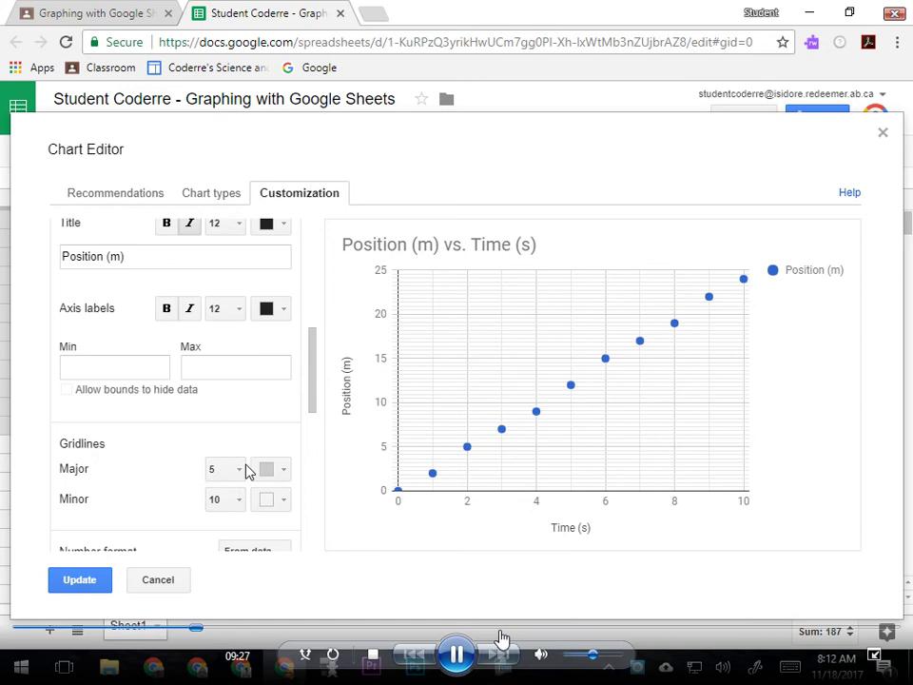
pyautogui.click(240, 499)
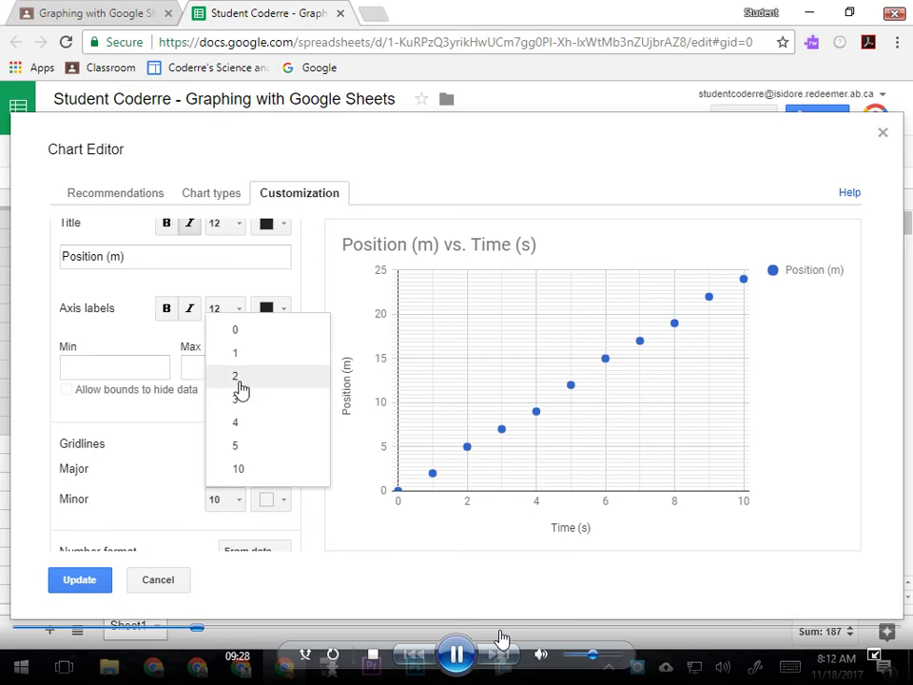
pyautogui.click(237, 449)
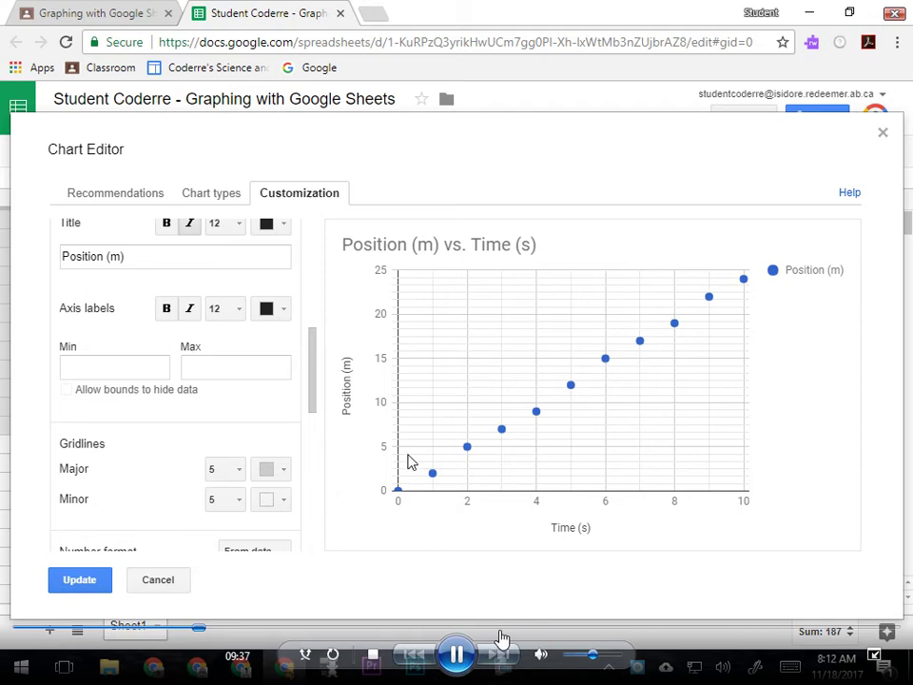
pyautogui.click(239, 502)
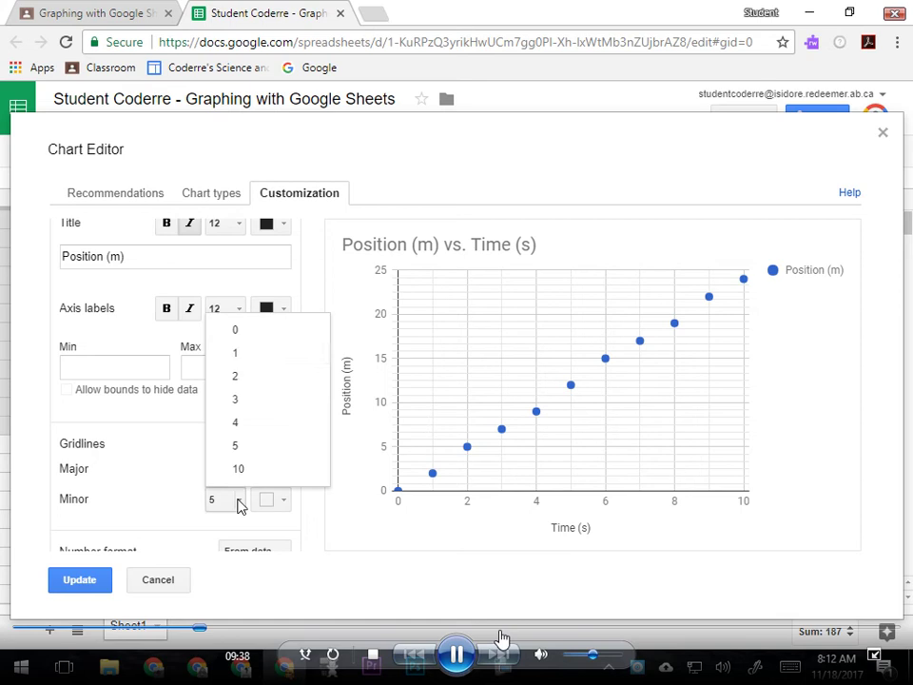
pyautogui.click(242, 362)
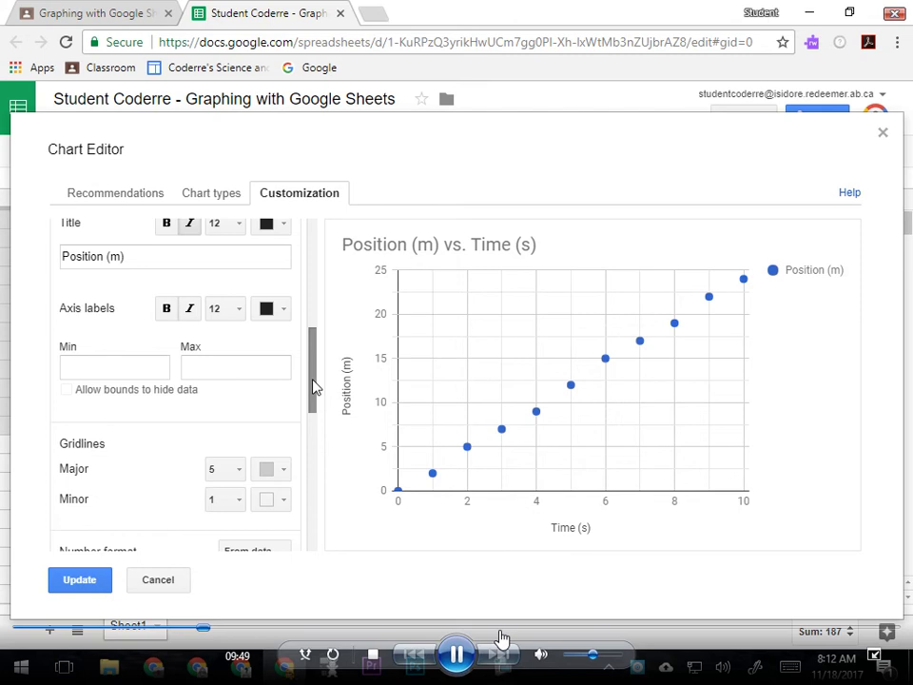
pyautogui.moveTo(316, 387); pyautogui.dragTo(313, 493)
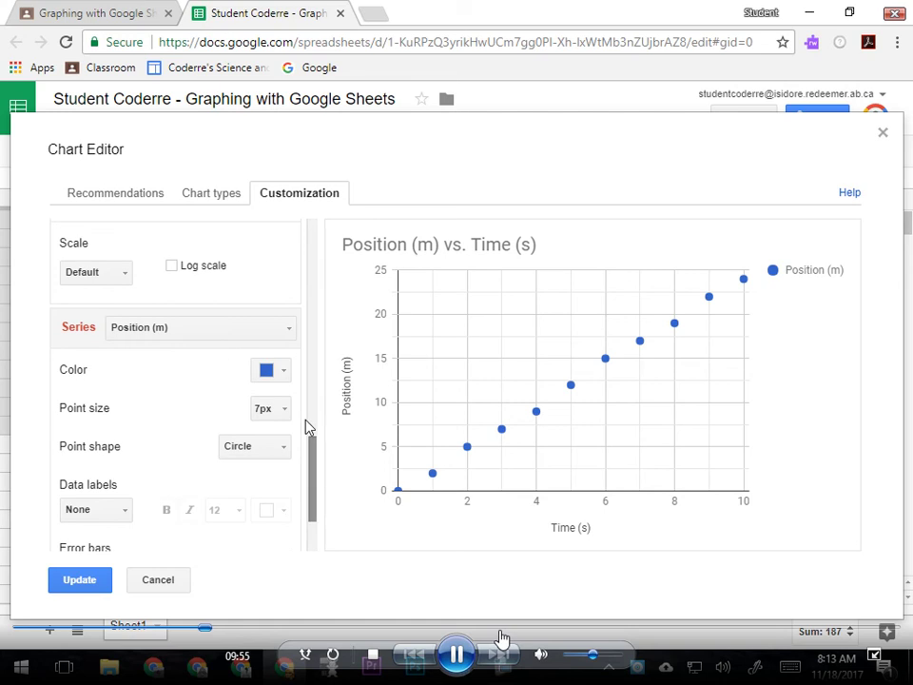
# Shrink the Position (m) series data points from 7px to 2px, keeping them circles
pyautogui.click(124, 279)
pyautogui.click(125, 276)
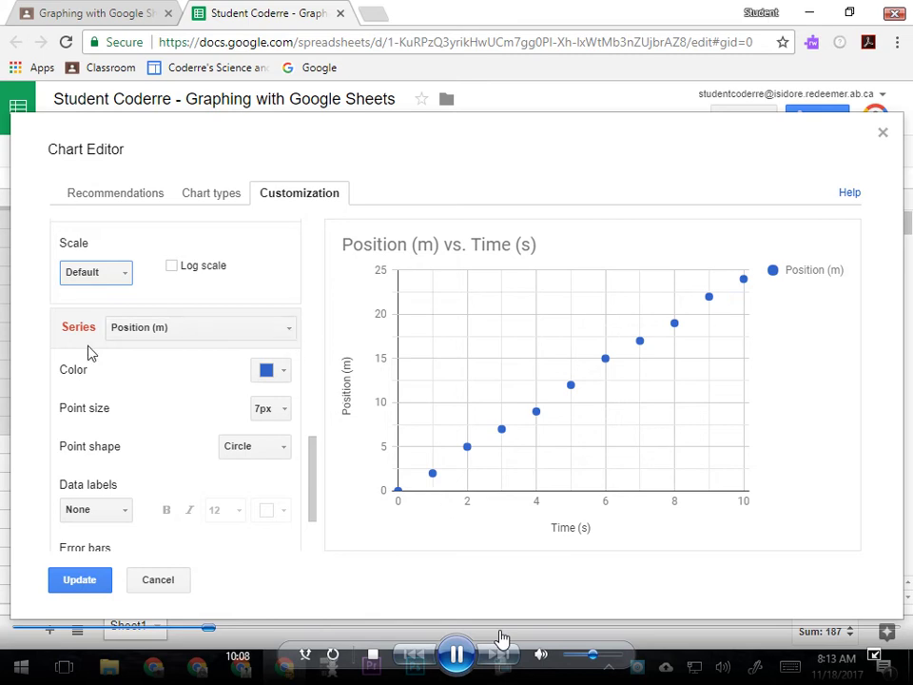
pyautogui.click(271, 331)
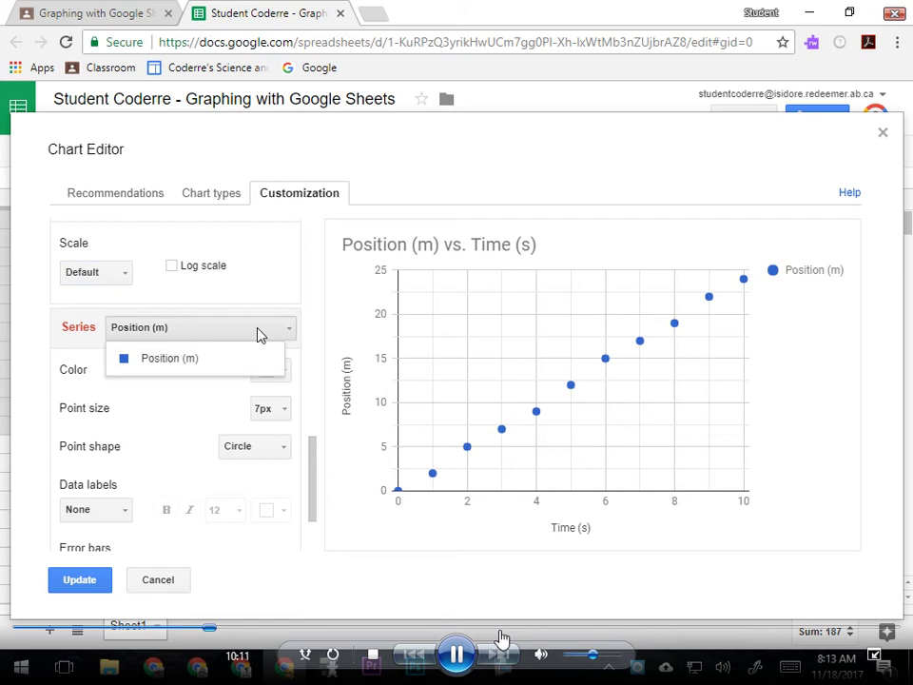
pyautogui.click(260, 332)
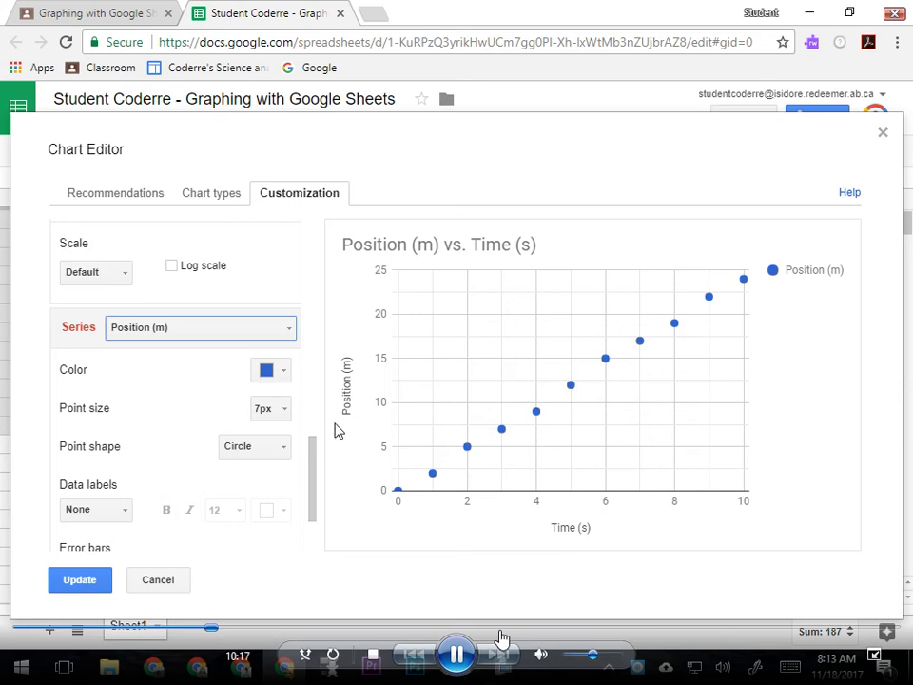
pyautogui.click(283, 411)
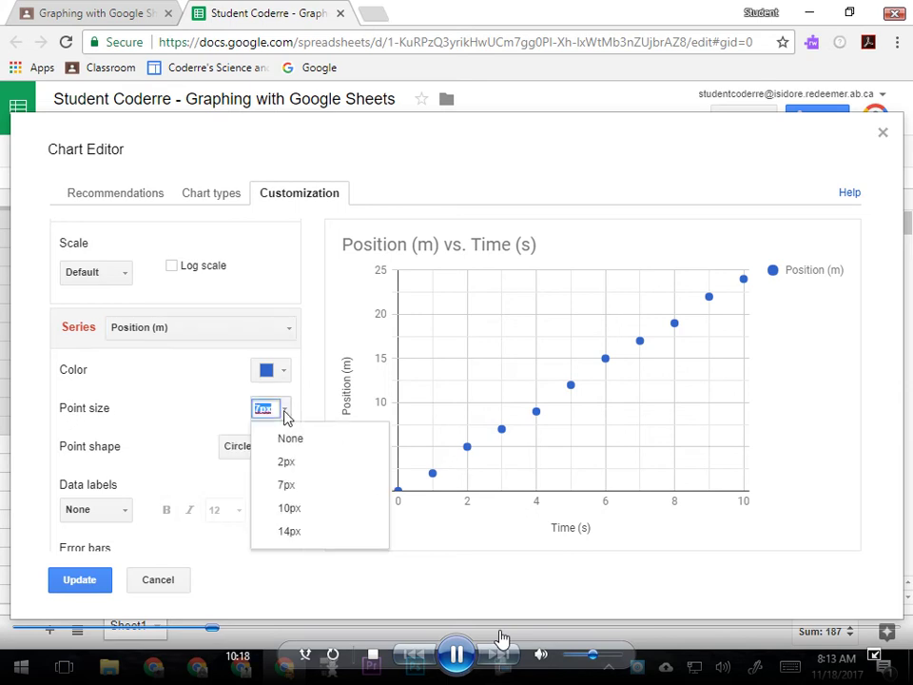
pyautogui.click(285, 461)
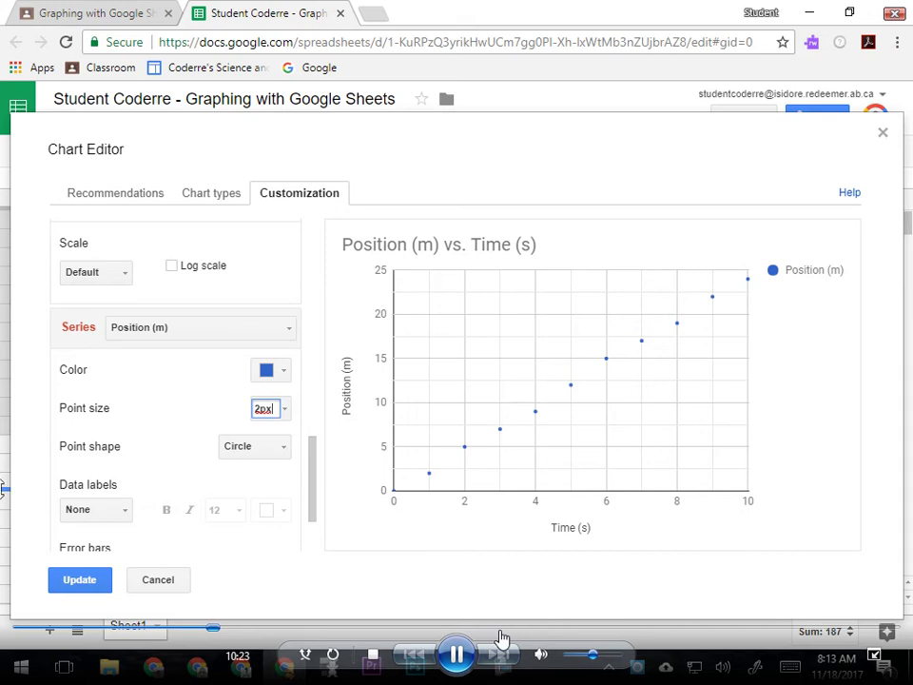
pyautogui.click(286, 449)
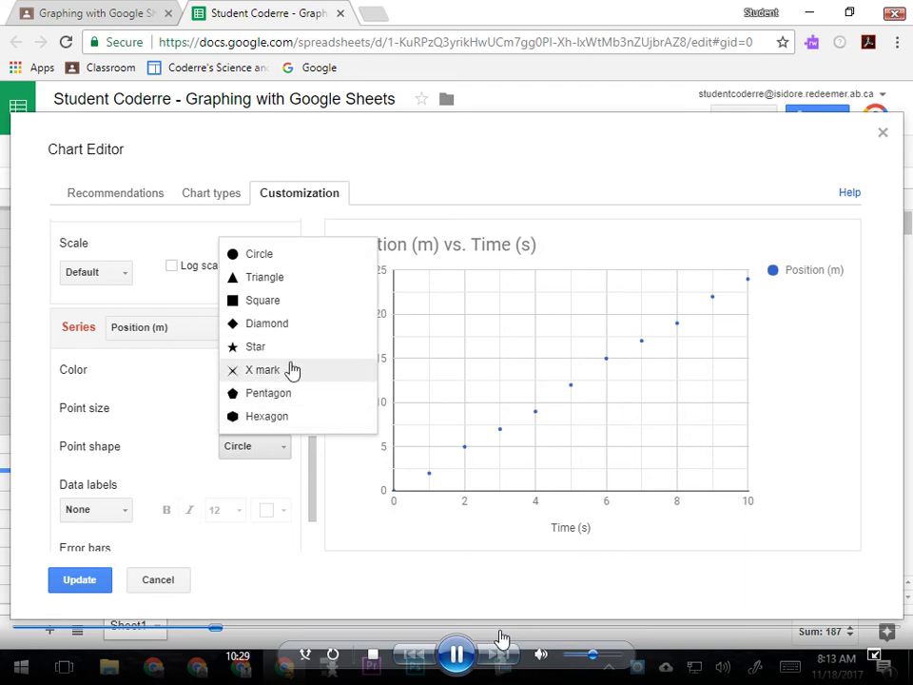
pyautogui.click(183, 488)
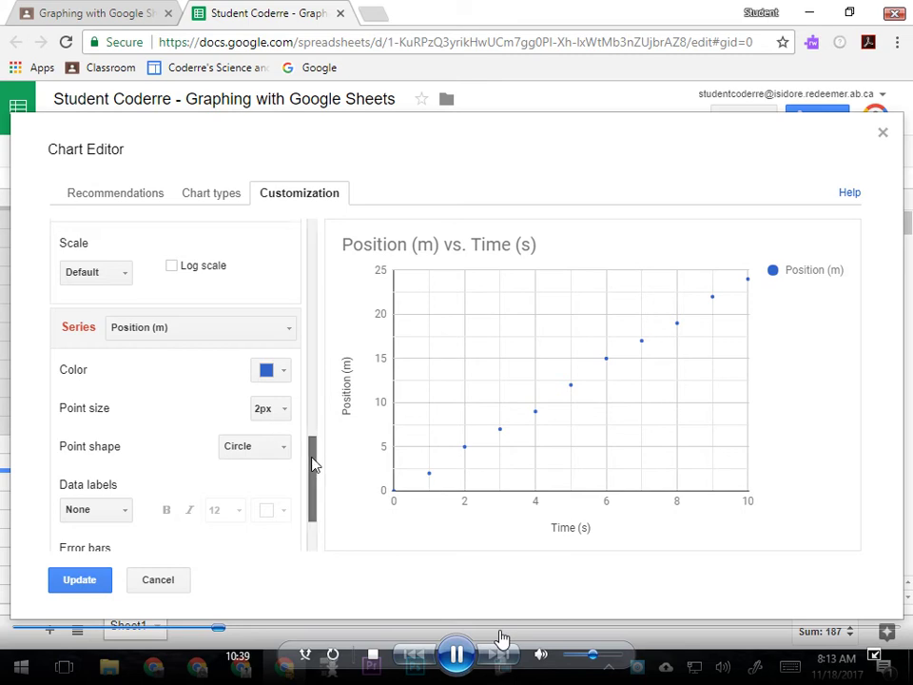
pyautogui.moveTo(315, 466); pyautogui.dragTo(319, 504)
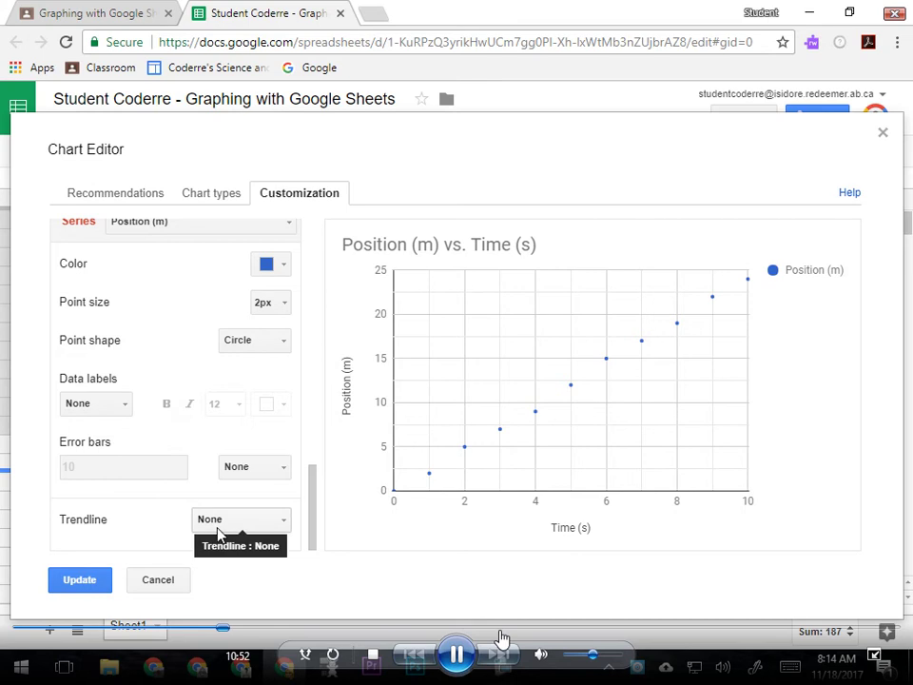
# Set the Position (m) series trendline to Linear, then open the trendline Label options
pyautogui.click(283, 526)
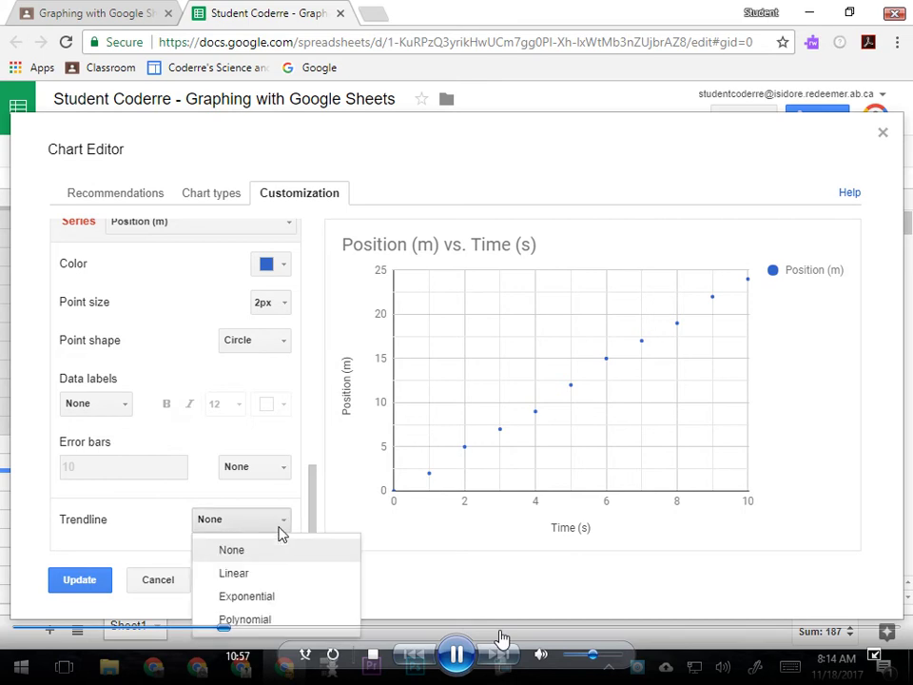
pyautogui.click(242, 576)
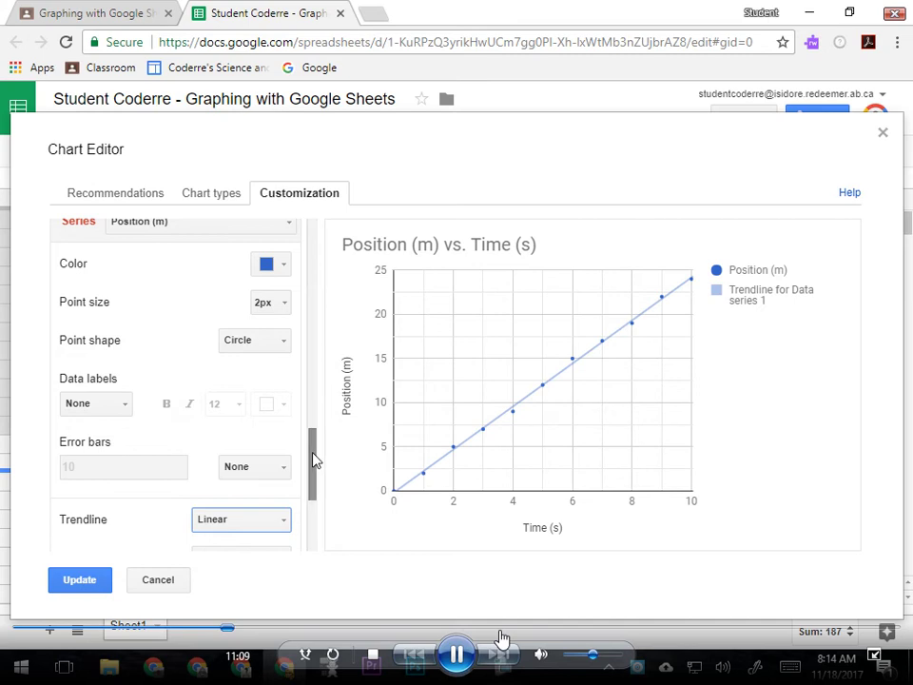
pyautogui.scroll(-1, 316, 463)
pyautogui.moveTo(316, 463); pyautogui.dragTo(319, 494)
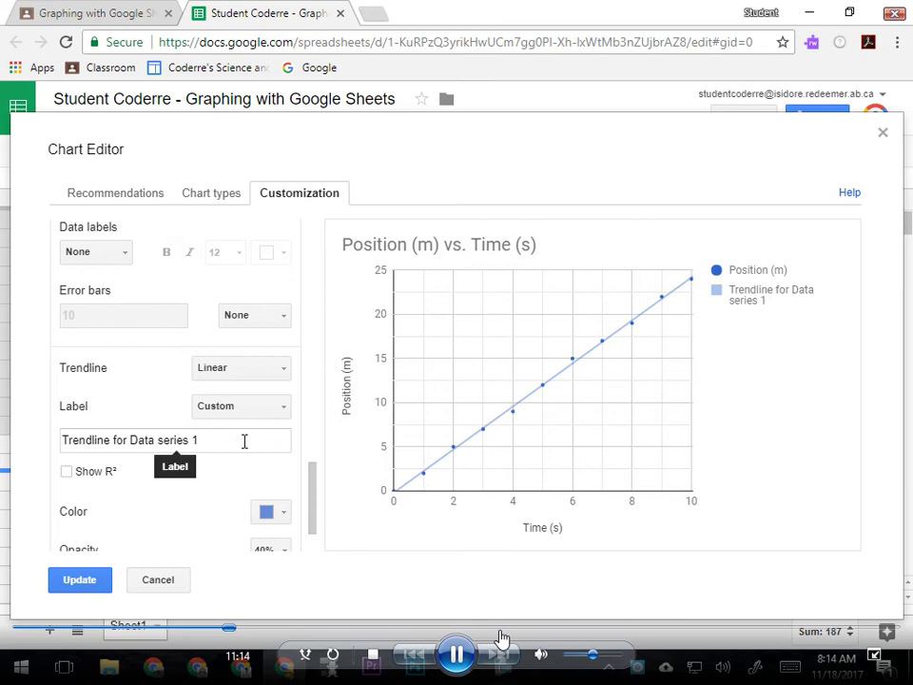
pyautogui.click(285, 411)
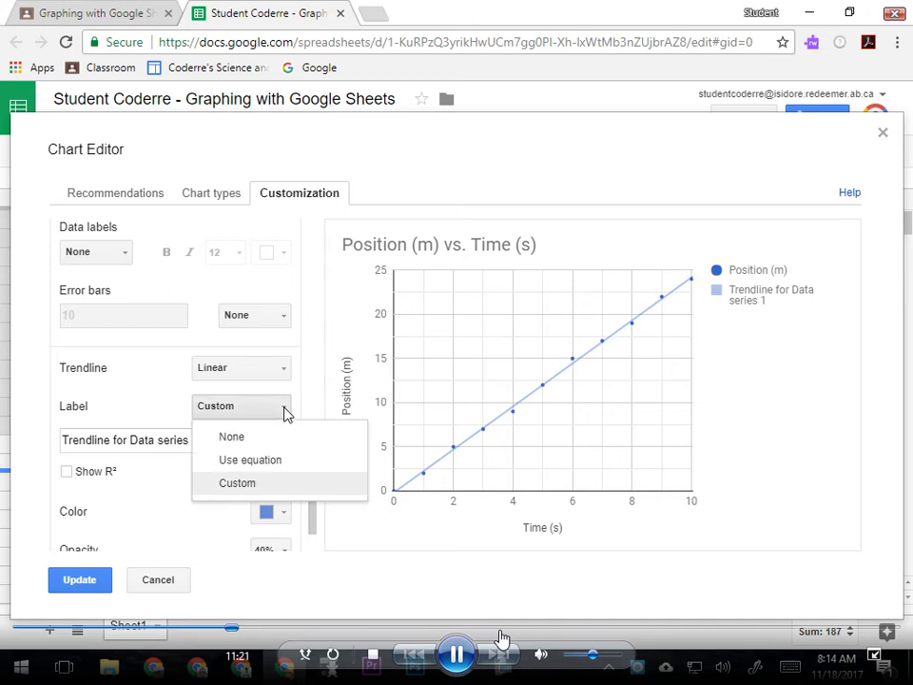
# Label the trendline with its equation, 2.44*x + -0.182, and update the chart
pyautogui.click(249, 463)
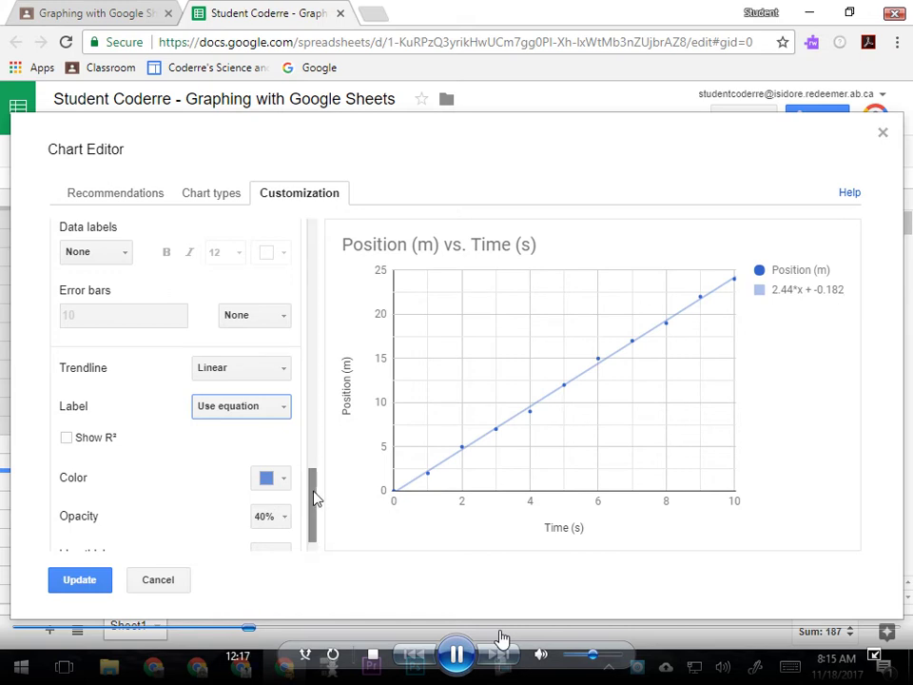
pyautogui.scroll(-2, 317, 498)
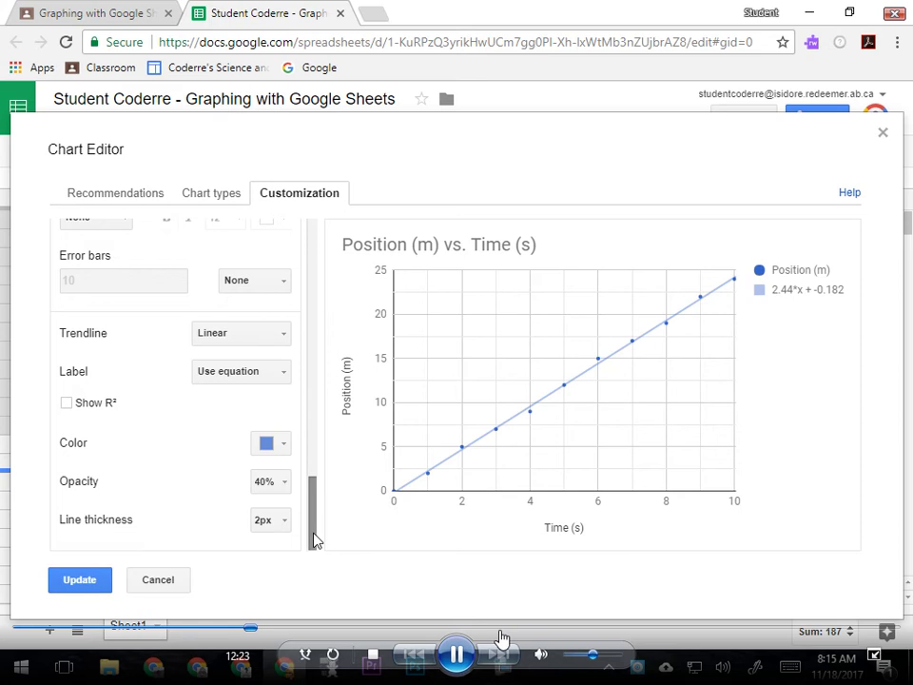
pyautogui.moveTo(317, 539); pyautogui.dragTo(313, 530)
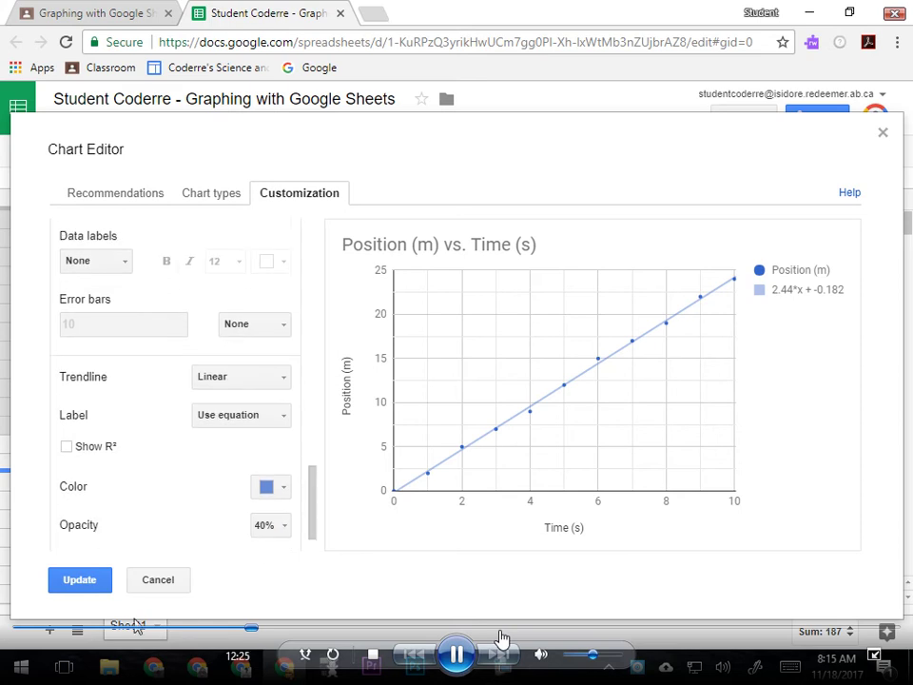
pyautogui.click(80, 582)
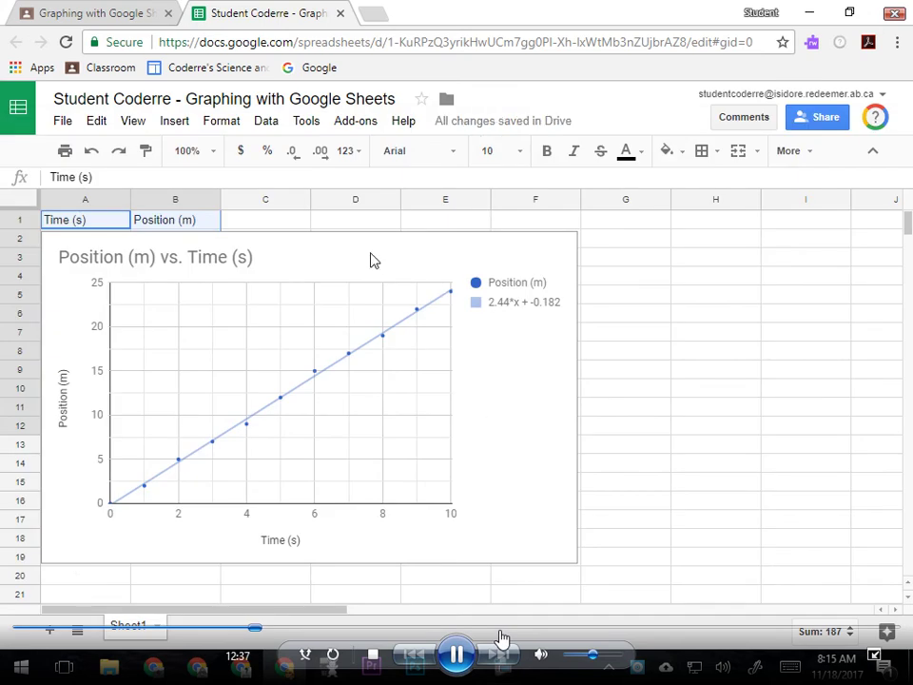
# Drag the chart right so the Time and Position columns A and B are visible
pyautogui.moveTo(303, 266); pyautogui.dragTo(560, 237)
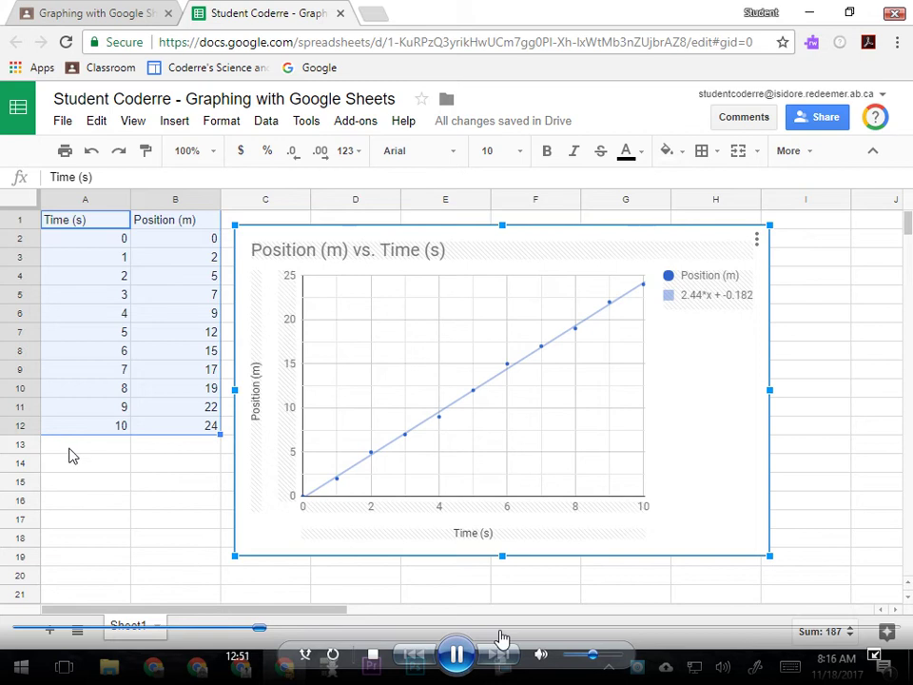
# Create a blank Google Doc headed 'Observations:', then return to the spreadsheet and select the chart
pyautogui.click(378, 15)
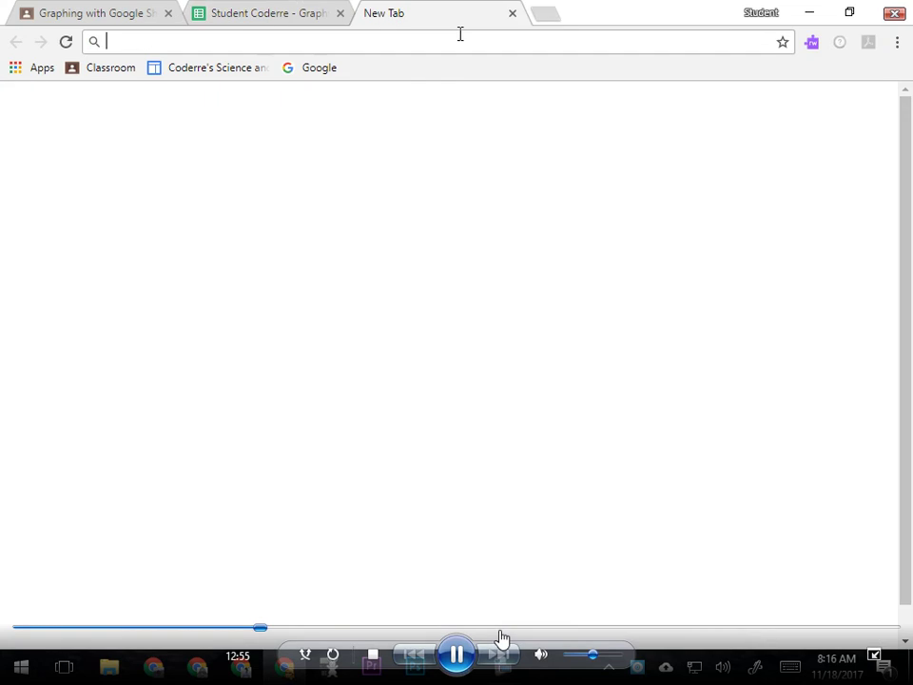
pyautogui.click(790, 113)
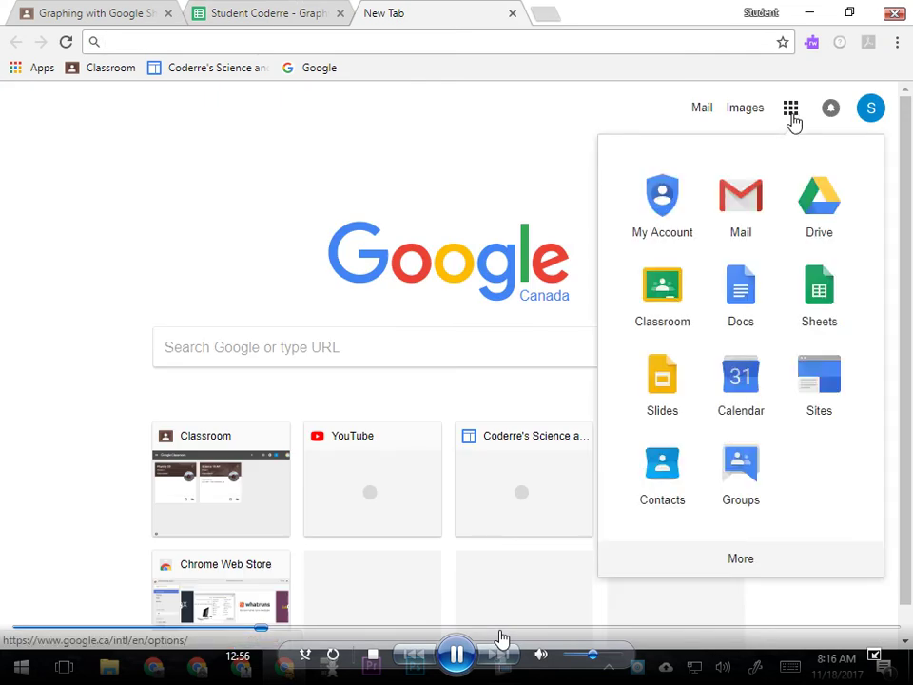
pyautogui.click(740, 288)
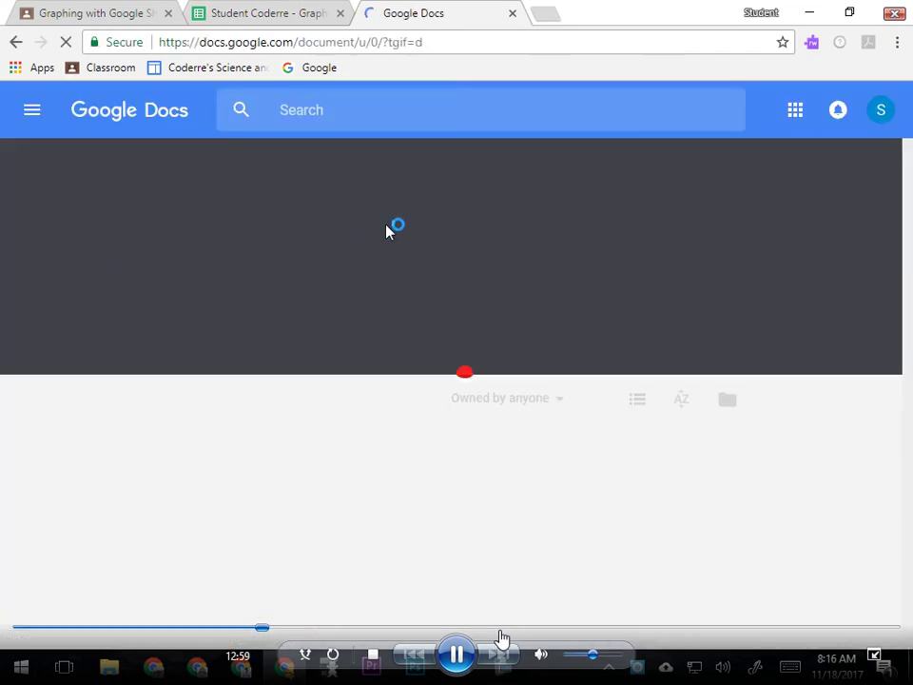
pyautogui.click(209, 264)
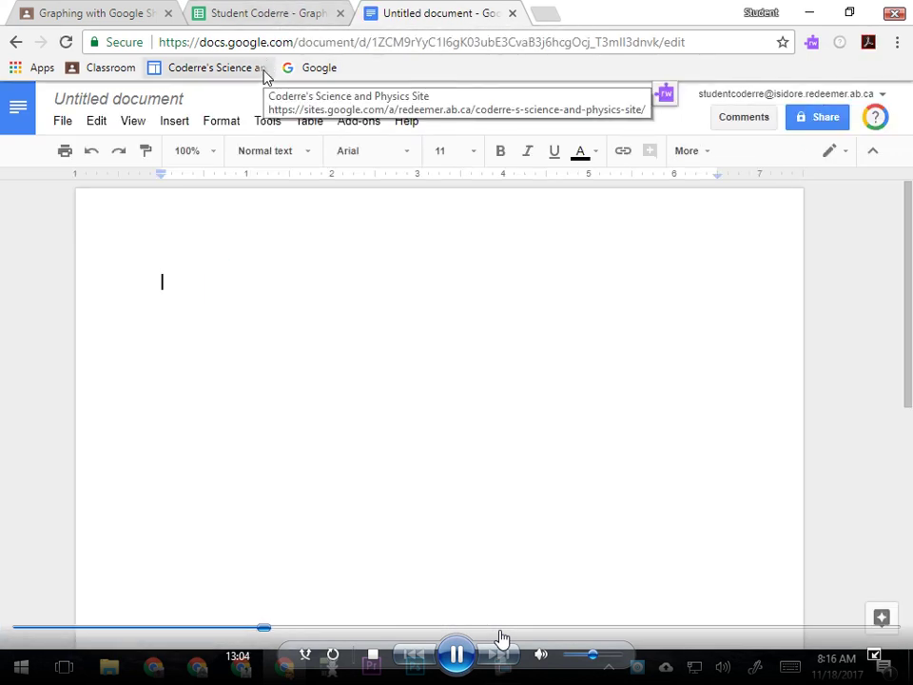
pyautogui.write('Observat')
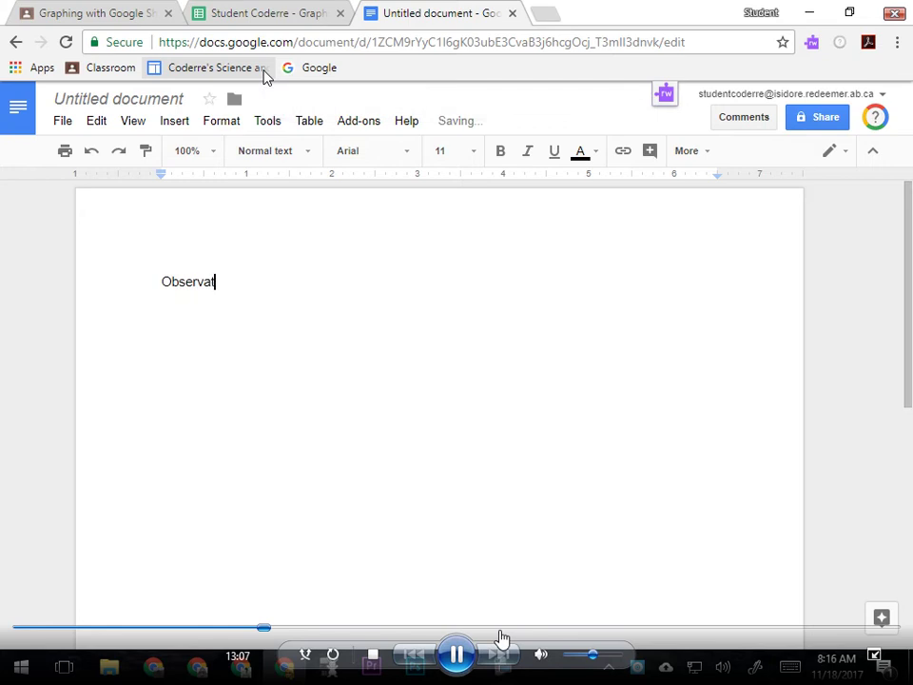
pyautogui.write('ions:')
pyautogui.press('Return')
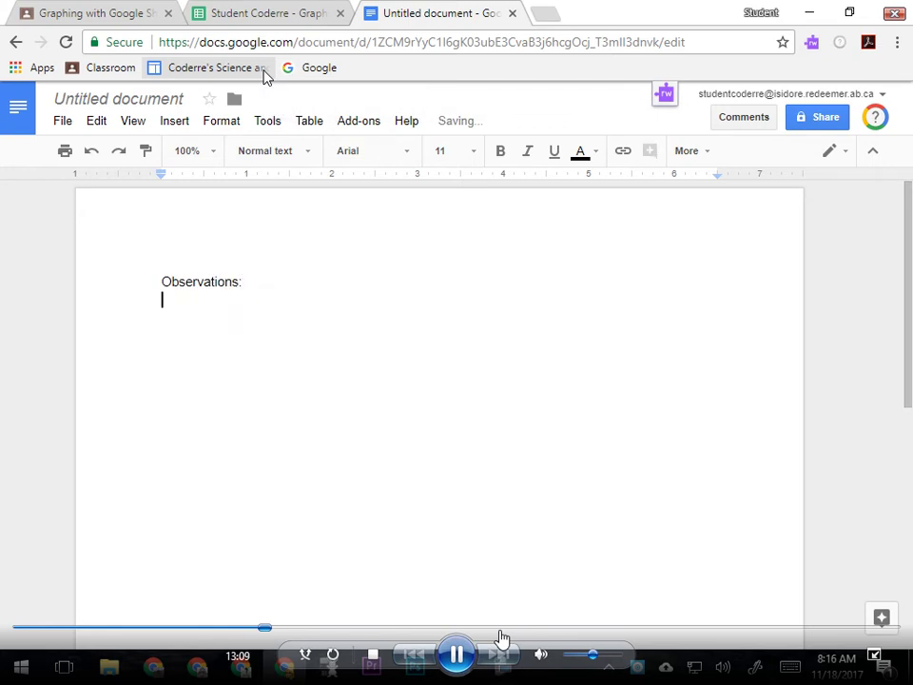
pyautogui.click(241, 21)
pyautogui.click(603, 265)
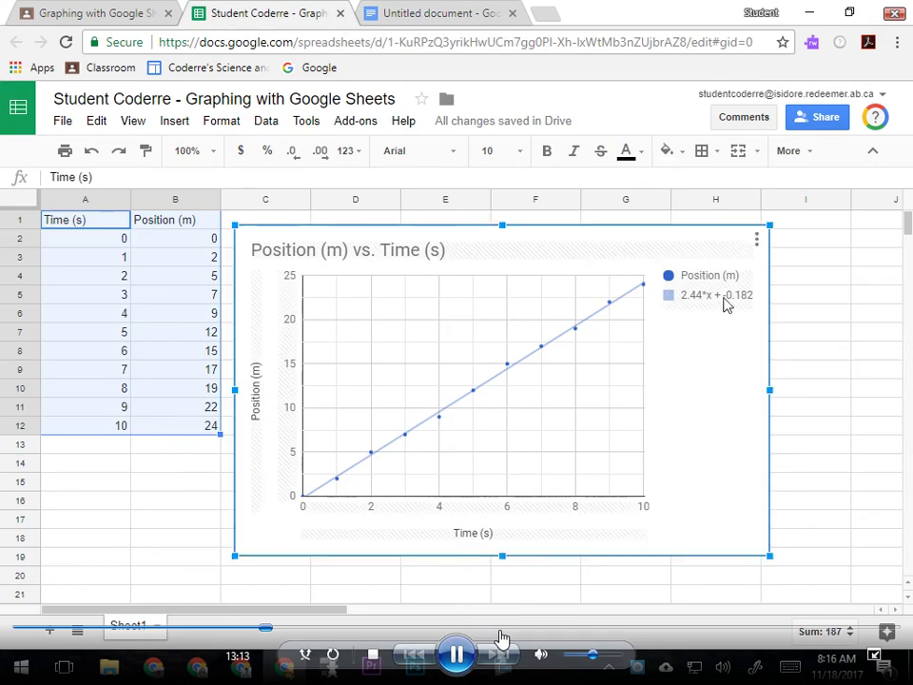
# Copy the Position vs. Time chart from its menu and switch to the untitled document
pyautogui.click(756, 241)
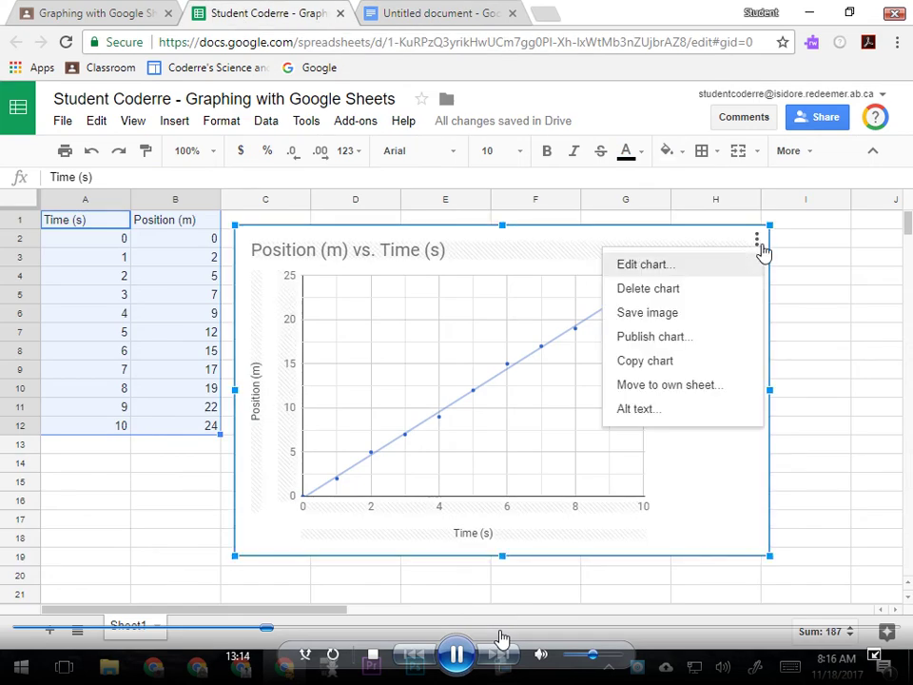
pyautogui.click(652, 369)
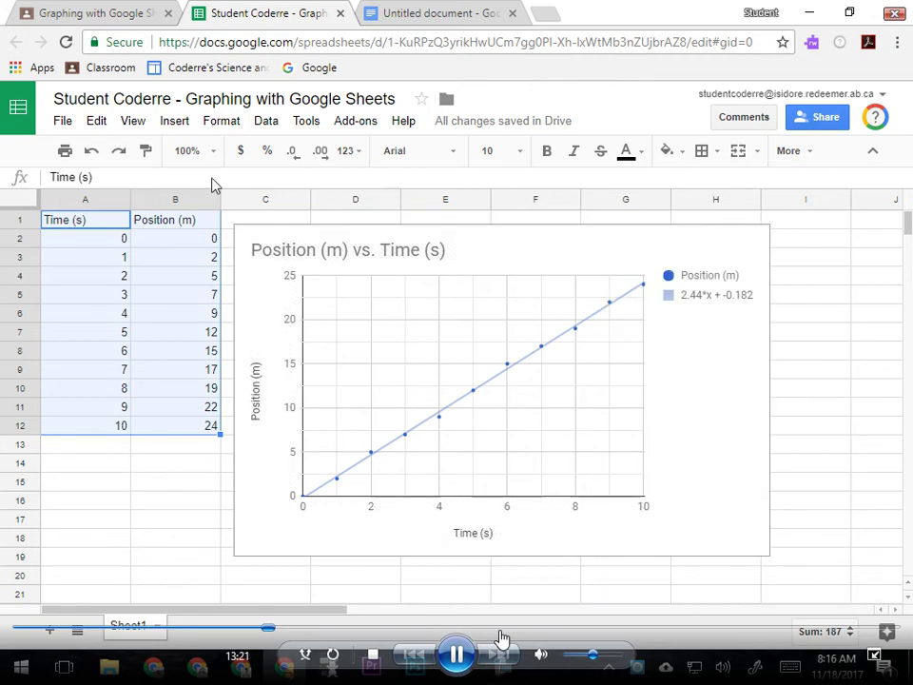
pyautogui.click(397, 17)
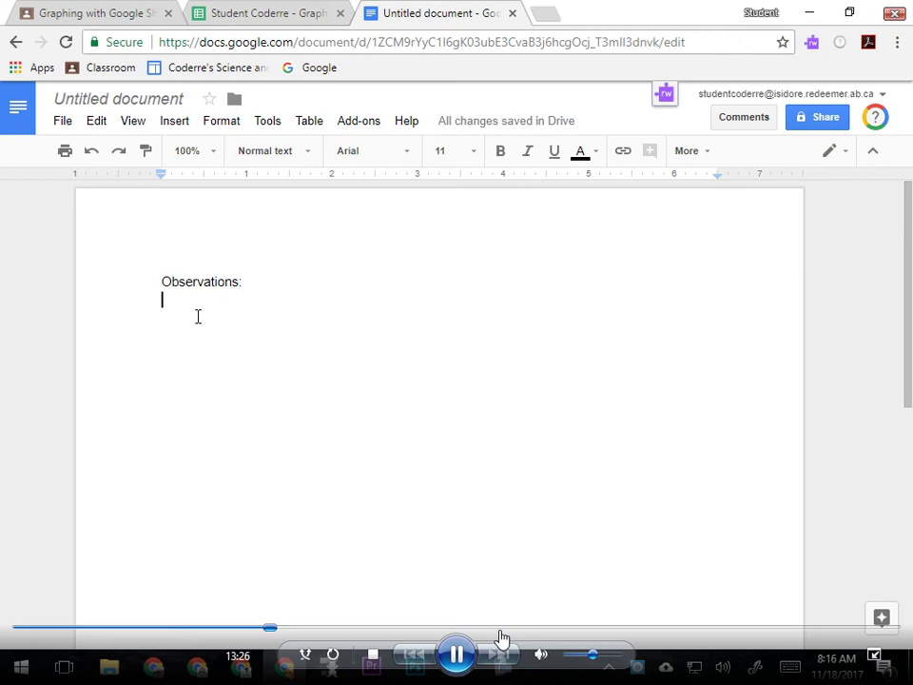
# Paste the chart linked to the spreadsheet under 'Observations:', enlarge it, and close the document
pyautogui.hotkey('ctrl', 'v')
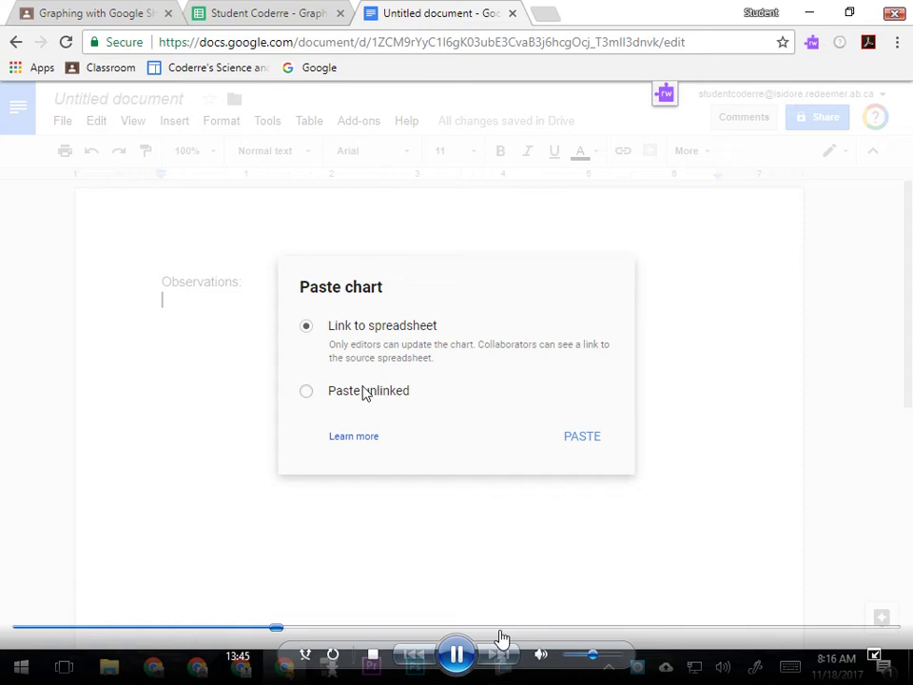
pyautogui.click(589, 443)
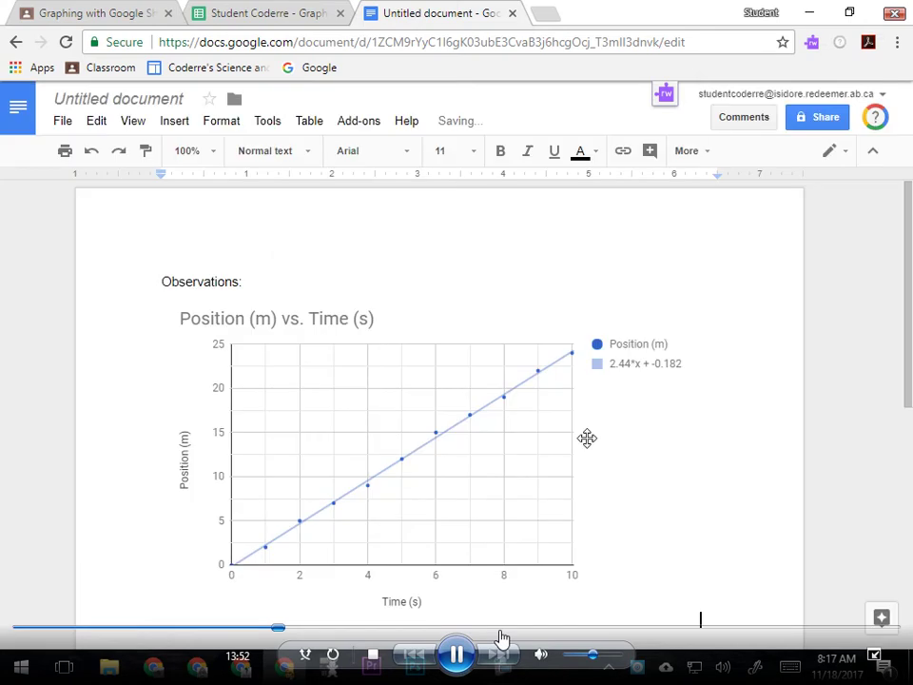
pyautogui.click(410, 439)
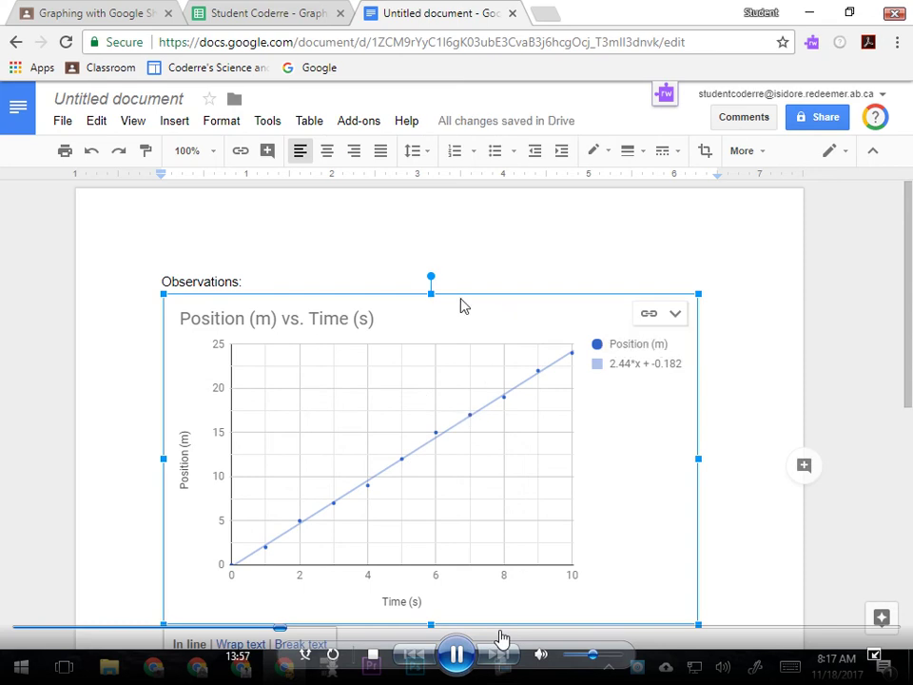
pyautogui.moveTo(698, 294); pyautogui.dragTo(748, 260)
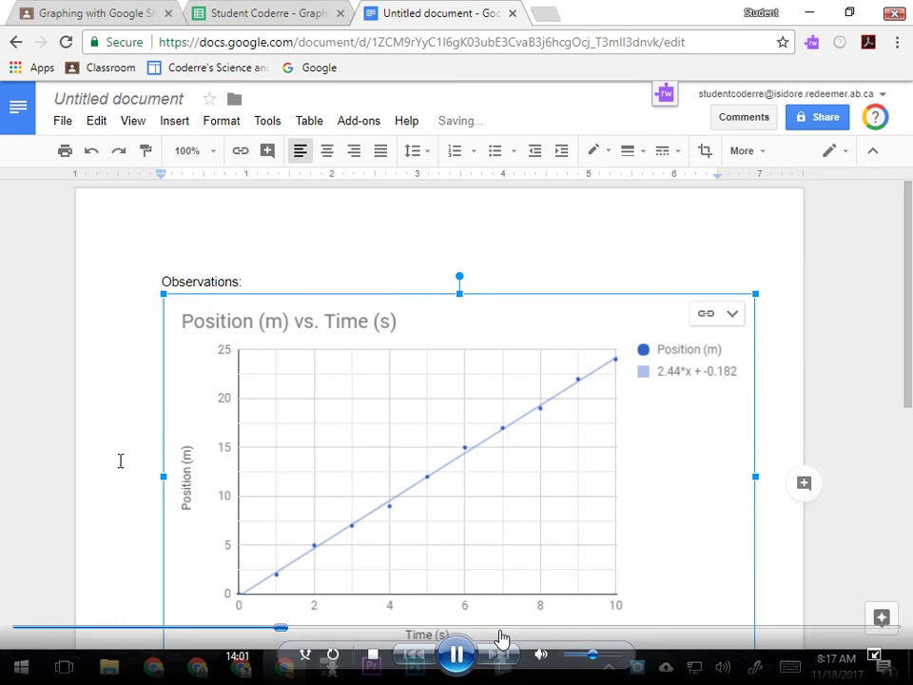
pyautogui.scroll(-2, 101, 475)
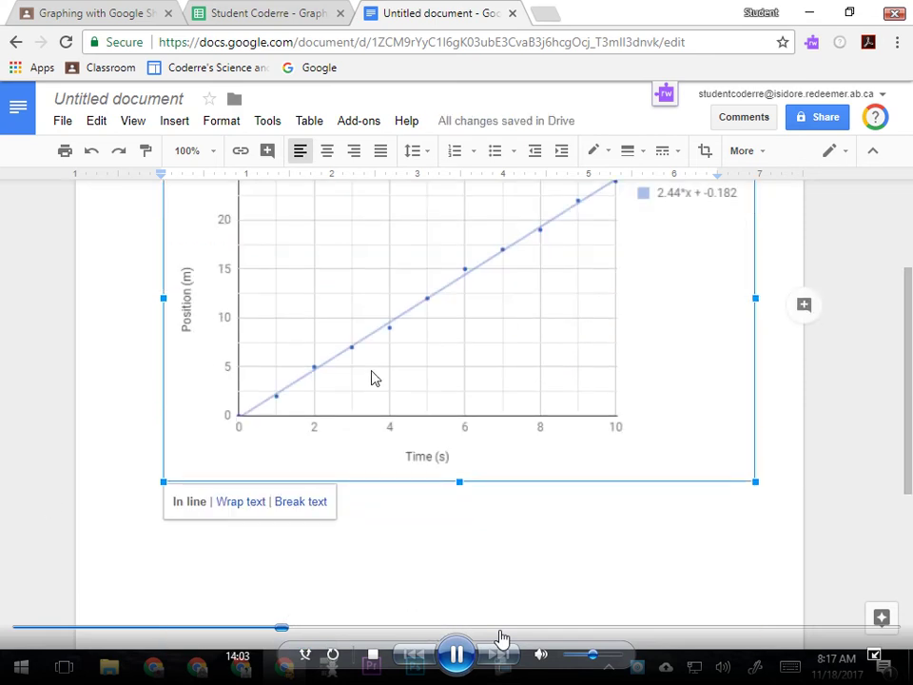
pyautogui.scroll(2, 369, 377)
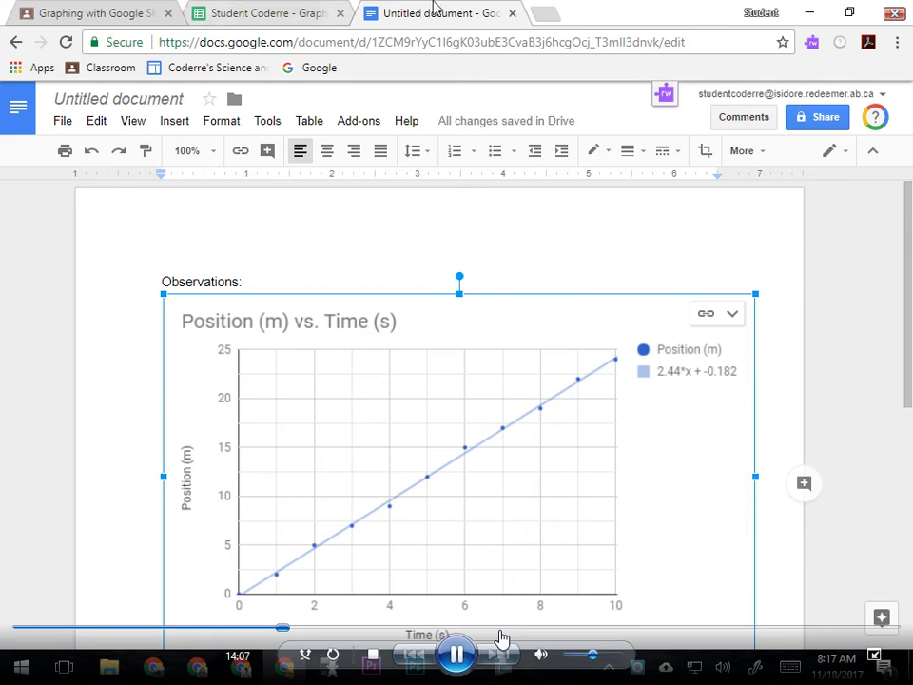
pyautogui.click(514, 14)
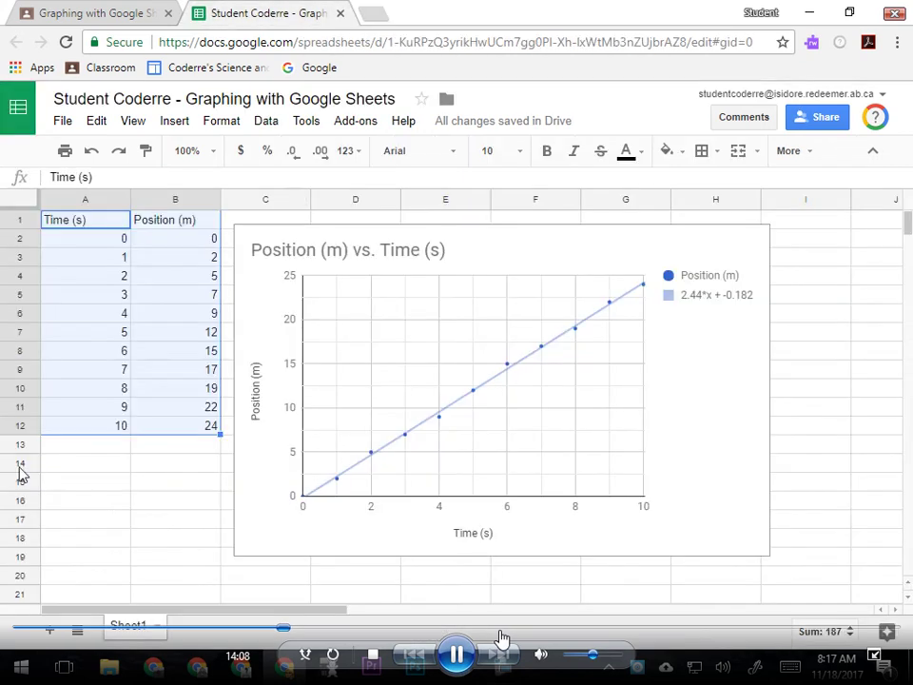
# Deselect the chart data and add a new blank Sheet2
pyautogui.click(124, 502)
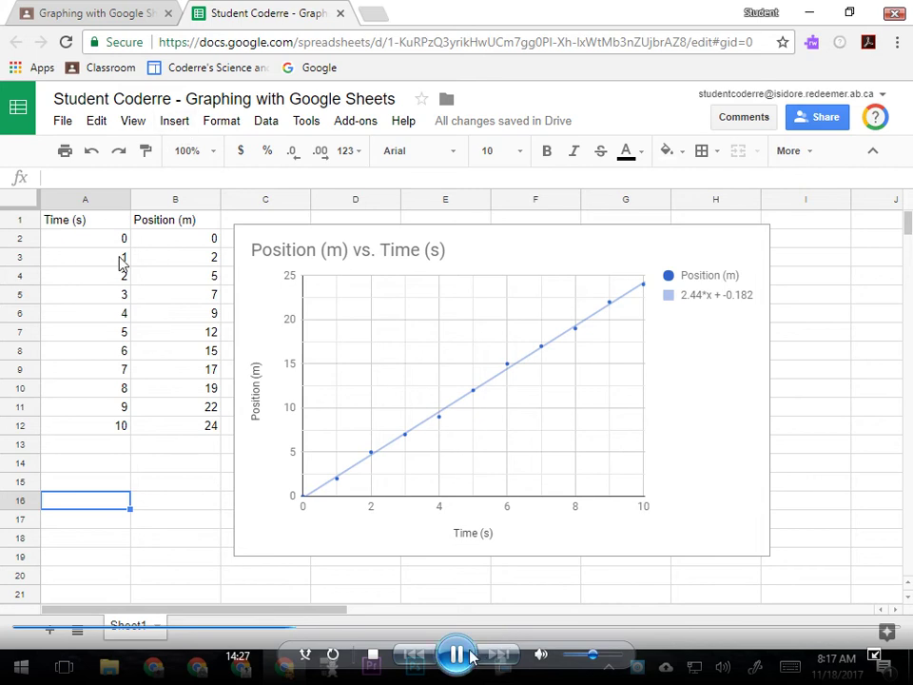
pyautogui.click(49, 632)
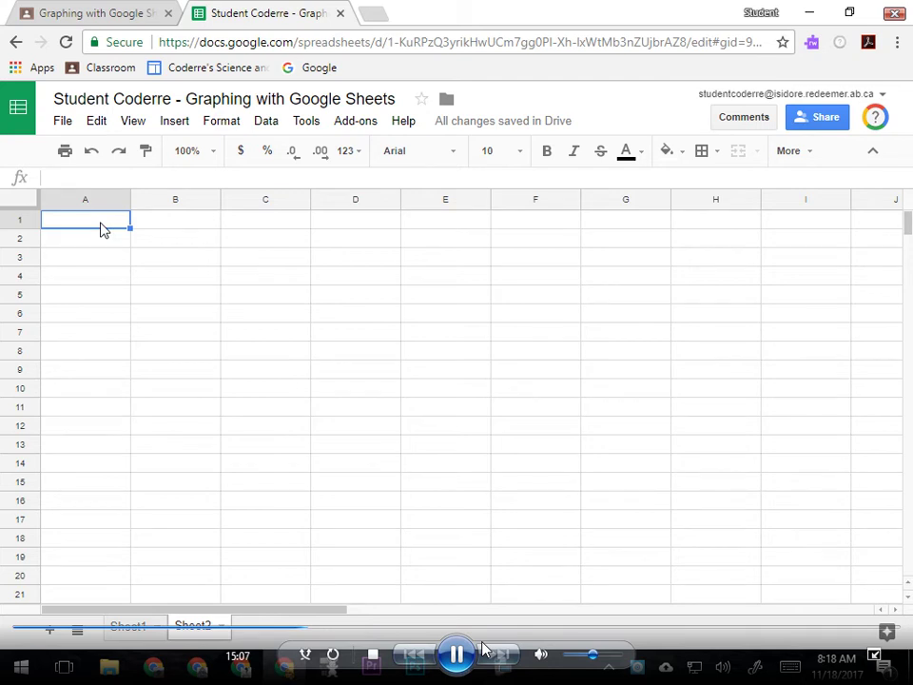
# Enter the heading 'Amount of Fertilizer (g)' in A1 and widen column A to fit it
pyautogui.write('Amount of ')
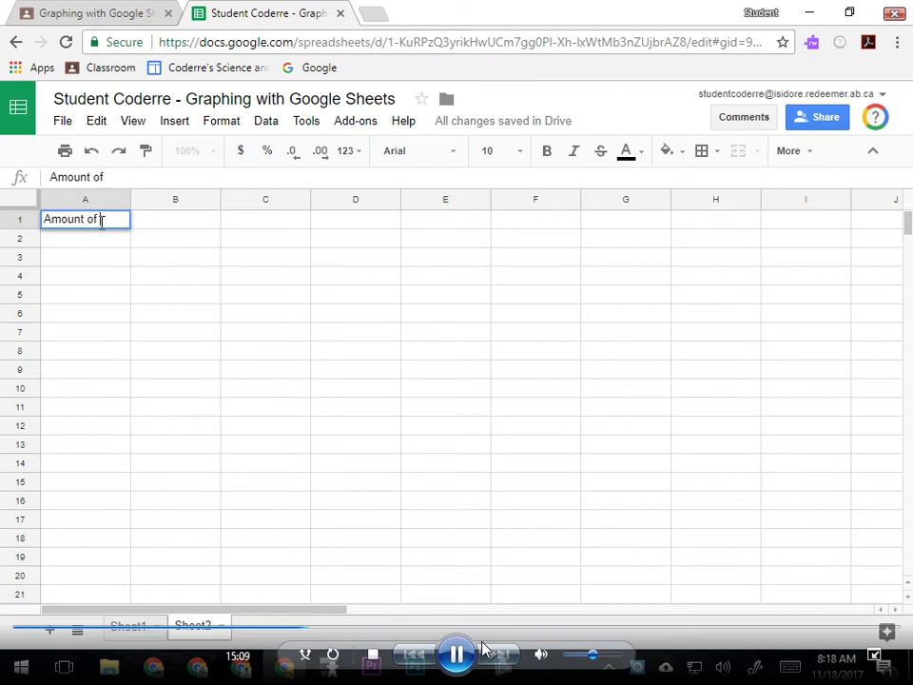
pyautogui.write('Fertiliz')
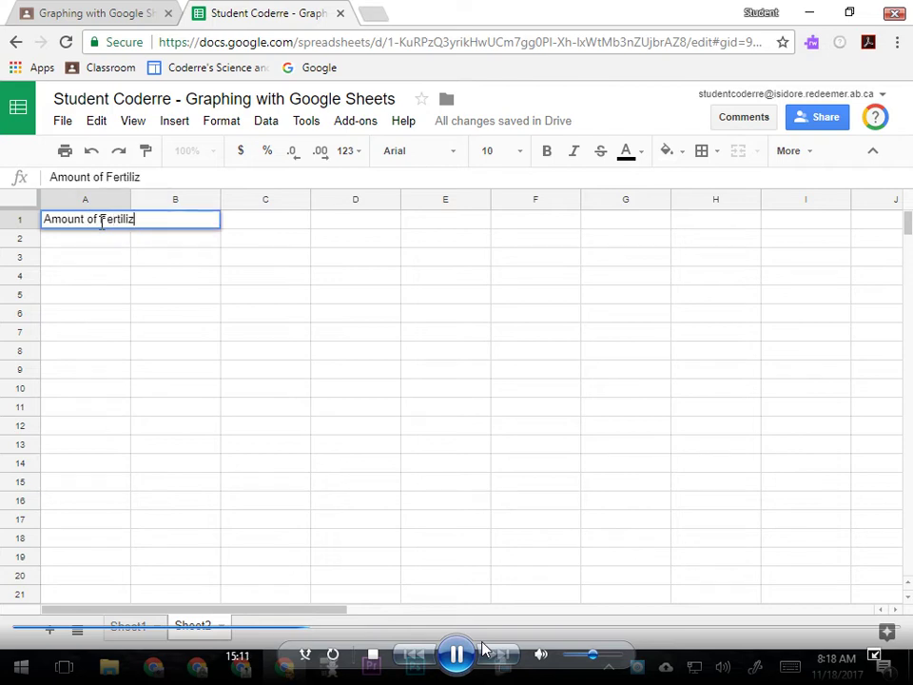
pyautogui.write('er')
pyautogui.click(100, 278)
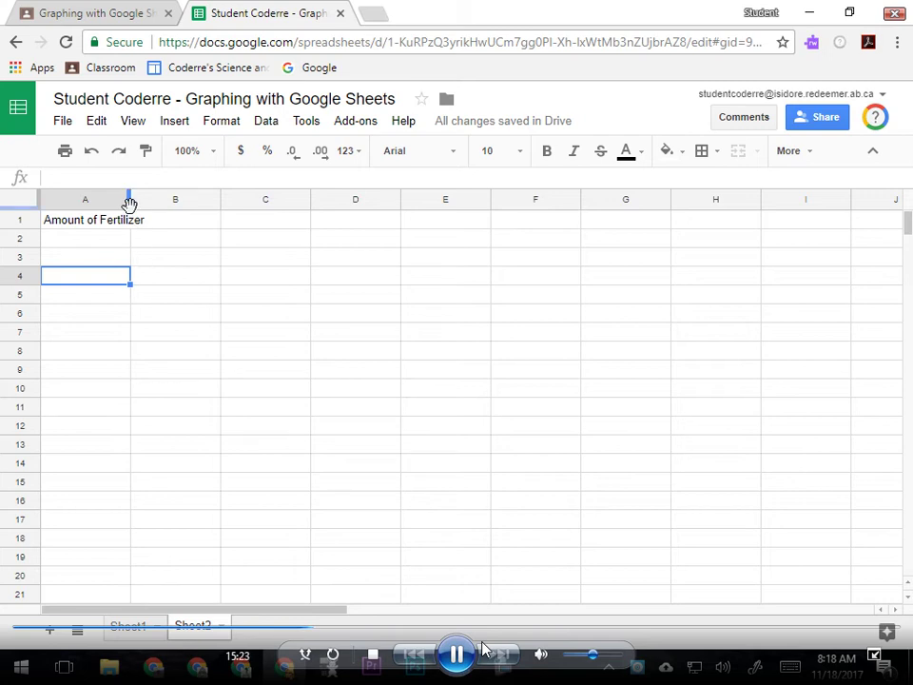
pyautogui.moveTo(129, 199); pyautogui.dragTo(154, 200)
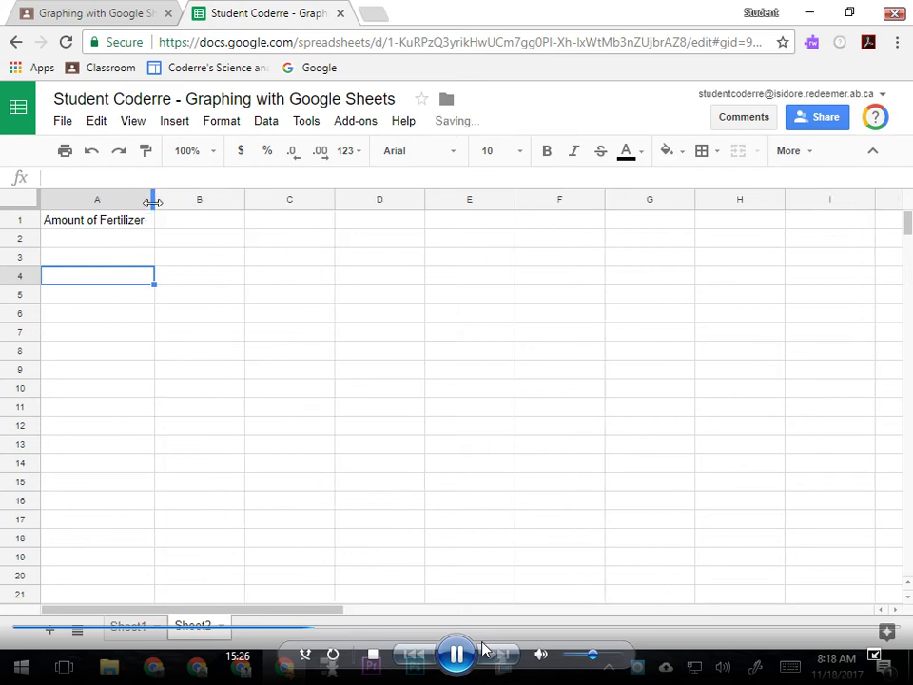
pyautogui.click(82, 243)
pyautogui.click(149, 222)
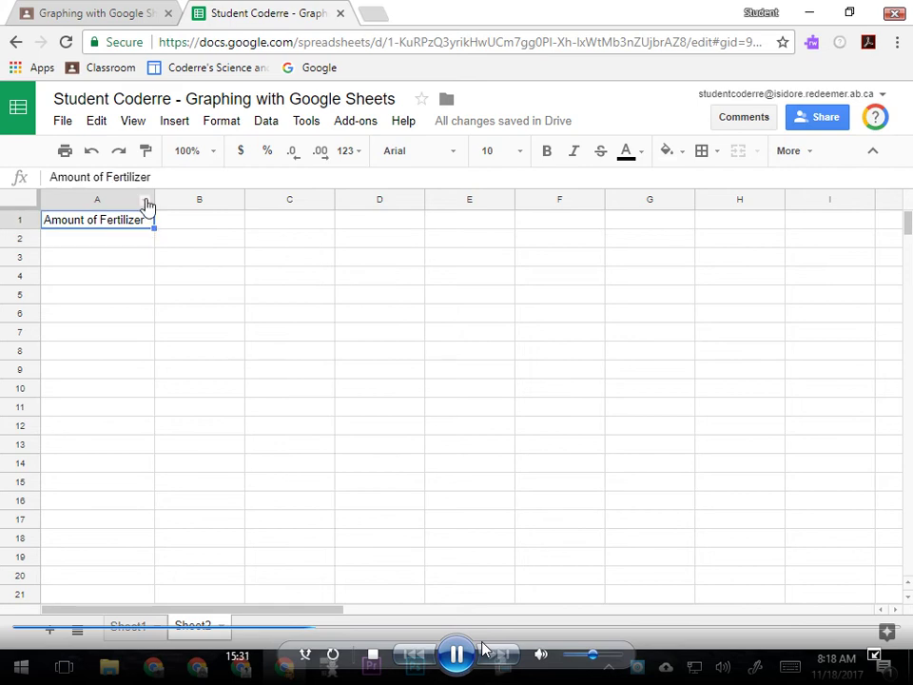
pyautogui.click(176, 179)
pyautogui.write('(')
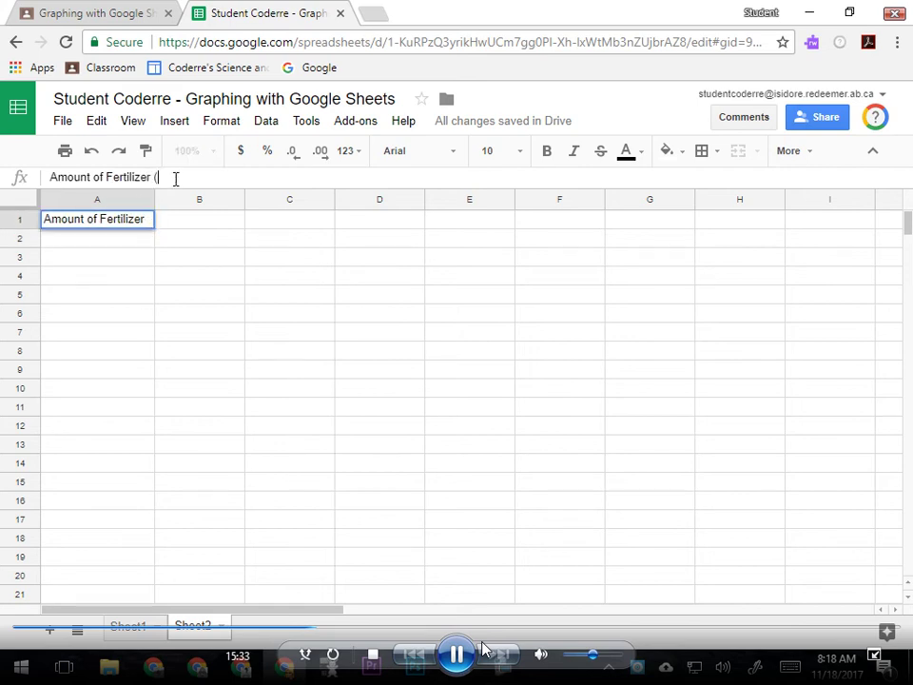
pyautogui.write('g')
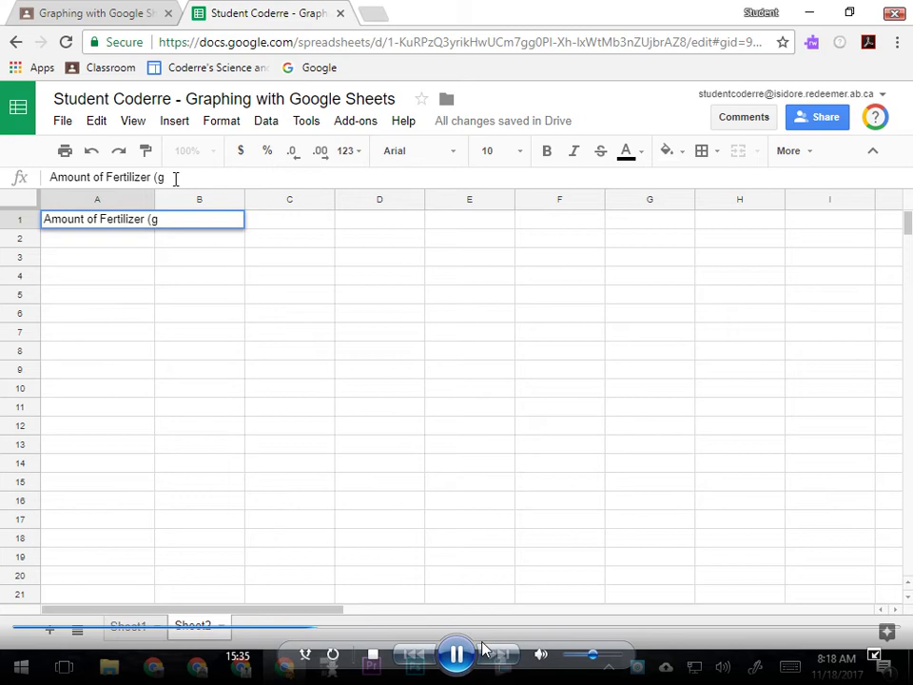
pyautogui.click(133, 245)
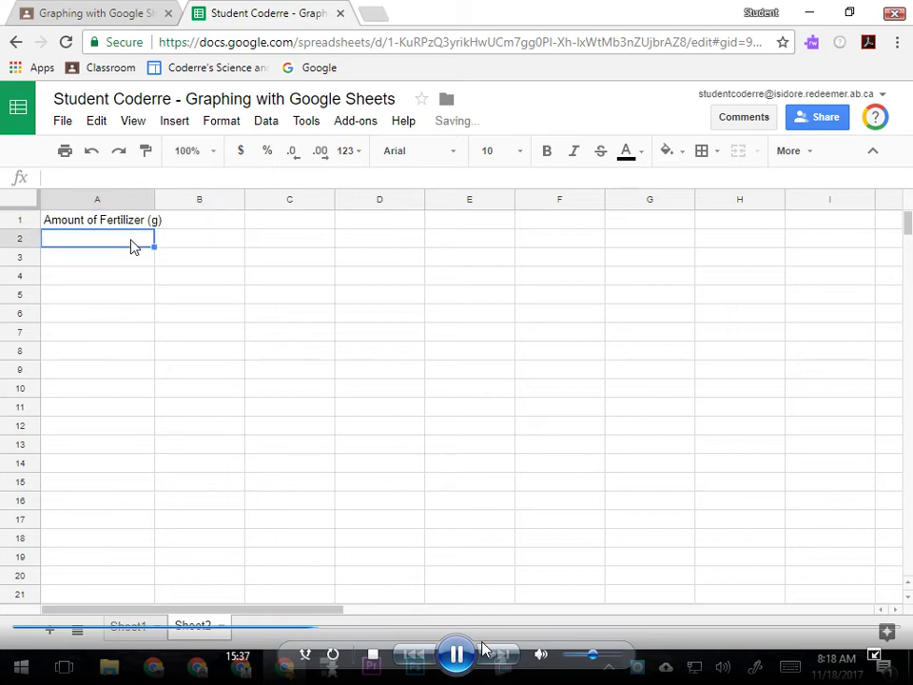
pyautogui.moveTo(154, 199); pyautogui.dragTo(169, 200)
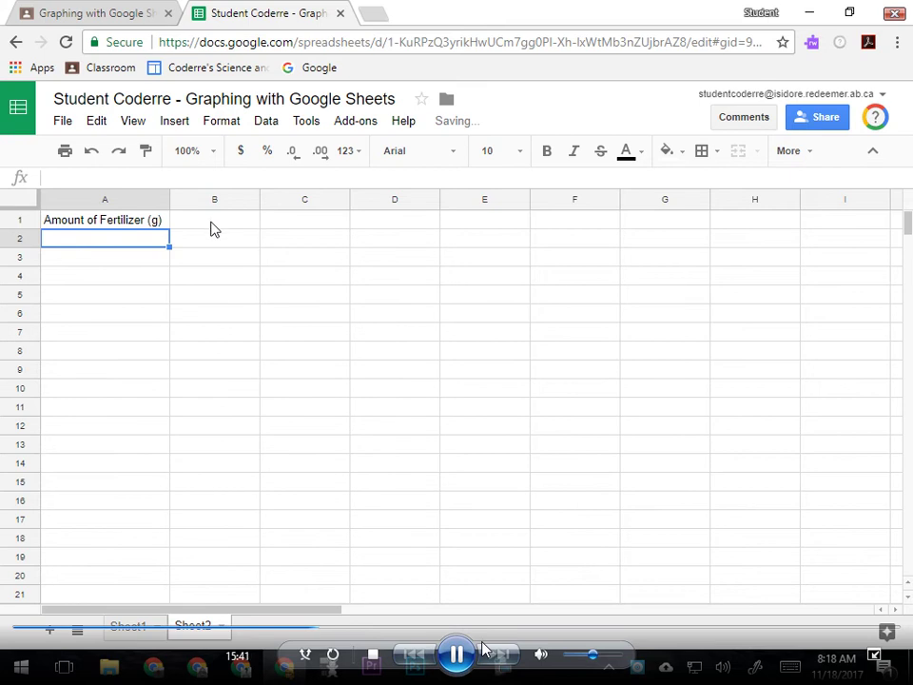
# Enter the heading 'Grapes (#)' in B1
pyautogui.click(212, 223)
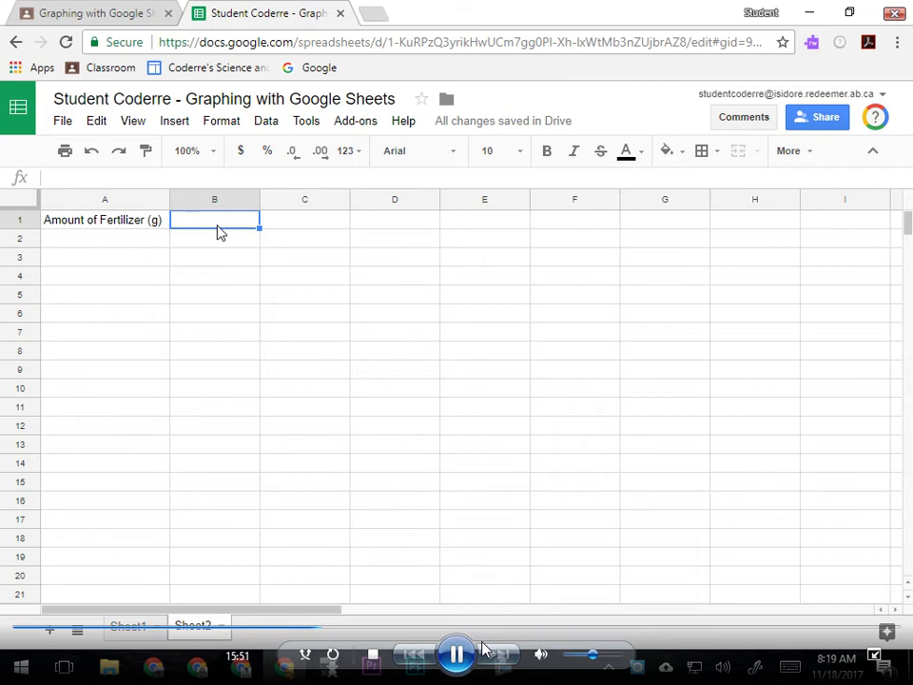
pyautogui.write('Graphes')
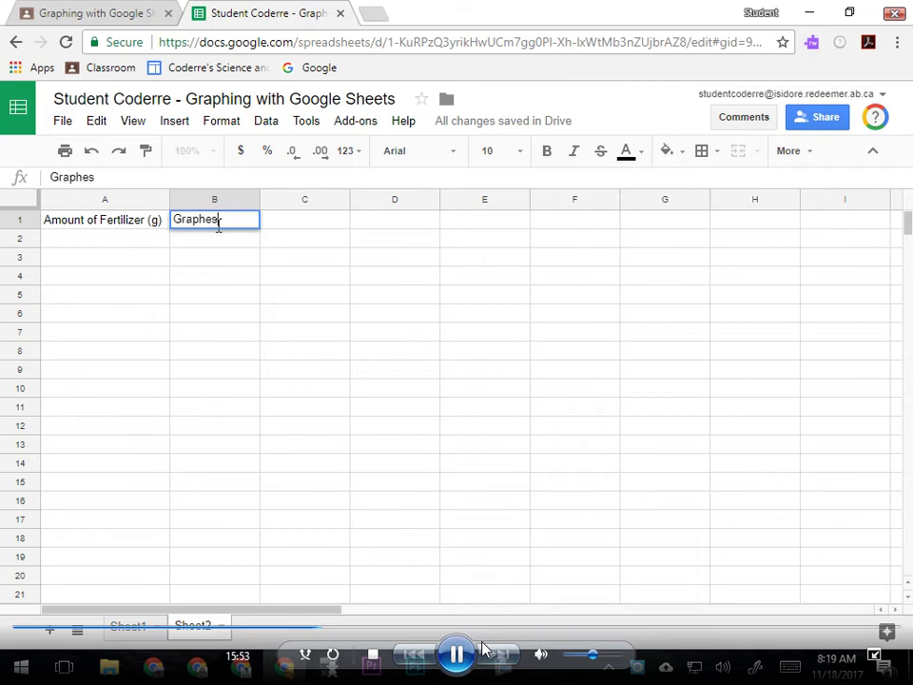
pyautogui.press('BackSpace')
pyautogui.press('BackSpace')
pyautogui.press('BackSpace')
pyautogui.write('es (#)')
pyautogui.click(218, 244)
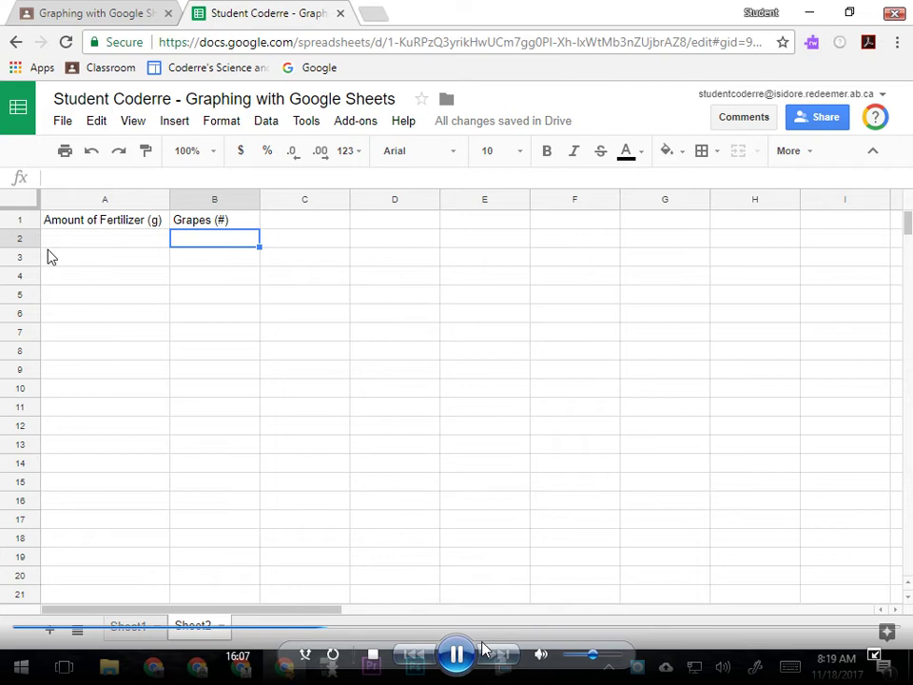
# Fill A2:A9 with fertilizer amounts 0, 5, 10, 15, 20, 25, 30 and 35
pyautogui.click(107, 243)
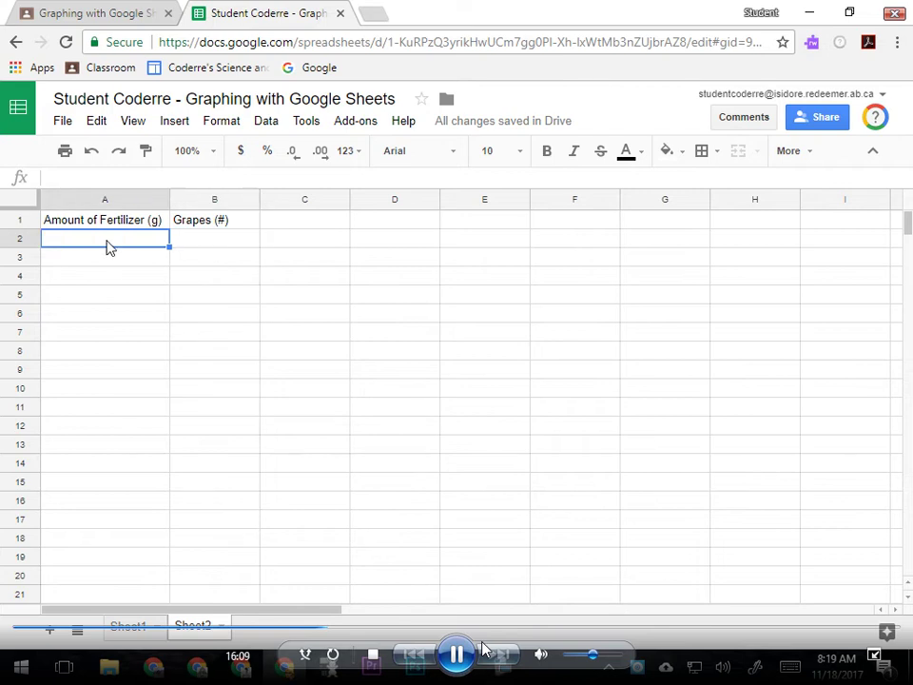
pyautogui.write('0')
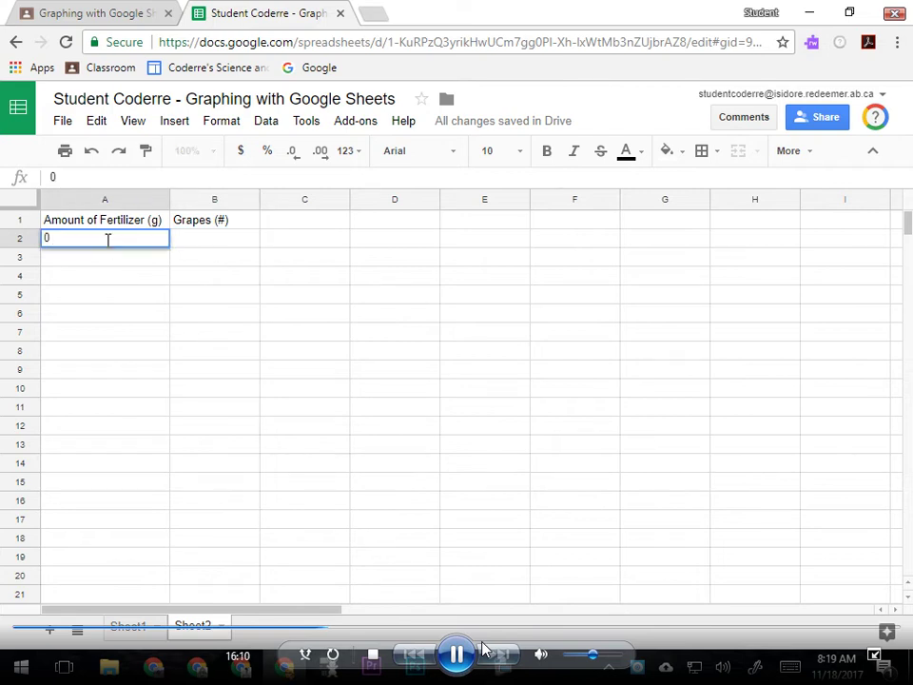
pyautogui.press('Return')
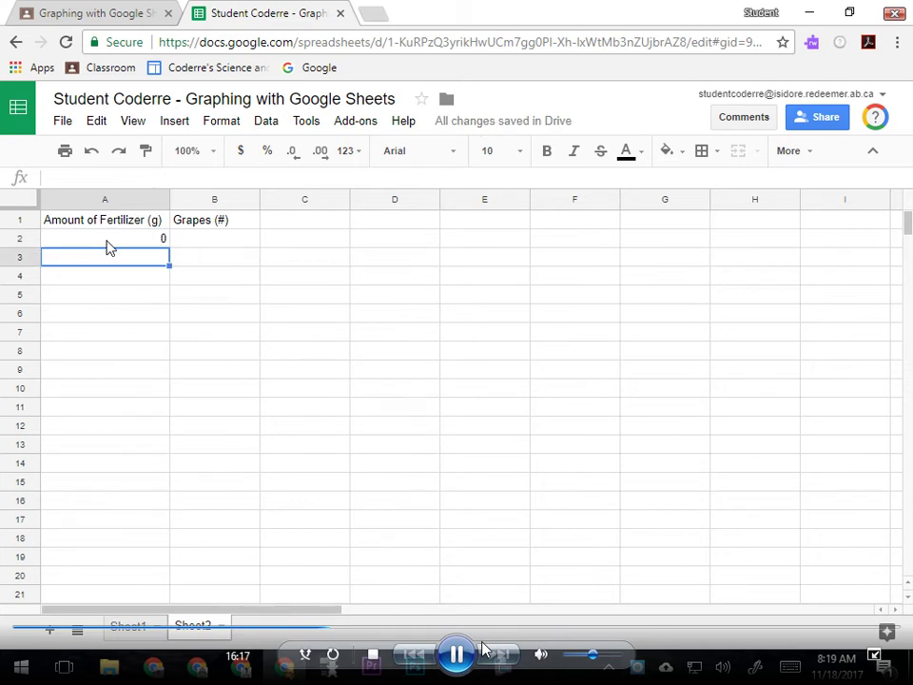
pyautogui.write('5')
pyautogui.press('Return')
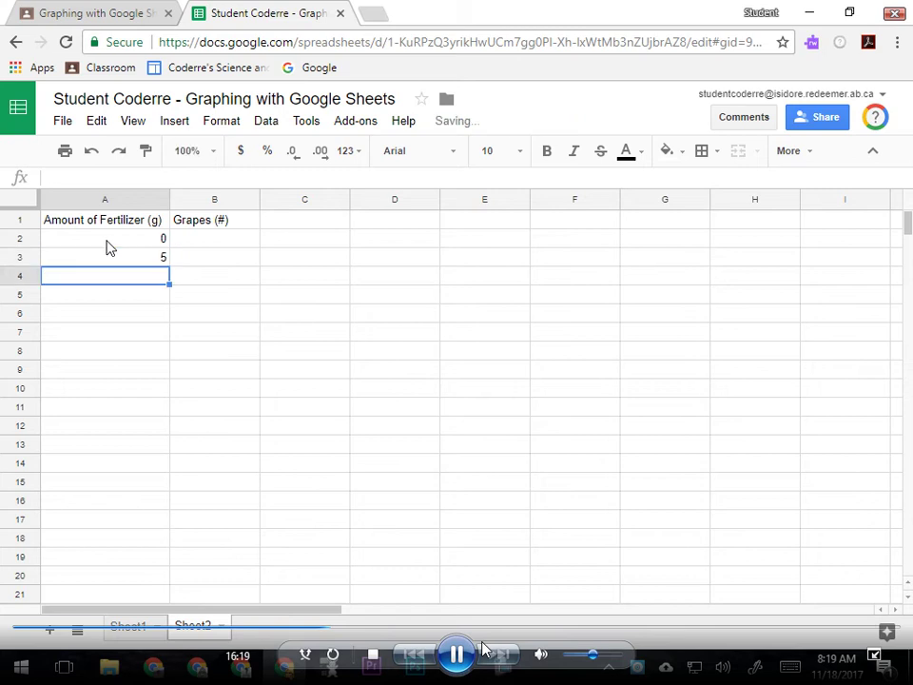
pyautogui.write('10')
pyautogui.press('Return')
pyautogui.write('15')
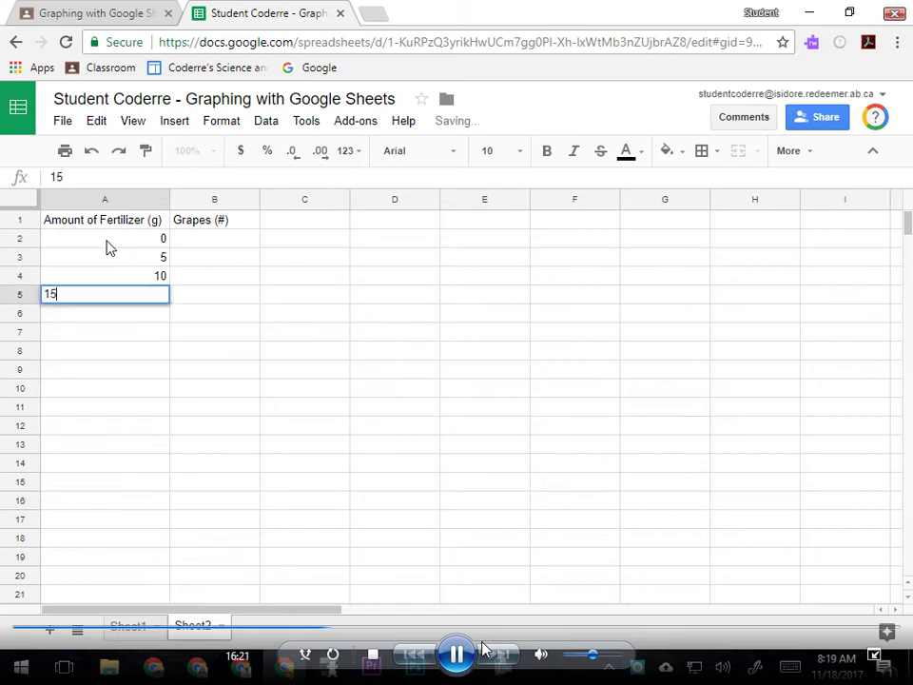
pyautogui.press('Return')
pyautogui.write('20')
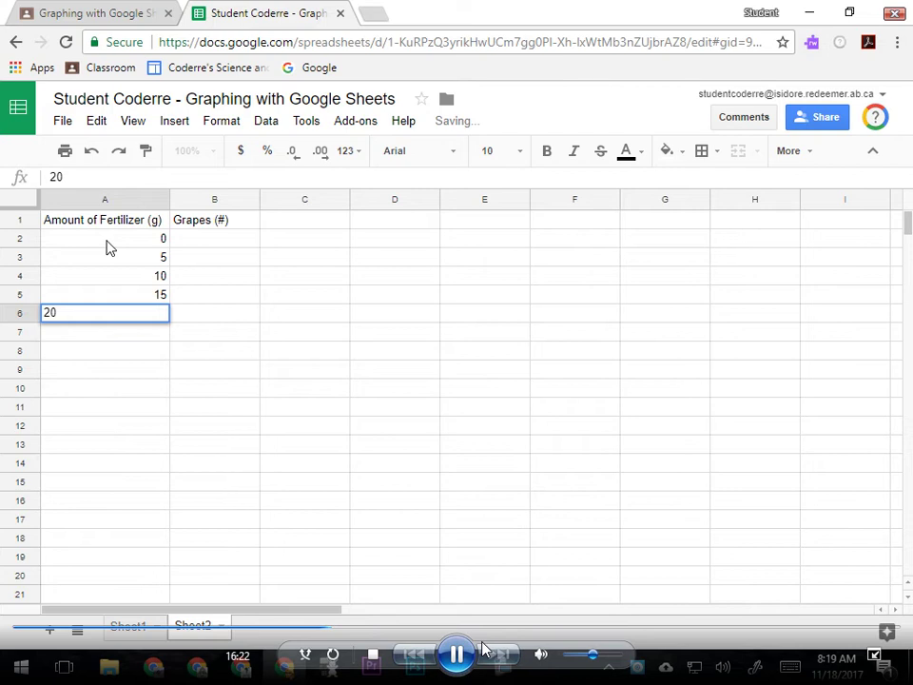
pyautogui.press('Return')
pyautogui.write('25')
pyautogui.press('Return')
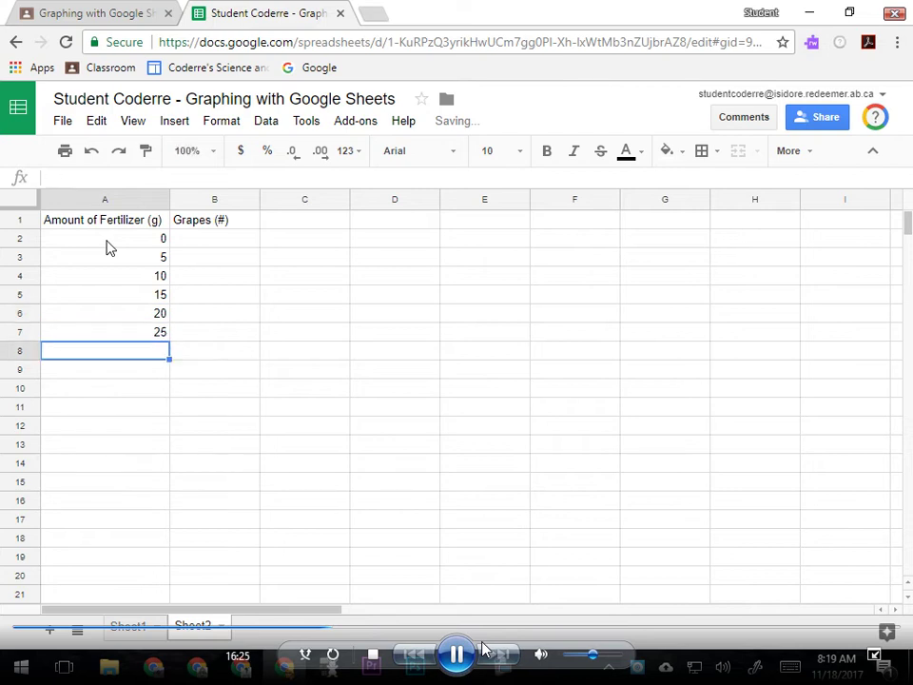
pyautogui.write('30')
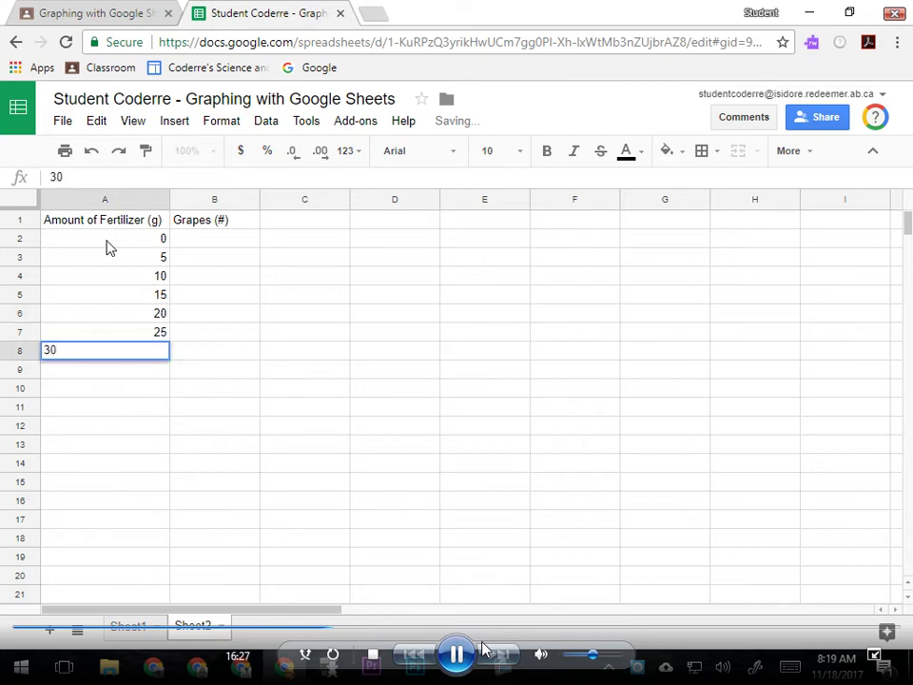
pyautogui.press('Return')
pyautogui.write('35')
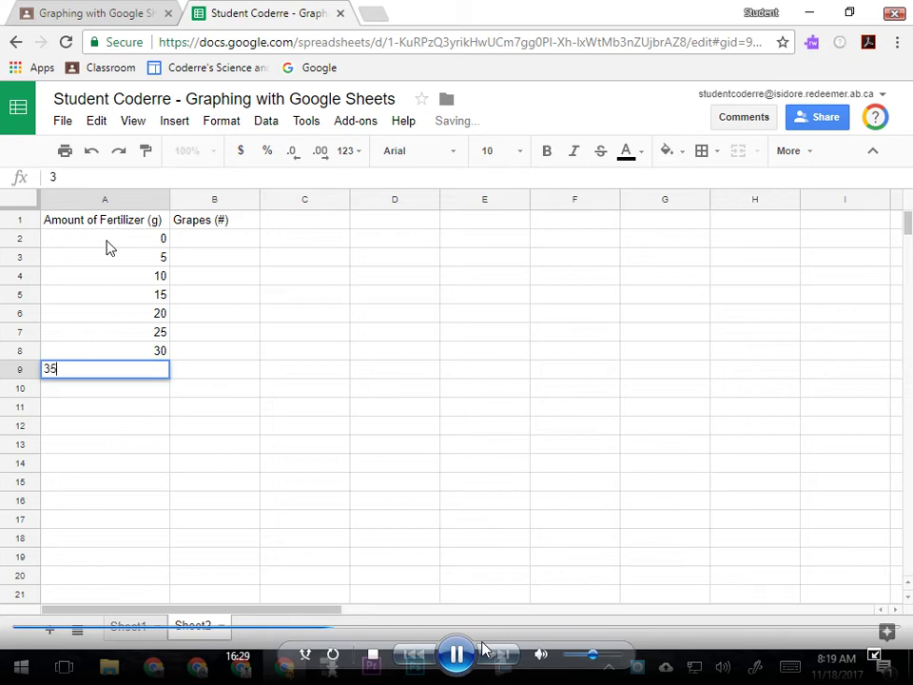
pyautogui.press('Return')
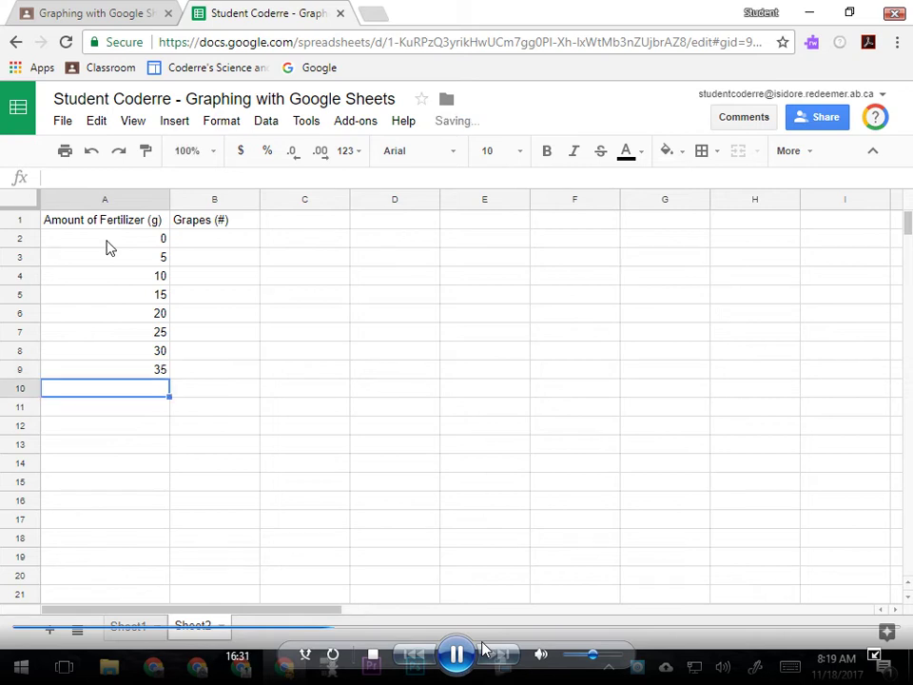
# Enter grape counts 120, 135, 145 and 158 in B2:B5
pyautogui.click(225, 246)
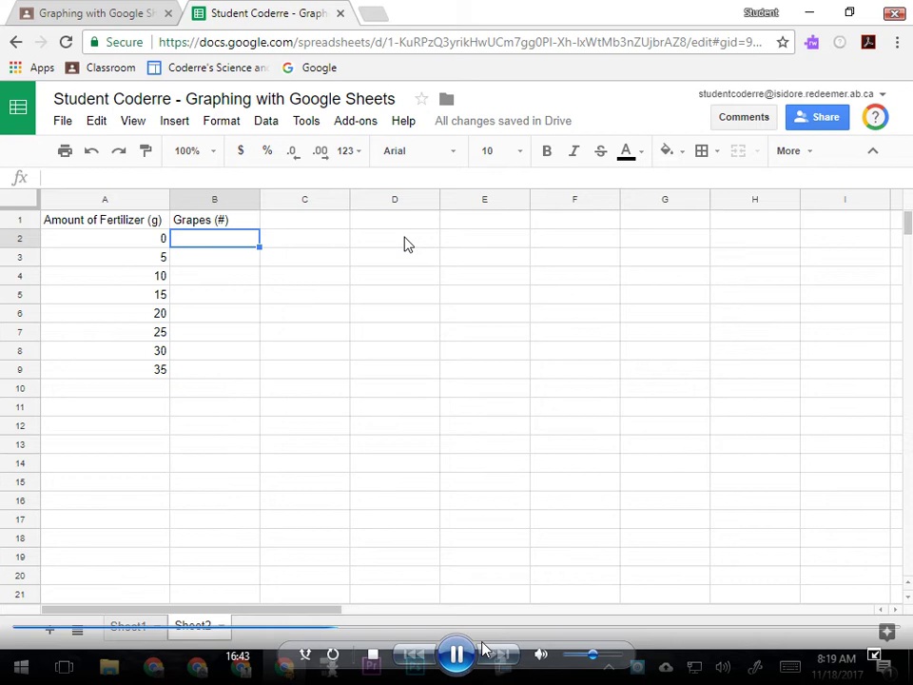
pyautogui.write('120')
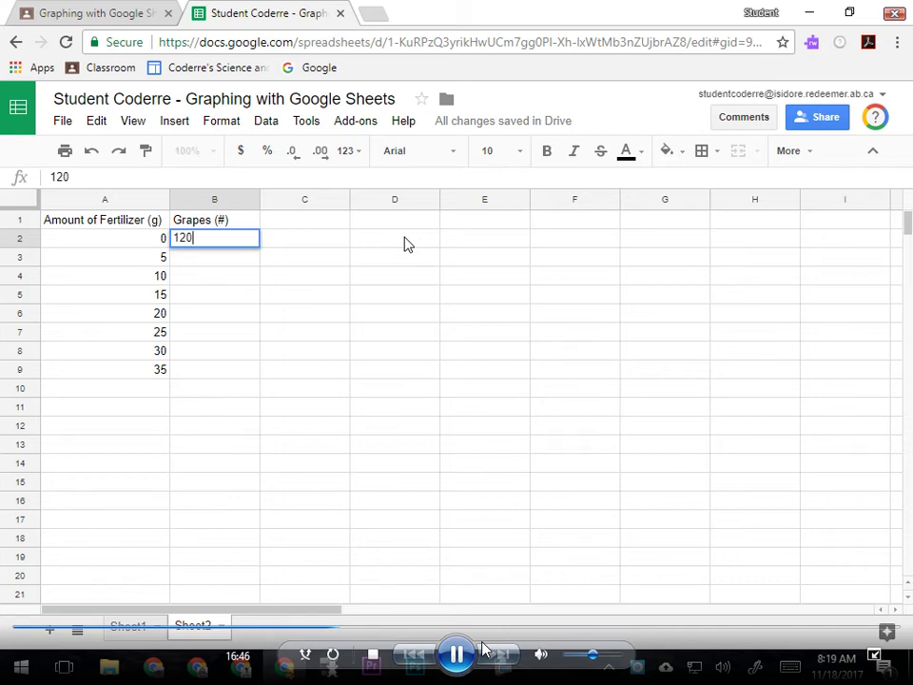
pyautogui.press('Return')
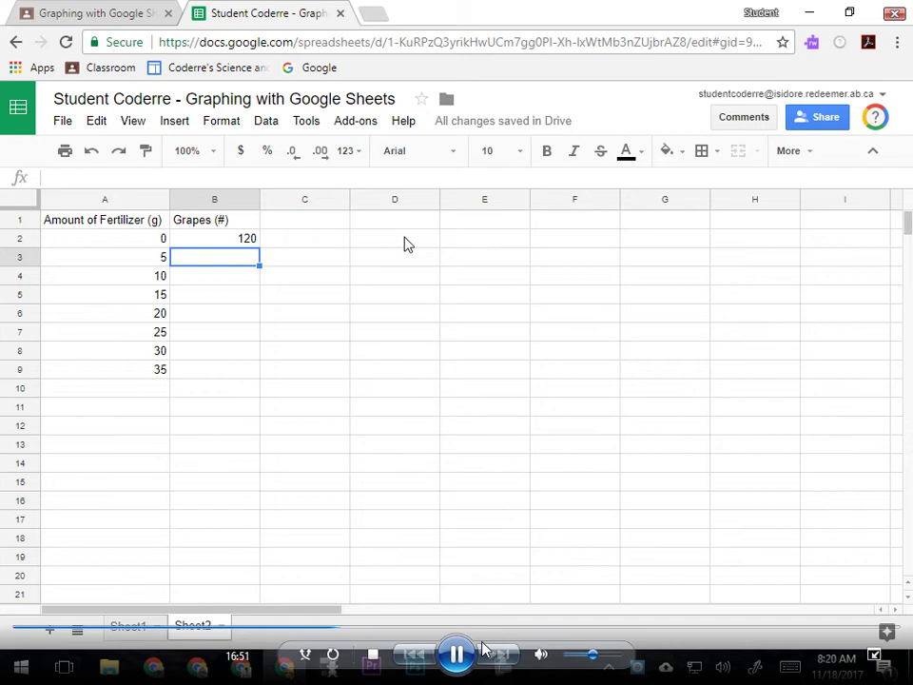
pyautogui.write('135')
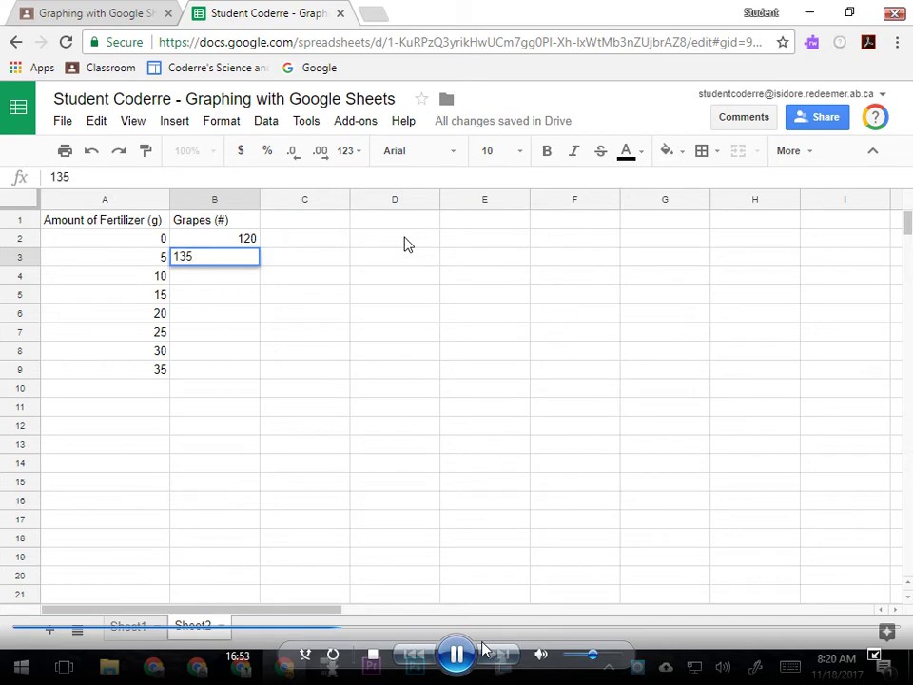
pyautogui.press('Return')
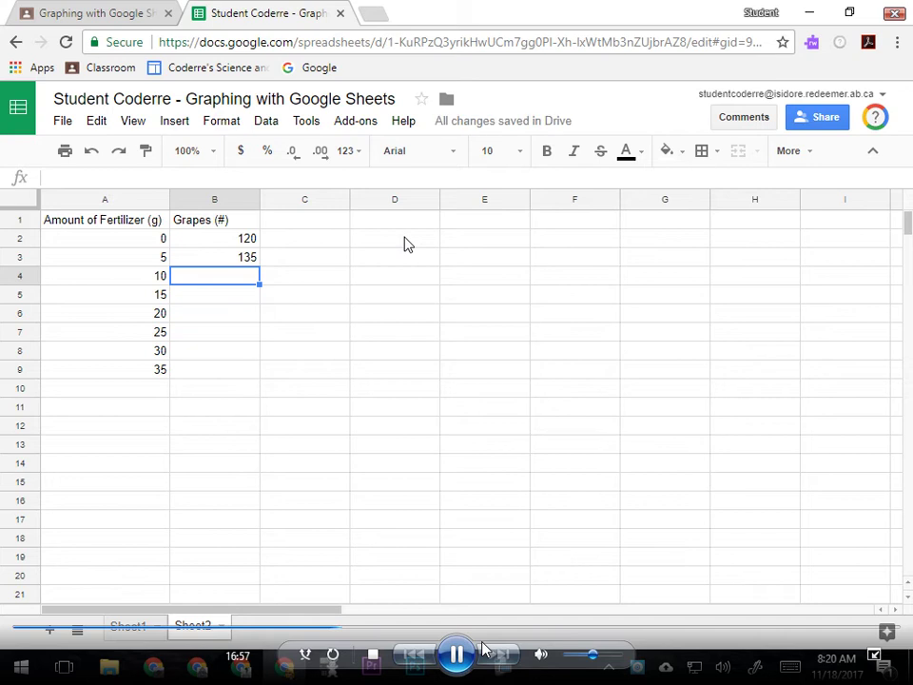
pyautogui.write('145')
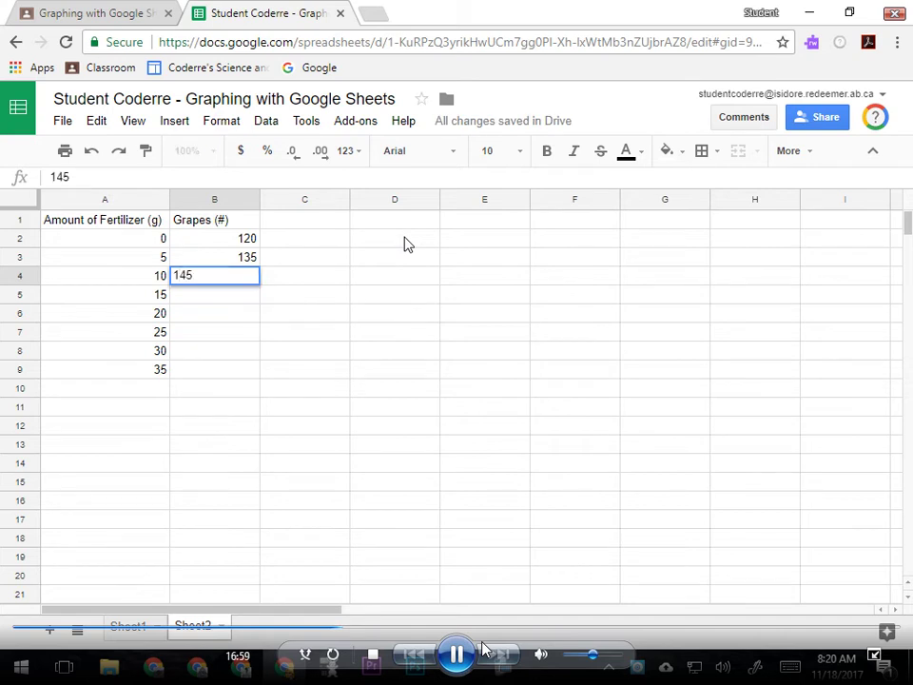
pyautogui.press('Return')
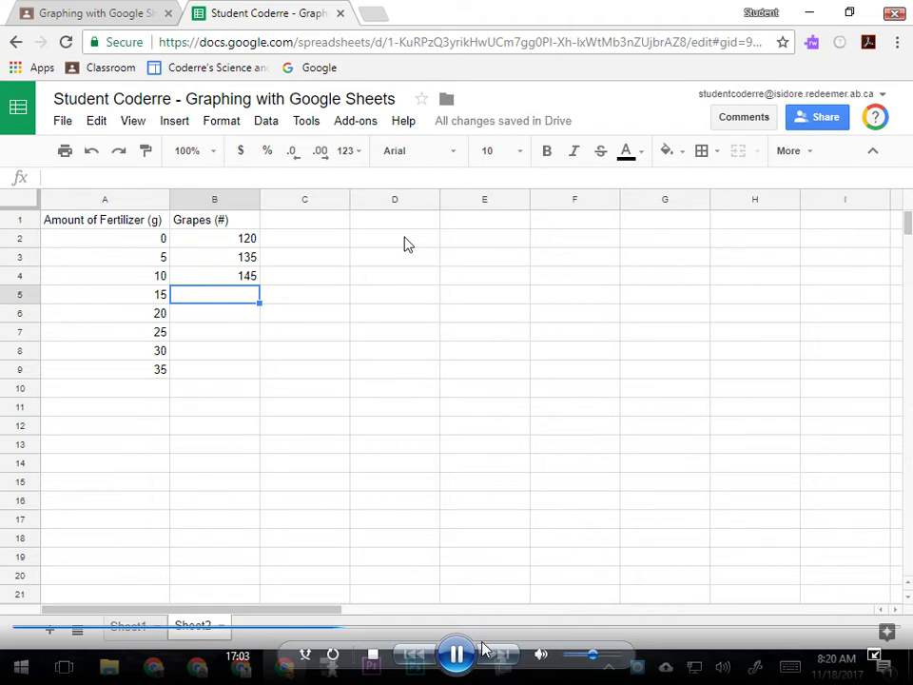
pyautogui.write('152')
pyautogui.press('BackSpace')
pyautogui.write('8')
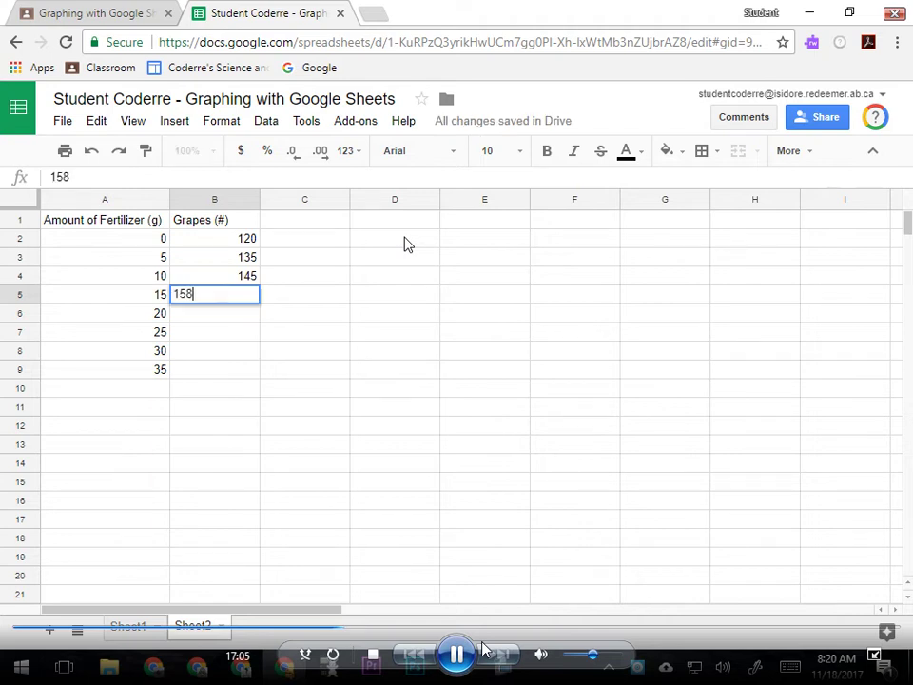
pyautogui.press('Return')
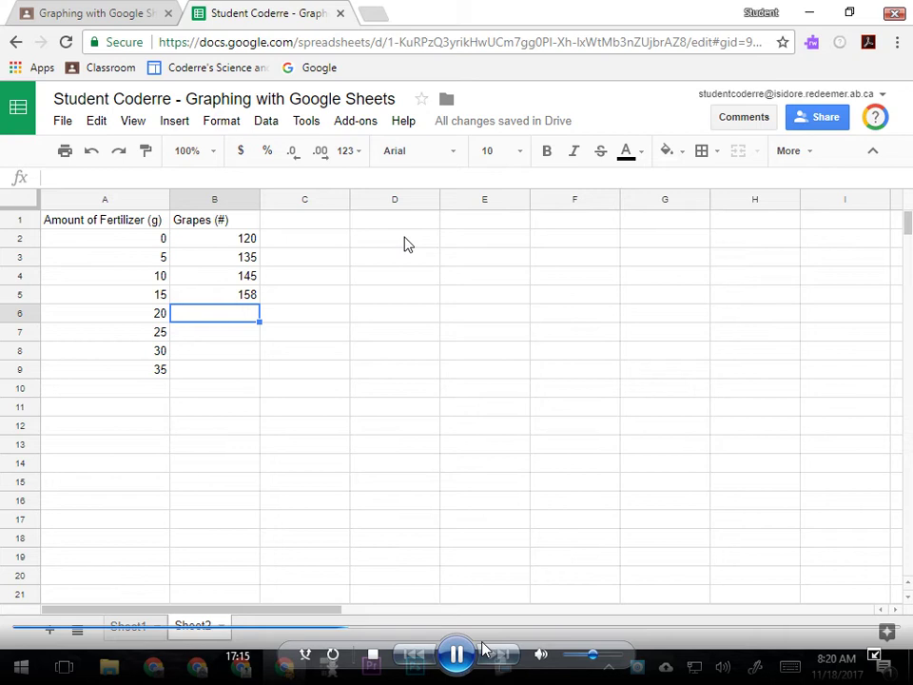
# Enter grape counts 165, 180, 190 and 200 in B6:B9
pyautogui.write('135')
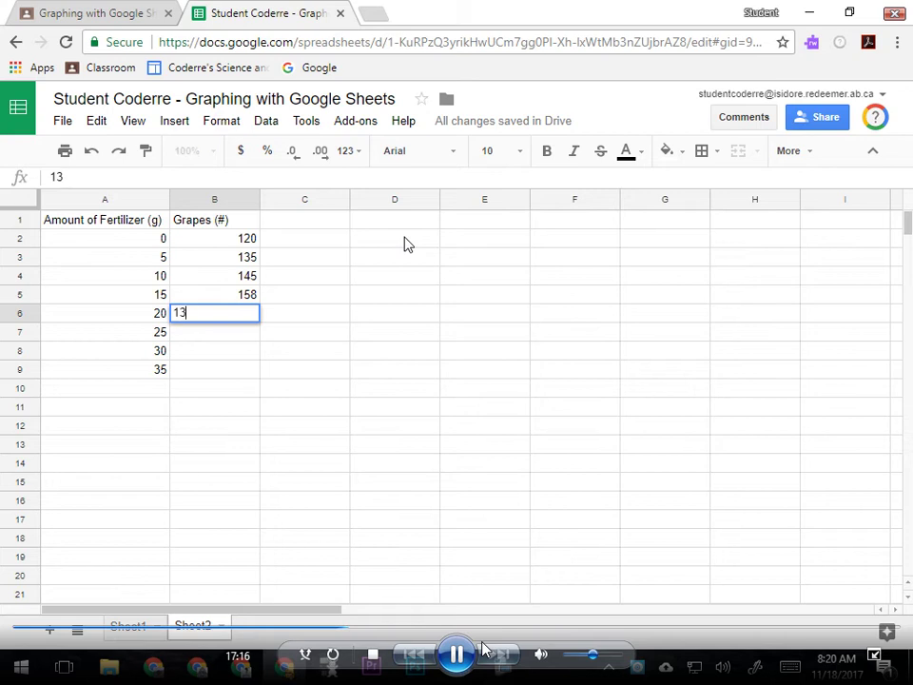
pyautogui.press('BackSpace')
pyautogui.press('BackSpace')
pyautogui.write('65')
pyautogui.press('Return')
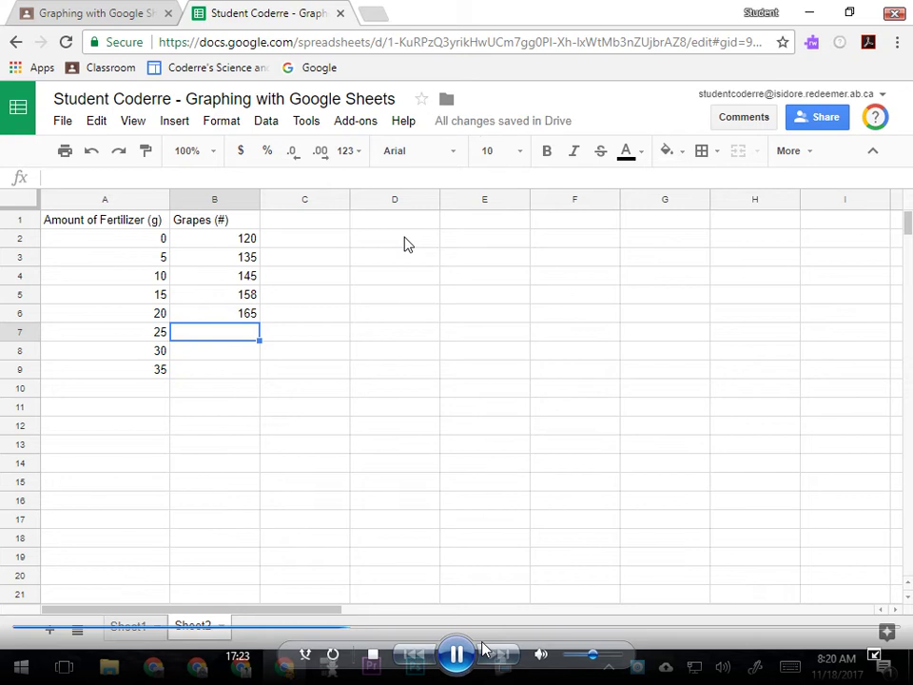
pyautogui.write('180')
pyautogui.press('Return')
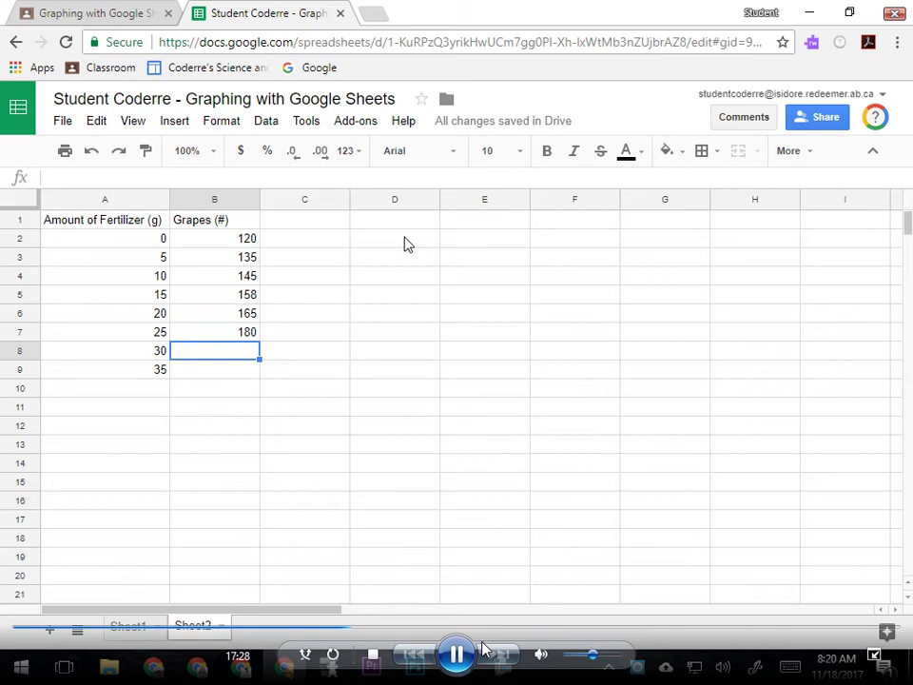
pyautogui.write('19')
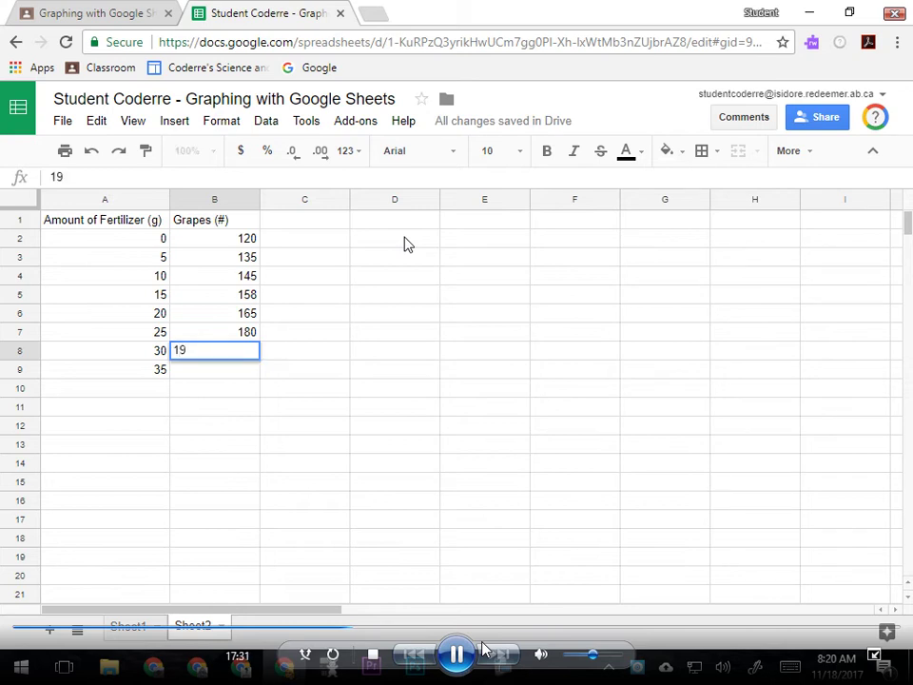
pyautogui.write('0')
pyautogui.press('Return')
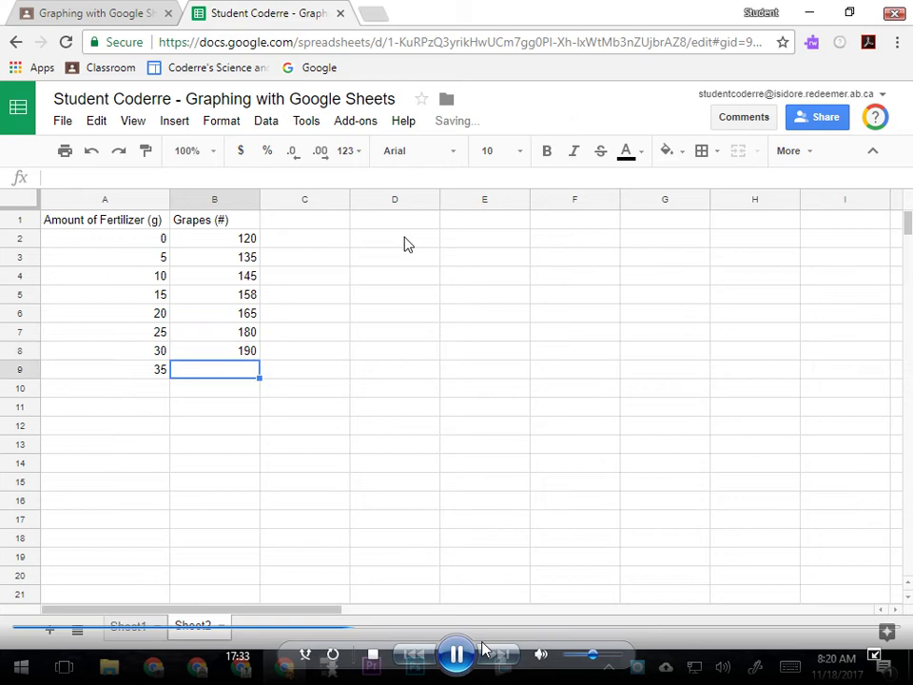
pyautogui.write('2')
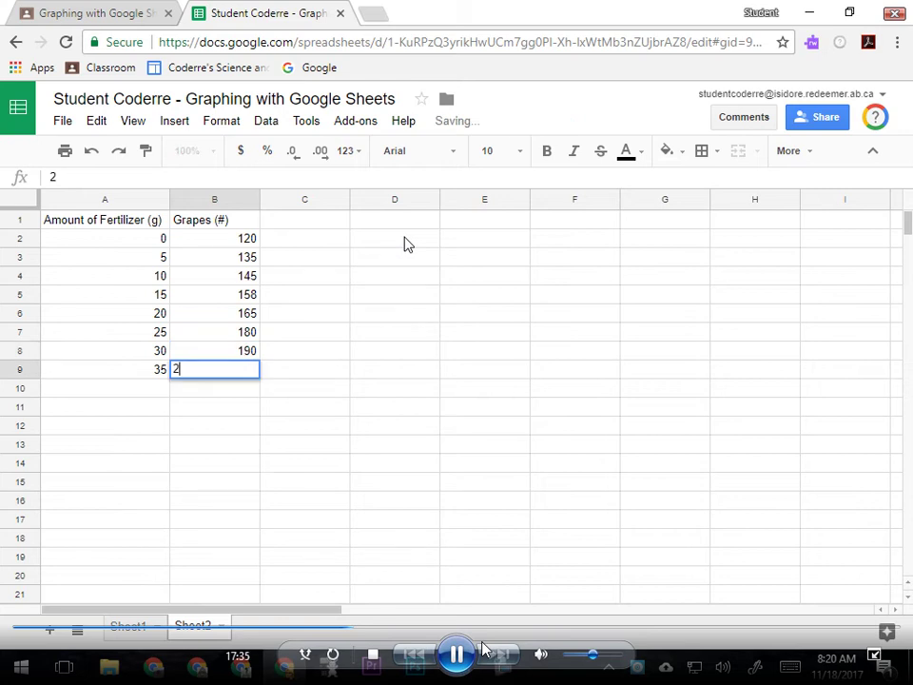
pyautogui.write('00')
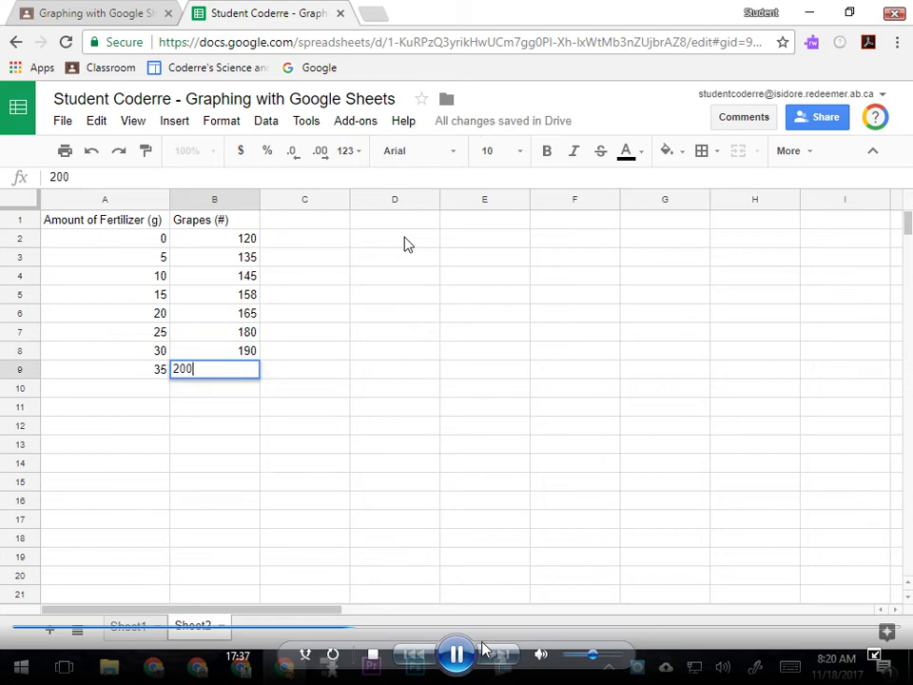
pyautogui.click(216, 407)
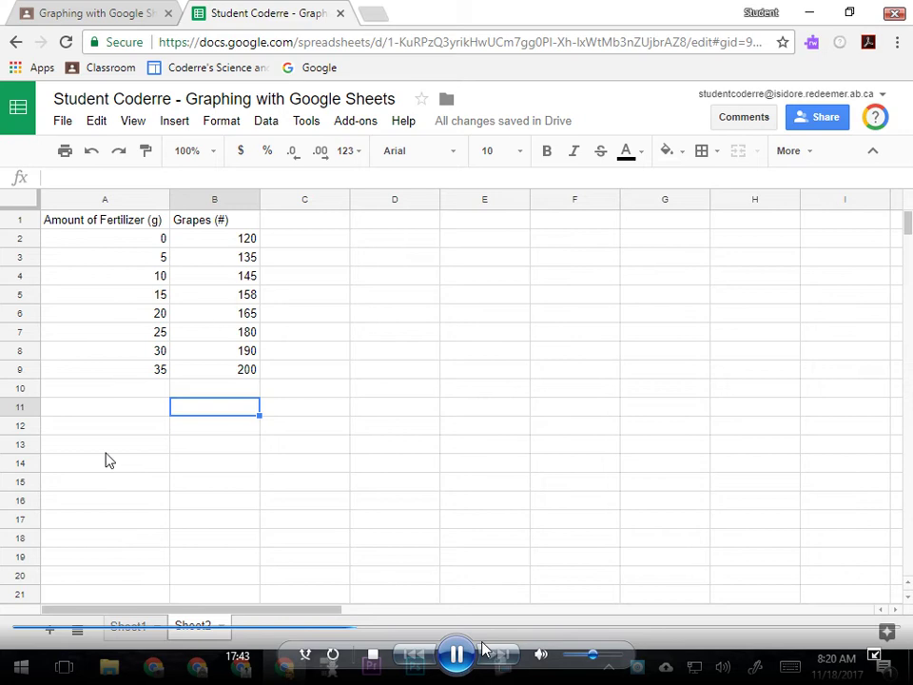
# Insert a chart from the fertilizer table A1:B9 (Amount of Fertilizer vs Grapes) on Sheet2
pyautogui.click(66, 227)
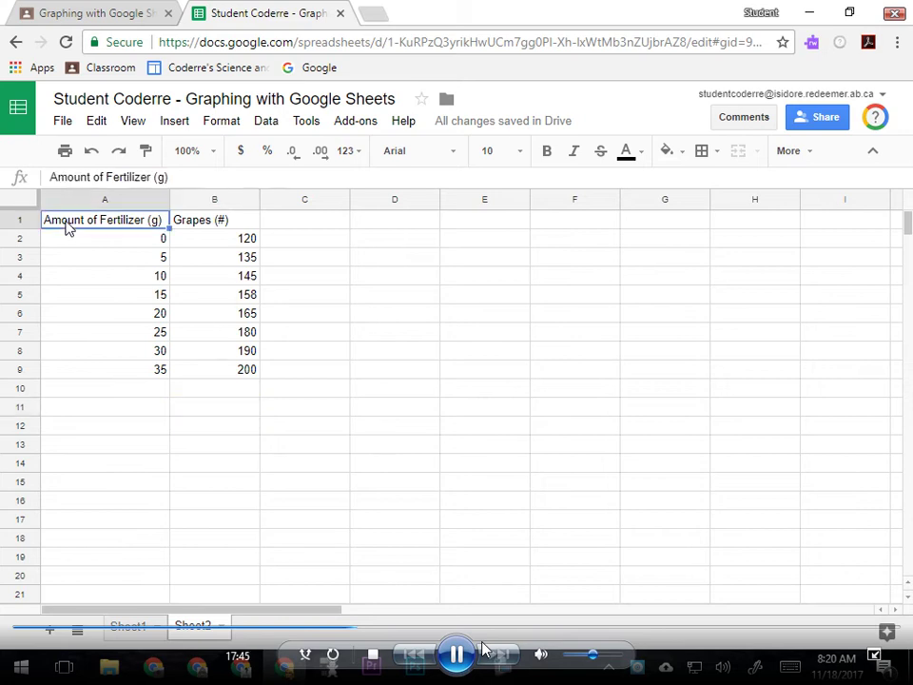
pyautogui.moveTo(71, 228); pyautogui.dragTo(210, 375)
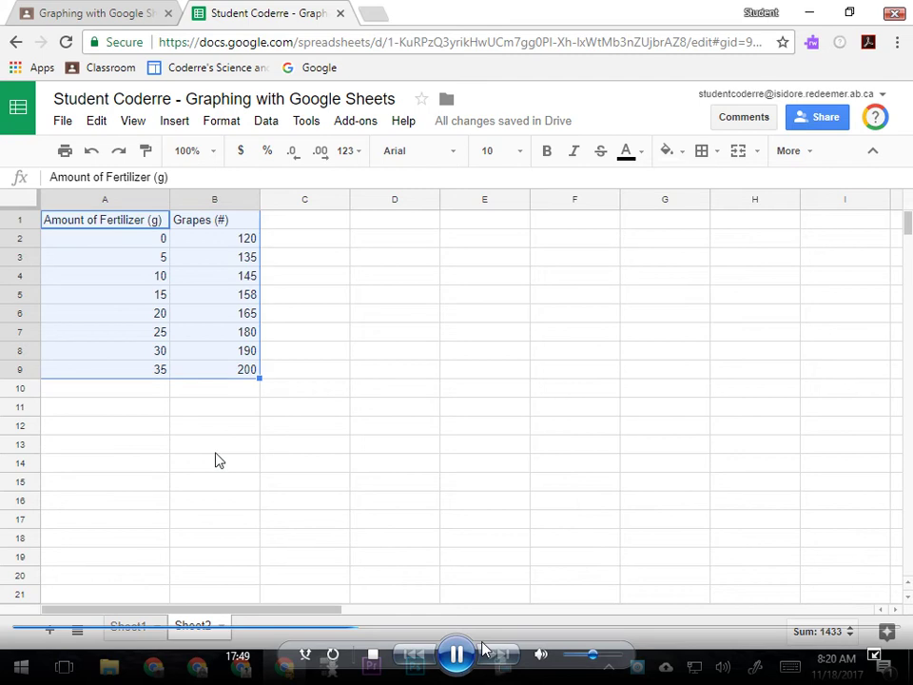
pyautogui.click(183, 127)
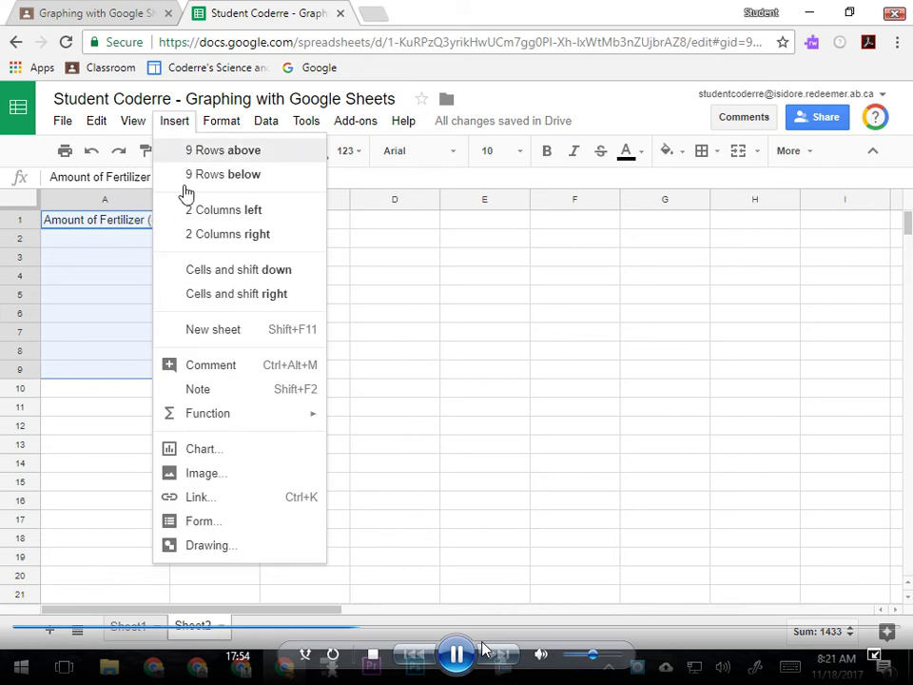
pyautogui.click(201, 457)
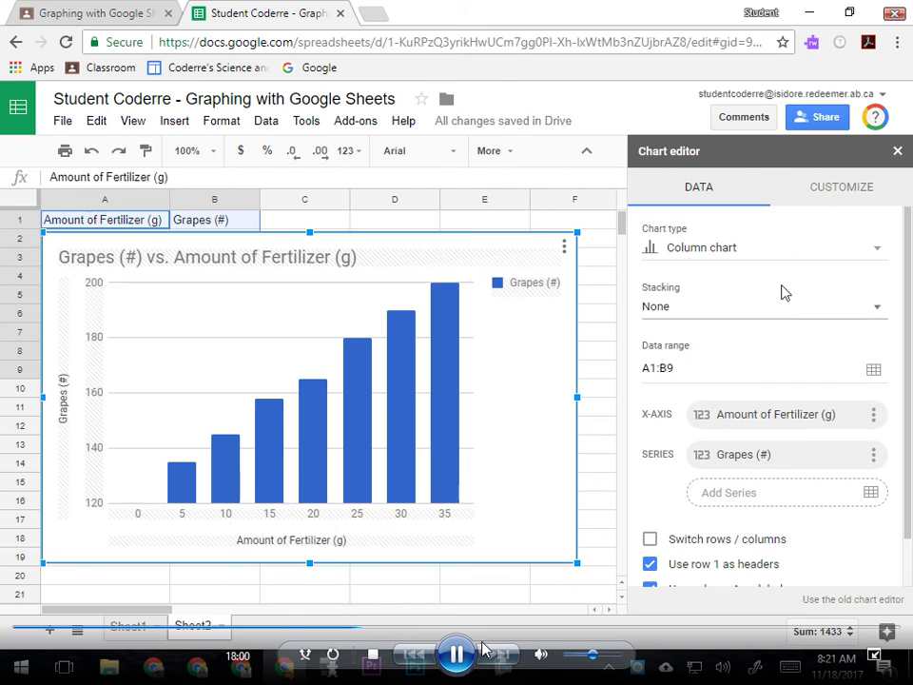
# Change the Grapes vs. Amount of Fertilizer chart to a Scatter chart in the old chart editor
pyautogui.click(861, 601)
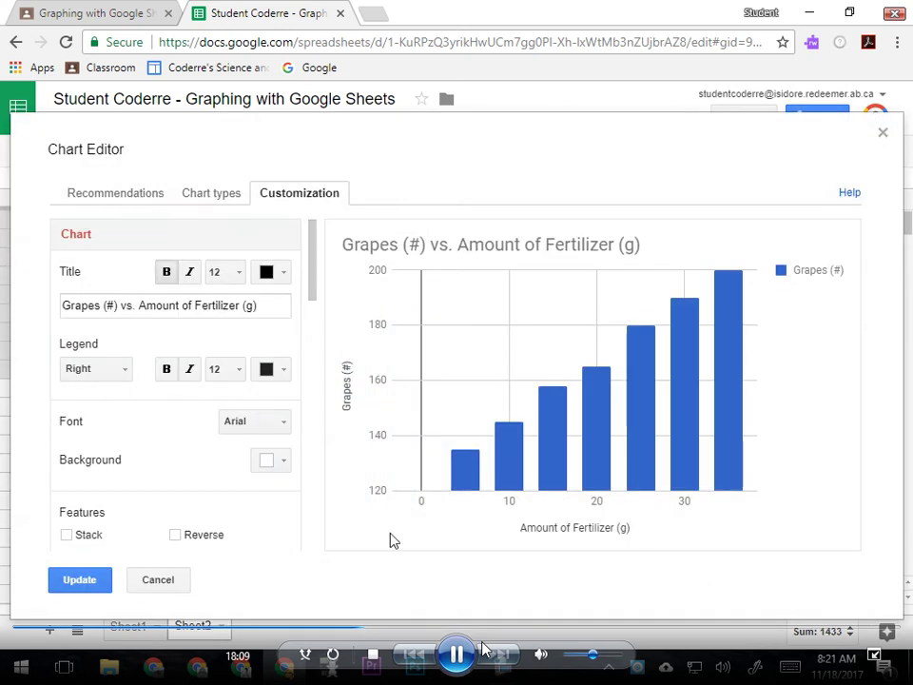
pyautogui.click(217, 198)
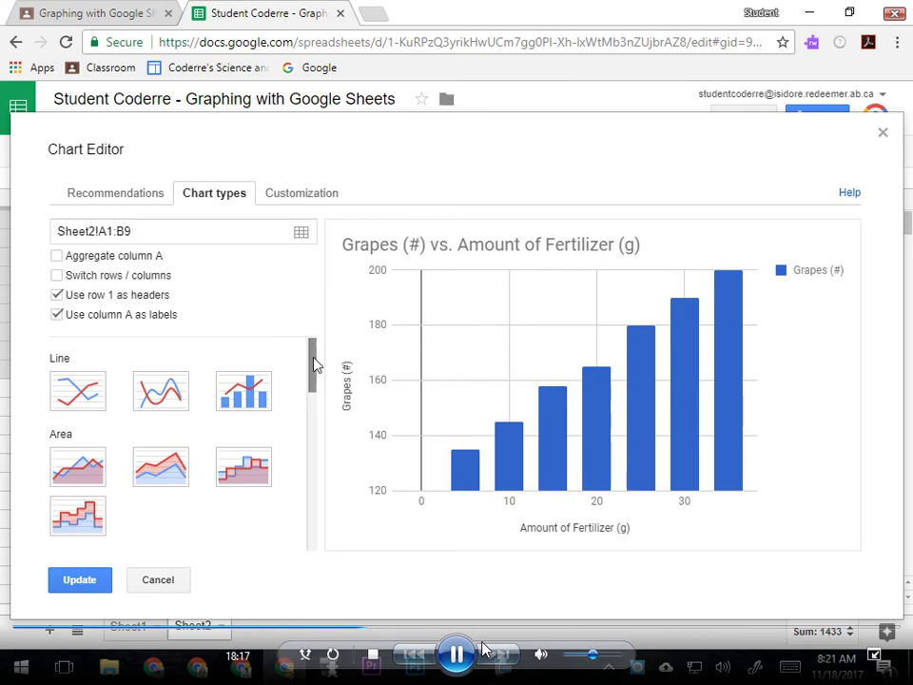
pyautogui.moveTo(312, 362); pyautogui.dragTo(314, 468)
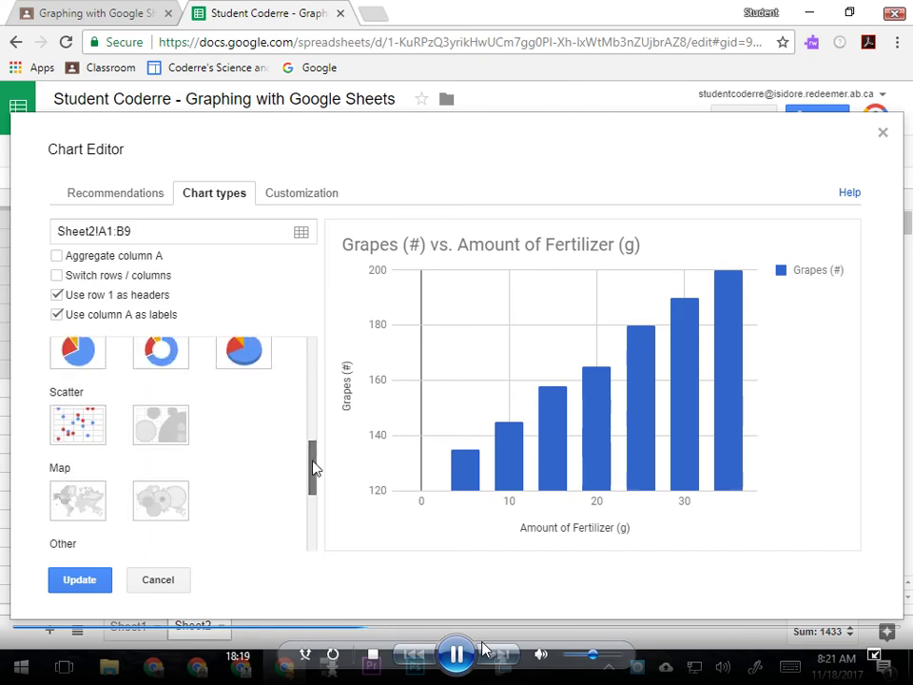
pyautogui.click(66, 428)
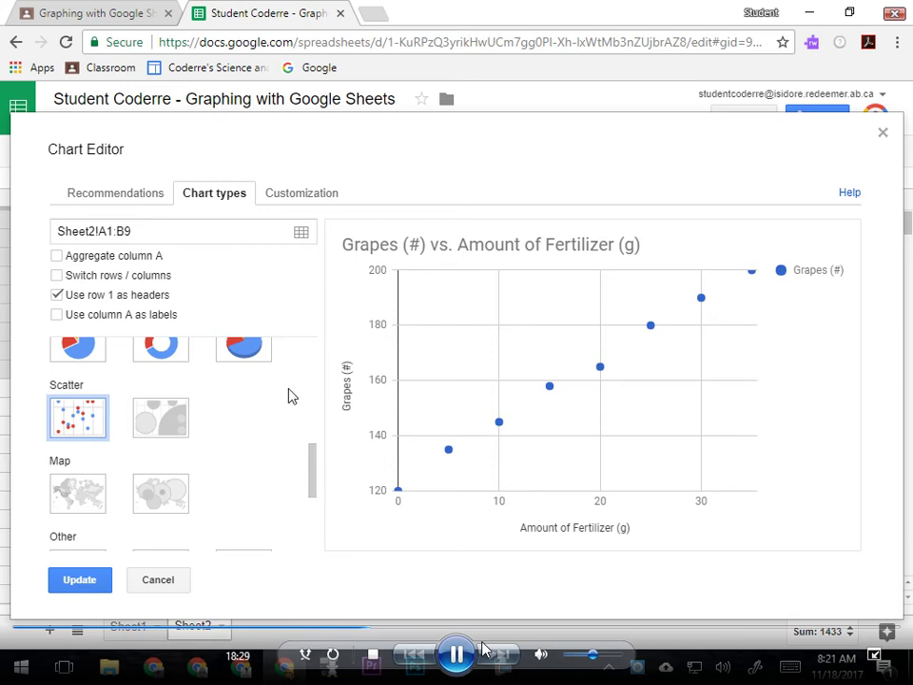
# Replace the chart title with 'Vineyard Graph' in the Customization settings
pyautogui.click(305, 194)
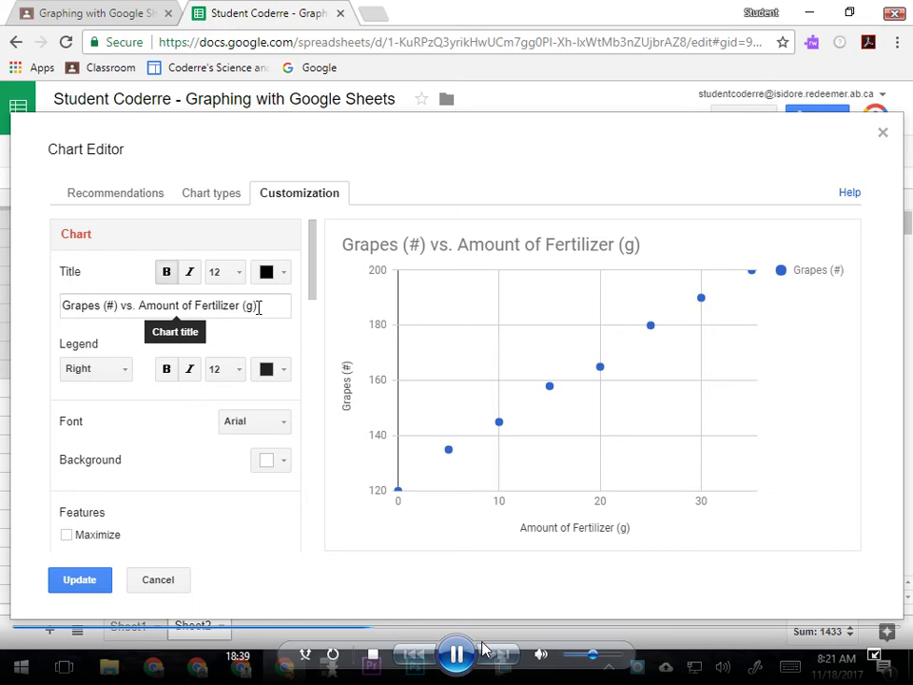
pyautogui.moveTo(258, 306); pyautogui.dragTo(57, 305)
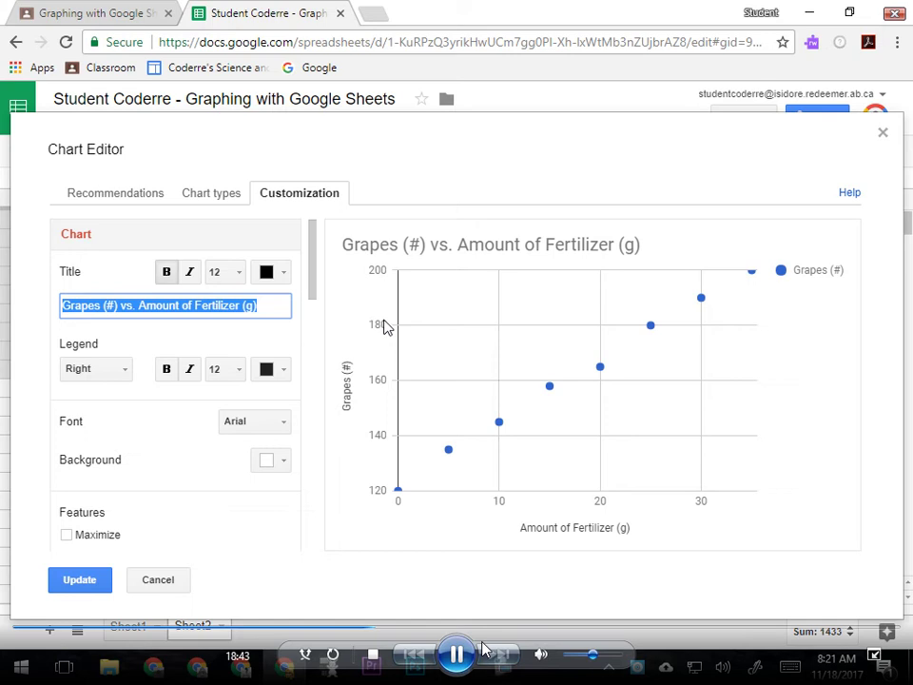
pyautogui.write('Vin')
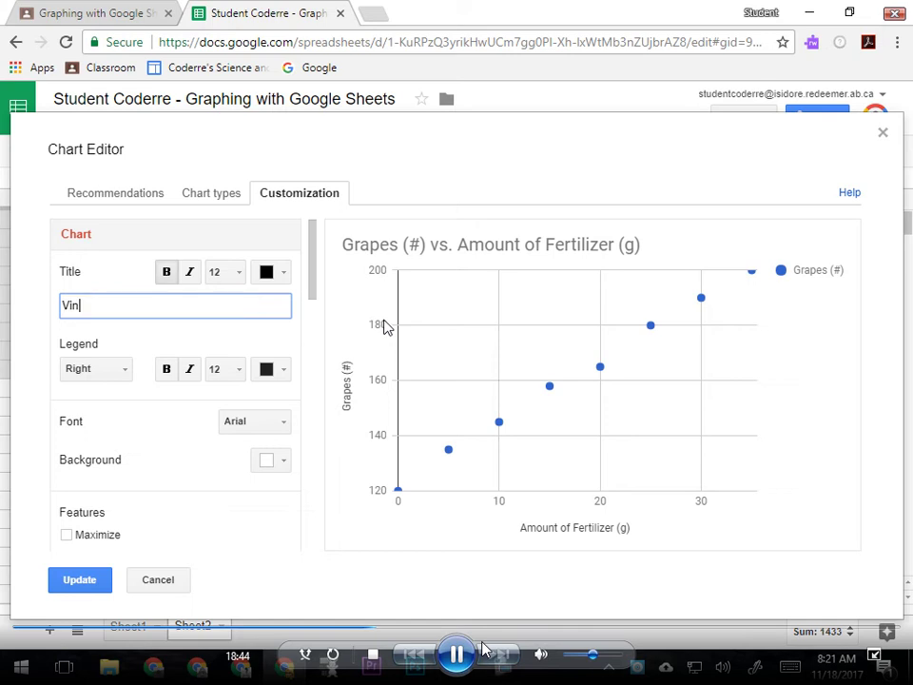
pyautogui.write('eyard Graph')
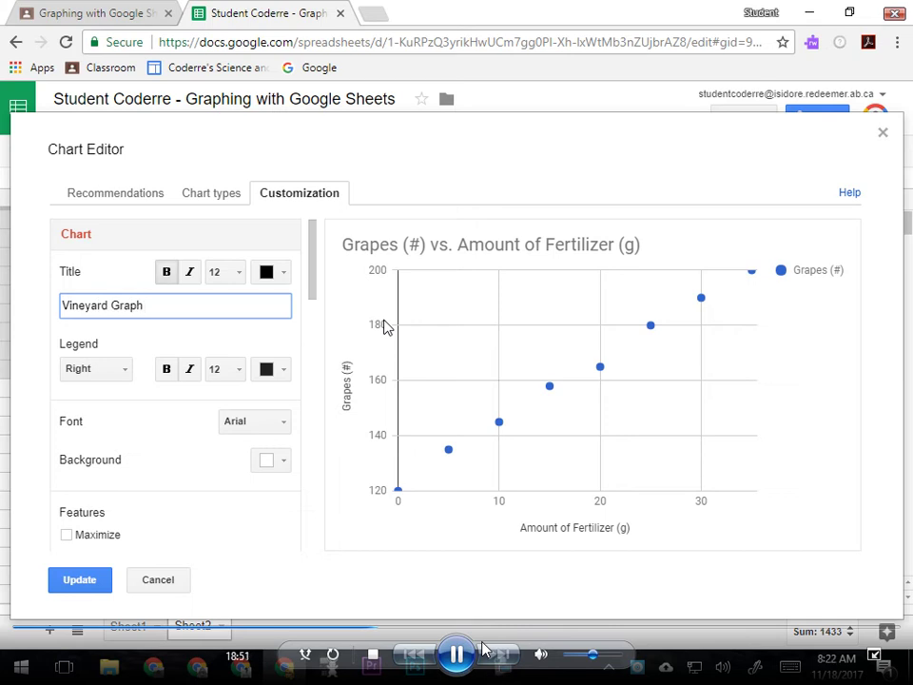
pyautogui.click(198, 485)
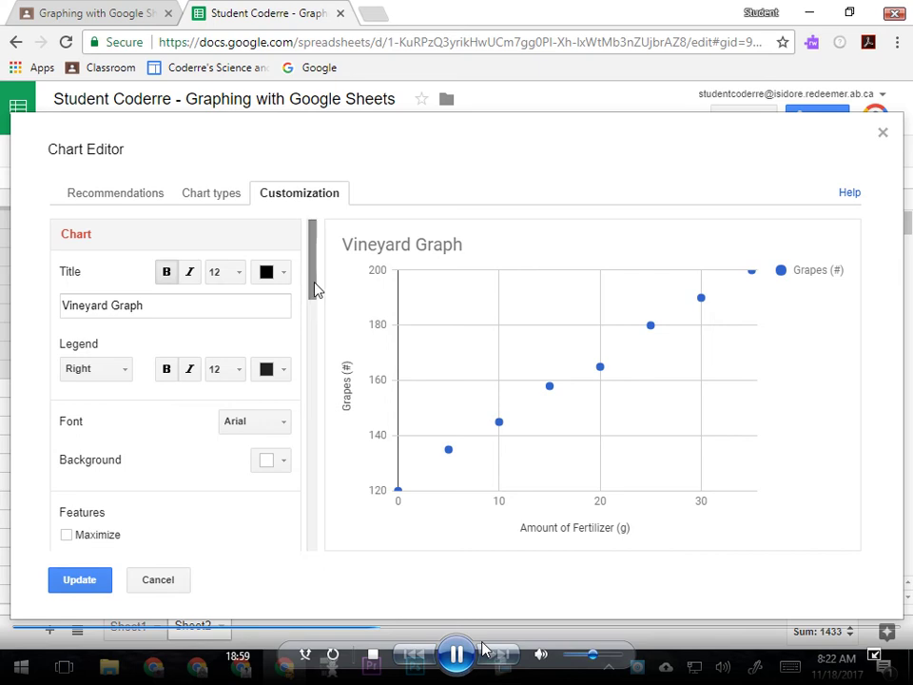
# Add a Linear trendline to the Vineyard Graph scatter plot
pyautogui.moveTo(317, 289); pyautogui.dragTo(330, 513)
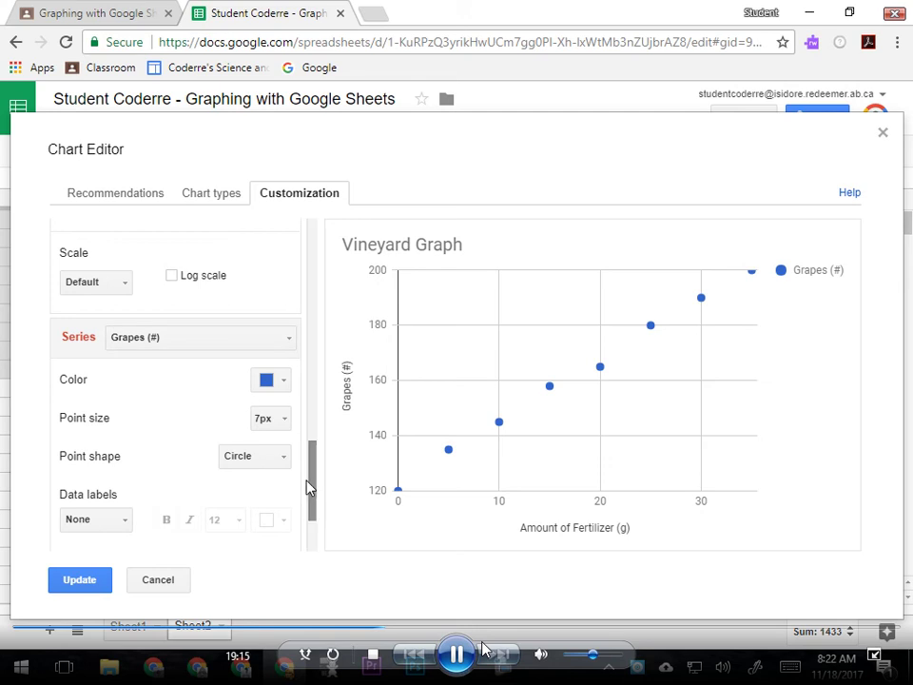
pyautogui.moveTo(313, 466); pyautogui.dragTo(312, 504)
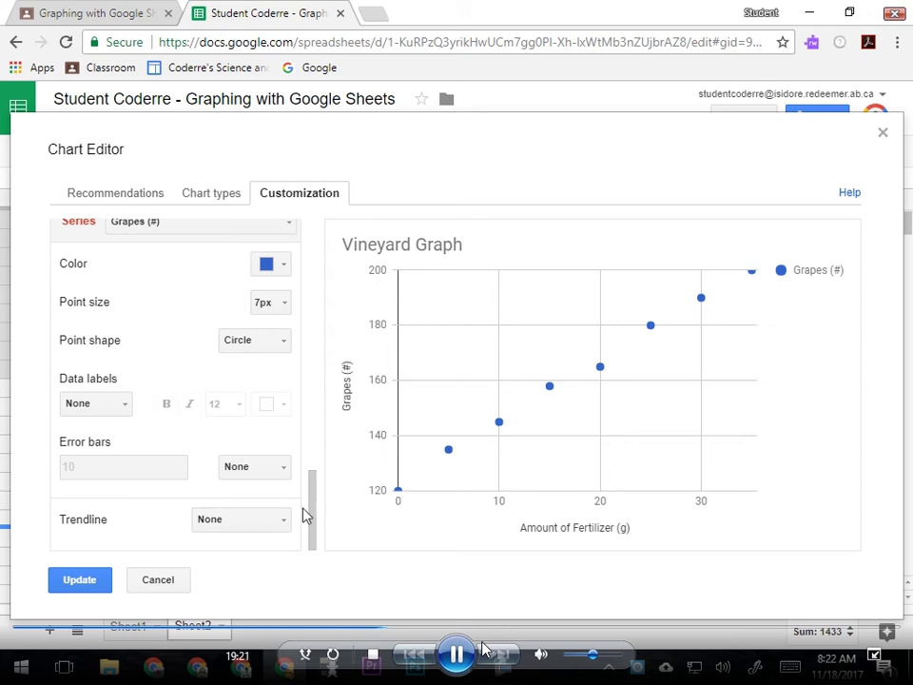
pyautogui.moveTo(312, 514); pyautogui.dragTo(316, 543)
pyautogui.click(235, 526)
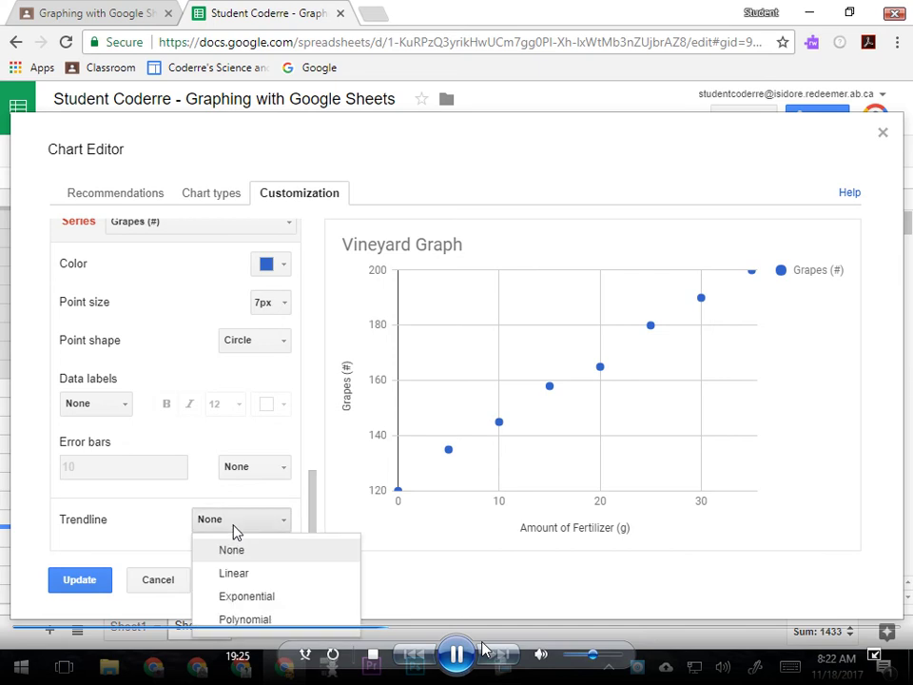
pyautogui.click(232, 576)
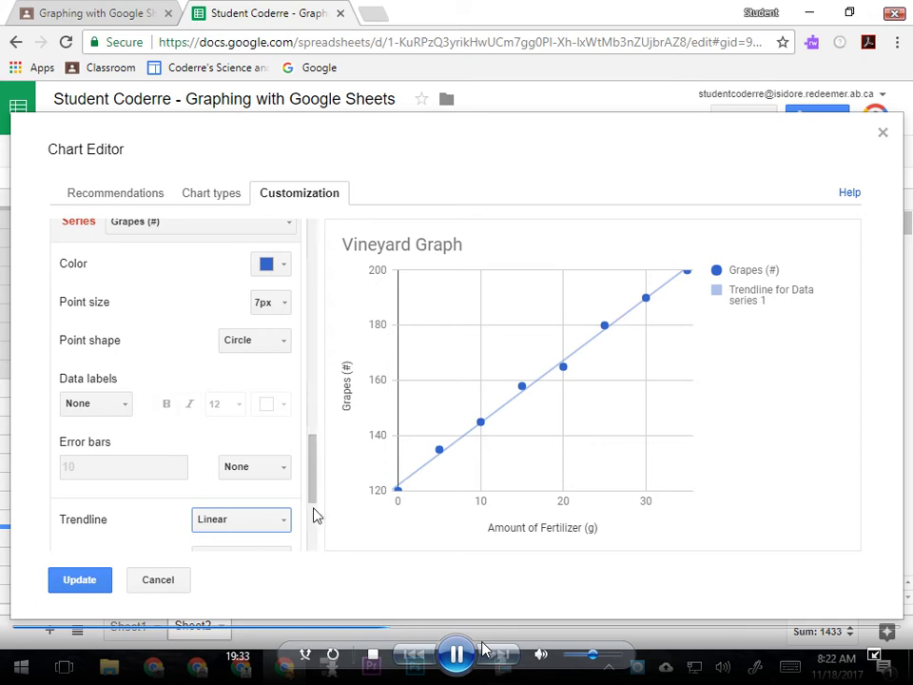
# Set the trendline label to Use equation, showing 2.25*x + 122
pyautogui.moveTo(314, 468); pyautogui.dragTo(309, 485)
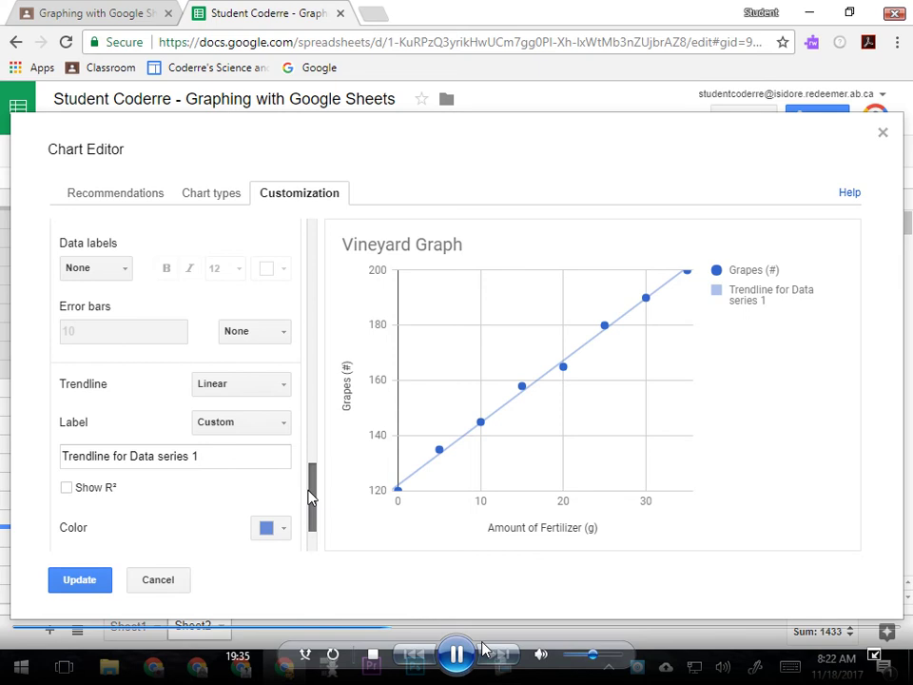
pyautogui.scroll(-1, 309, 495)
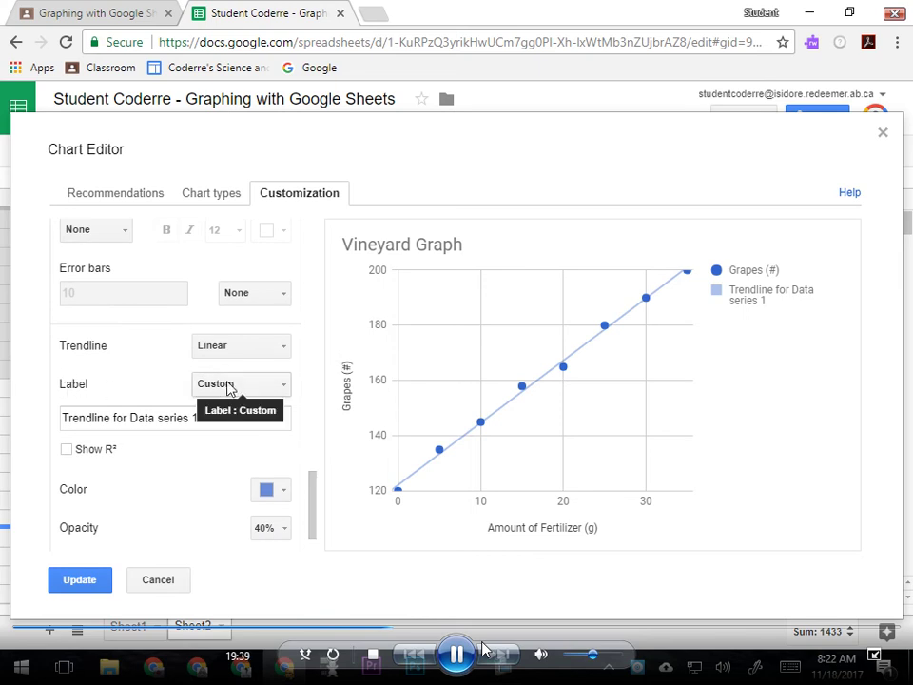
pyautogui.click(282, 388)
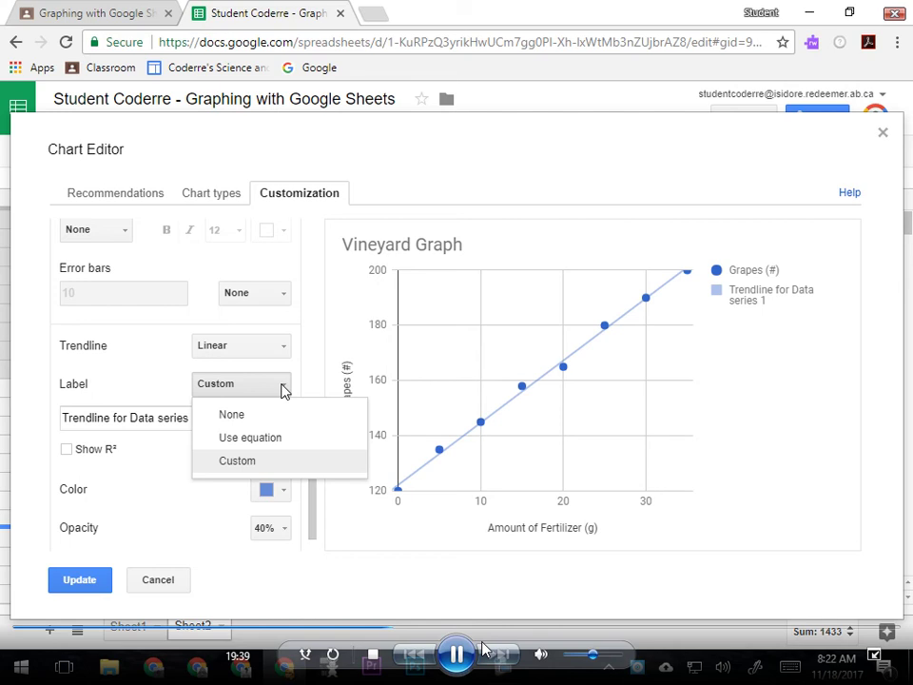
pyautogui.click(265, 440)
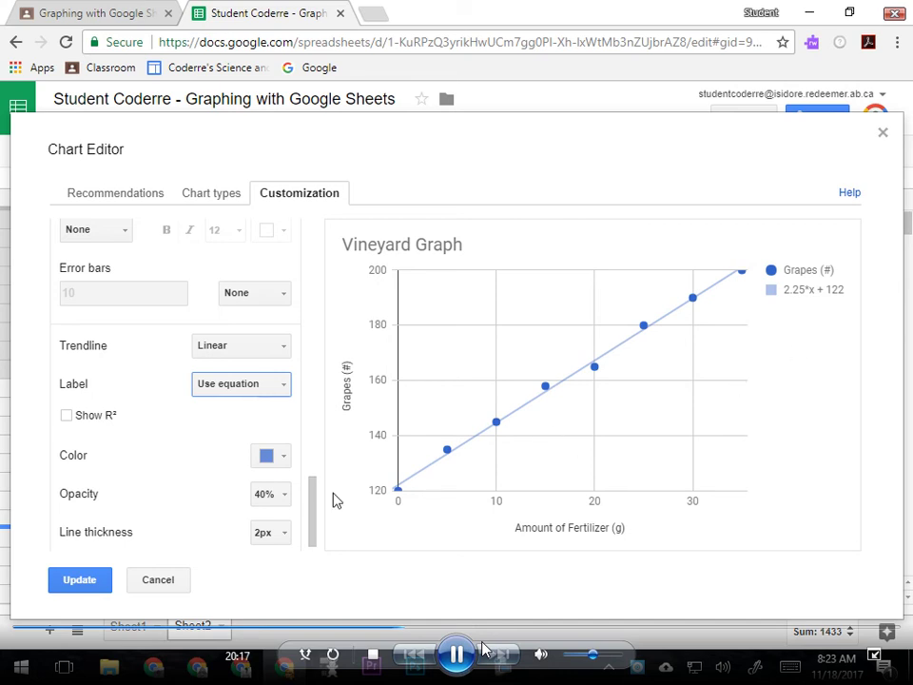
pyautogui.scroll(-1, 314, 510)
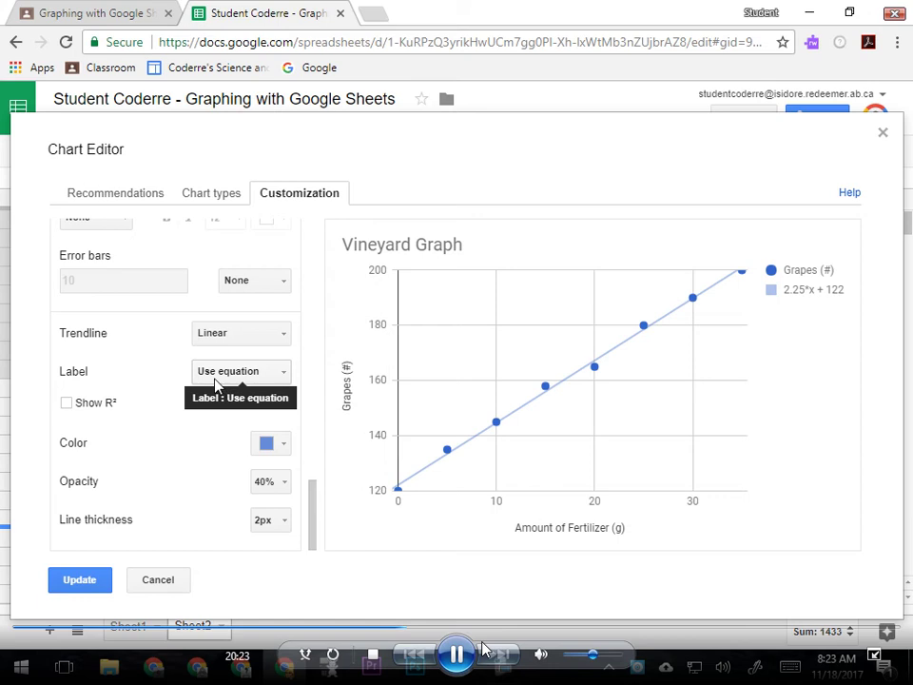
# Apply the chart changes and move the Vineyard Graph to the right of the data table
pyautogui.click(79, 579)
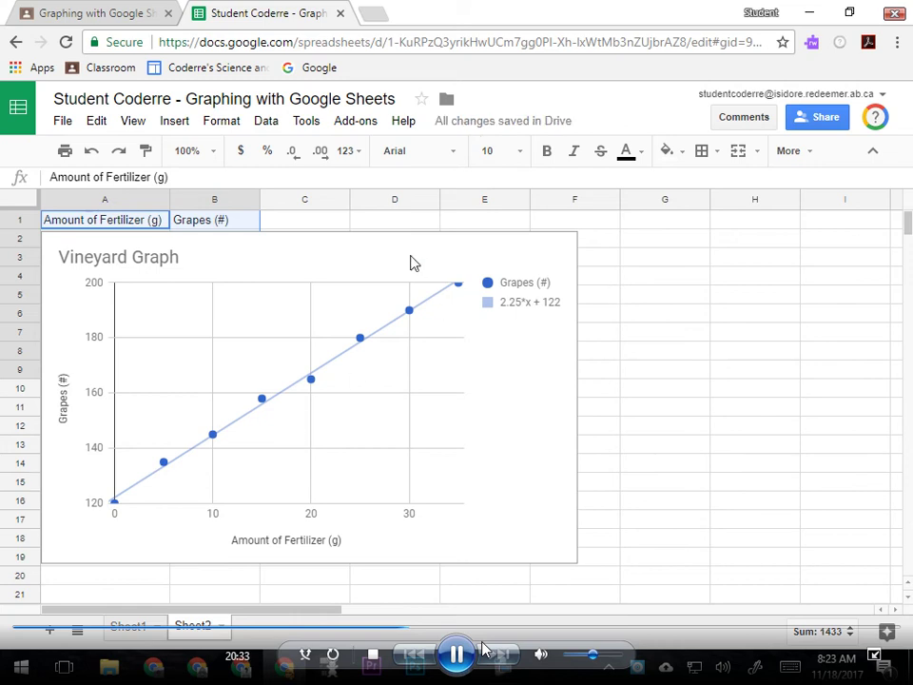
pyautogui.click(456, 264)
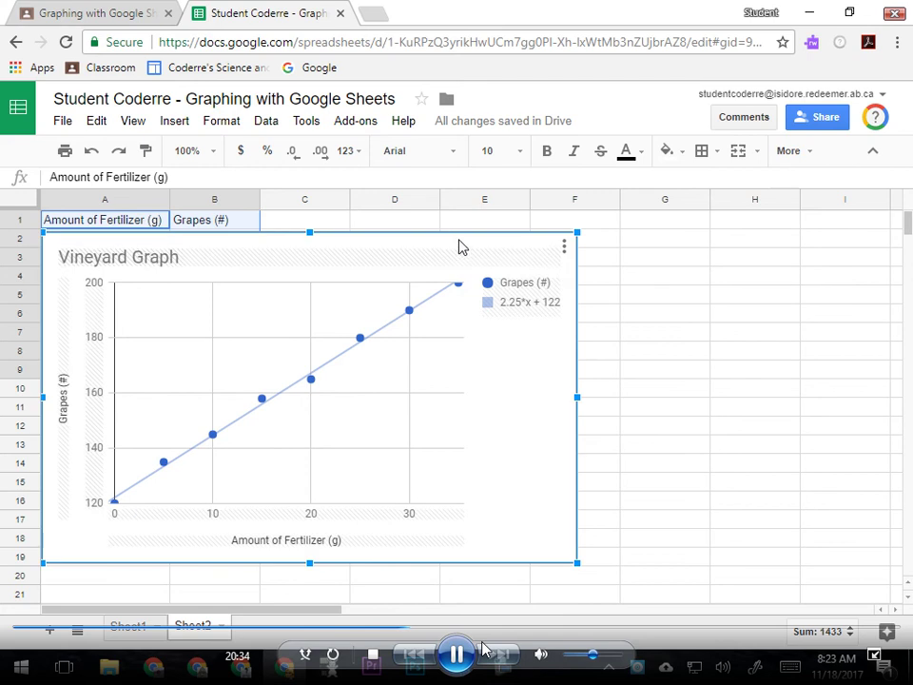
pyautogui.moveTo(460, 247); pyautogui.dragTo(704, 239)
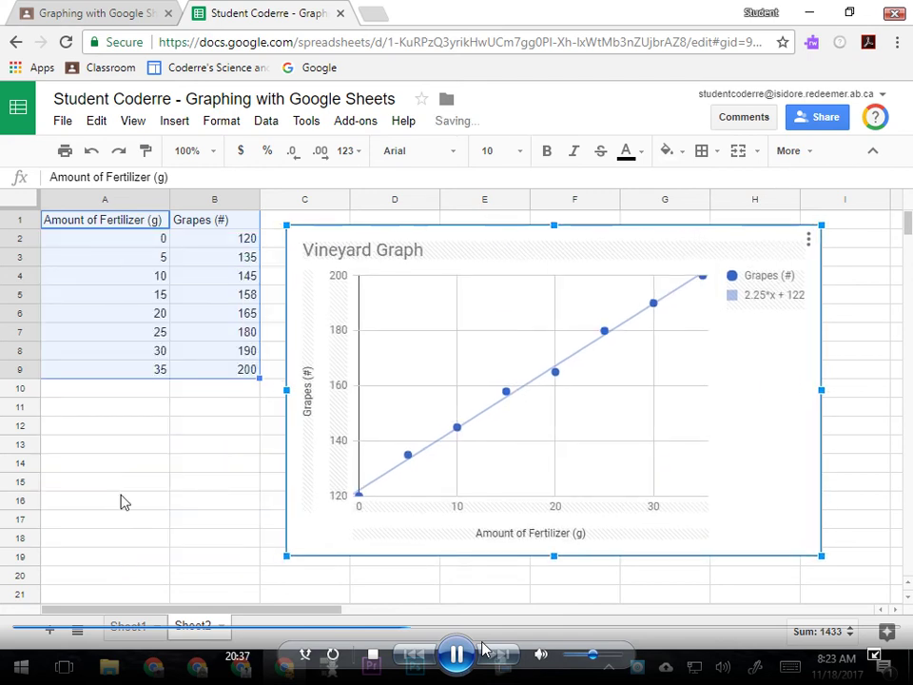
pyautogui.click(134, 466)
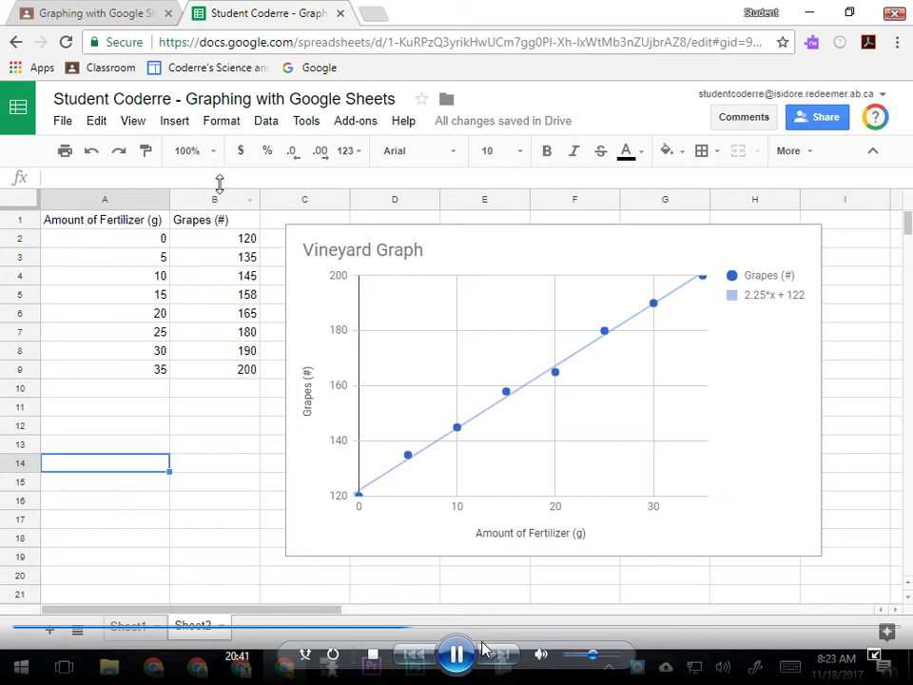
# Copy the fertilizer table A1:B9 with Edit > Copy and open a new browser tab
pyautogui.click(95, 226)
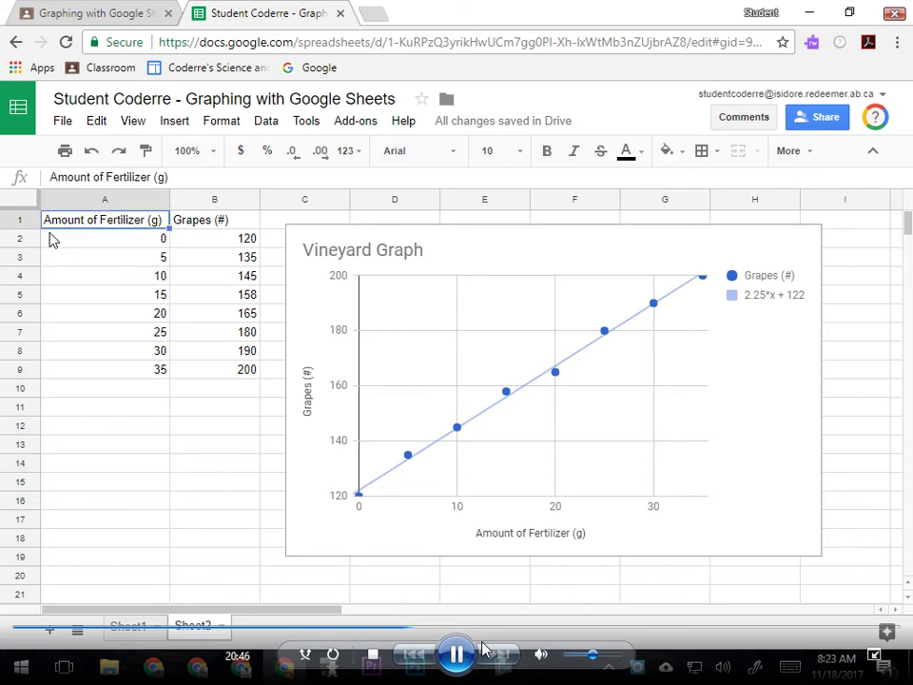
pyautogui.moveTo(74, 226); pyautogui.dragTo(200, 375)
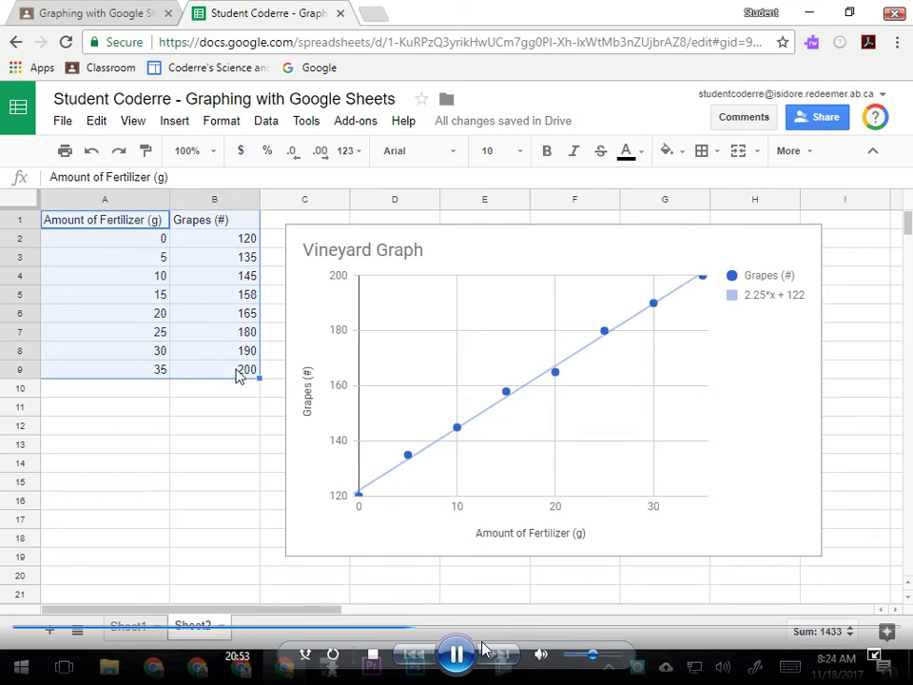
pyautogui.click(214, 444)
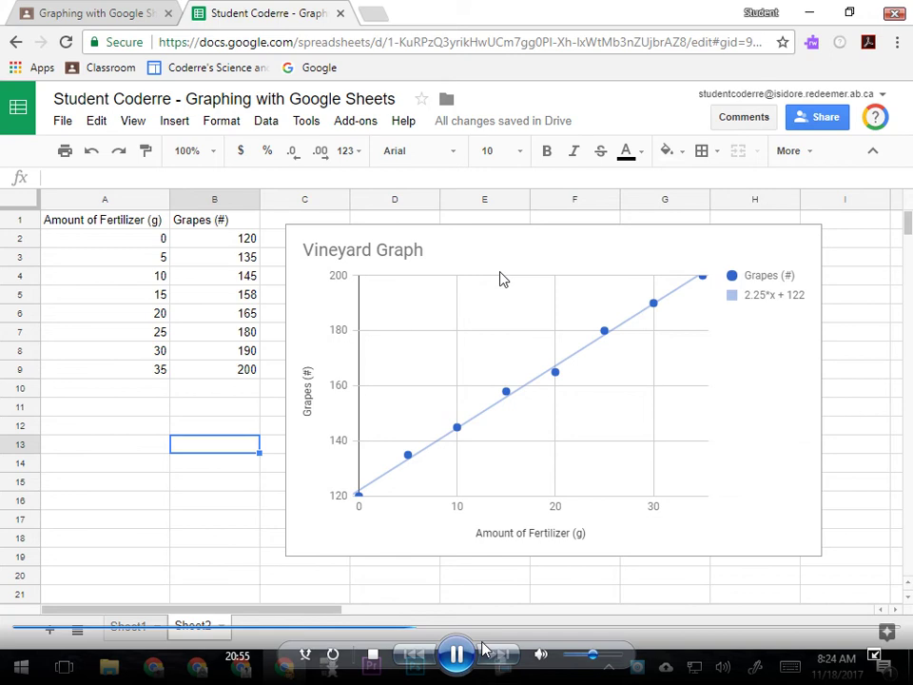
pyautogui.click(123, 500)
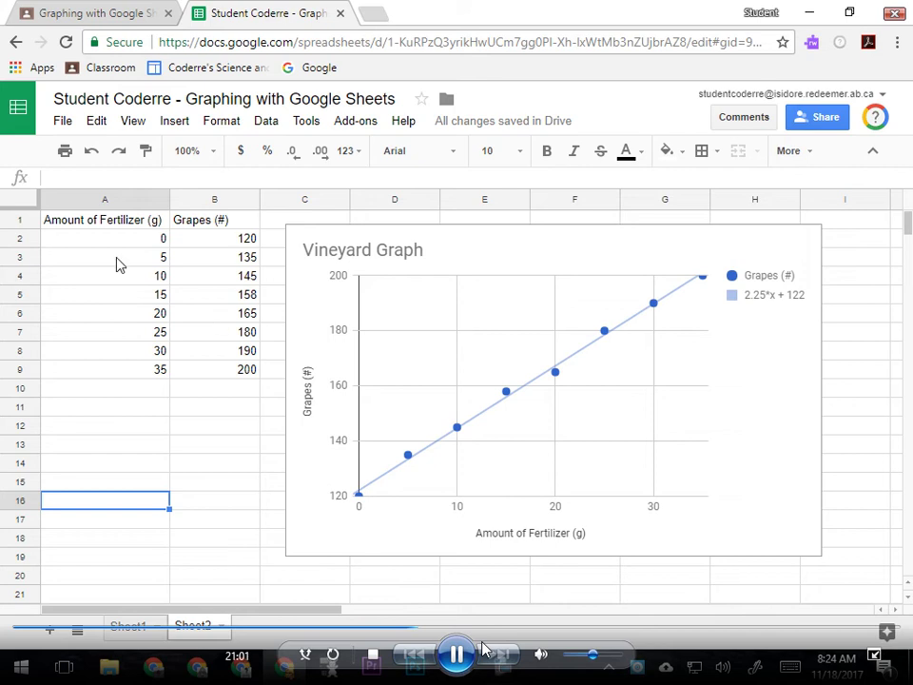
pyautogui.click(214, 447)
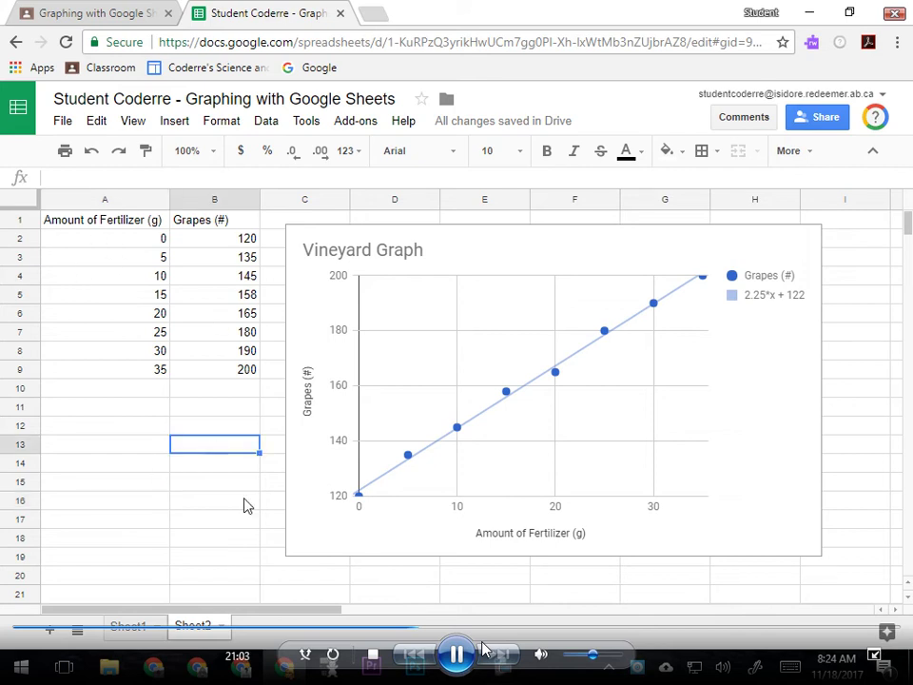
pyautogui.click(59, 218)
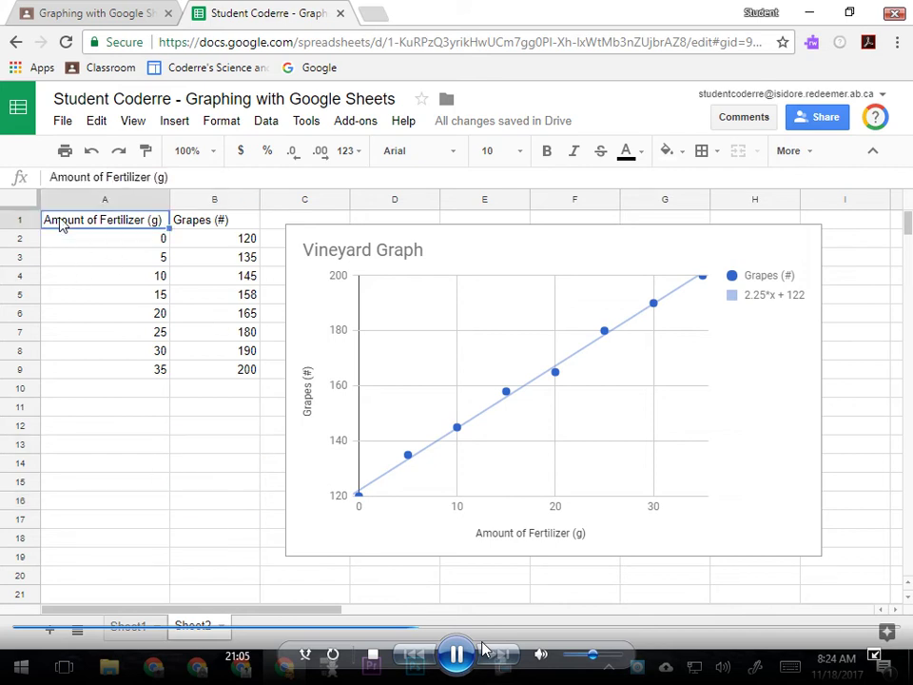
pyautogui.moveTo(59, 222); pyautogui.dragTo(217, 386)
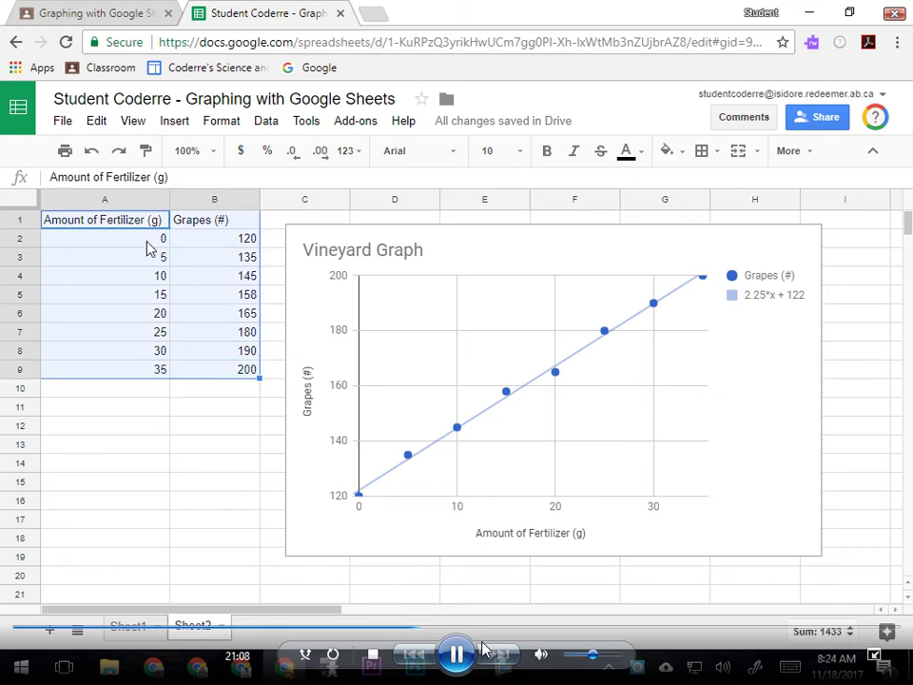
pyautogui.click(97, 122)
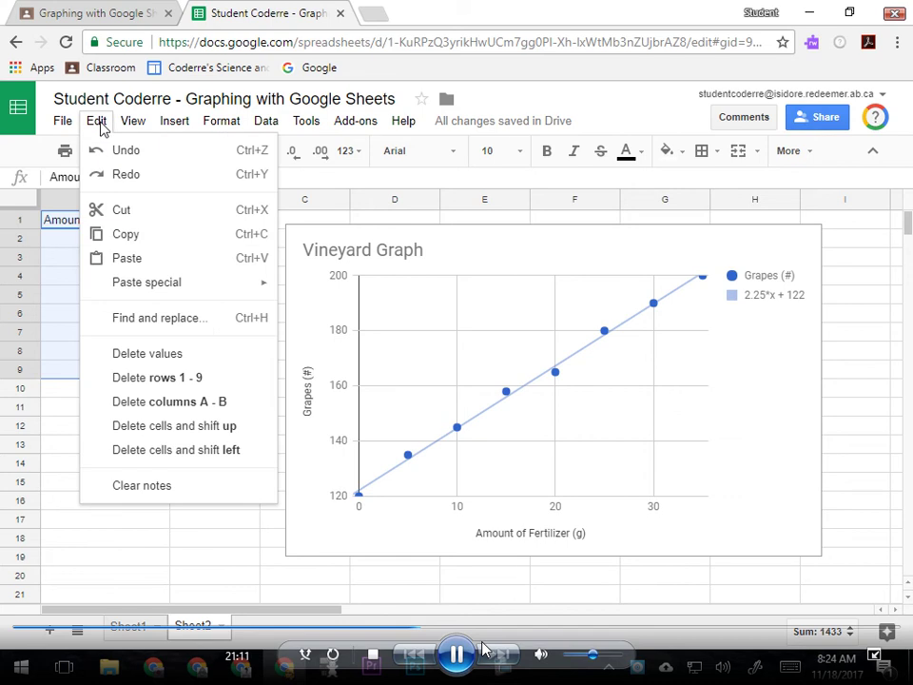
pyautogui.click(119, 235)
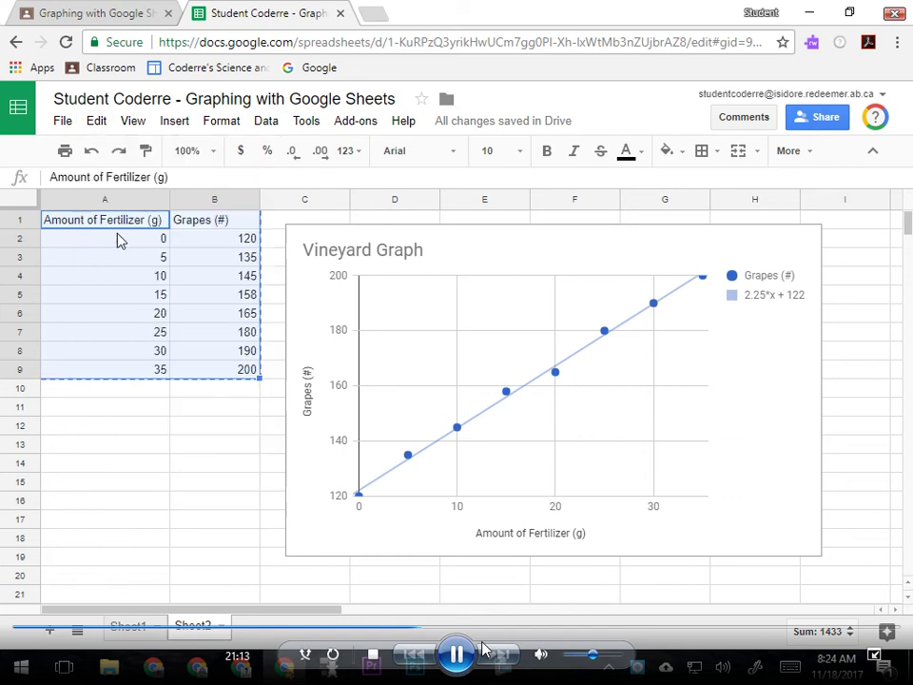
pyautogui.click(375, 16)
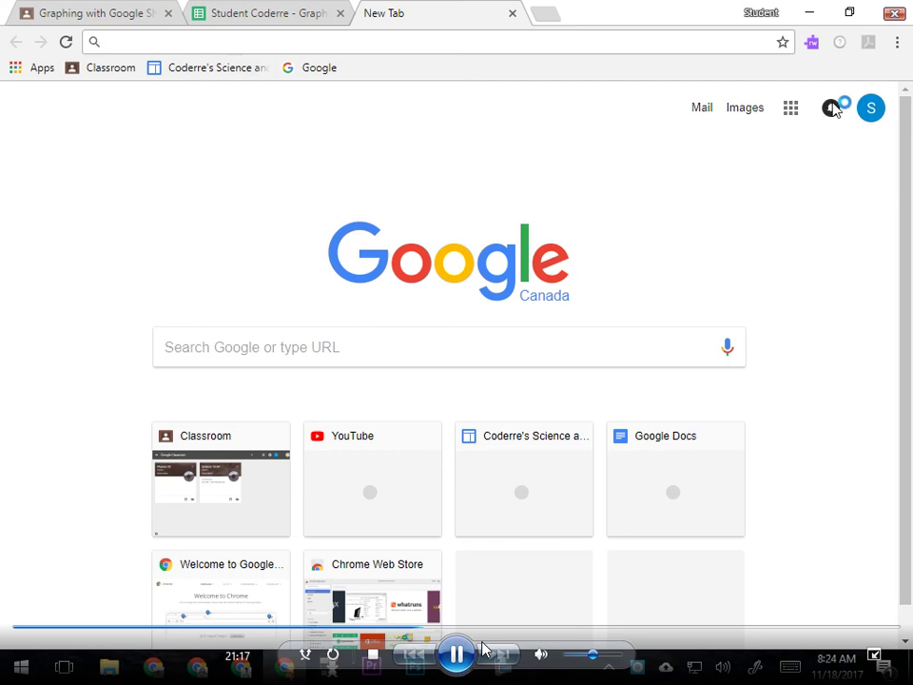
# Paste the copied table, linked to the spreadsheet, into a new blank Google Doc, then return to Sheets
pyautogui.click(797, 111)
pyautogui.click(741, 303)
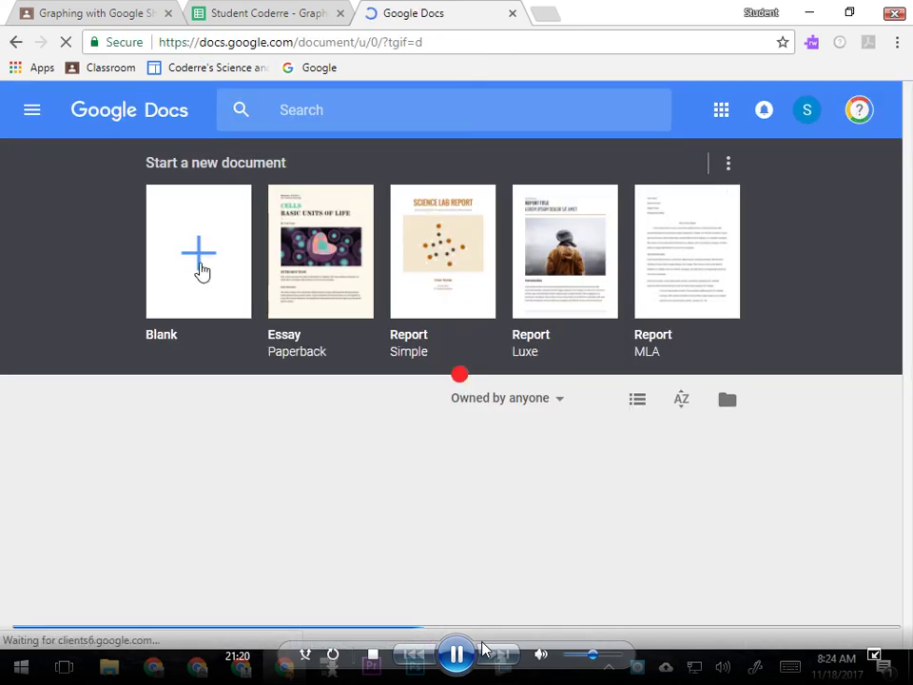
pyautogui.click(201, 271)
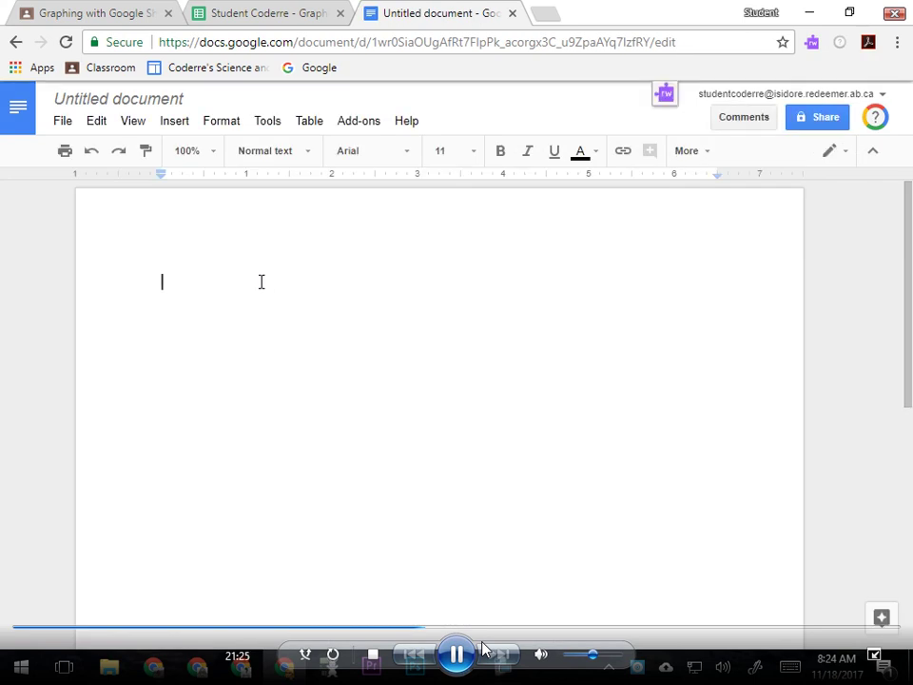
pyautogui.hotkey('ctrl', 'v')
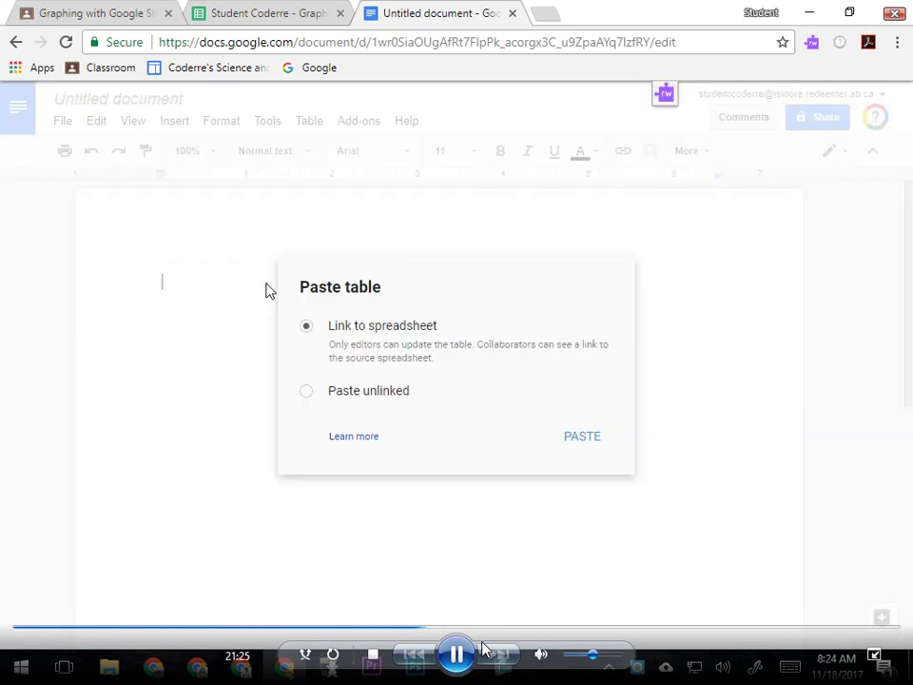
pyautogui.click(584, 439)
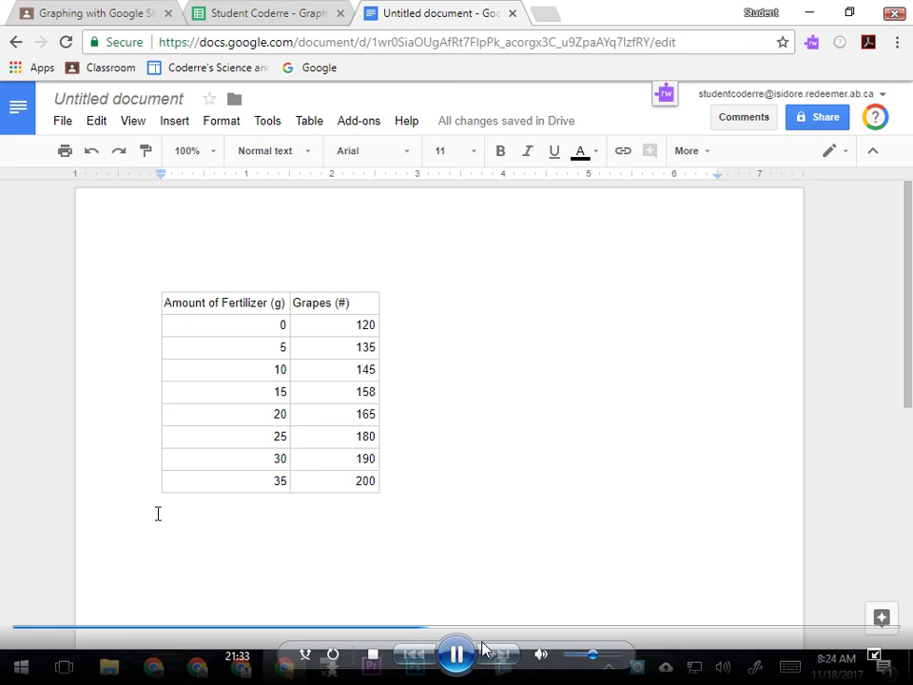
pyautogui.click(237, 15)
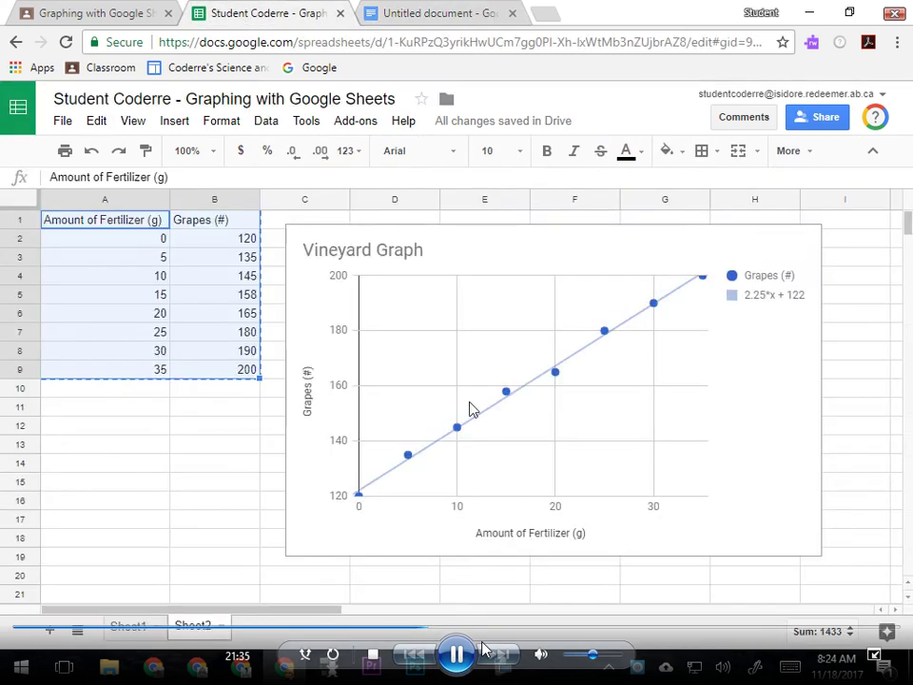
# Copy the Vineyard Graph chart using Copy chart from its ⋮ menu
pyautogui.click(526, 254)
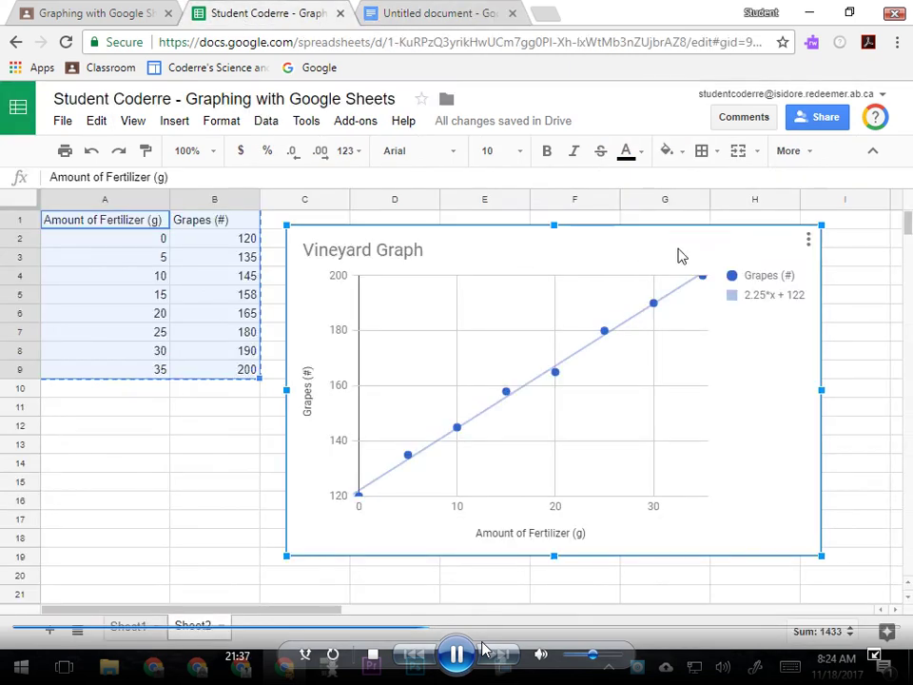
pyautogui.click(808, 240)
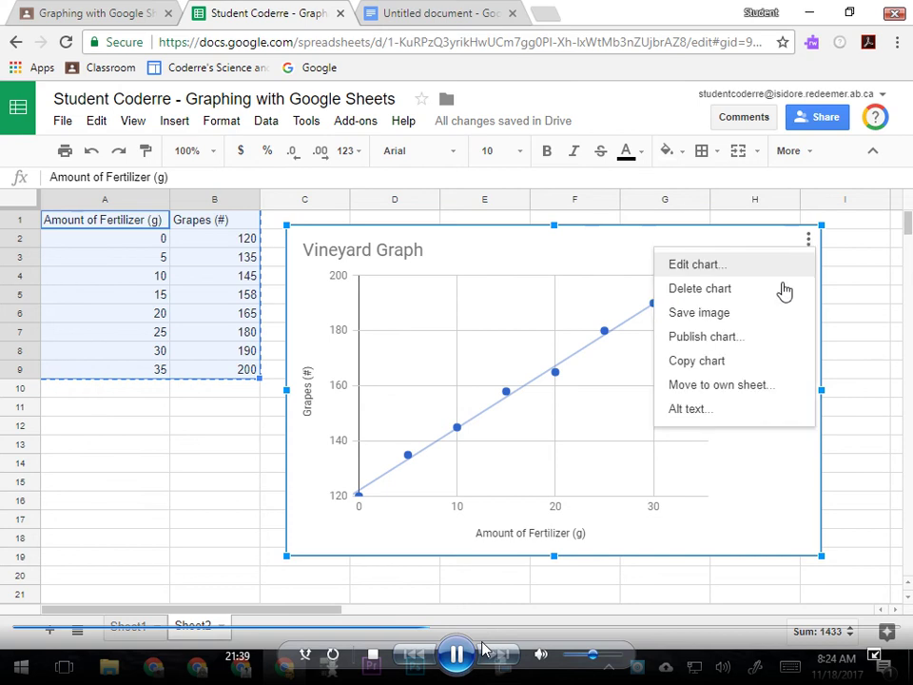
pyautogui.click(701, 361)
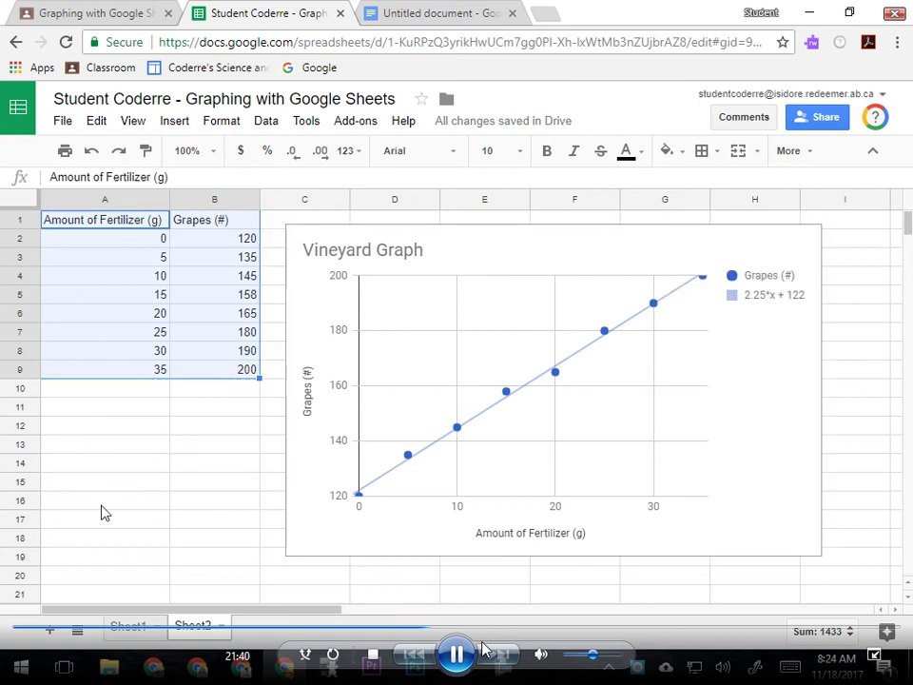
pyautogui.click(105, 481)
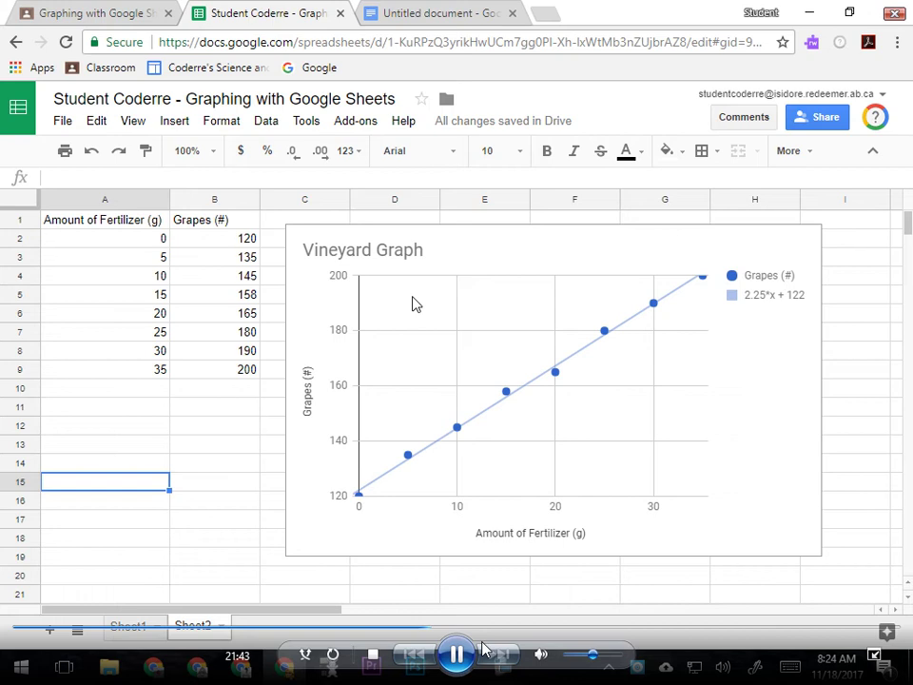
pyautogui.click(202, 428)
pyautogui.click(199, 466)
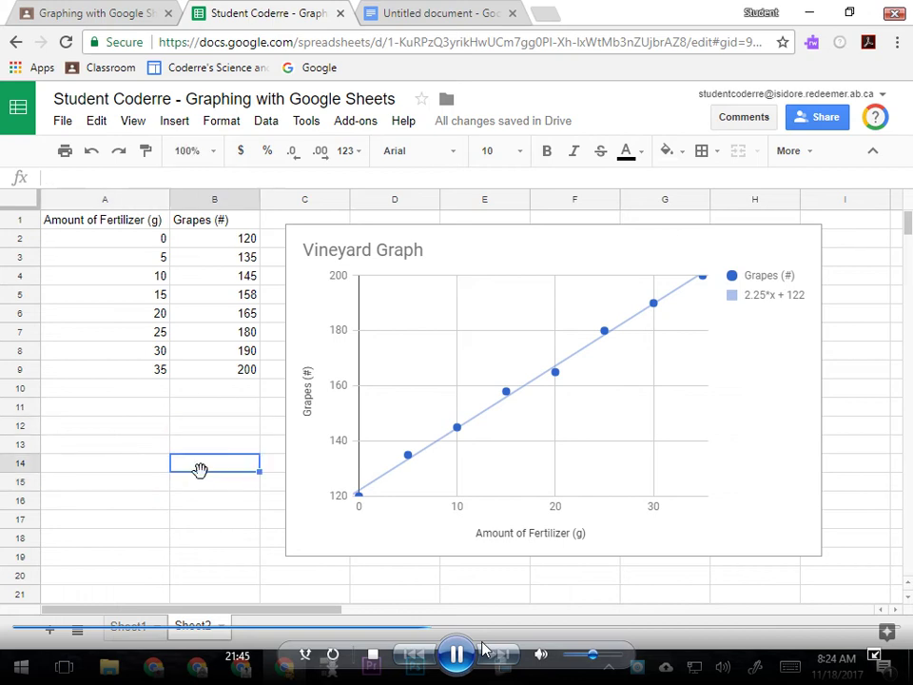
pyautogui.click(215, 444)
pyautogui.click(719, 259)
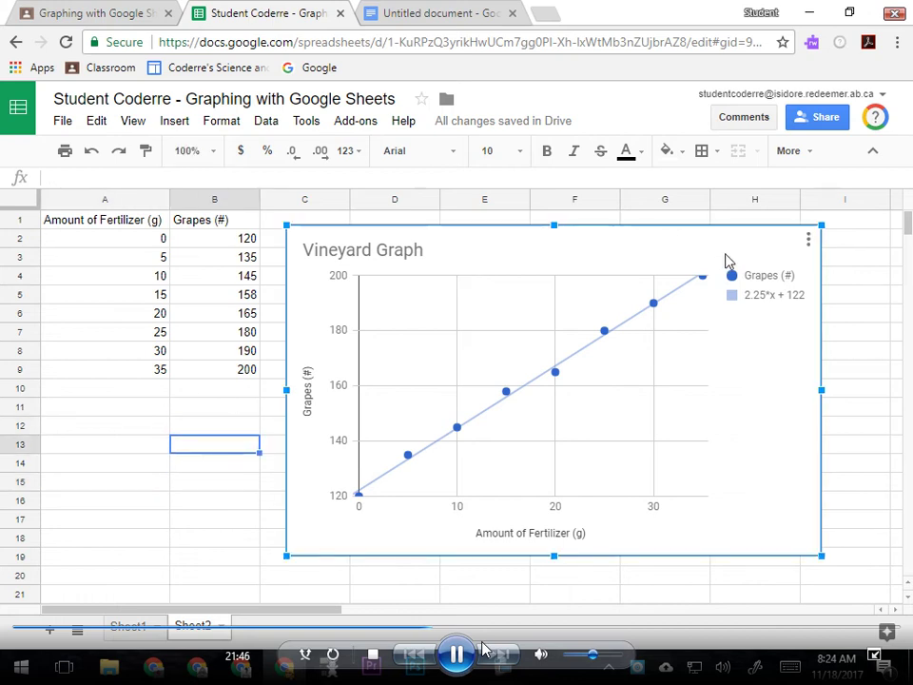
pyautogui.click(808, 243)
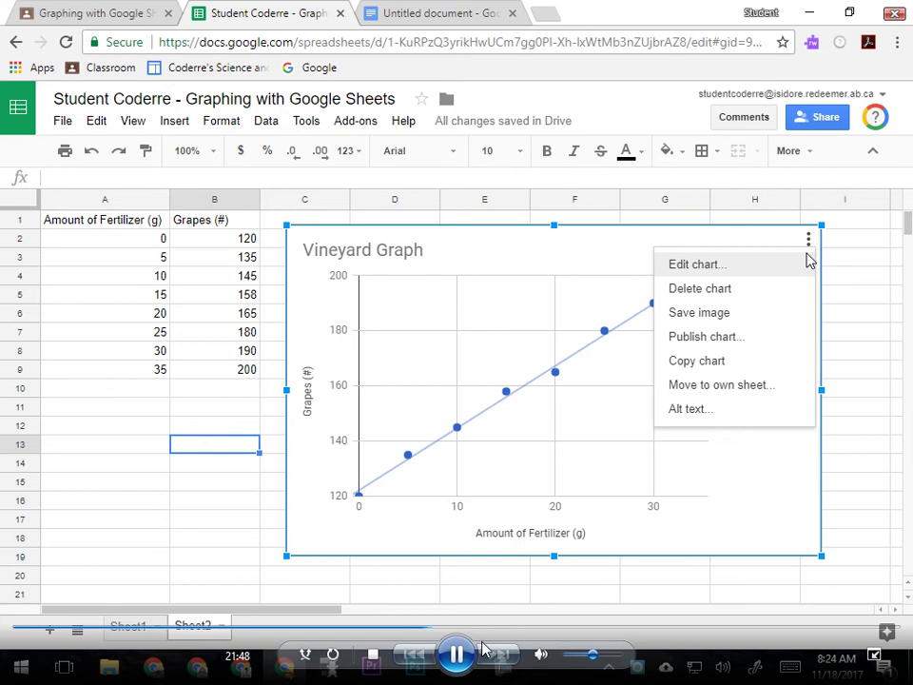
pyautogui.click(708, 361)
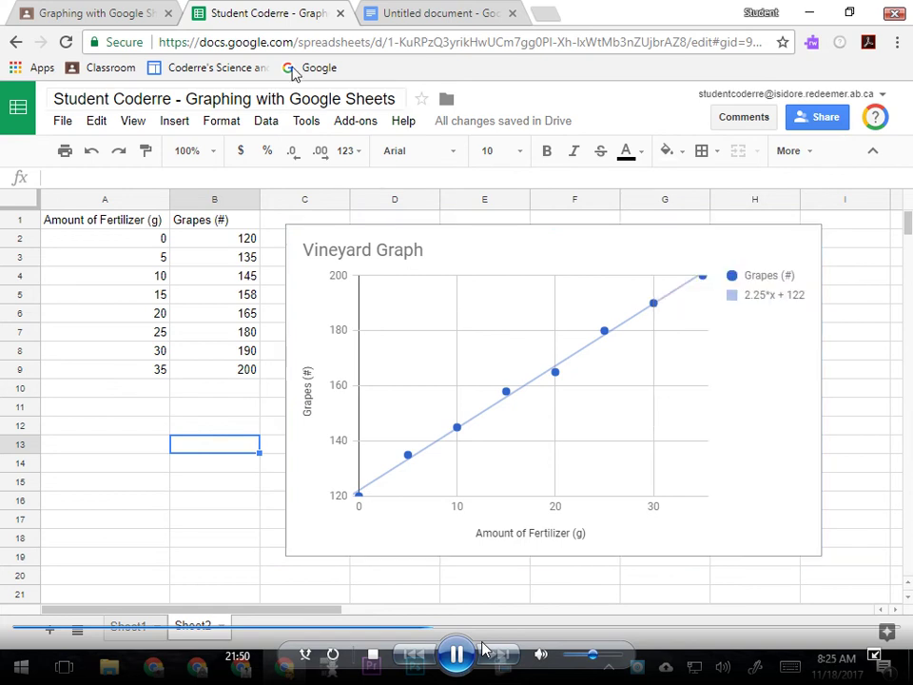
# Paste the Vineyard Graph, linked to the spreadsheet, on a new line below the table in the Doc
pyautogui.click(451, 15)
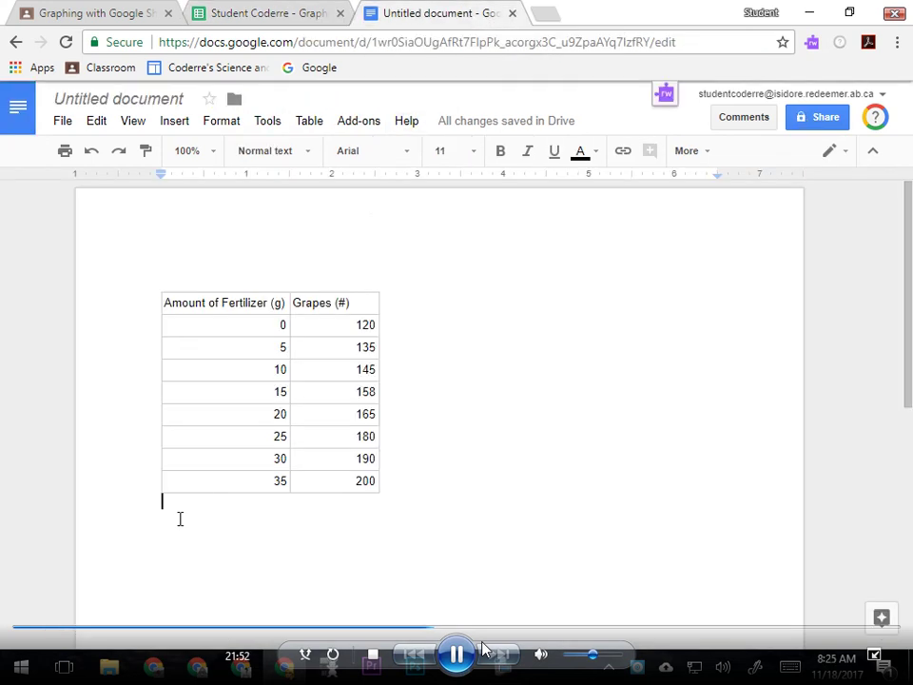
pyautogui.press('Return')
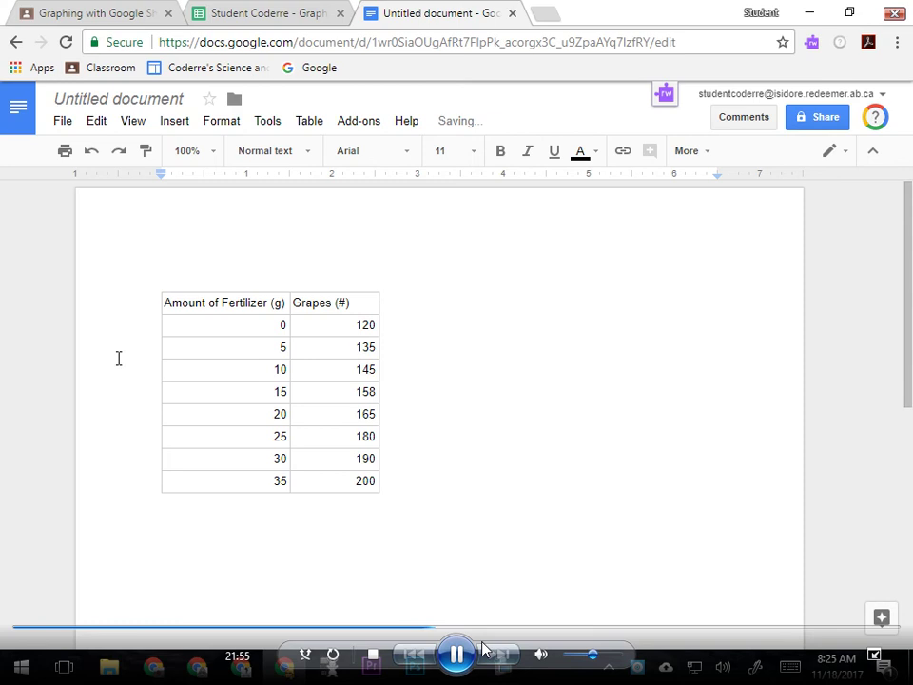
pyautogui.click(96, 122)
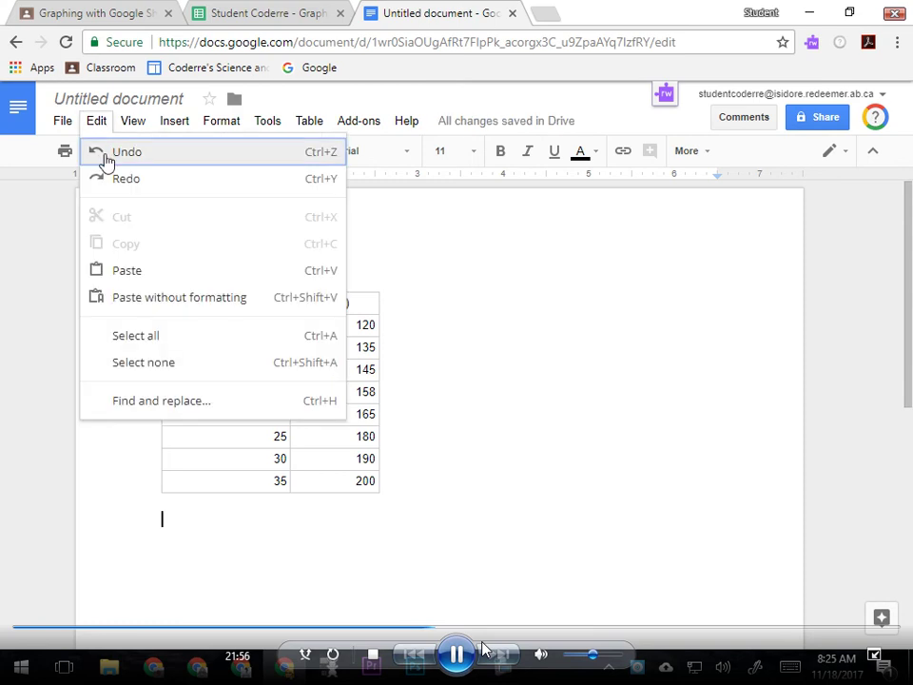
pyautogui.click(133, 271)
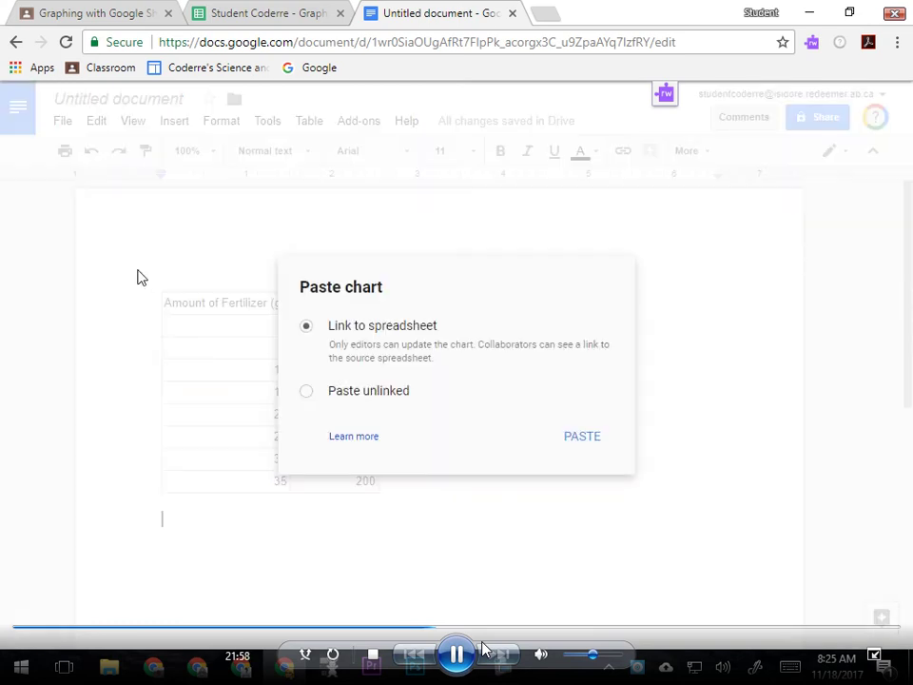
pyautogui.click(582, 436)
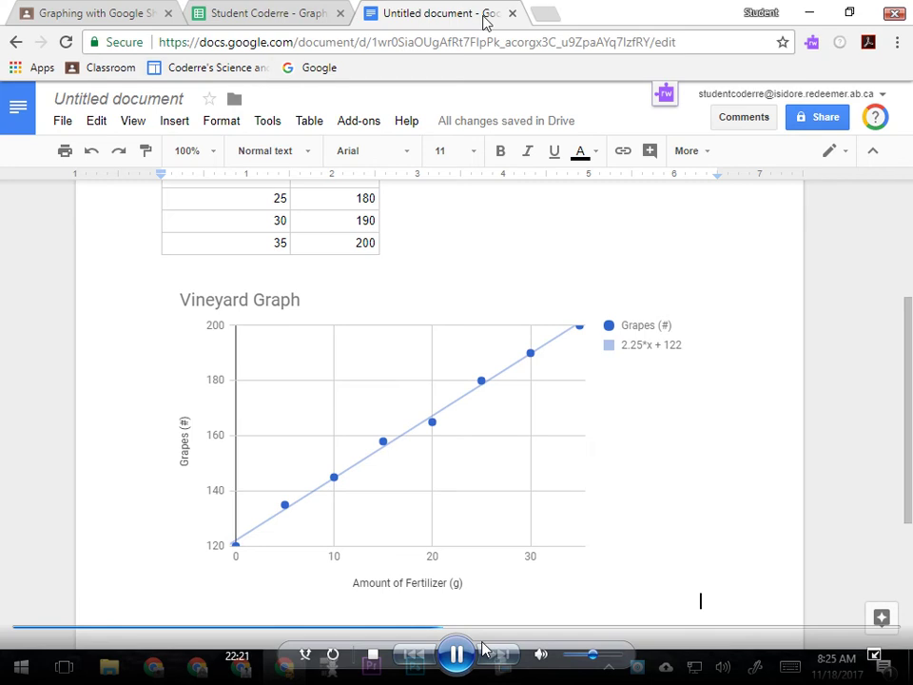
pyautogui.click(264, 19)
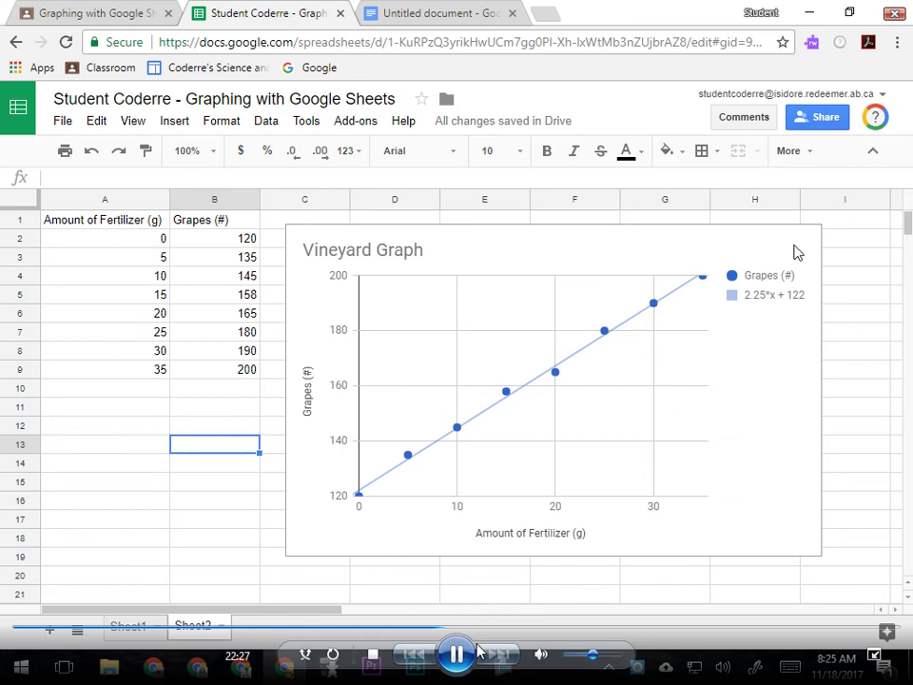
# Add Sheet3 with headers 'Time (s)' in A1 and 'Velocity Car 1(m/s)' in B1
pyautogui.click(50, 631)
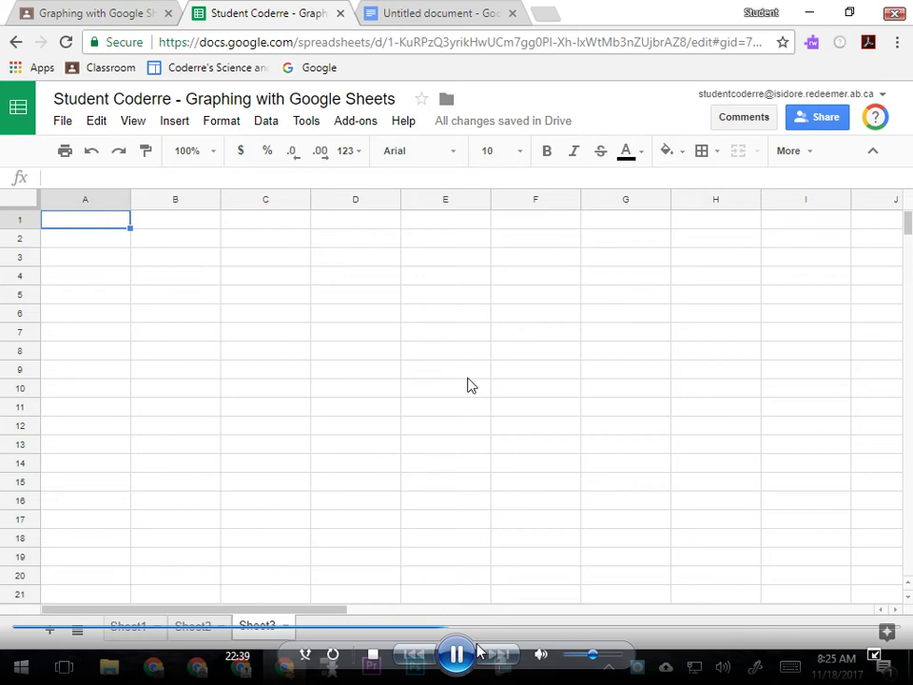
pyautogui.write('Time (s')
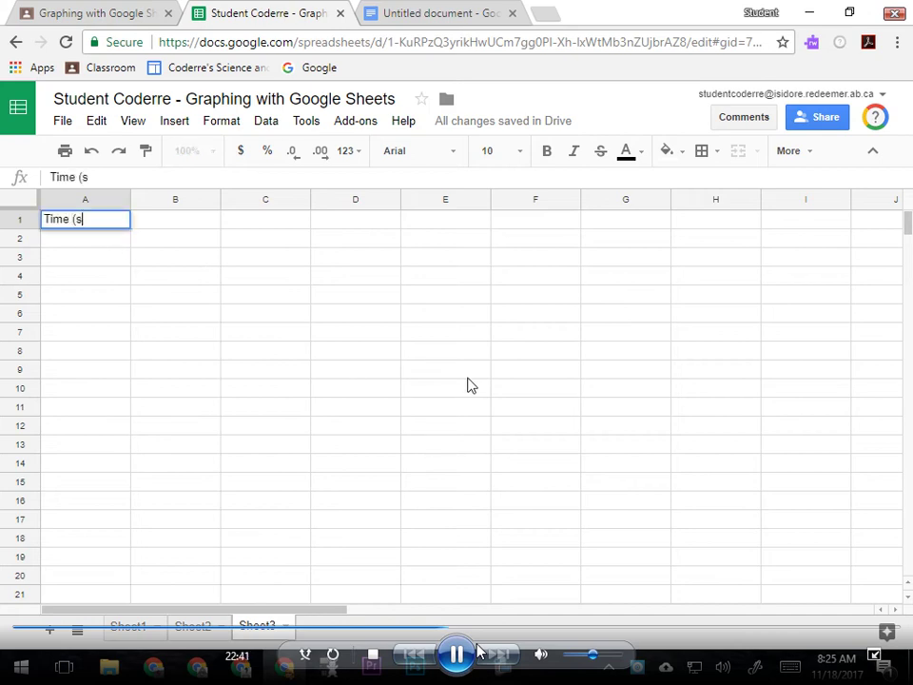
pyautogui.press('Tab')
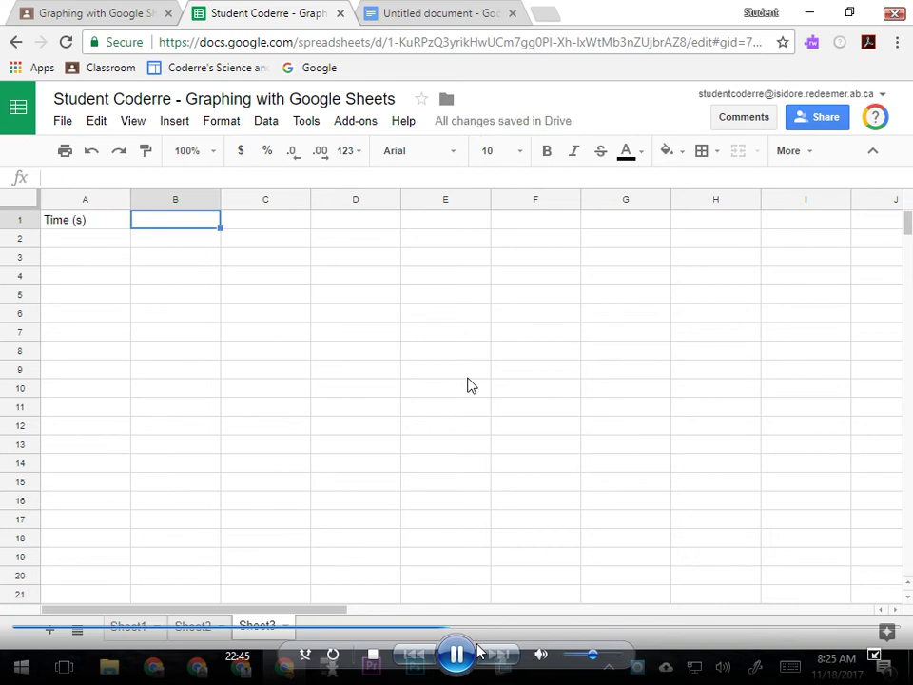
pyautogui.write('Car 1')
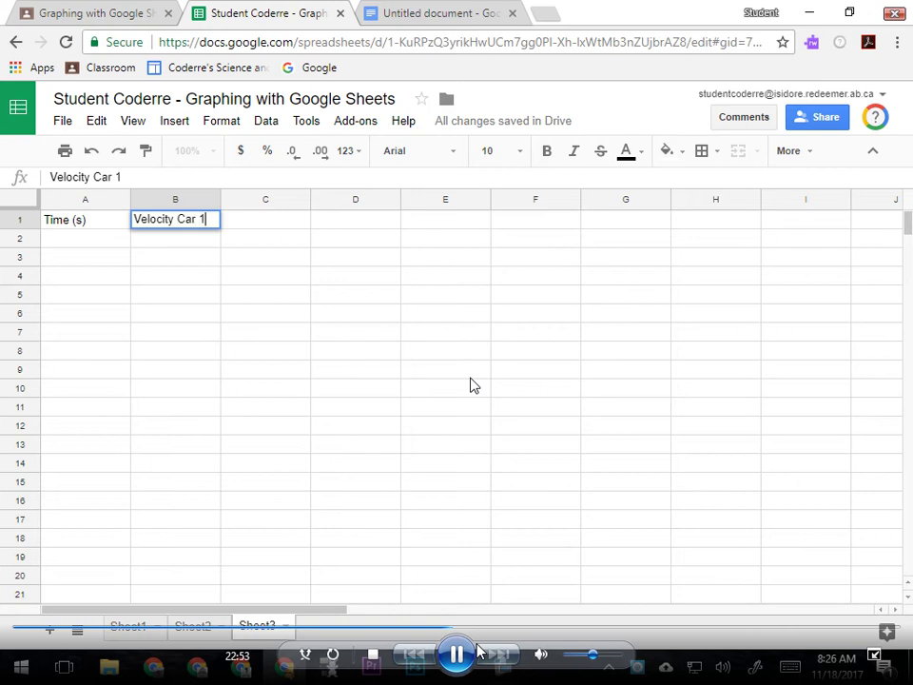
pyautogui.write('m/s)')
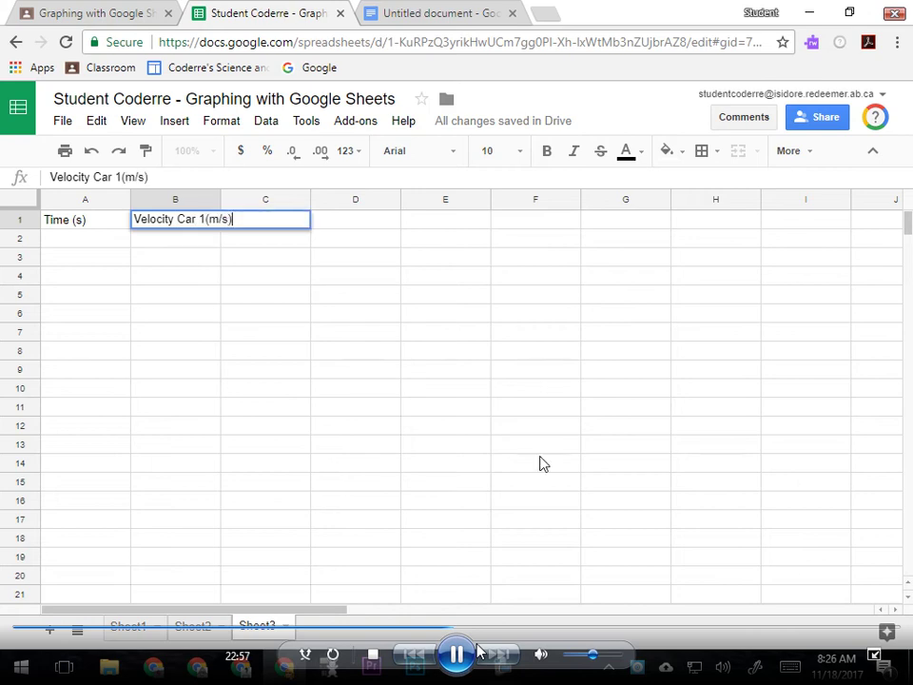
pyautogui.click(174, 299)
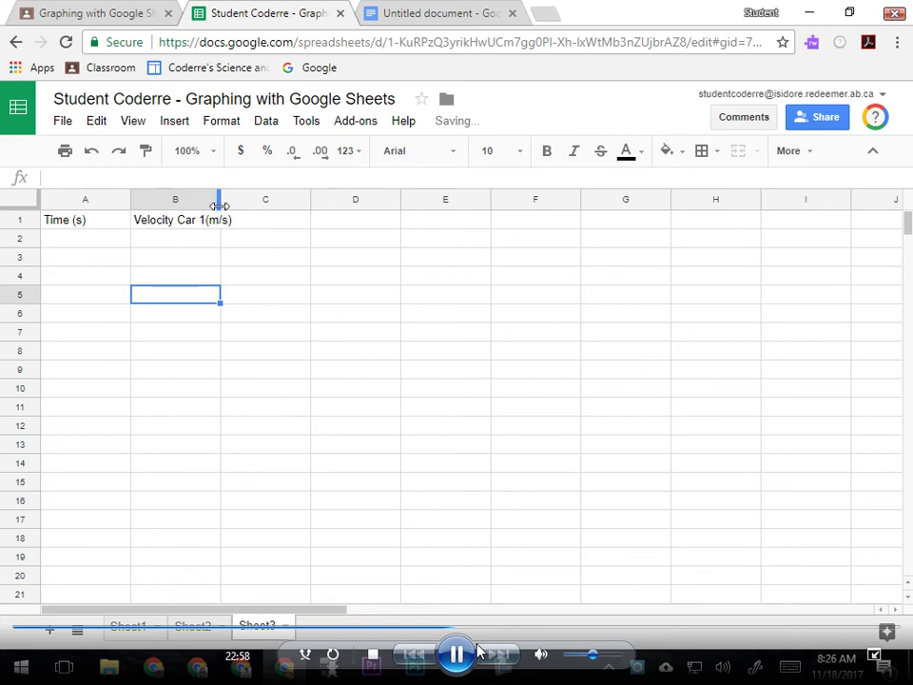
# Widen columns B and C and enter 'Velocity Car 2 (m/s)' in C1
pyautogui.moveTo(219, 202); pyautogui.dragTo(236, 203)
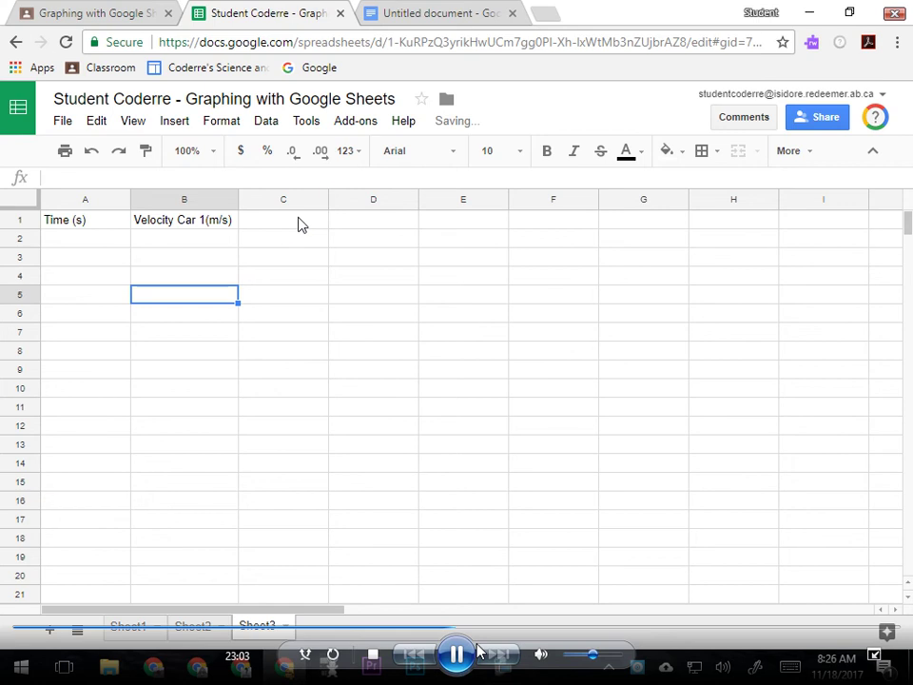
pyautogui.moveTo(329, 202); pyautogui.dragTo(362, 211)
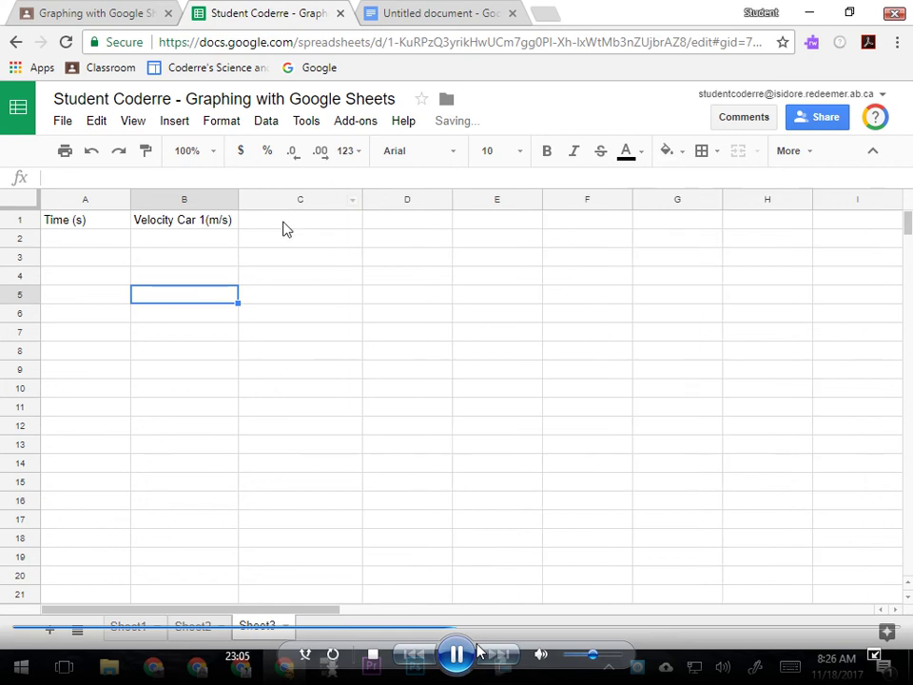
pyautogui.click(285, 223)
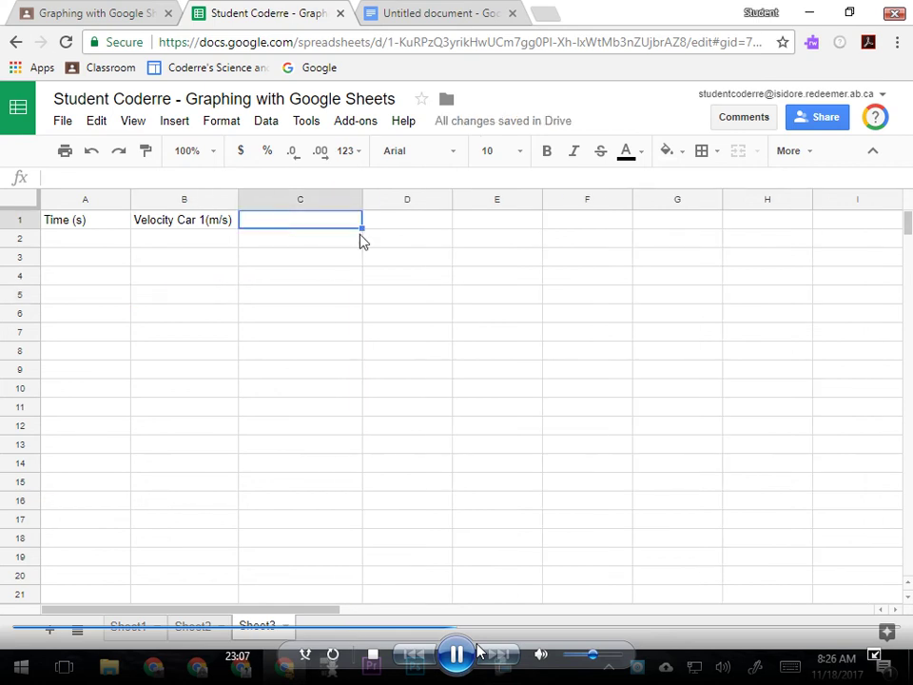
pyautogui.write('Velocity Ca')
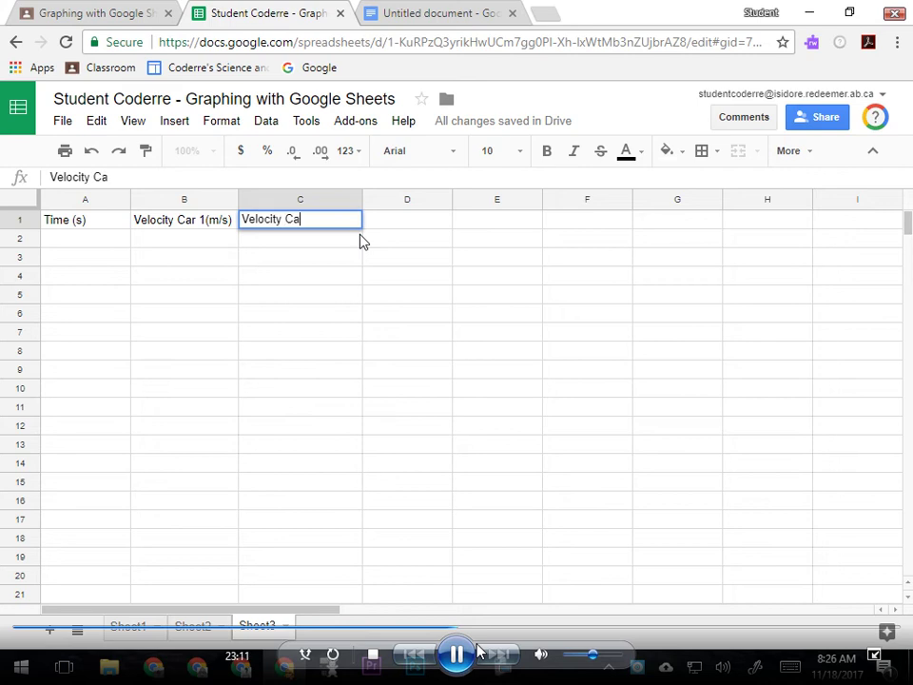
pyautogui.write('4')
pyautogui.press('BackSpace')
pyautogui.write('r 2')
pyautogui.press('BackSpace')
pyautogui.write('2 *(\\\\')
pyautogui.press('BackSpace')
pyautogui.press('BackSpace')
pyautogui.press('BackSpace')
pyautogui.press('BackSpace')
pyautogui.write('(m/s)')
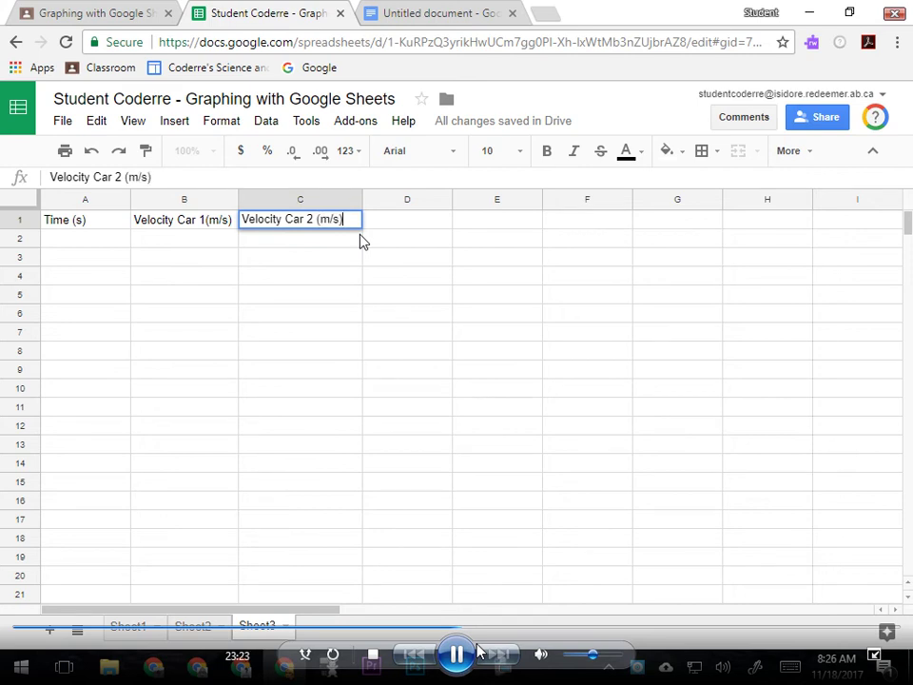
pyautogui.press('Return')
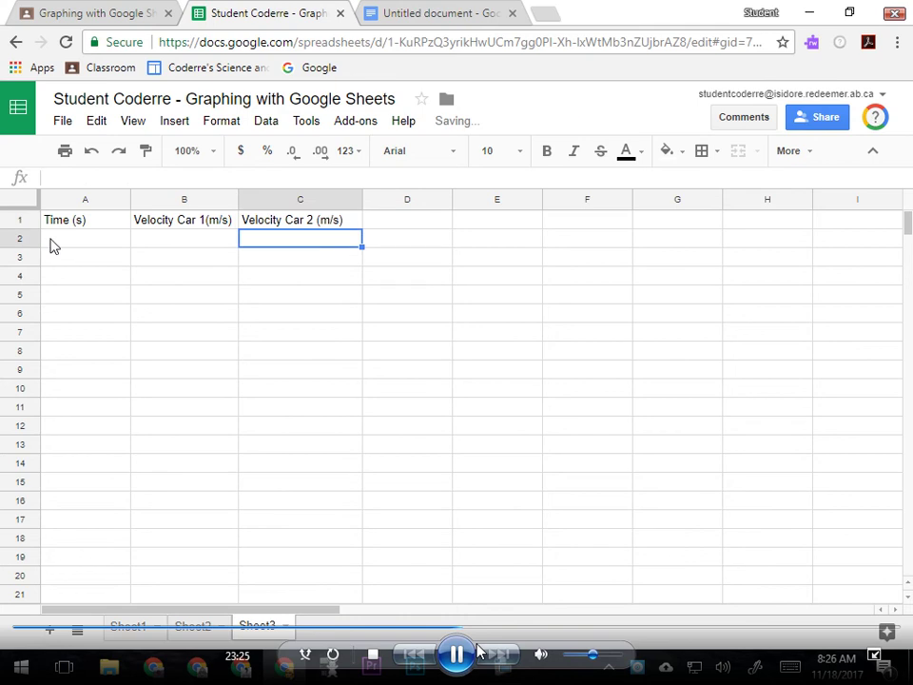
pyautogui.click(83, 245)
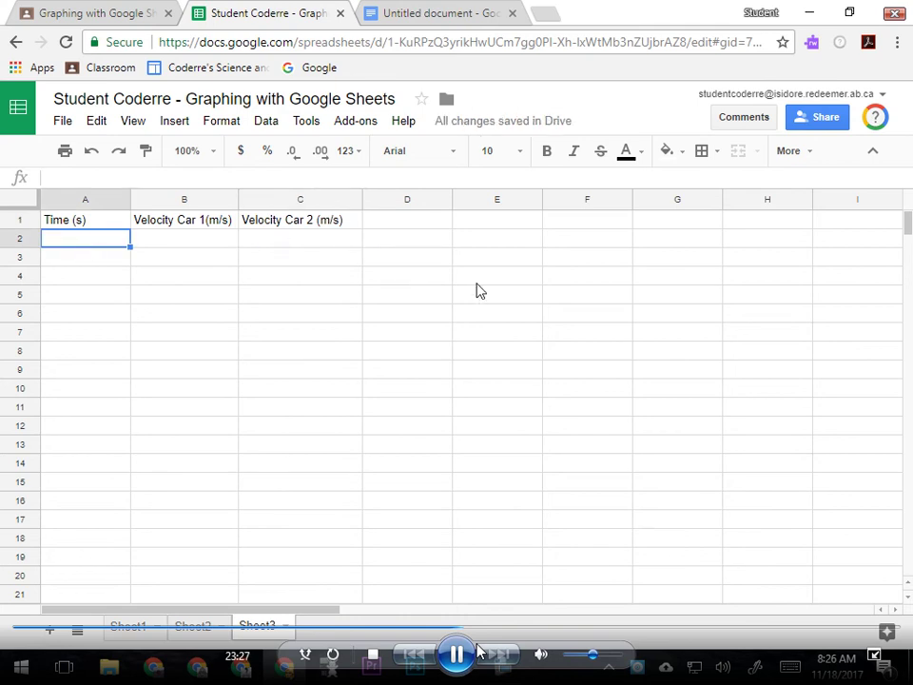
# Enter the time values 0 through 10 in cells A2:A12 on Sheet3
pyautogui.write('0')
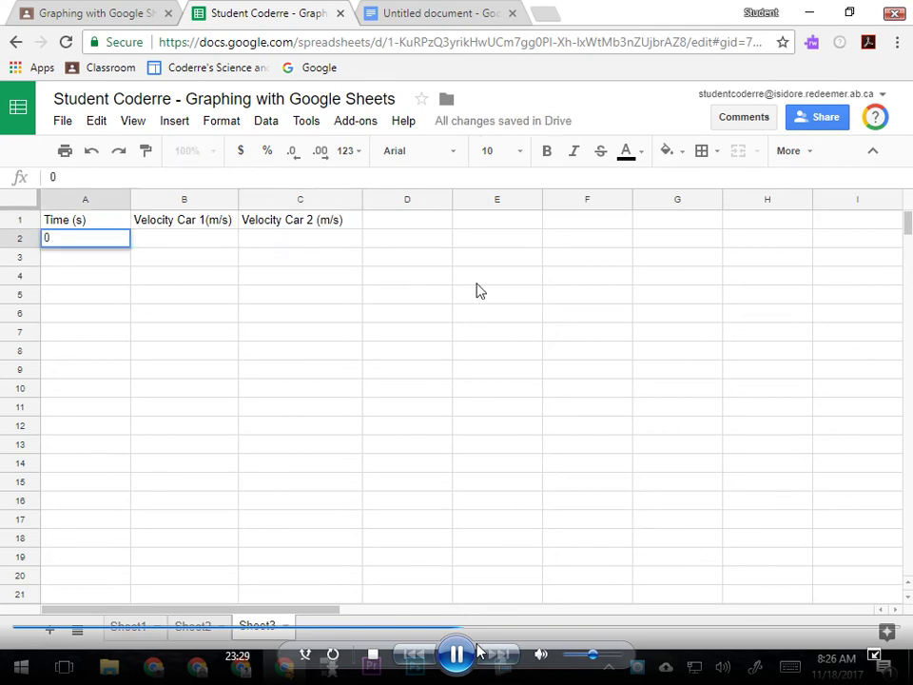
pyautogui.press('Return')
pyautogui.write('1')
pyautogui.press('Return')
pyautogui.write('2')
pyautogui.press('Return')
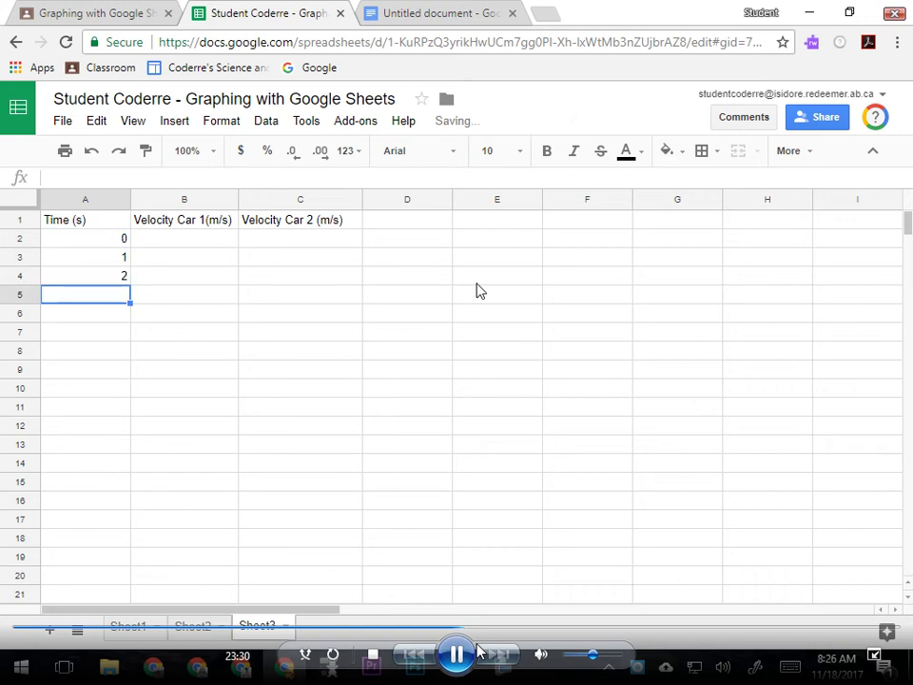
pyautogui.write('3')
pyautogui.press('Return')
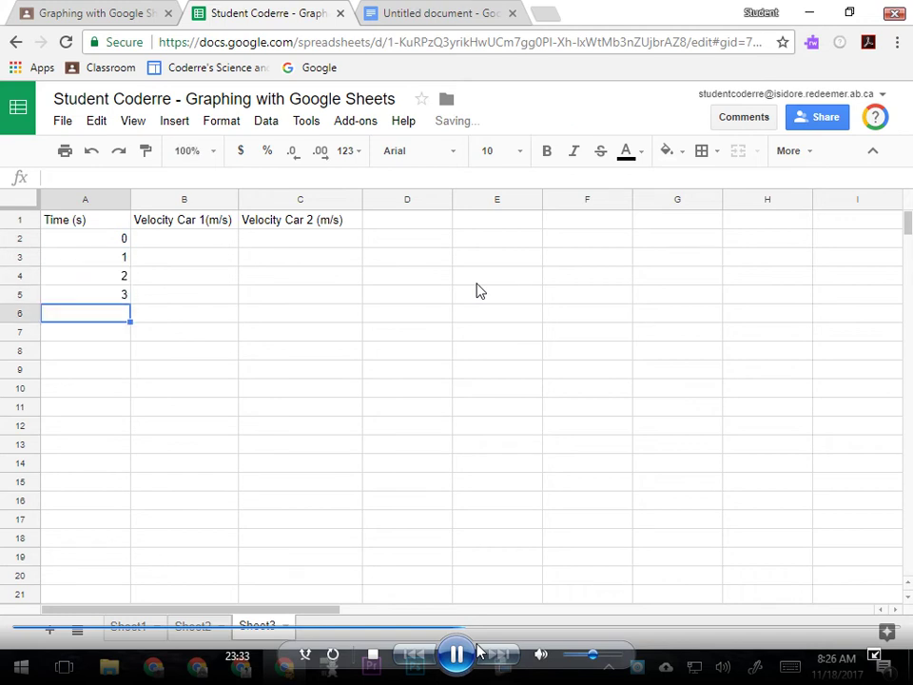
pyautogui.write('4')
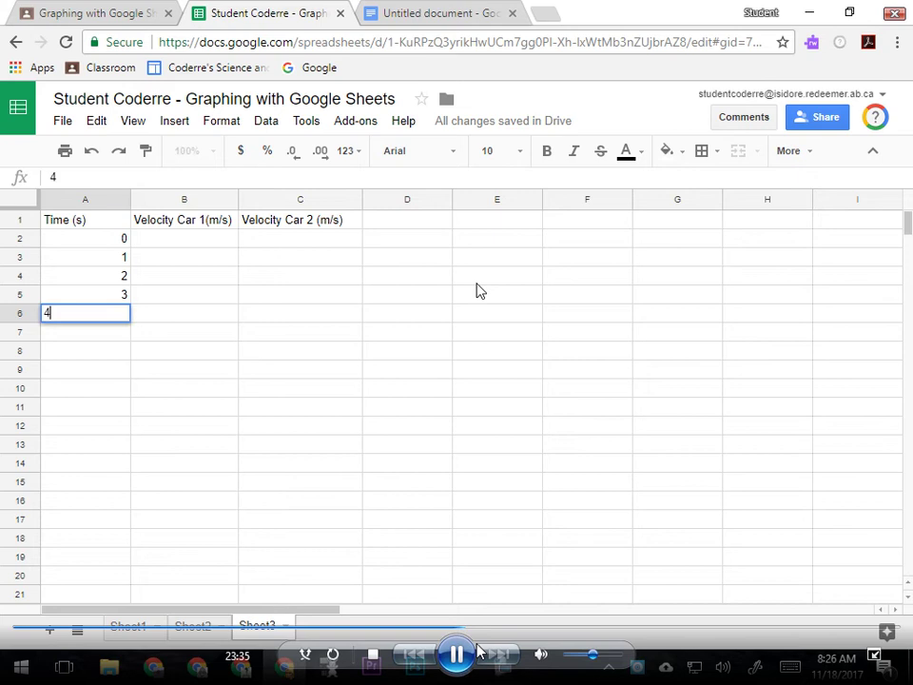
pyautogui.press('Return')
pyautogui.write('5')
pyautogui.press('Return')
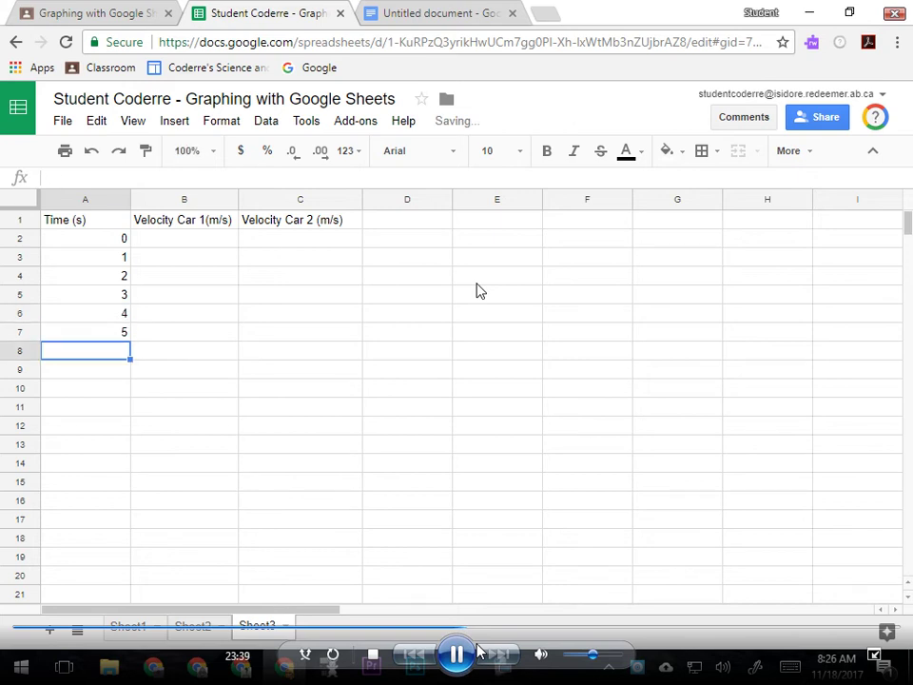
pyautogui.write('6')
pyautogui.press('Return')
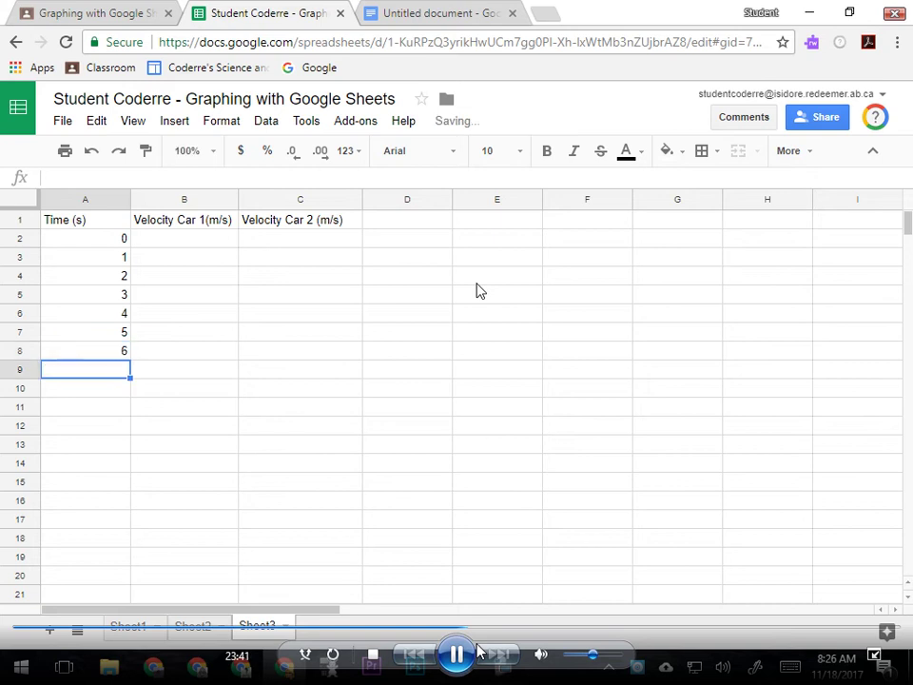
pyautogui.write('7')
pyautogui.press('Return')
pyautogui.write('8')
pyautogui.press('Return')
pyautogui.write('9')
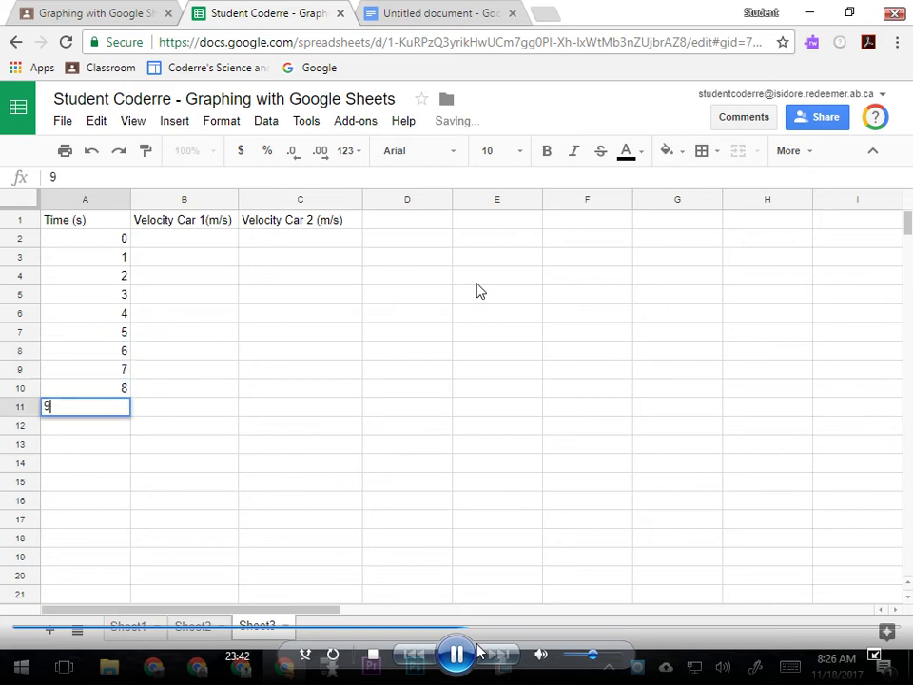
pyautogui.press('Return')
pyautogui.write('10')
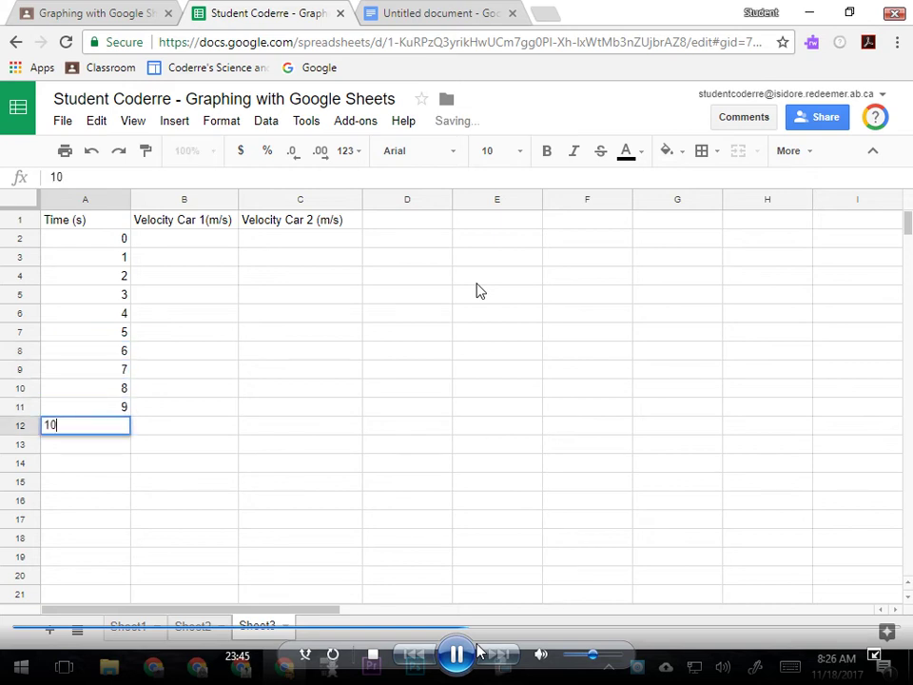
pyautogui.click(92, 483)
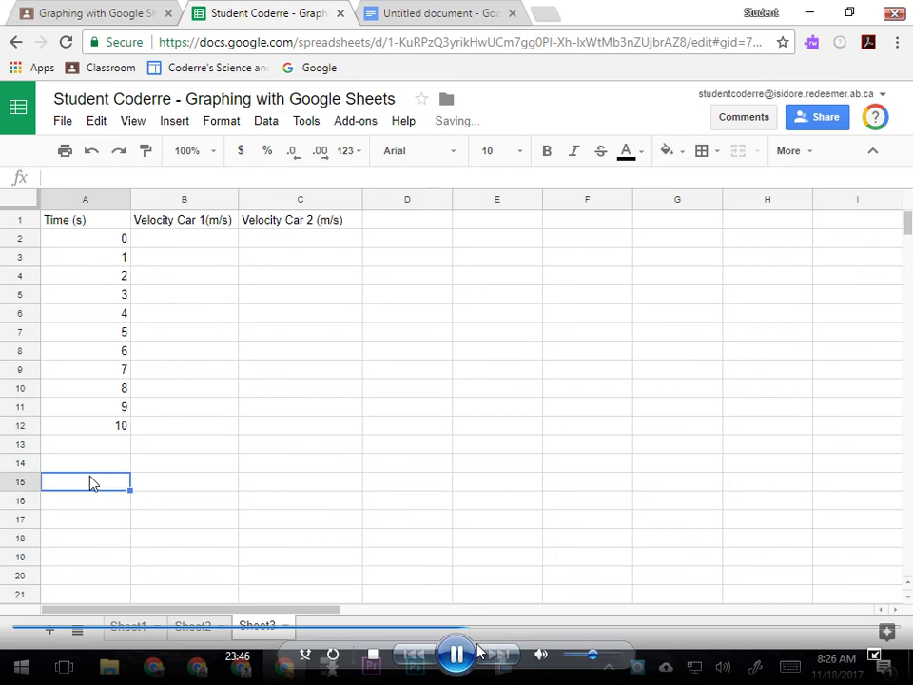
pyautogui.click(194, 243)
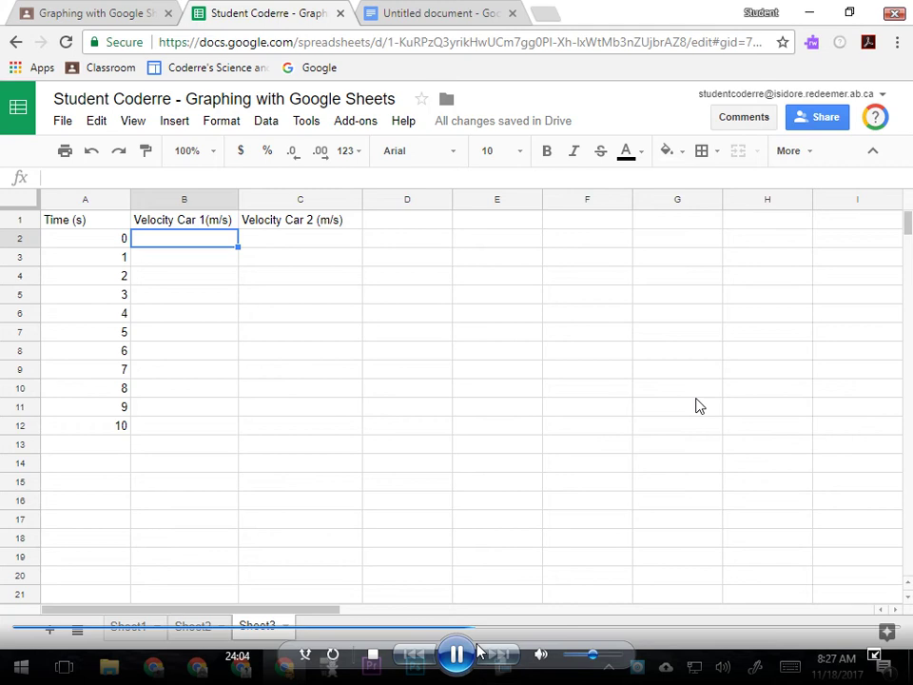
# Enter Car 1 velocities 0, 5, 10, 15, 20, 25, 30, 35, 40 down column B from B2
pyautogui.write('0')
pyautogui.press('Return')
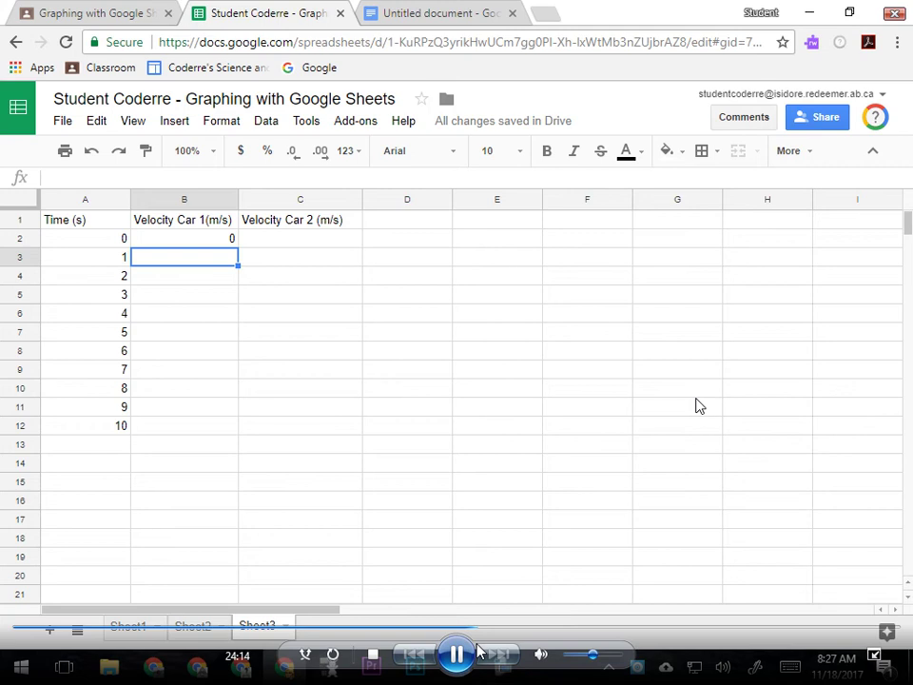
pyautogui.write('5')
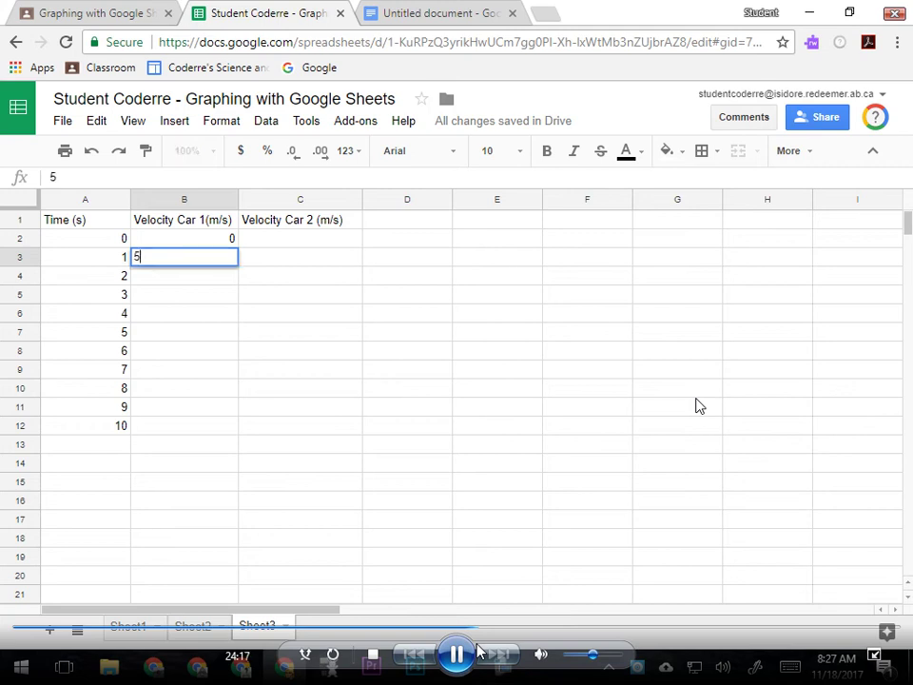
pyautogui.press('Return')
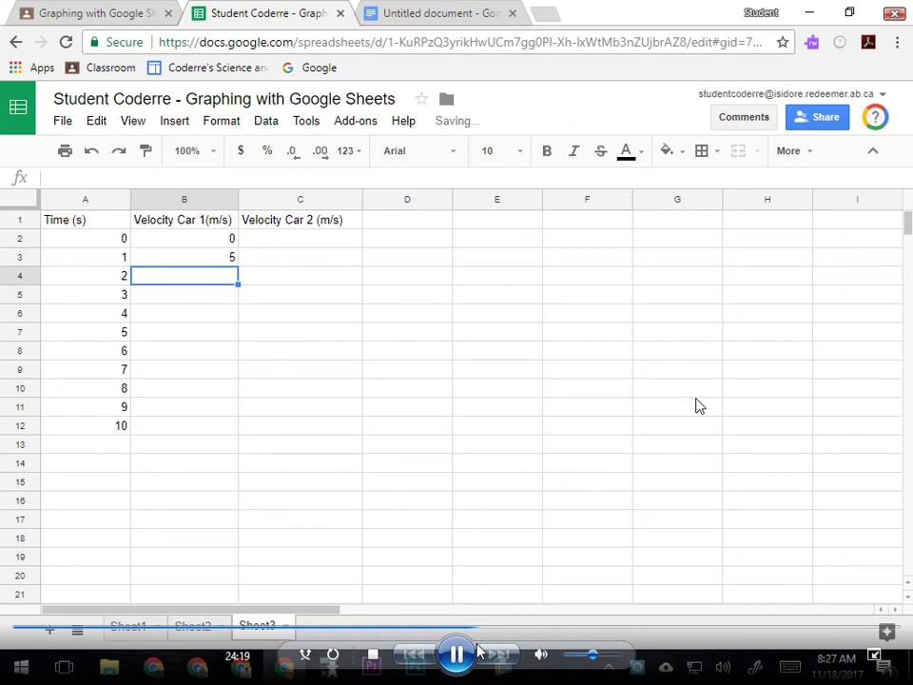
pyautogui.write('10')
pyautogui.press('Return')
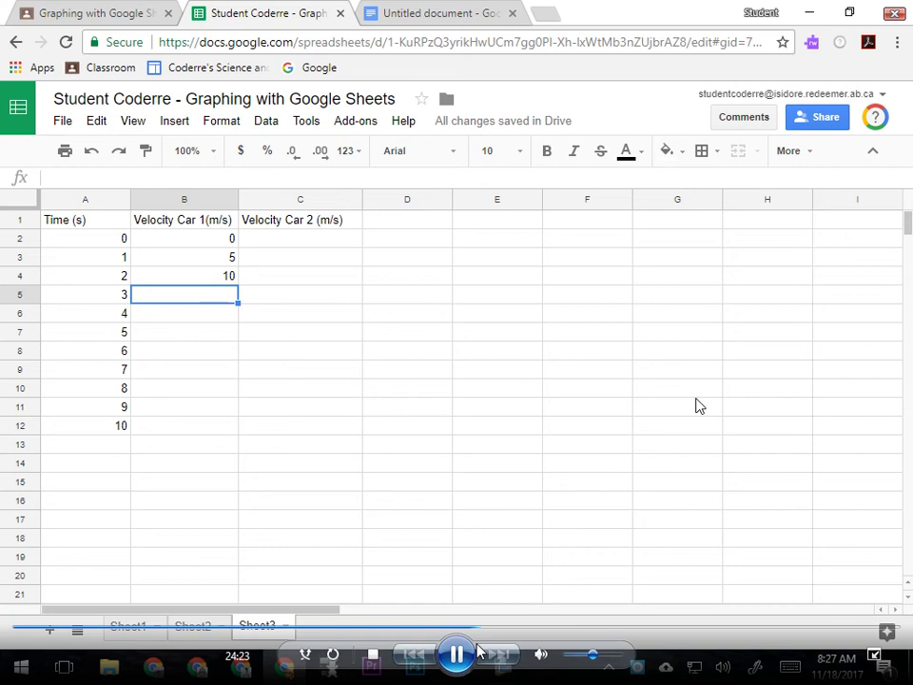
pyautogui.write('15')
pyautogui.press('Return')
pyautogui.write('20')
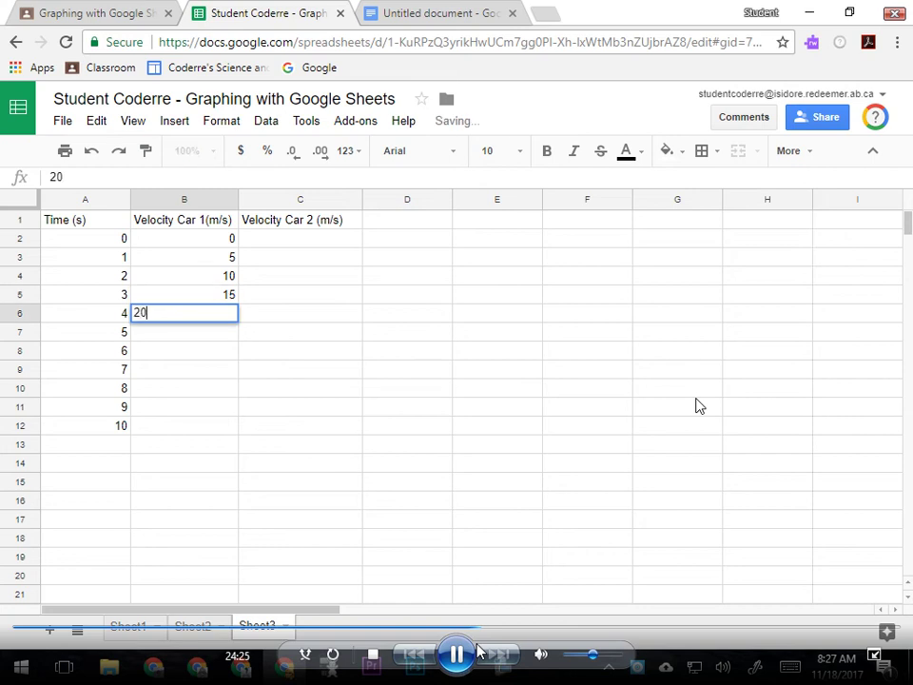
pyautogui.press('Return')
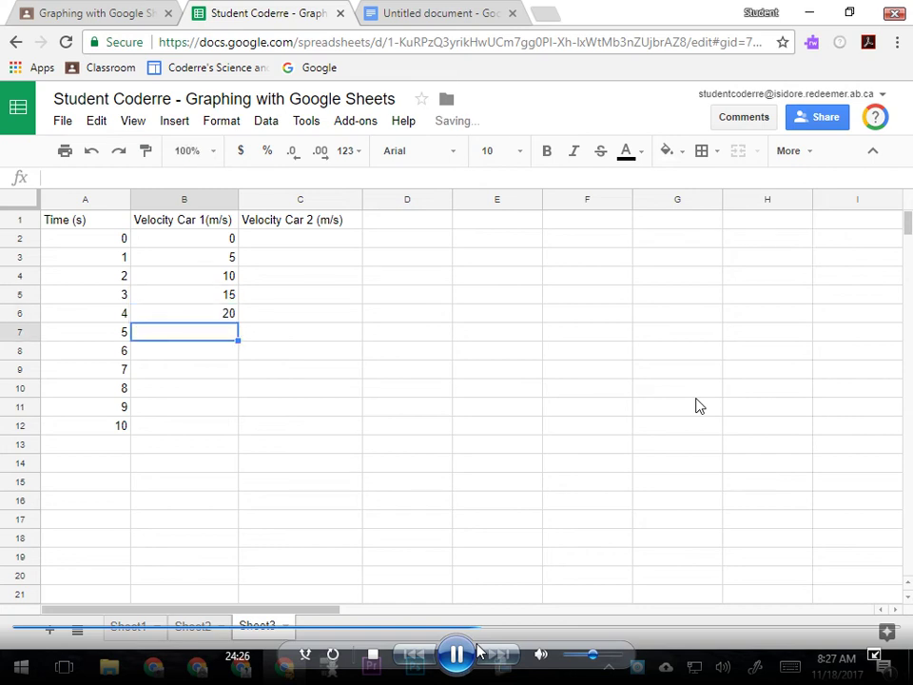
pyautogui.write('25')
pyautogui.press('Return')
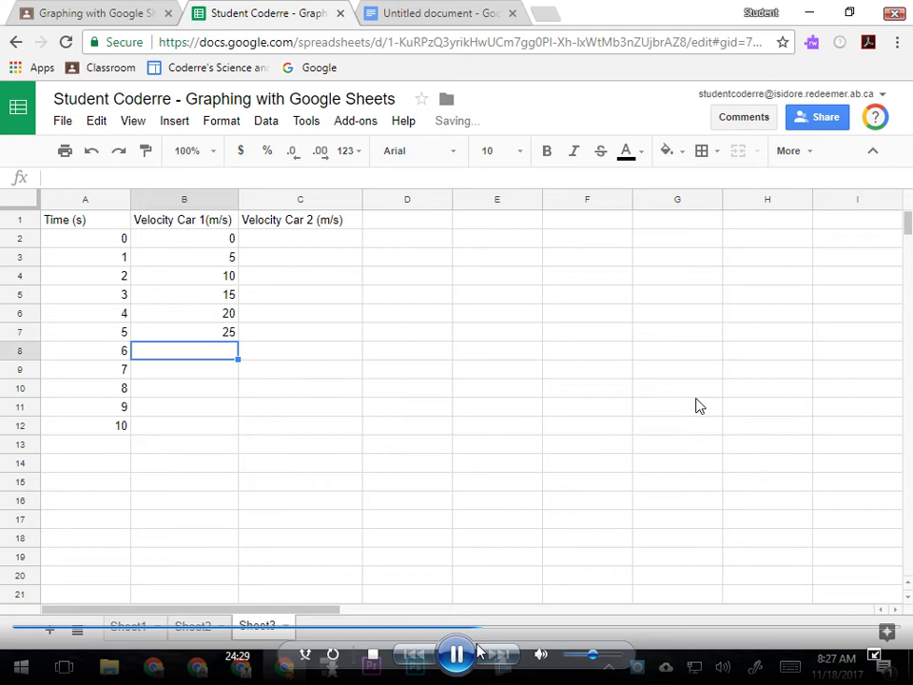
pyautogui.write('30')
pyautogui.press('Return')
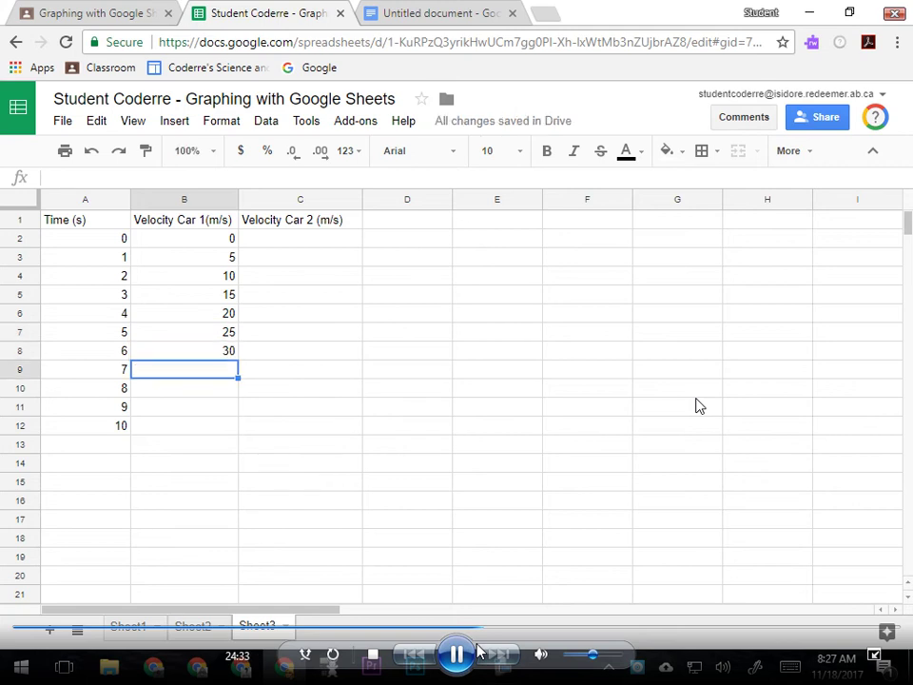
pyautogui.write('35')
pyautogui.press('Return')
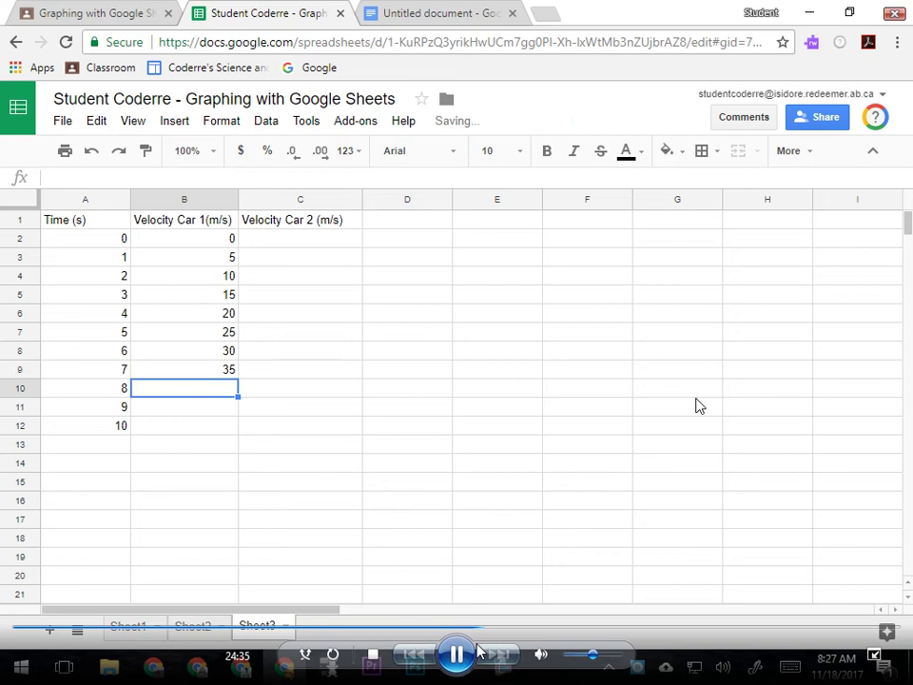
pyautogui.write('40')
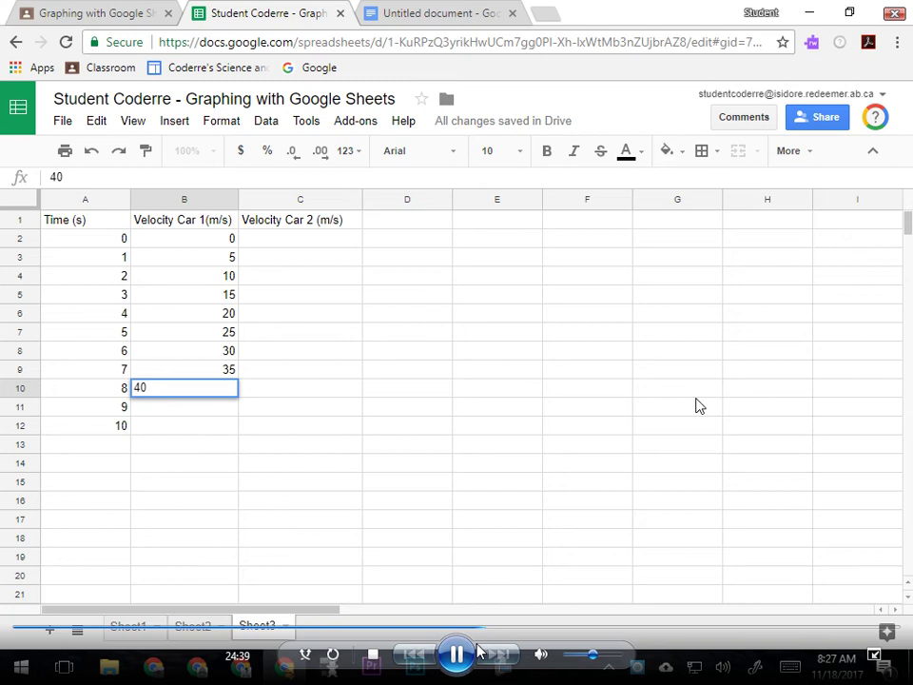
pyautogui.press('Return')
# Enter 45 for Car 1, restore time cell A11 to 9, and move to the last Car 1 row
pyautogui.write('45')
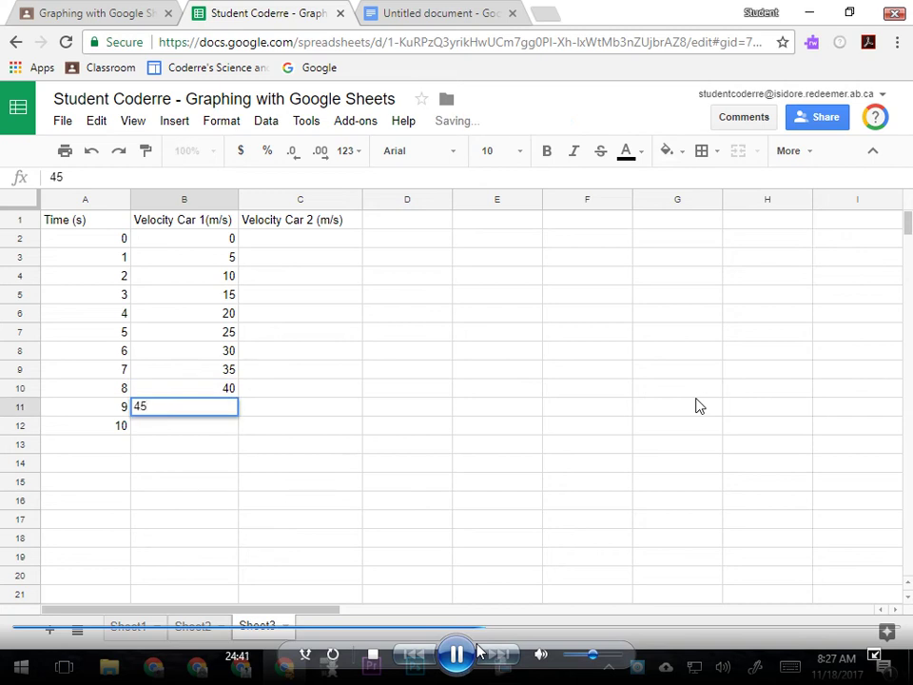
pyautogui.press('Left')
pyautogui.write('50')
pyautogui.press('BackSpace')
pyautogui.press('BackSpace')
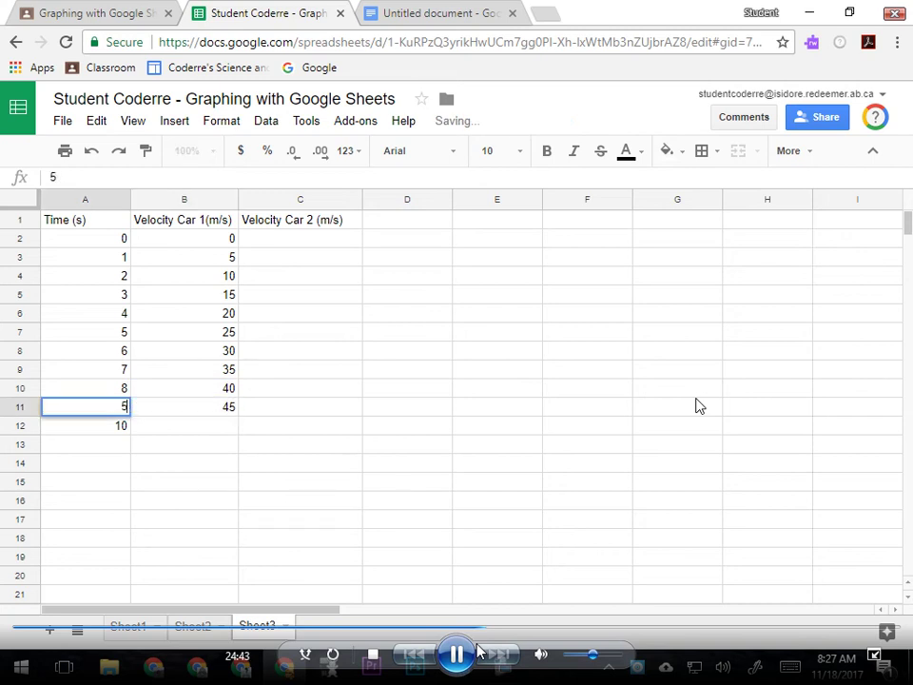
pyautogui.write('9')
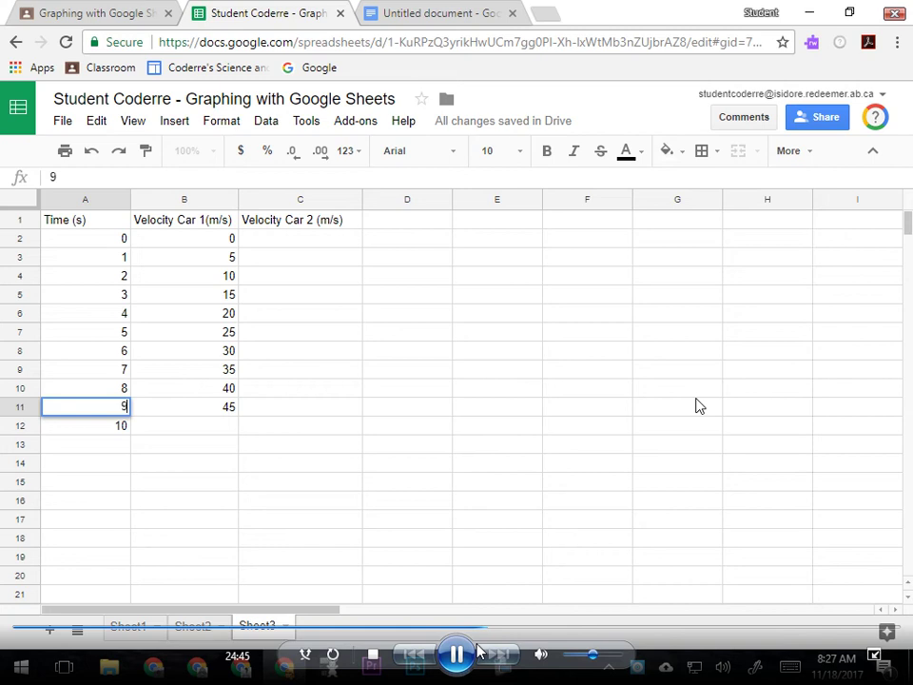
pyautogui.press('Right')
pyautogui.press('Down')
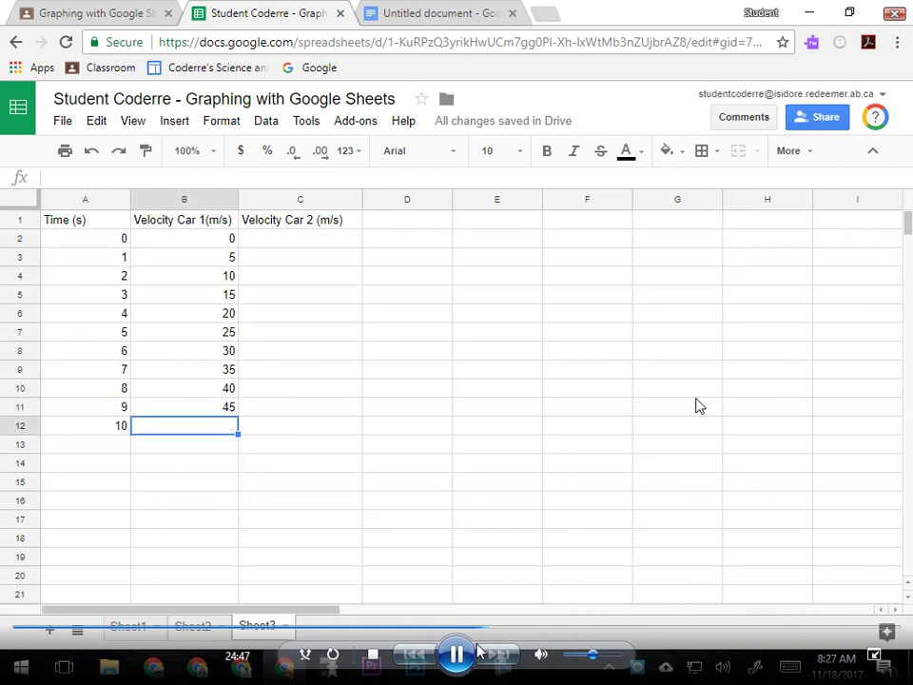
# Enter 50 as the last Car 1 velocity, then Car 2 velocities 0, 3, 6, 9, 12 from C2
pyautogui.write('50')
pyautogui.click(312, 241)
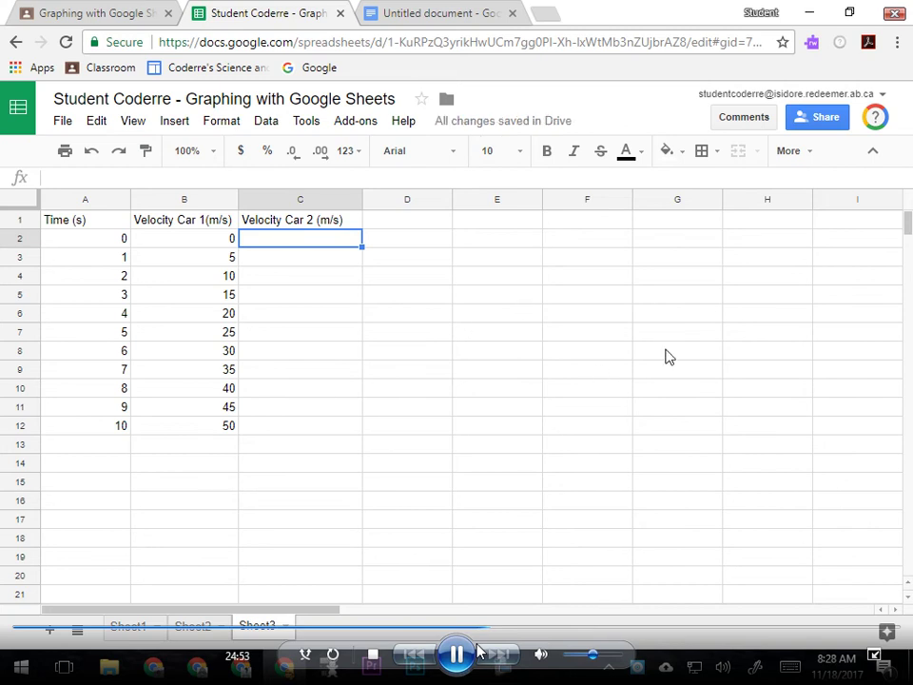
pyautogui.write('0')
pyautogui.press('Return')
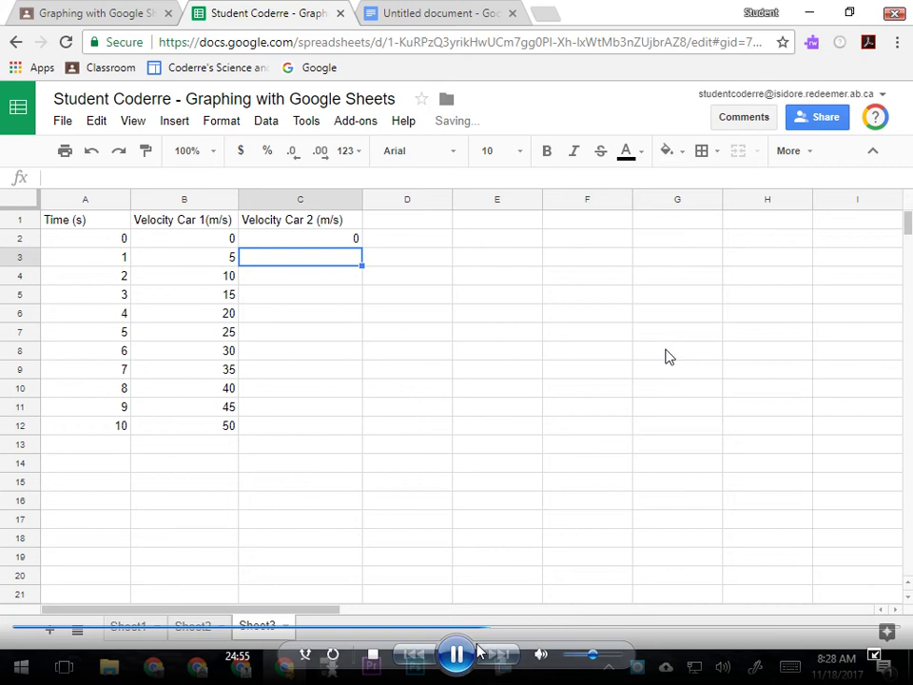
pyautogui.write('3')
pyautogui.press('Return')
pyautogui.write('6')
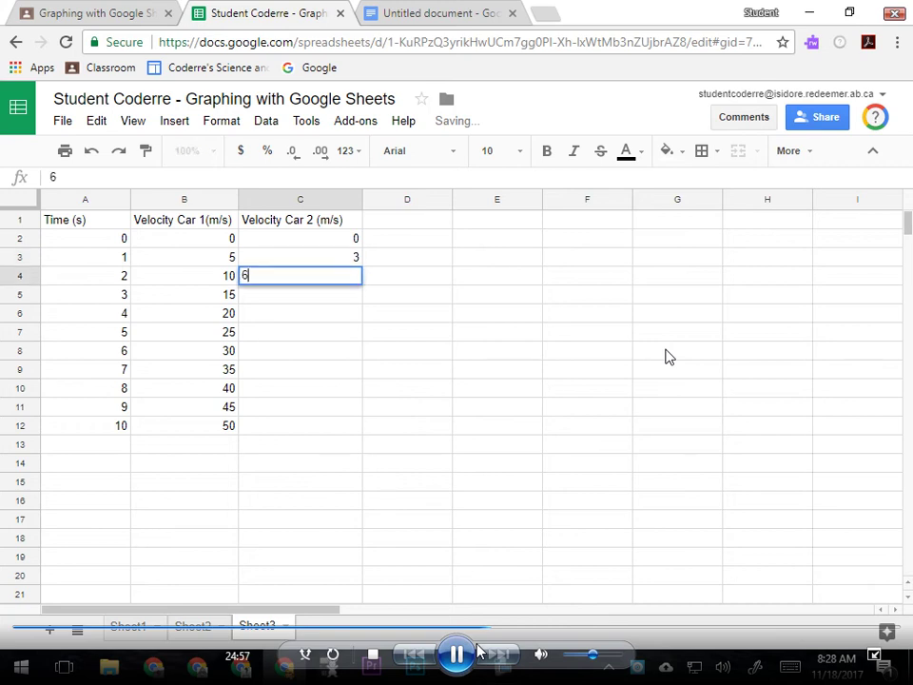
pyautogui.press('Return')
pyautogui.write('9')
pyautogui.press('Return')
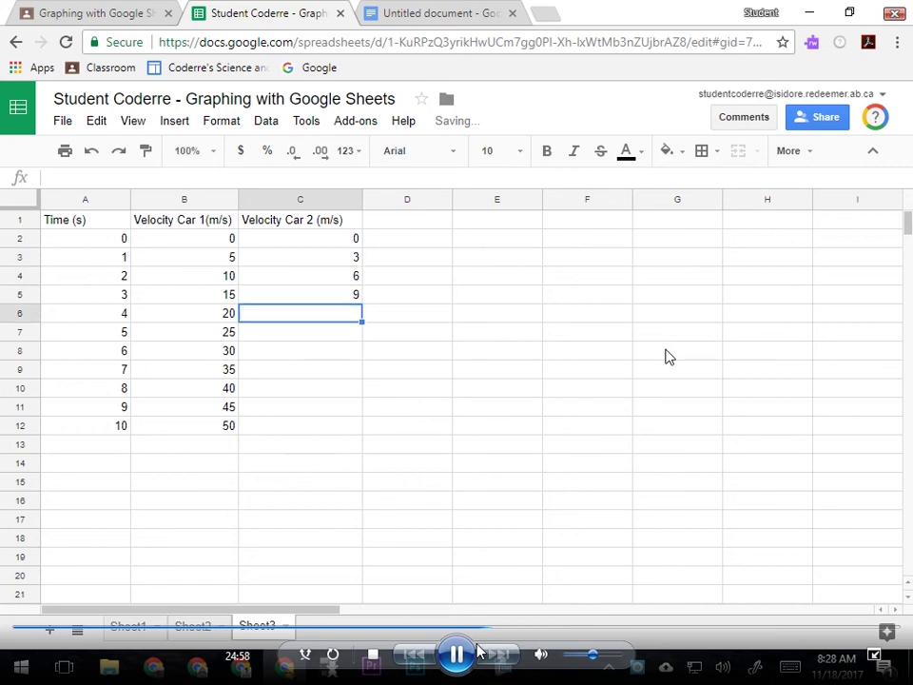
pyautogui.write('12')
pyautogui.press('Return')
# Continue Car 2 velocities 15, 18, 21, 24, 27, 30 down column C
pyautogui.write('15')
pyautogui.press('Return')
pyautogui.write('1')
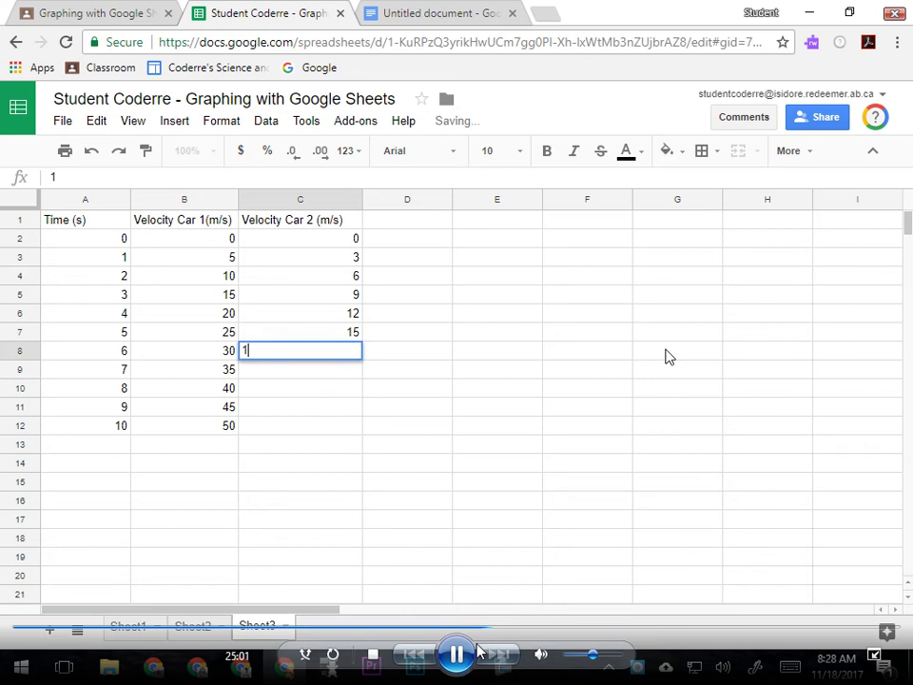
pyautogui.write('8')
pyautogui.press('Return')
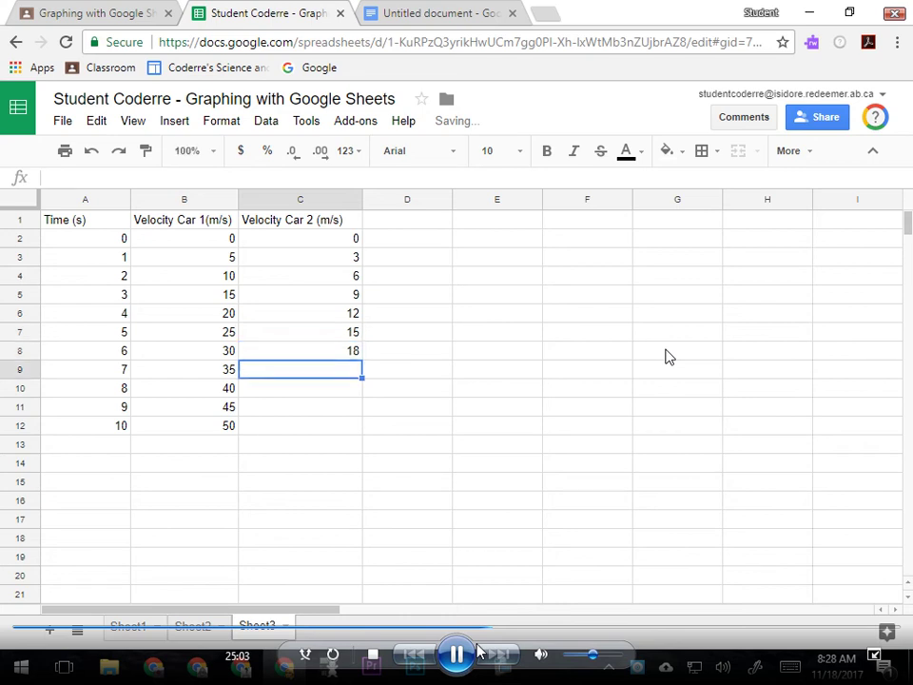
pyautogui.write('21')
pyautogui.press('Return')
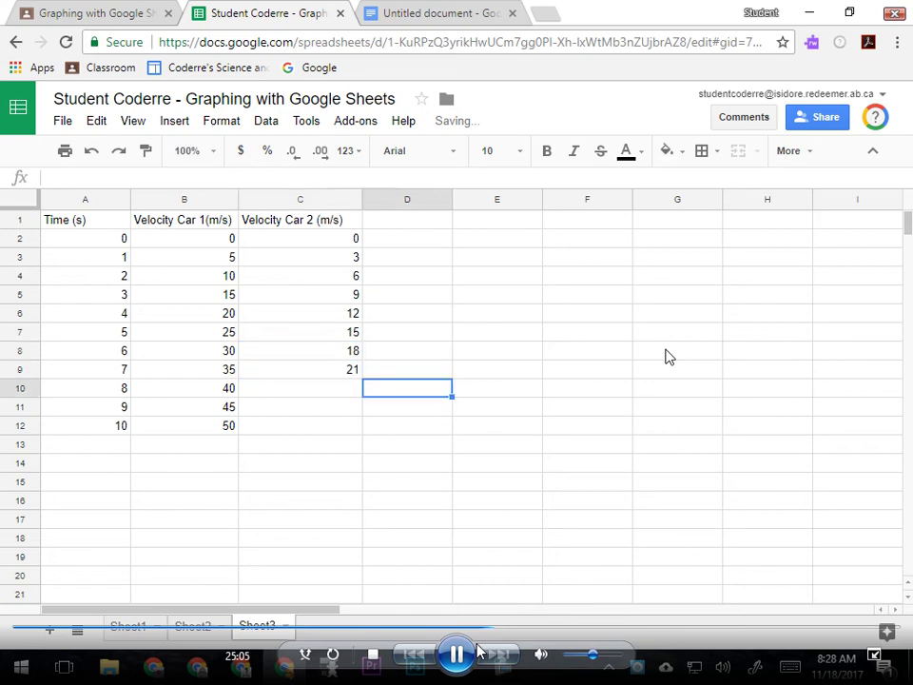
pyautogui.press('Left')
pyautogui.write('24')
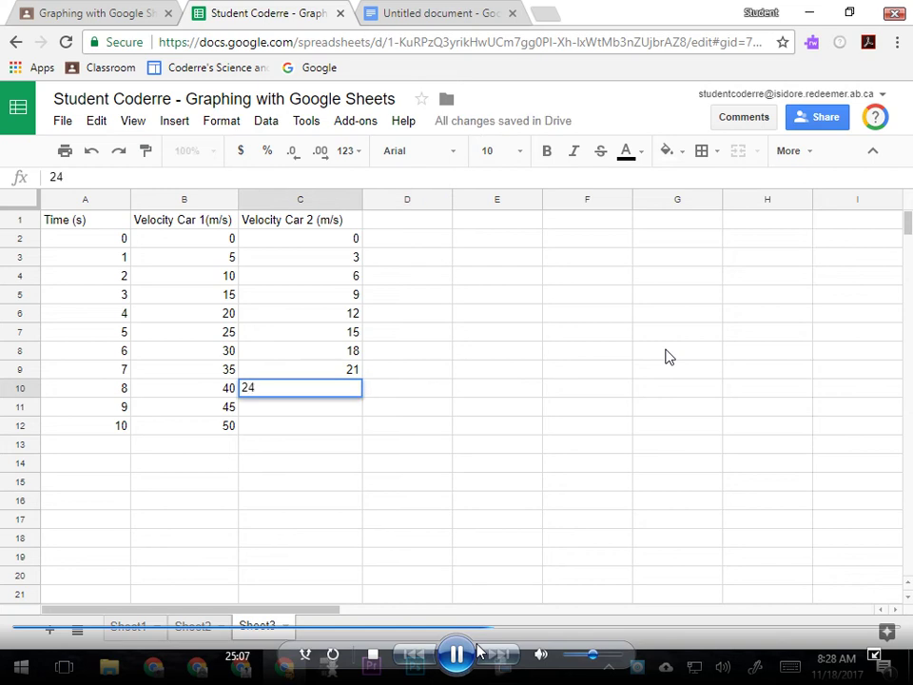
pyautogui.press('Return')
pyautogui.write('27')
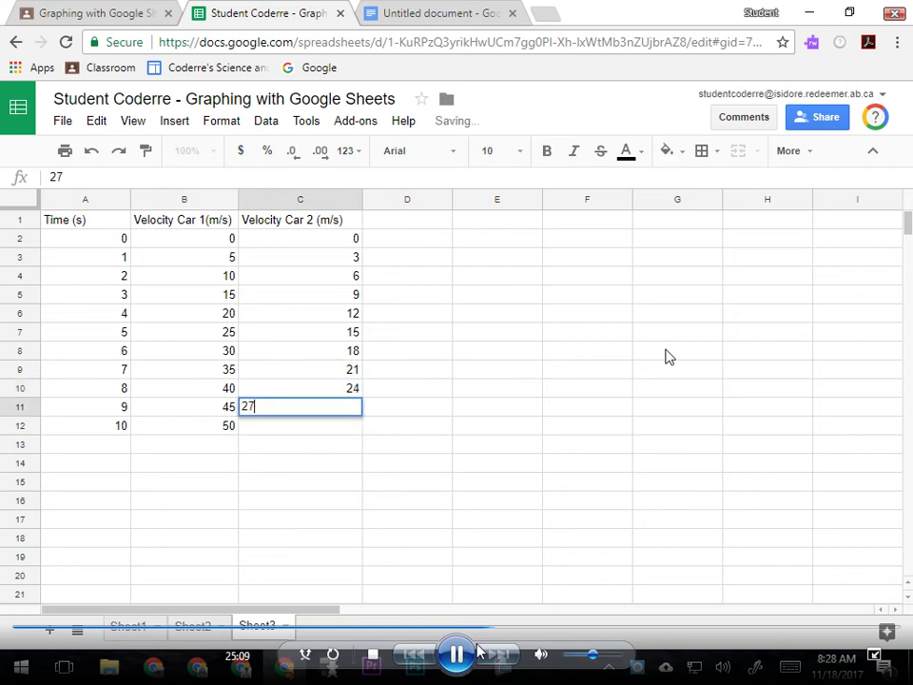
pyautogui.press('Return')
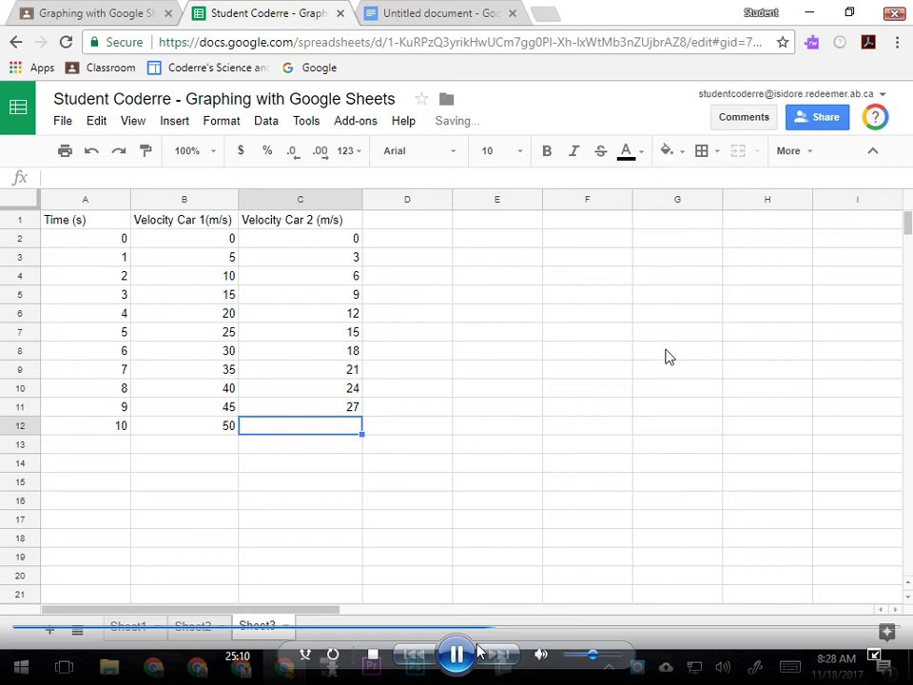
pyautogui.write('30')
pyautogui.click(347, 483)
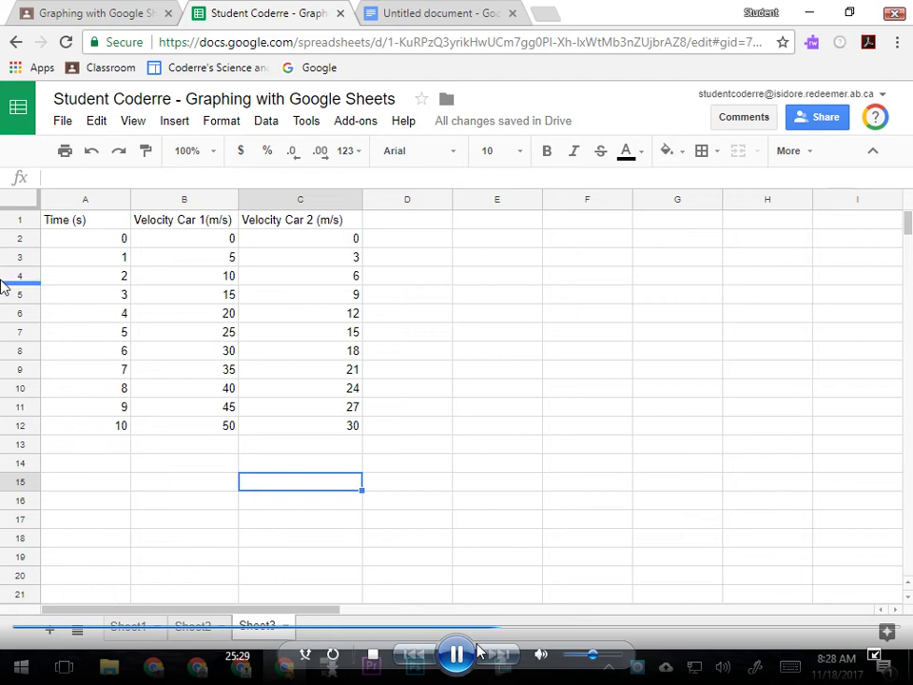
# Select the time and velocity table A1:C12 and insert a chart from it
pyautogui.click(65, 225)
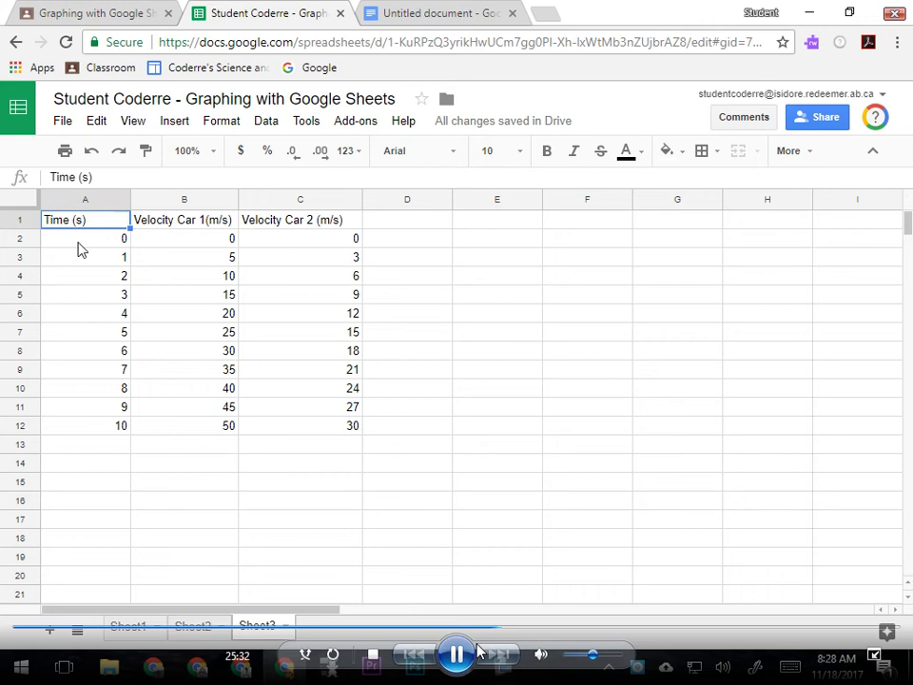
pyautogui.moveTo(73, 226); pyautogui.dragTo(310, 428)
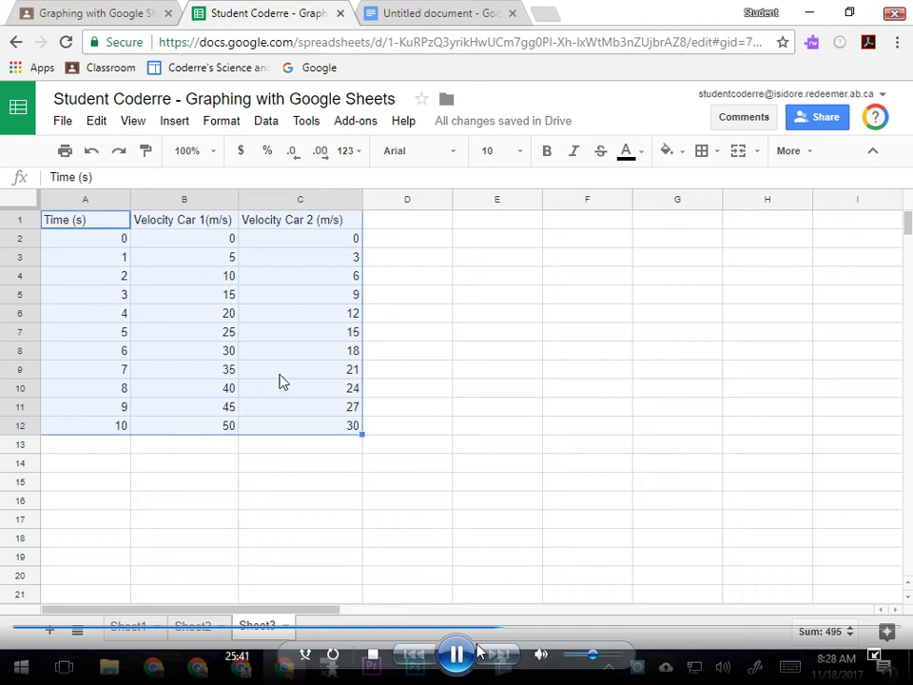
pyautogui.click(175, 126)
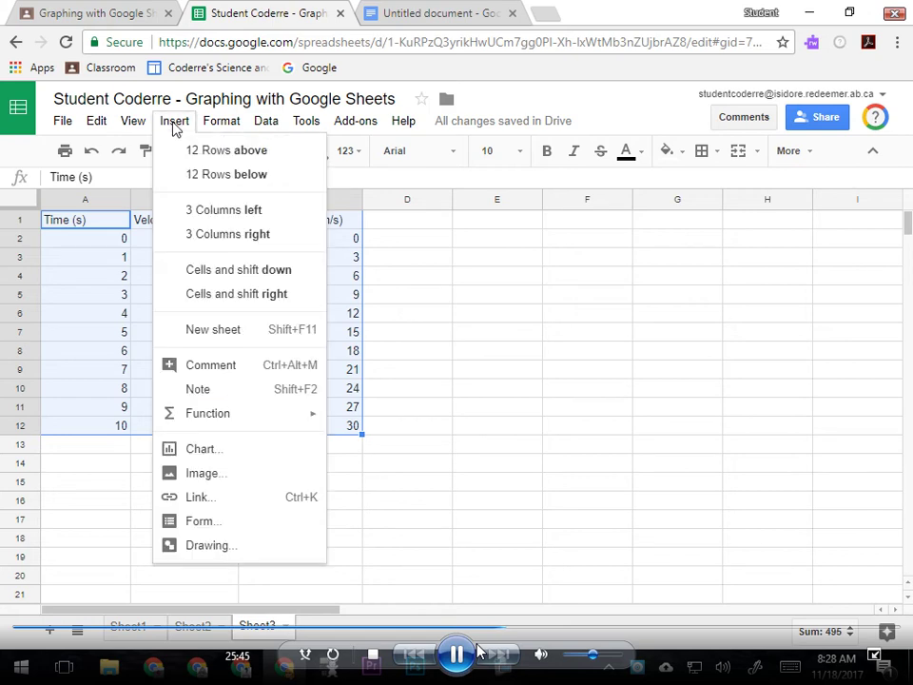
pyautogui.click(195, 456)
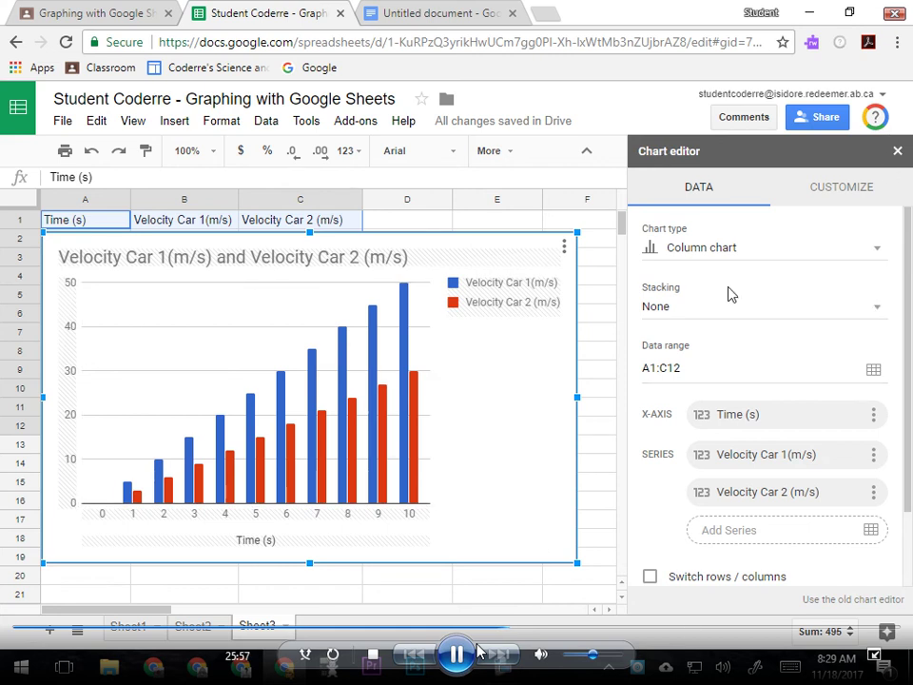
# Switch to the old chart editor and change the chart type to Scatter
pyautogui.click(867, 607)
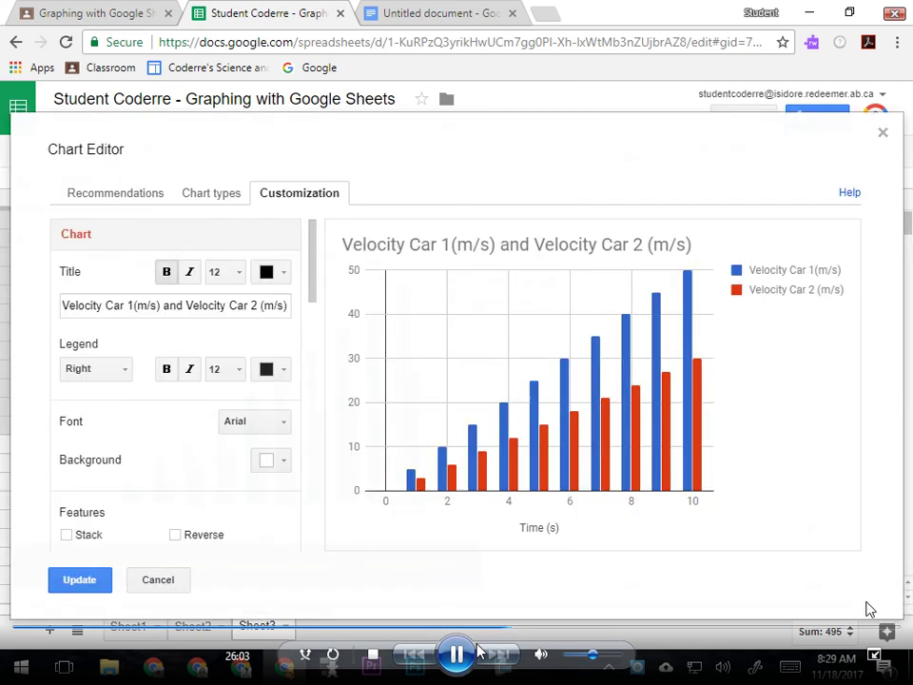
pyautogui.click(227, 202)
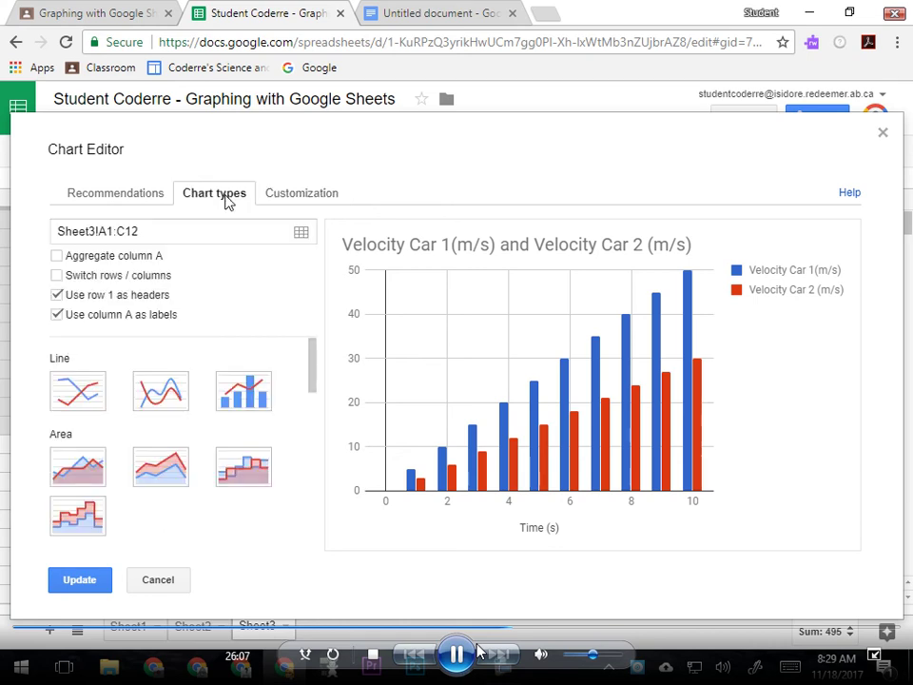
pyautogui.moveTo(310, 358); pyautogui.dragTo(312, 465)
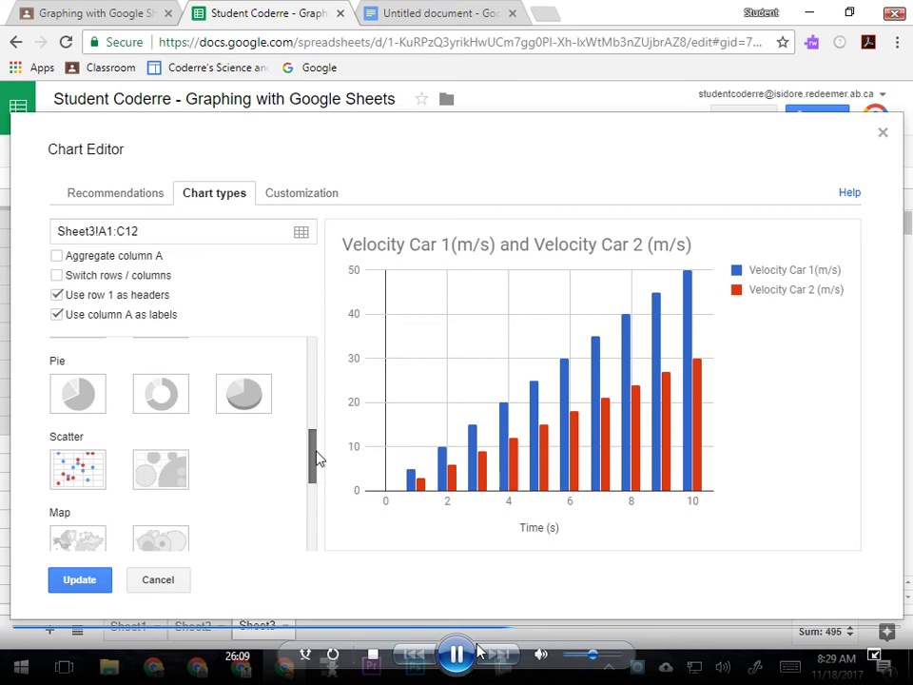
pyautogui.click(67, 471)
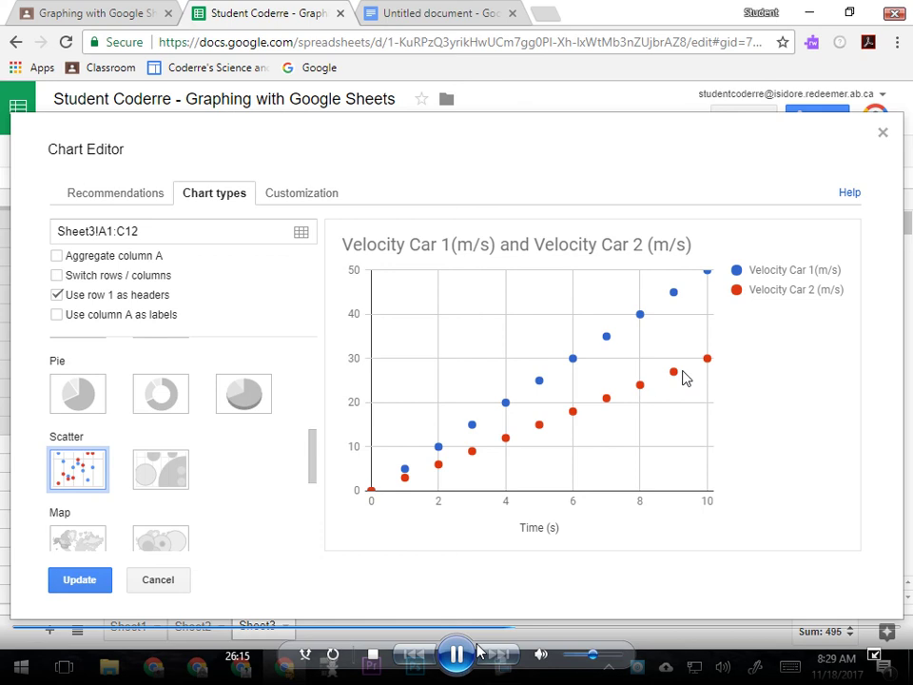
# In Customization, replace the chart title with 'Velocity vs Time Graph'
pyautogui.moveTo(672, 294)
pyautogui.click(297, 195)
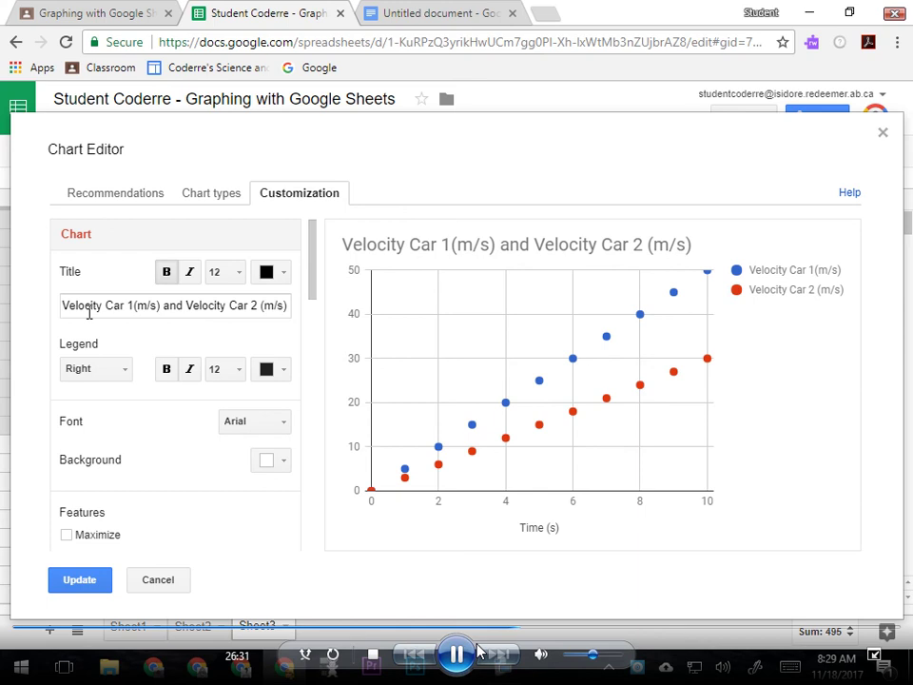
pyautogui.moveTo(60, 307); pyautogui.dragTo(309, 316)
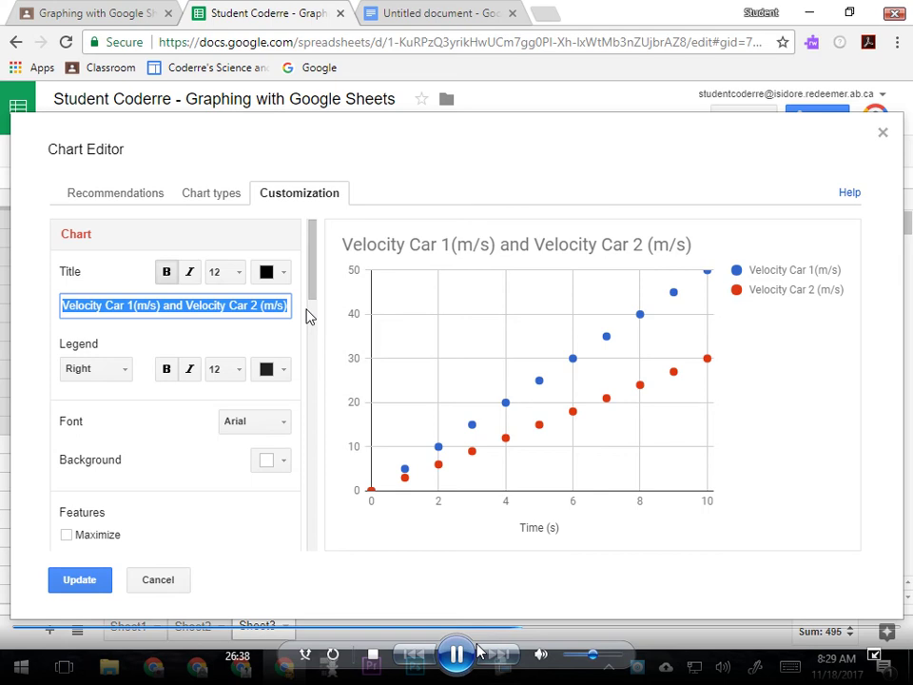
pyautogui.write('Velocity vs Time Graph')
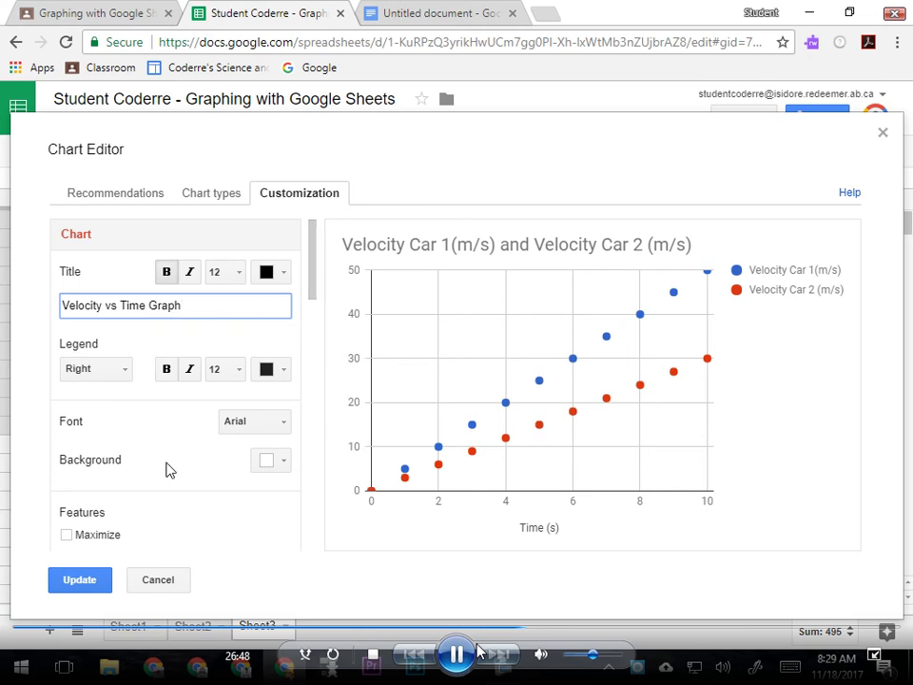
pyautogui.click(553, 228)
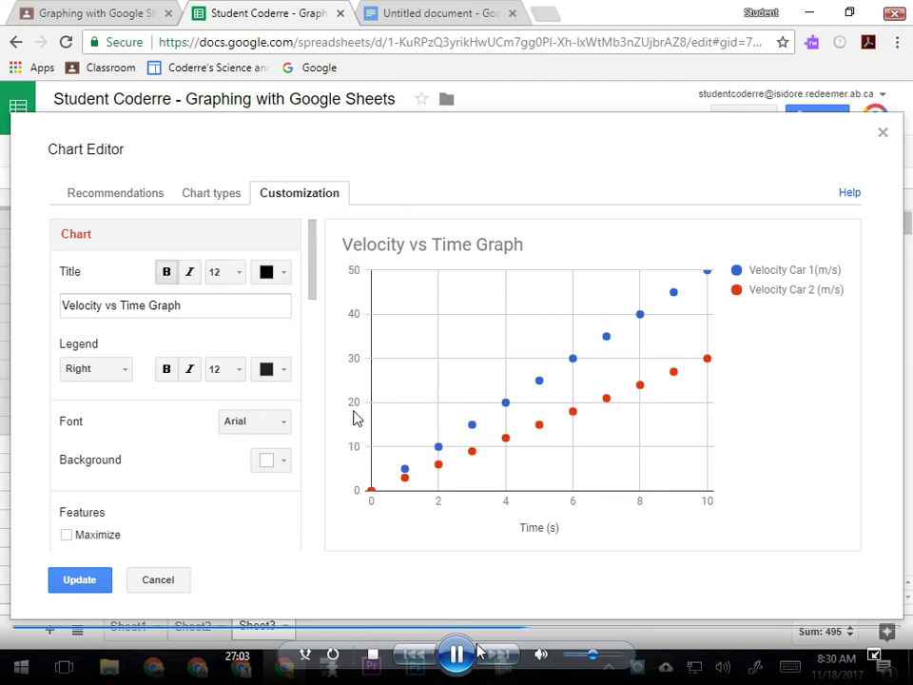
pyautogui.moveTo(316, 259); pyautogui.dragTo(315, 282)
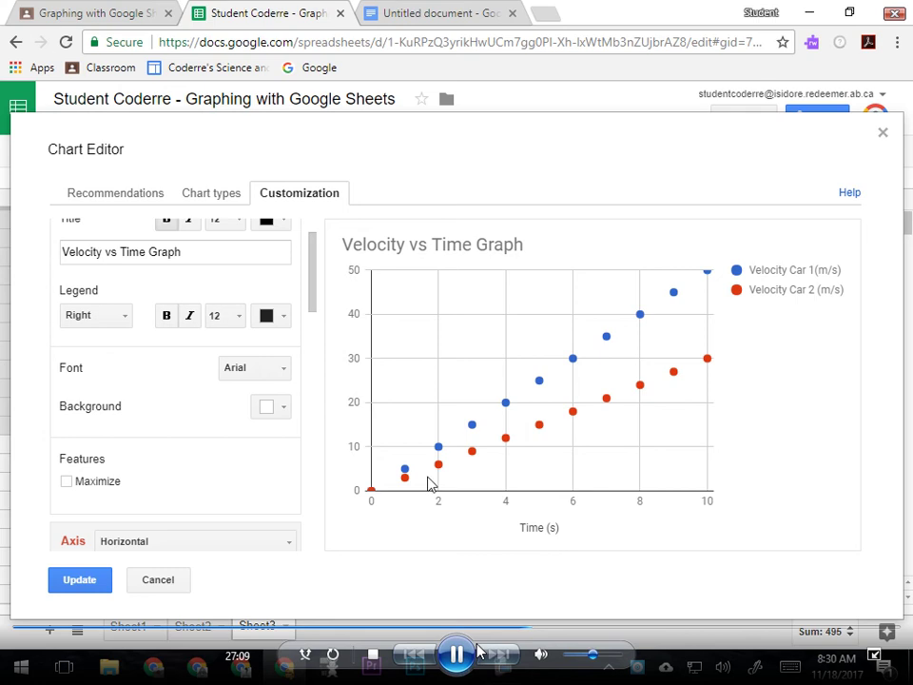
pyautogui.moveTo(314, 262); pyautogui.dragTo(301, 337)
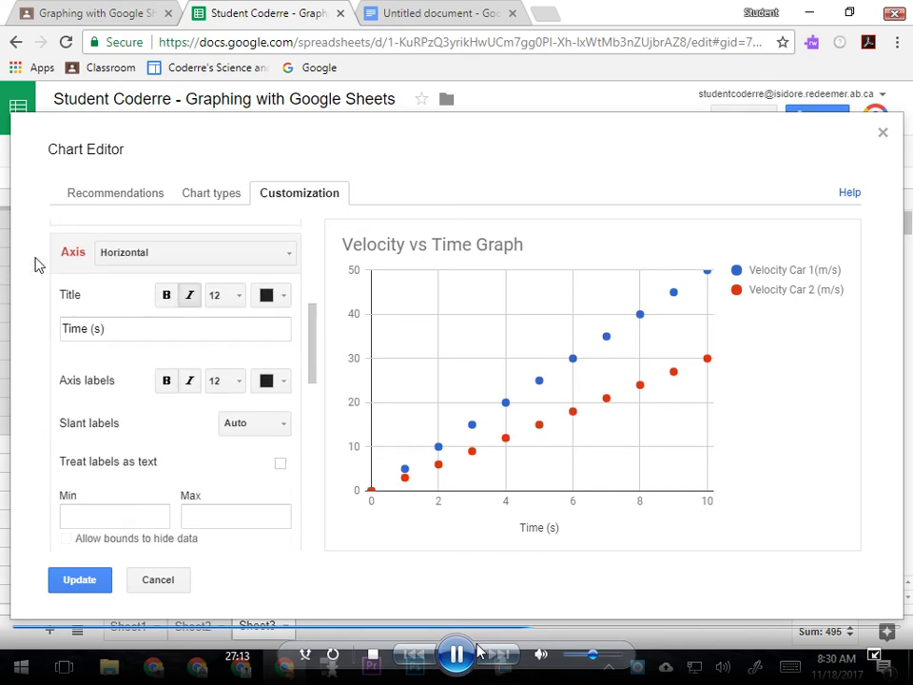
# Set the Left vertical axis title to 'Velocity (m/s)'
pyautogui.click(289, 255)
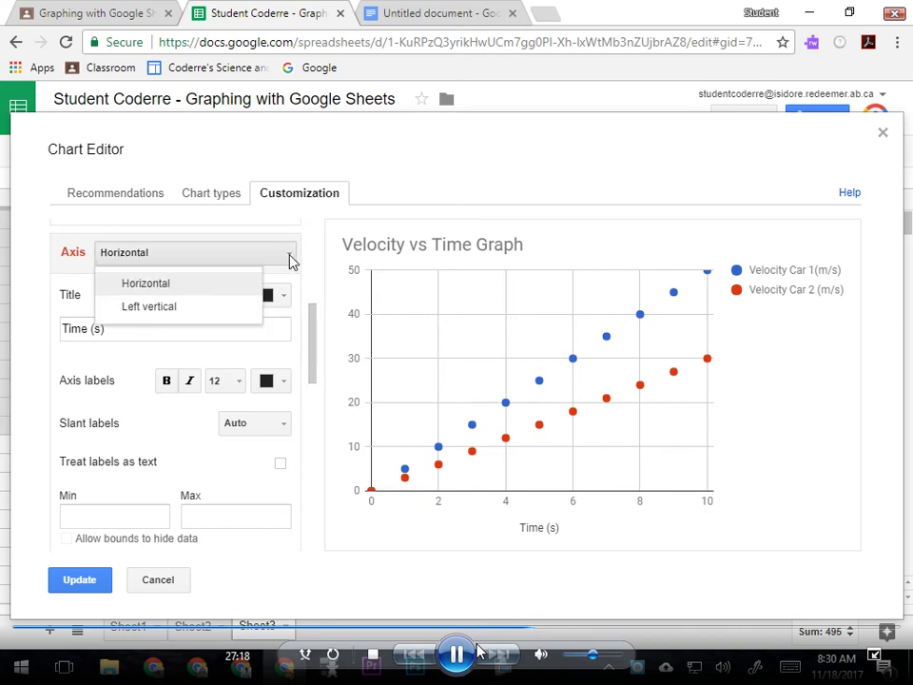
pyautogui.click(159, 307)
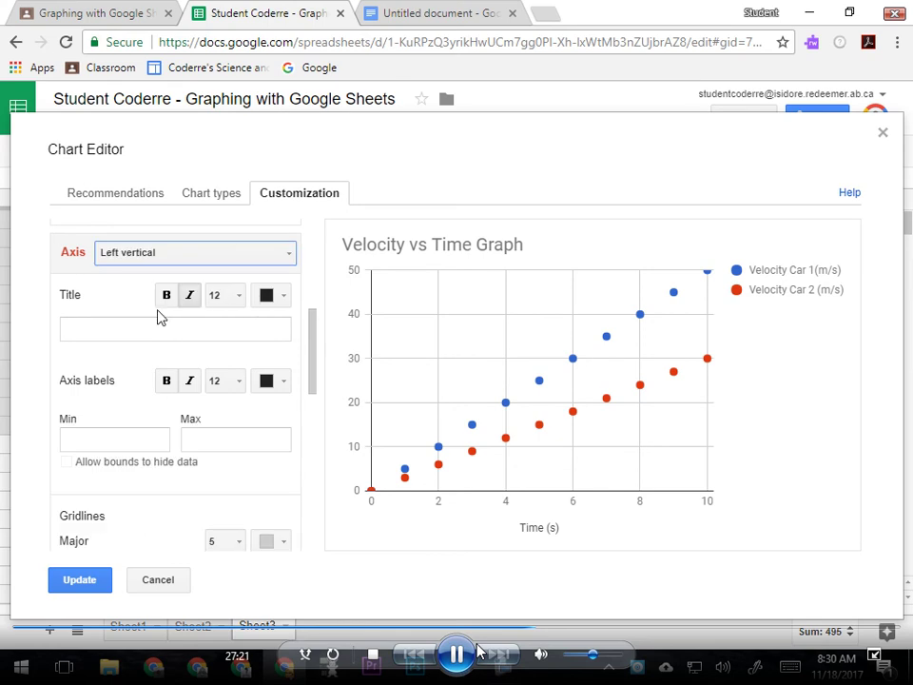
pyautogui.click(95, 329)
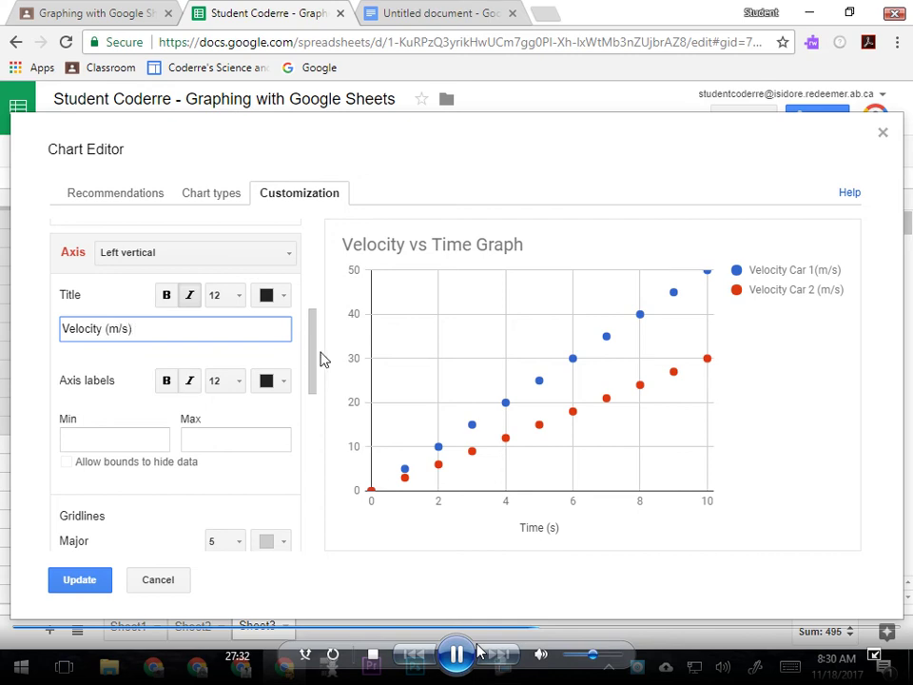
pyautogui.click(108, 413)
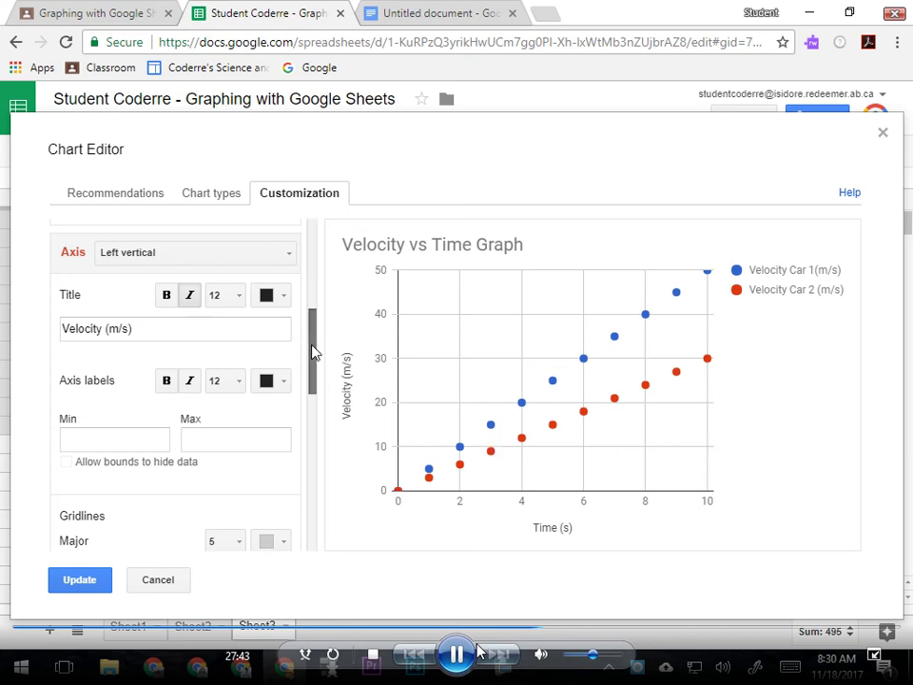
pyautogui.moveTo(313, 352); pyautogui.dragTo(313, 499)
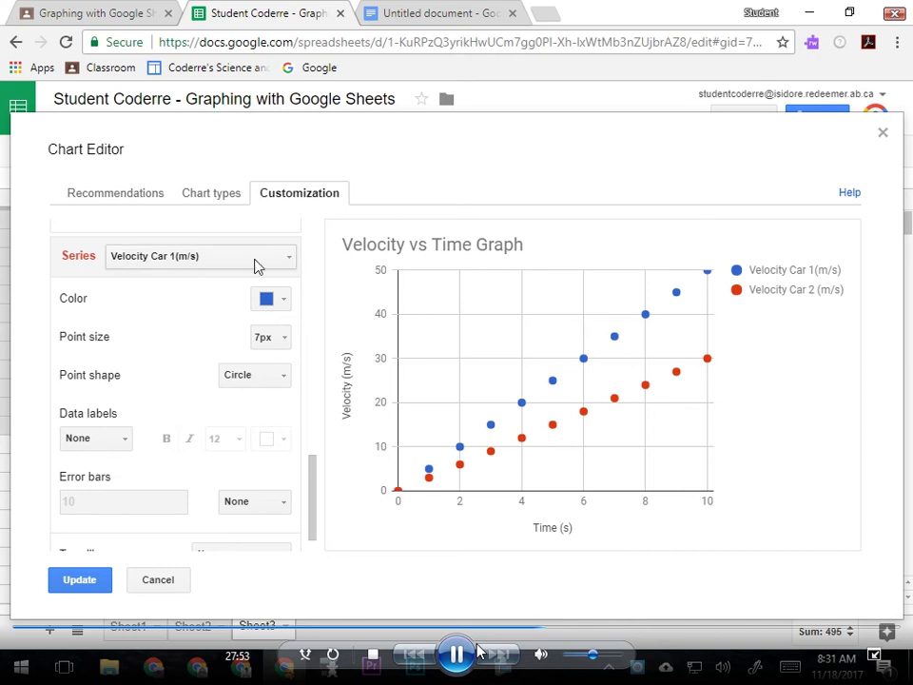
# Set the point size of the Velocity Car 1(m/s) series to 2px
pyautogui.click(290, 266)
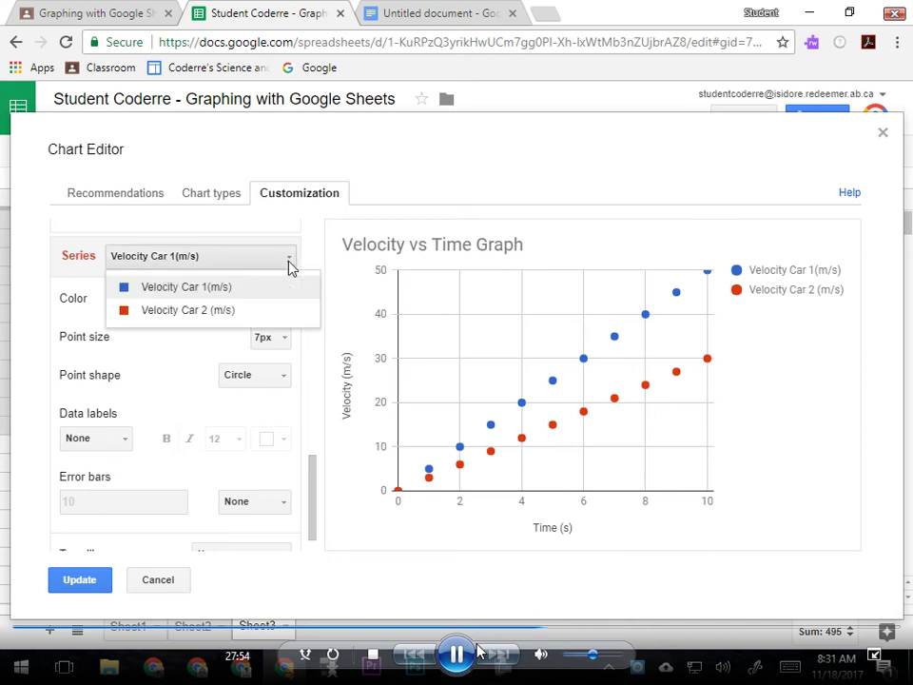
pyautogui.click(196, 285)
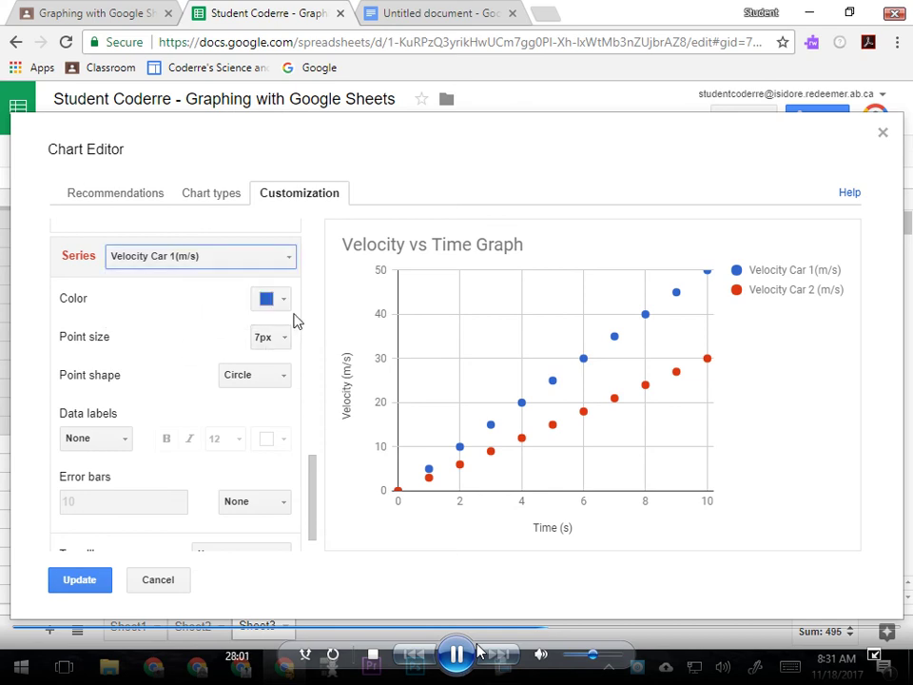
pyautogui.click(284, 339)
pyautogui.click(274, 391)
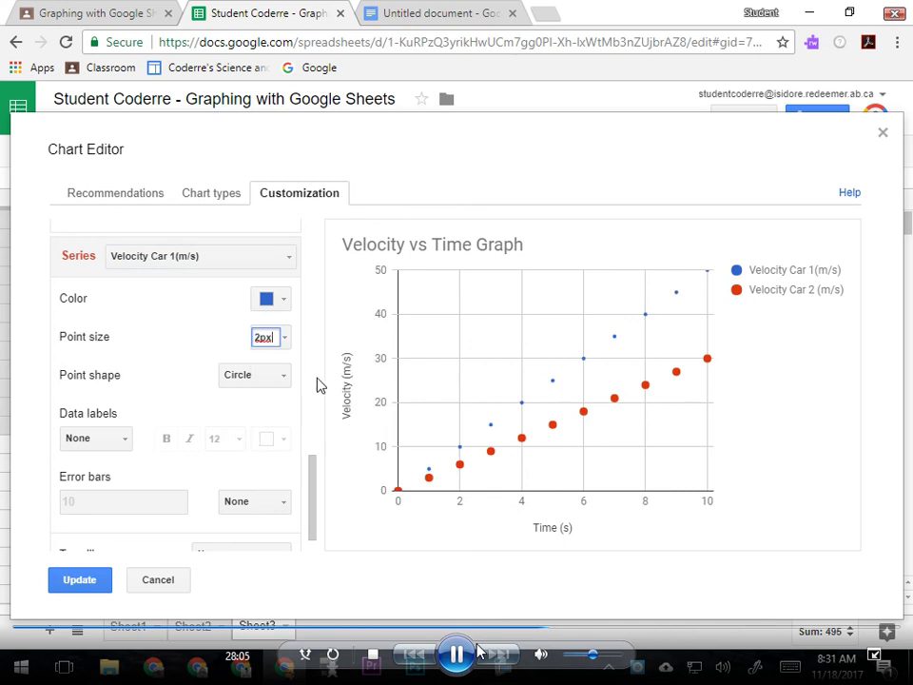
pyautogui.moveTo(312, 467); pyautogui.dragTo(312, 483)
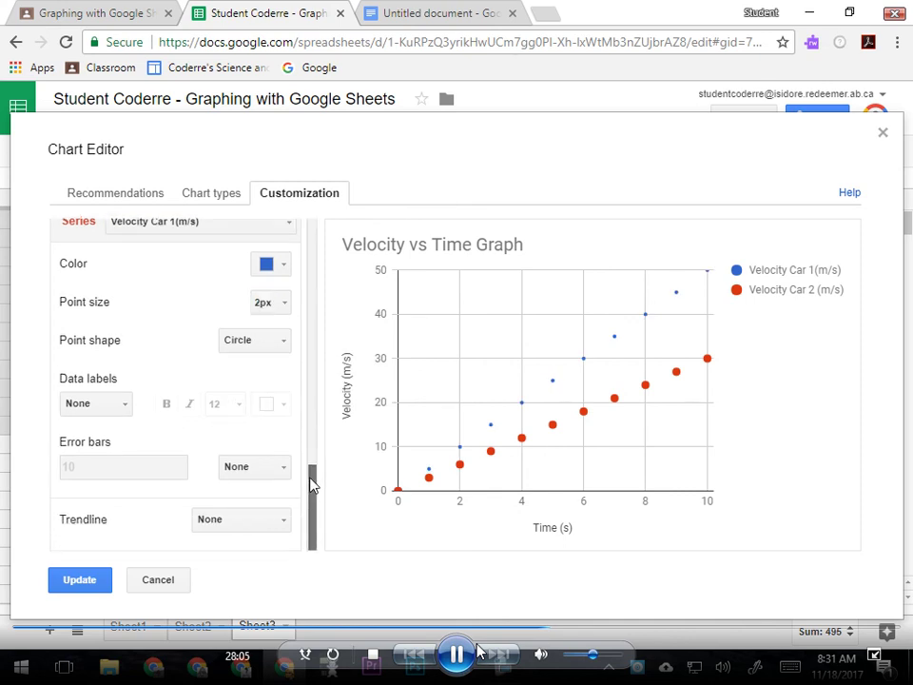
# Give Velocity Car 1 a Linear trendline labelled with its equation, 5*x + 0
pyautogui.click(282, 526)
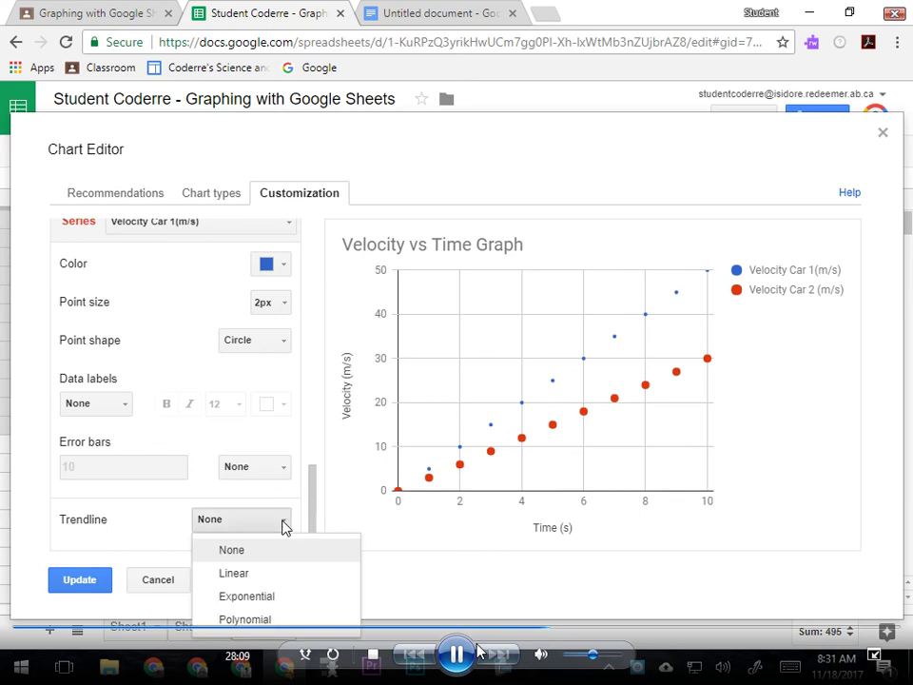
pyautogui.click(241, 575)
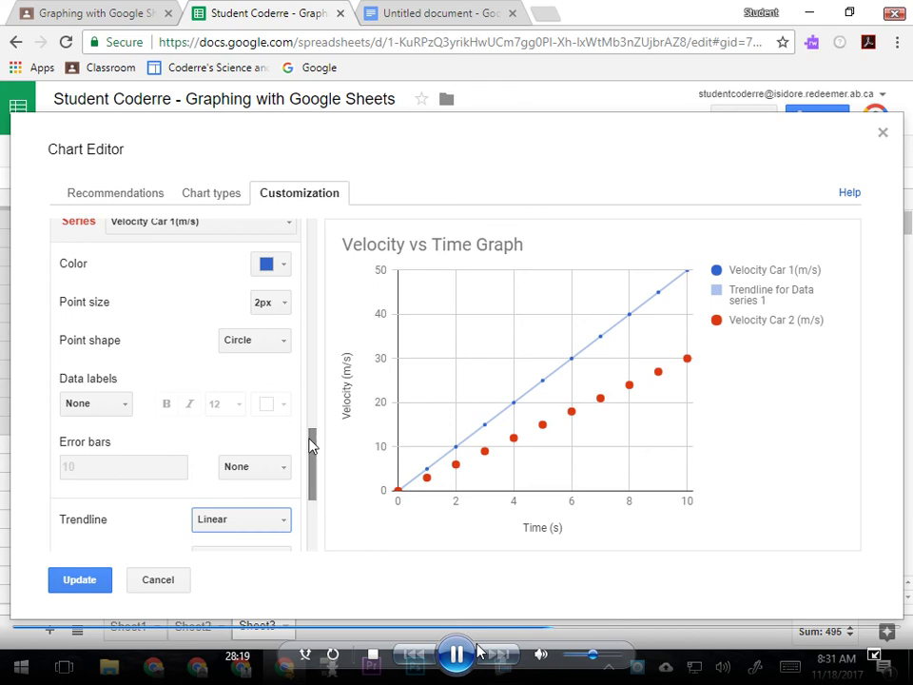
pyautogui.moveTo(312, 447); pyautogui.dragTo(312, 482)
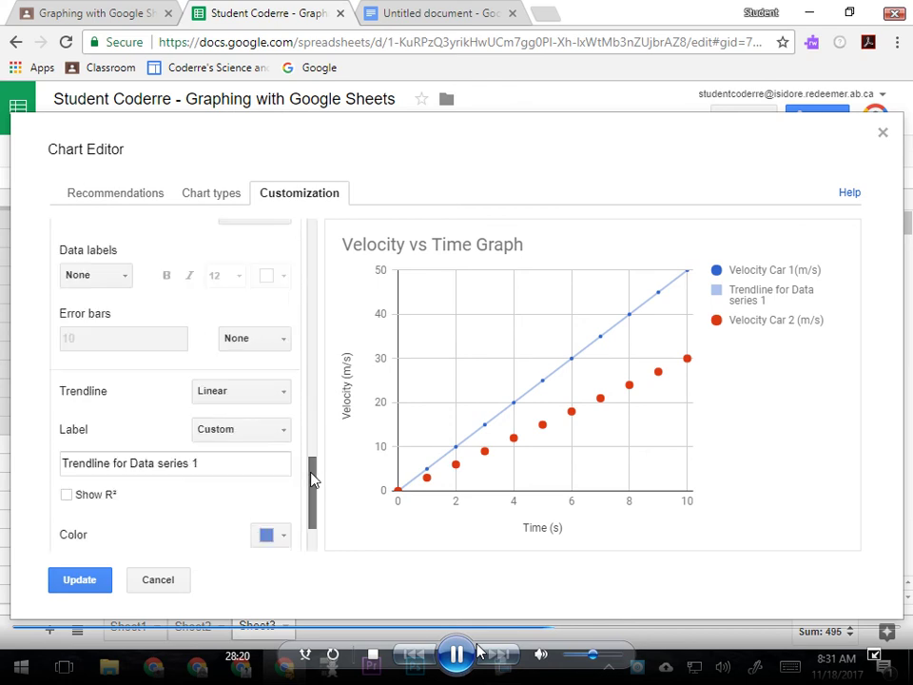
pyautogui.click(281, 430)
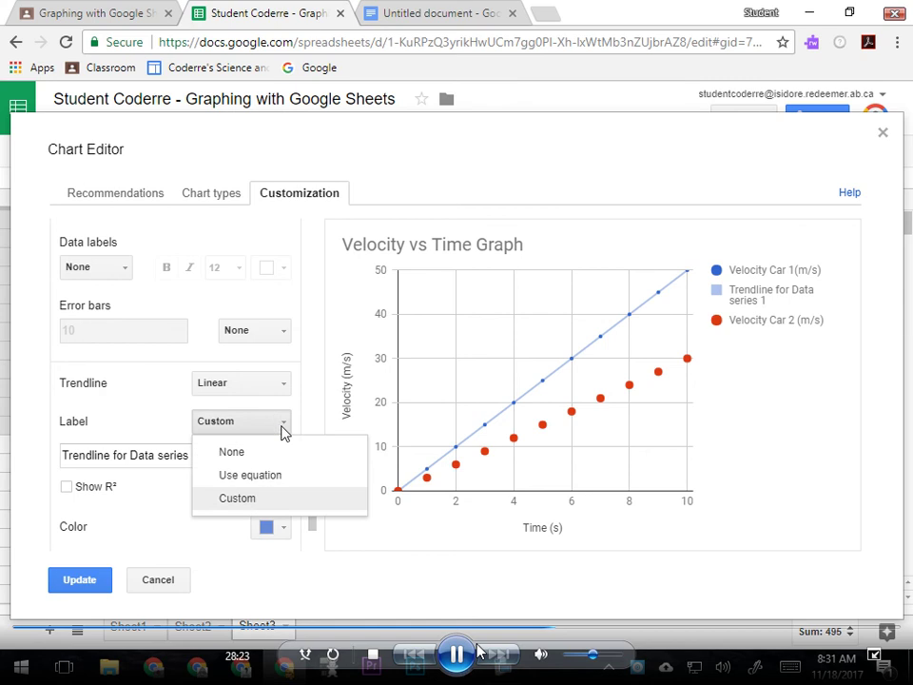
pyautogui.click(248, 475)
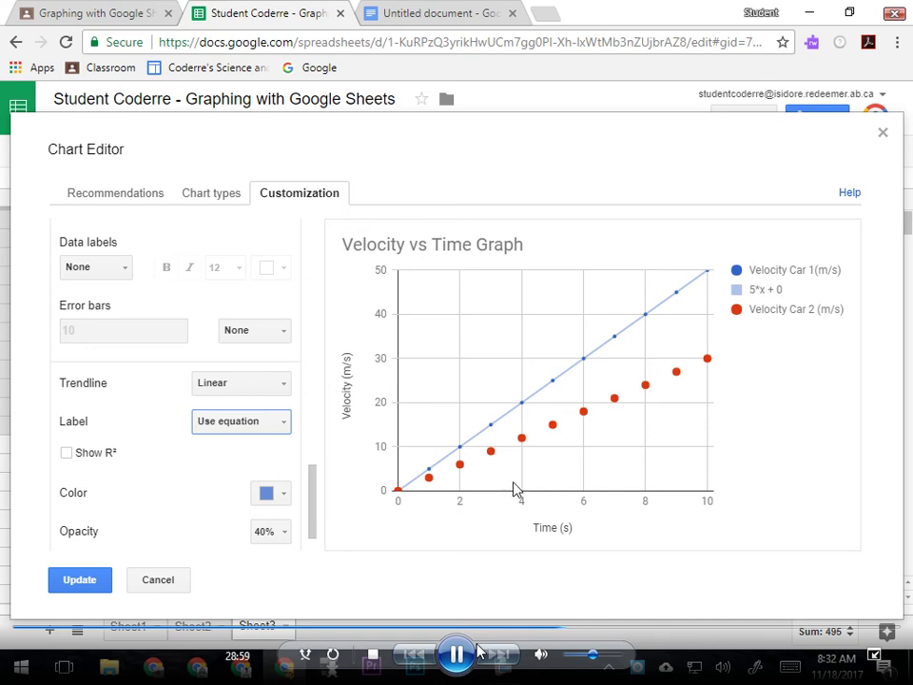
# In the chart editor, give the Velocity Car 2 series a 2px point size and a linear trendline
pyautogui.moveTo(312, 513); pyautogui.dragTo(318, 473)
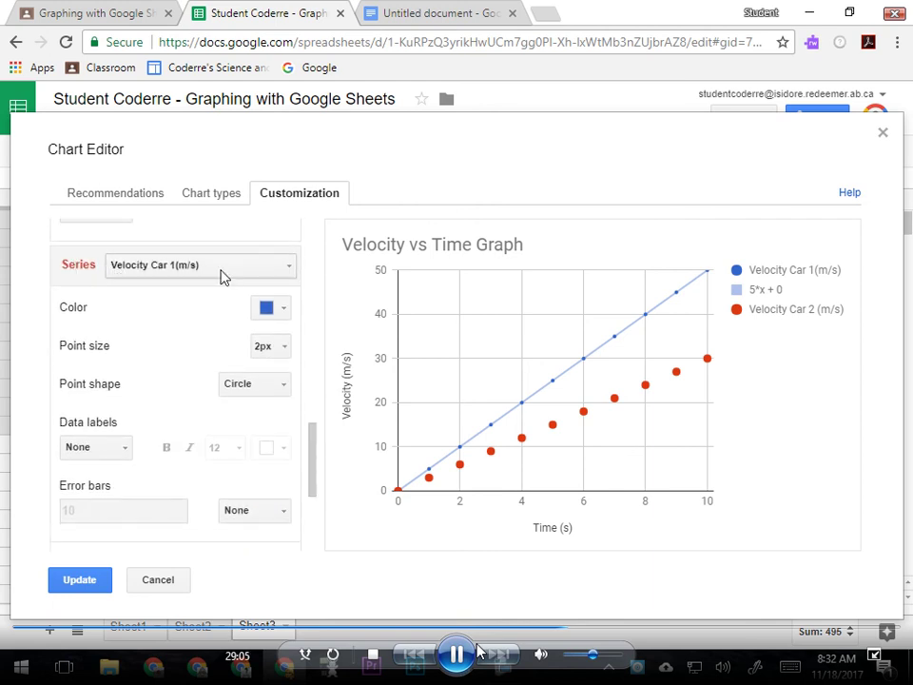
pyautogui.click(290, 271)
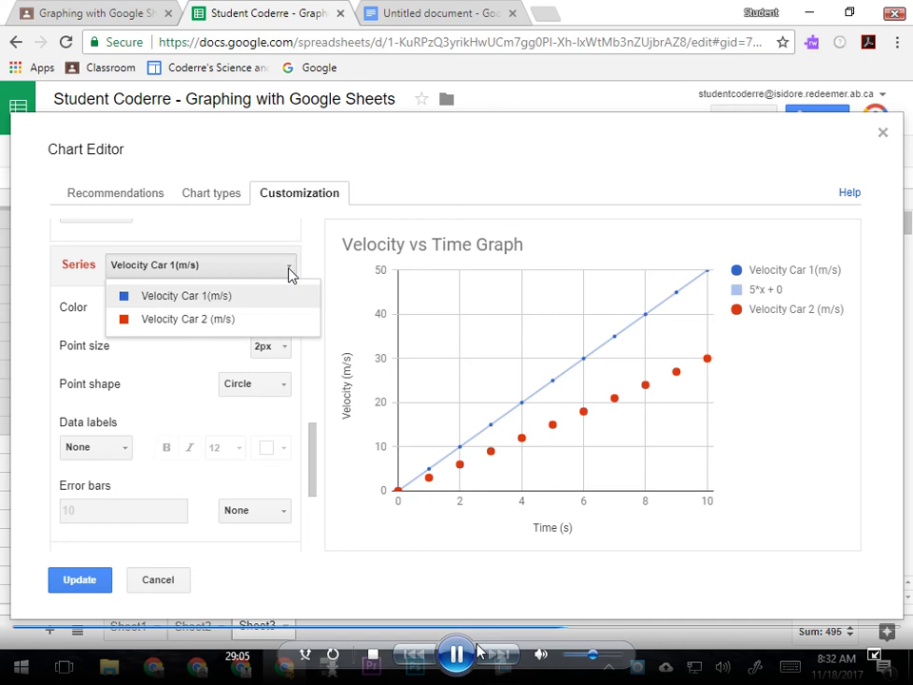
pyautogui.click(189, 324)
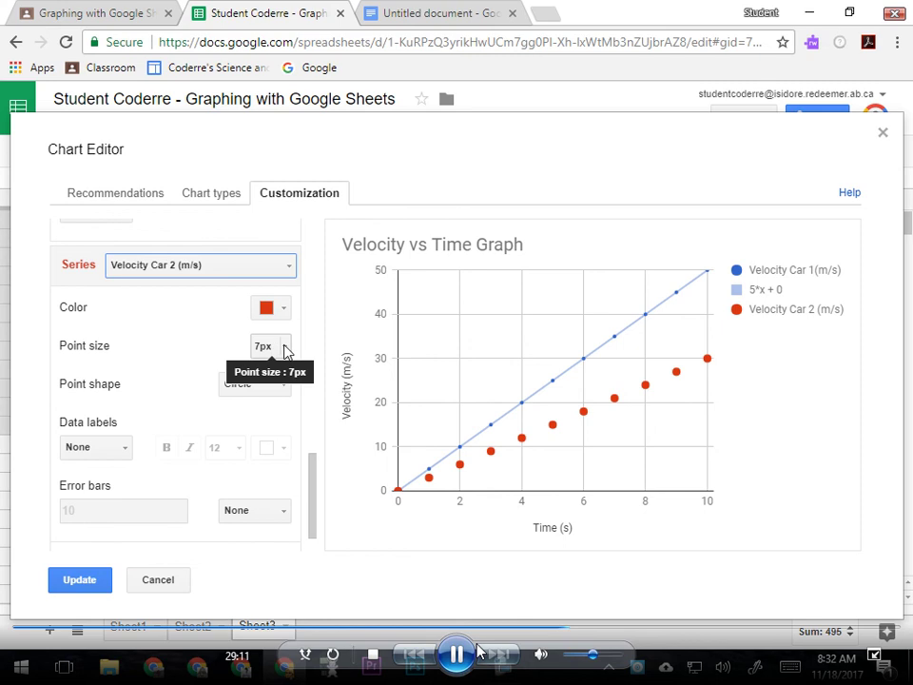
pyautogui.click(285, 348)
pyautogui.click(286, 401)
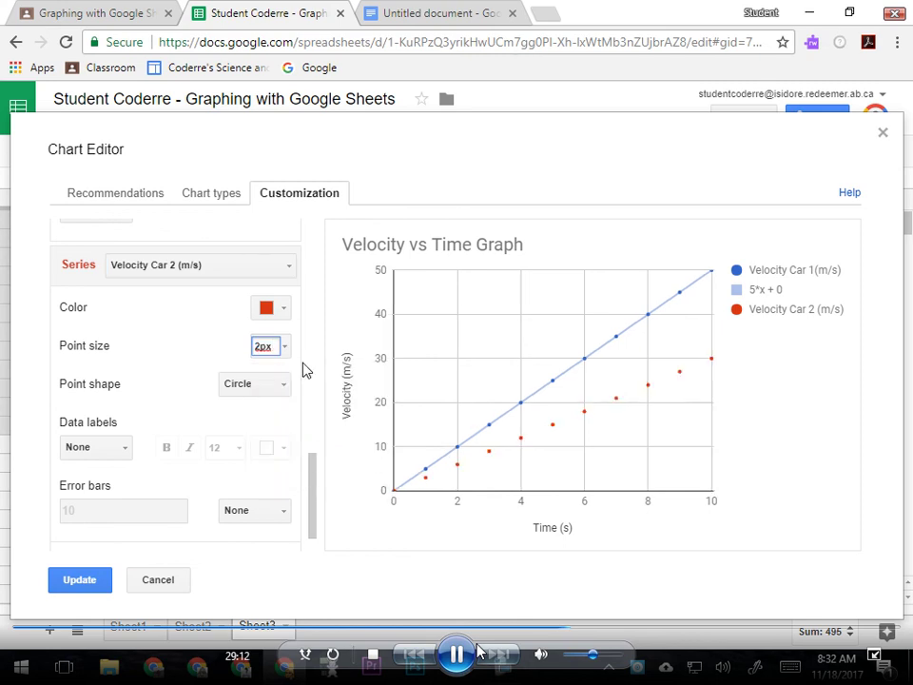
pyautogui.scroll(-1, 316, 483)
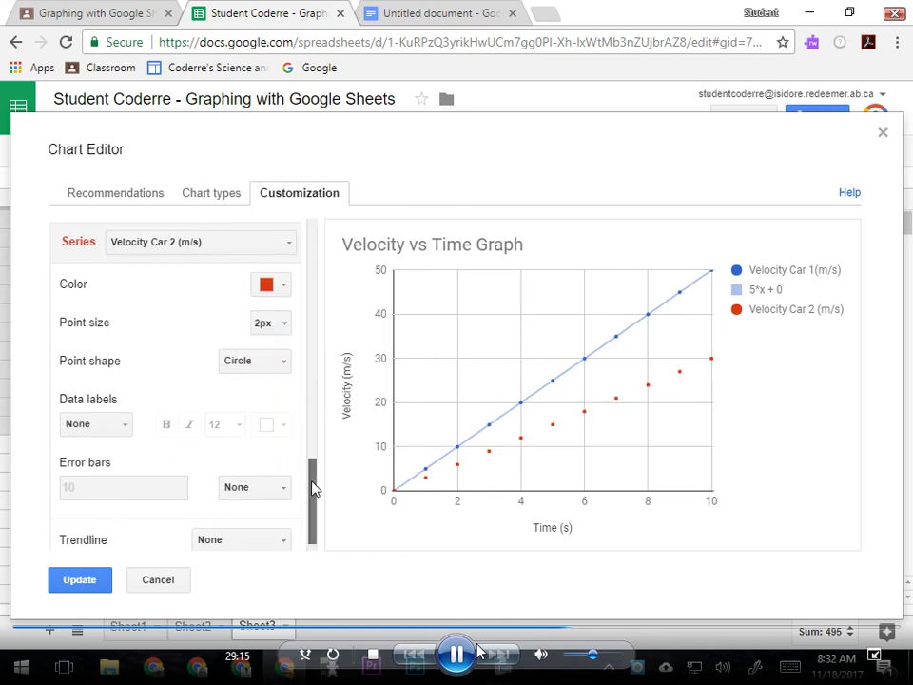
pyautogui.click(282, 528)
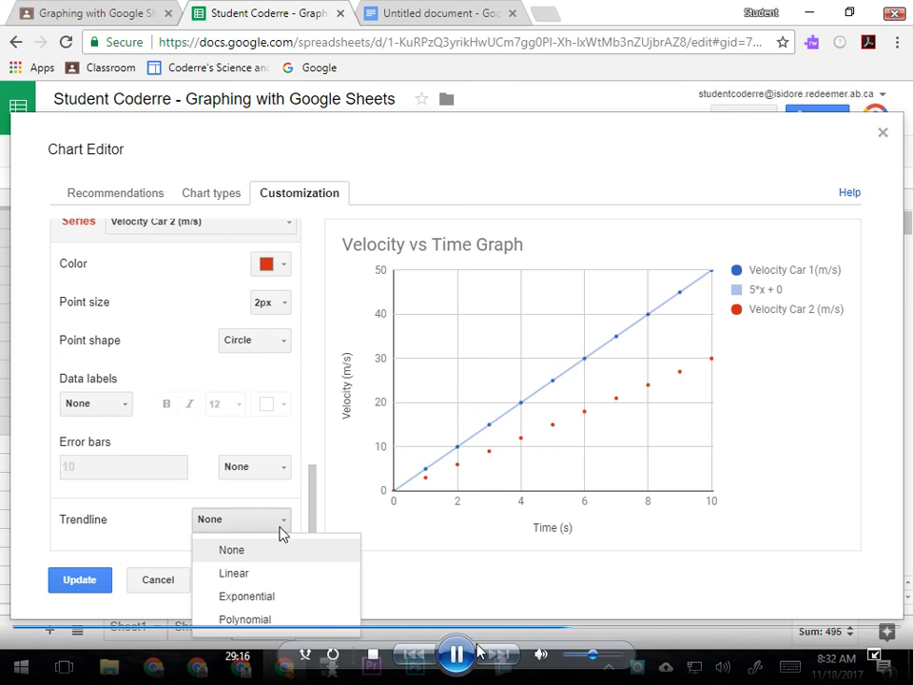
pyautogui.click(236, 577)
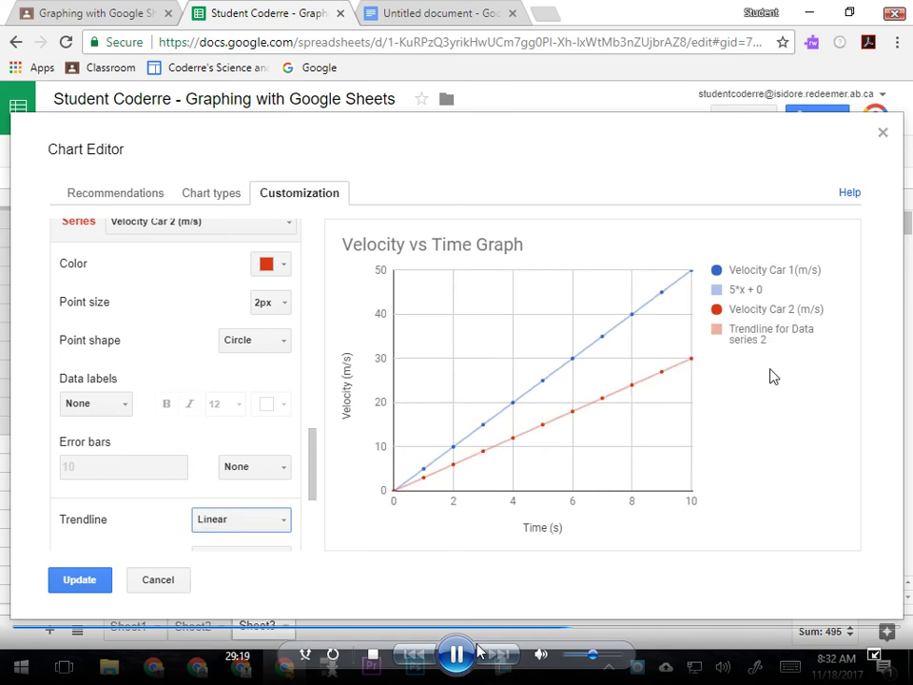
# Label car 2's trendline with its equation, 3*x + 0, and apply the chart update
pyautogui.moveTo(316, 467); pyautogui.dragTo(313, 494)
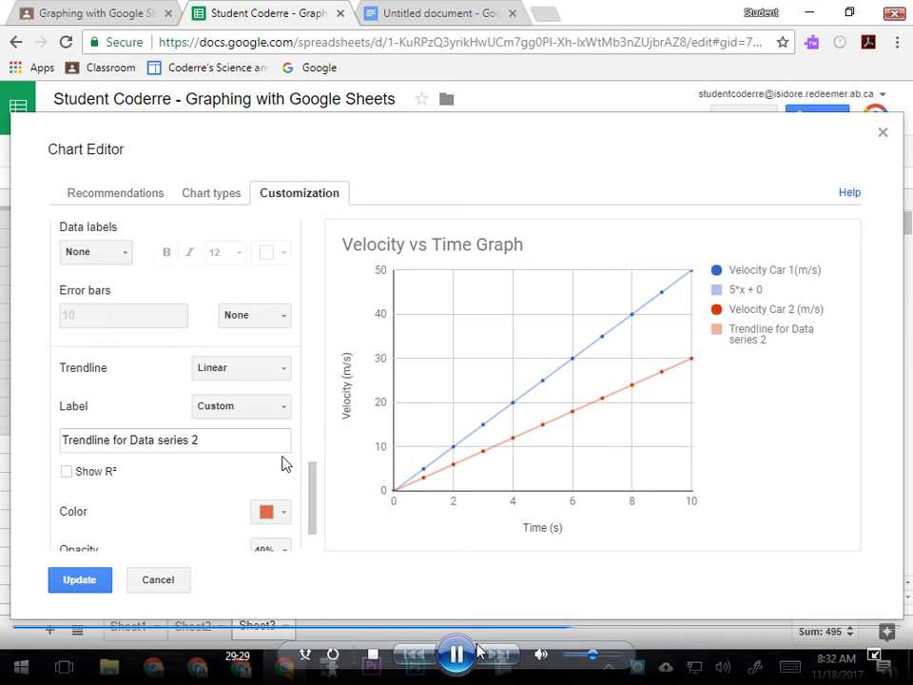
pyautogui.moveTo(312, 503); pyautogui.dragTo(313, 515)
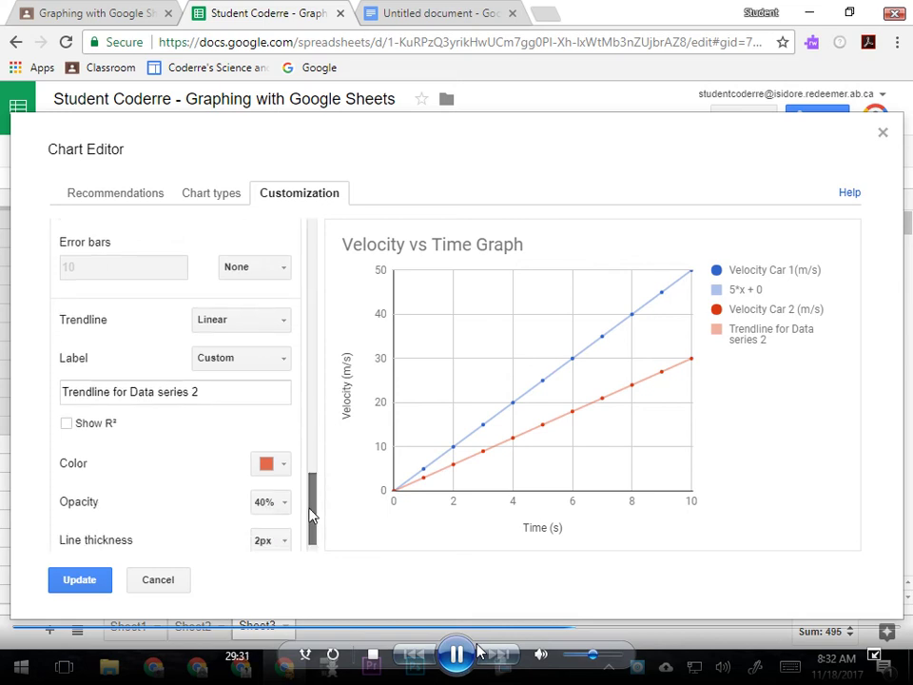
pyautogui.click(282, 376)
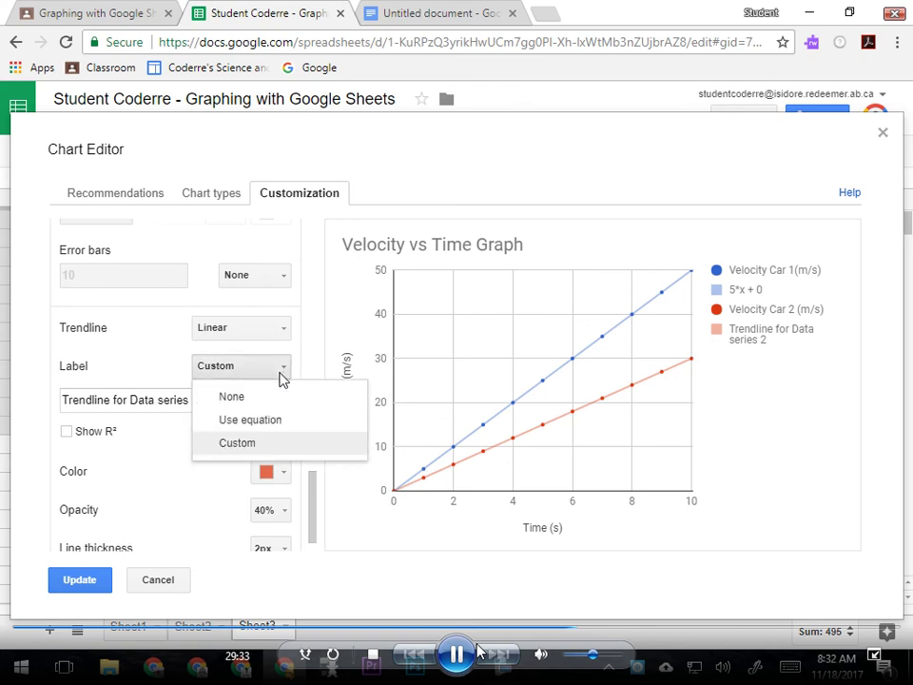
pyautogui.click(267, 427)
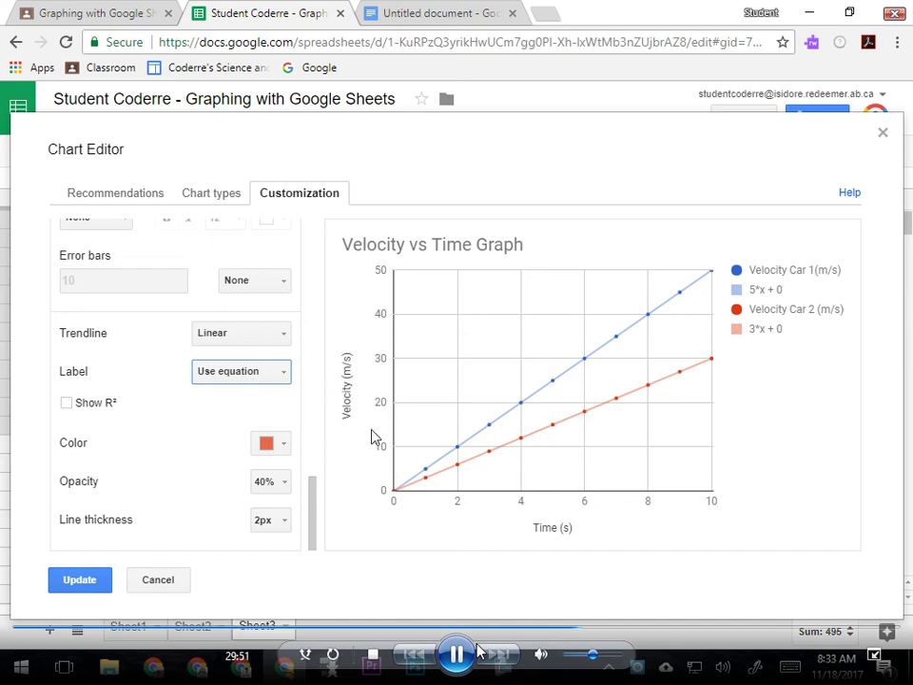
pyautogui.click(83, 582)
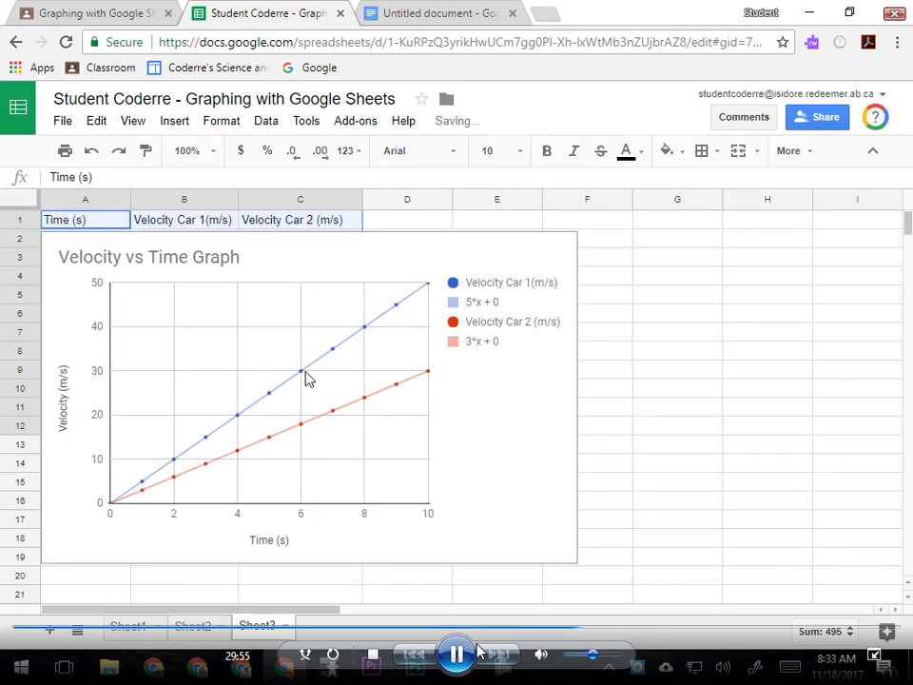
# Drag the velocity chart right over columns D–I to uncover the data in columns A–C
pyautogui.moveTo(423, 253); pyautogui.dragTo(737, 243)
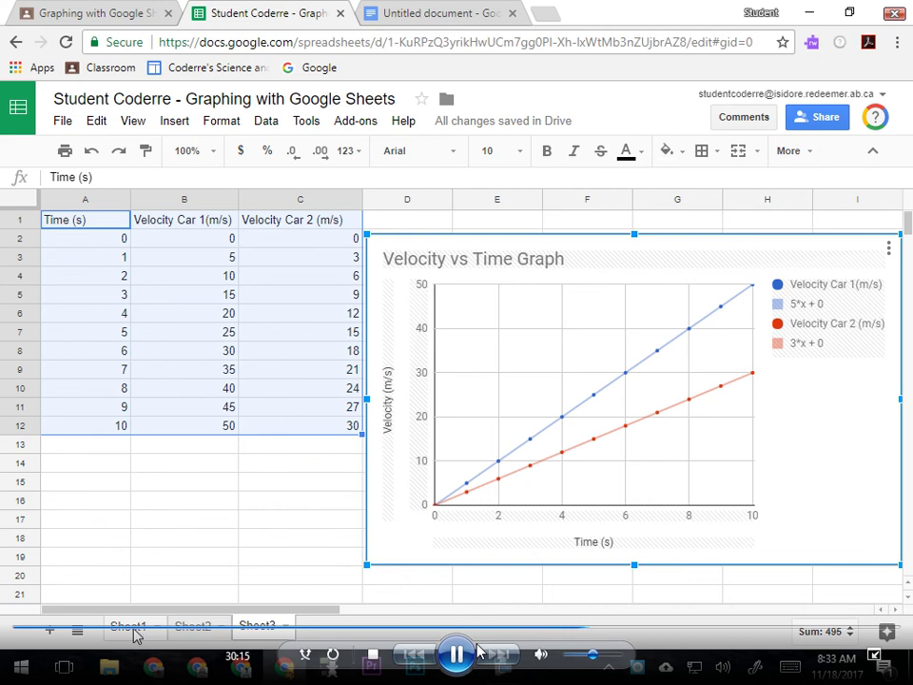
# Show Sheet1's Position vs. Time chart, then switch to the SMART Notebook page containing it
pyautogui.click(134, 631)
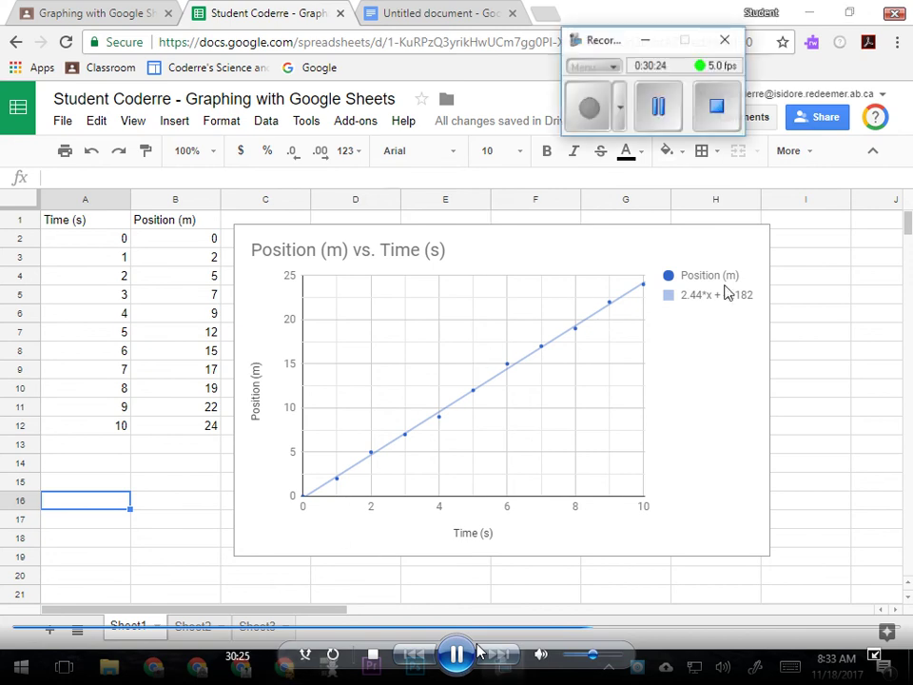
pyautogui.click(647, 106)
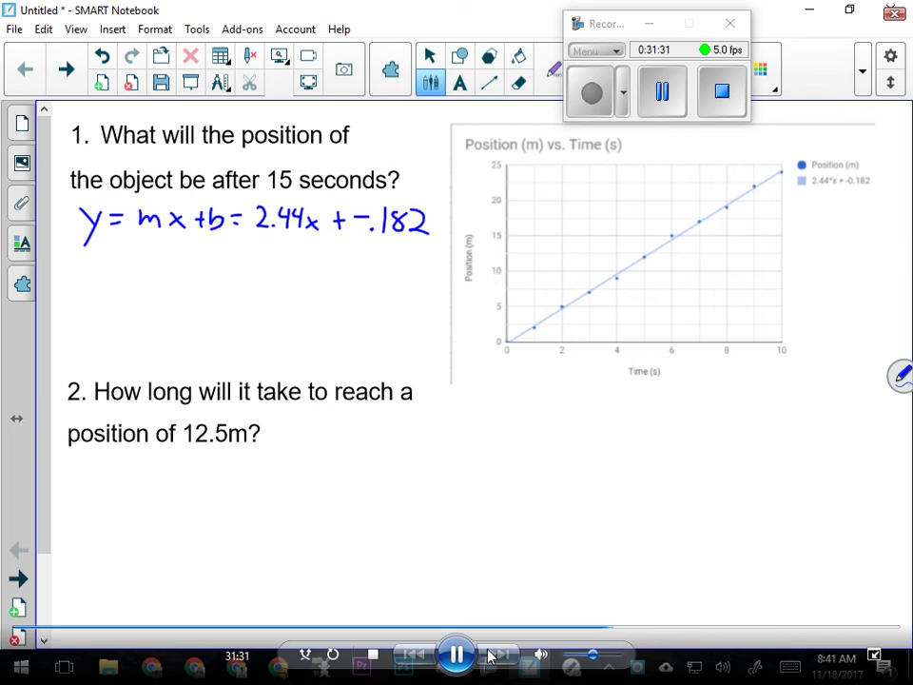
# Draw an oval around the chart's Position (m) axis label
pyautogui.moveTo(478, 252)
pyautogui.mouseDown()
pyautogui.moveTo(468, 302)
pyautogui.moveTo(479, 249)
pyautogui.mouseUp()
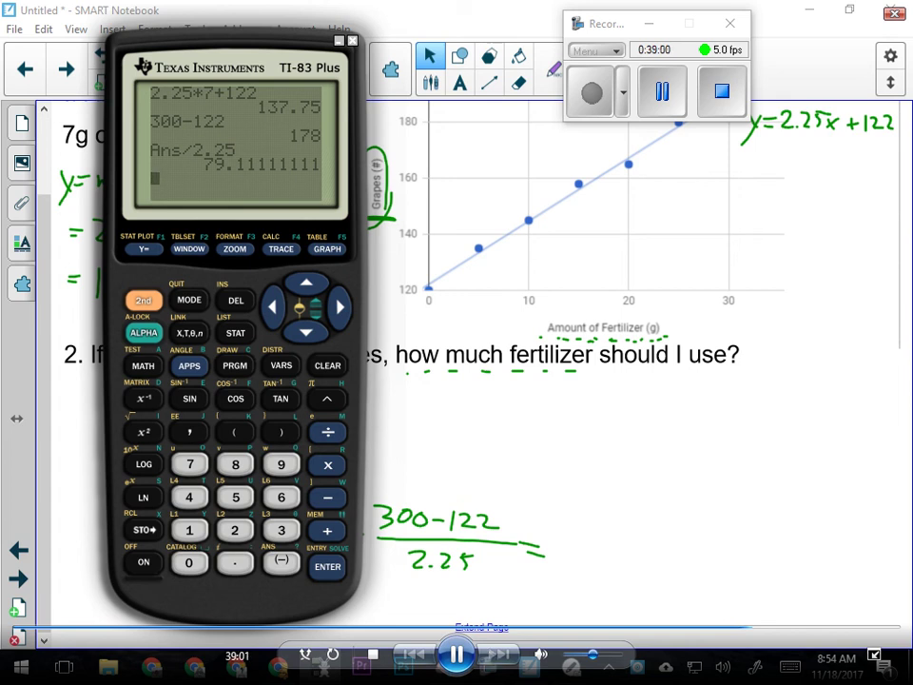
# Pause the lesson video, exit fullscreen, and return Notebook to the select tool
pyautogui.click(454, 666)
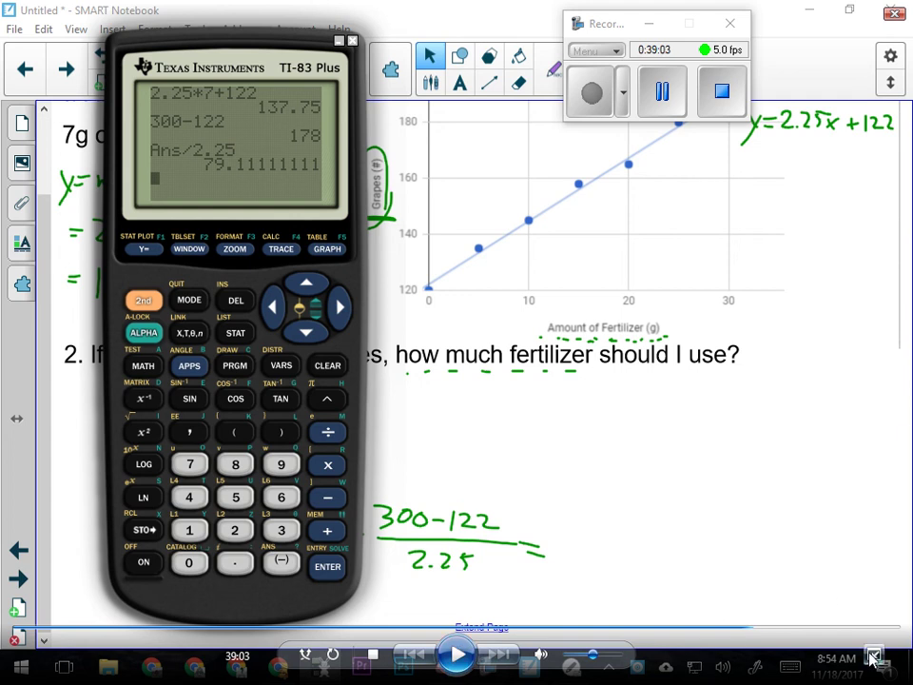
pyautogui.press('Escape')
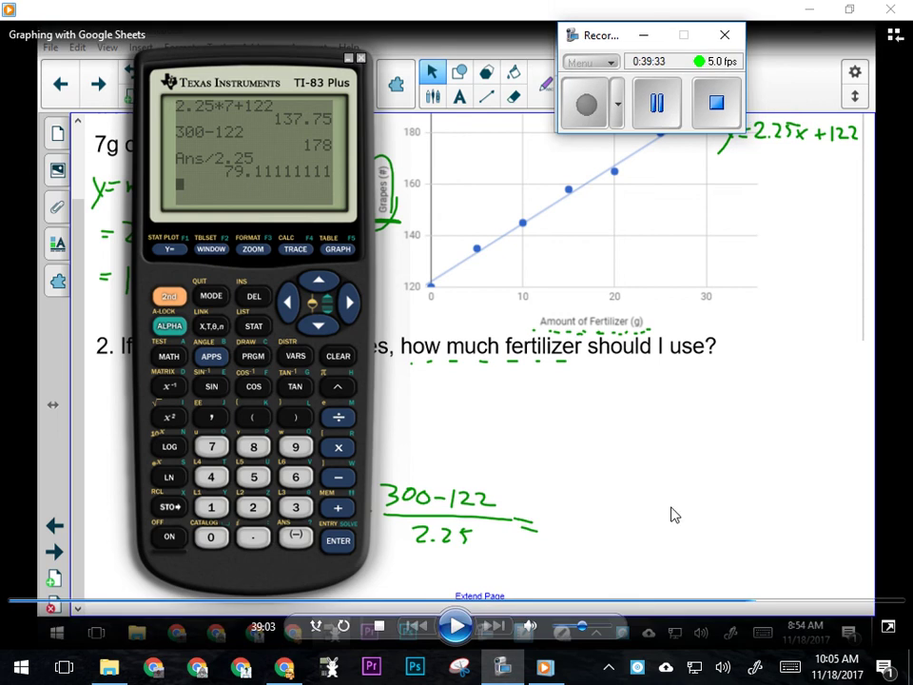
pyautogui.click(693, 25)
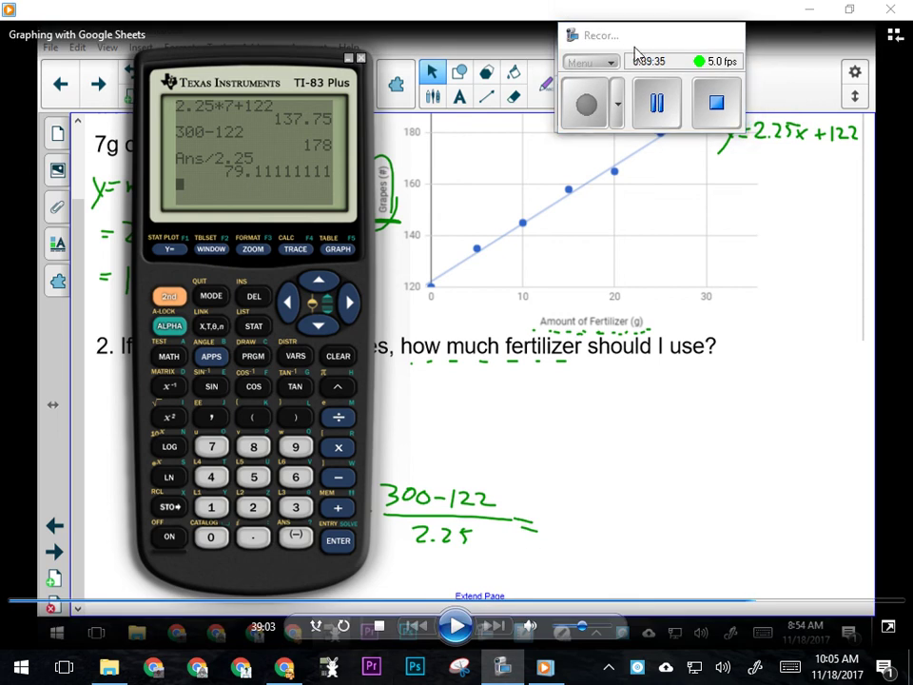
pyautogui.click(447, 614)
pyautogui.click(887, 626)
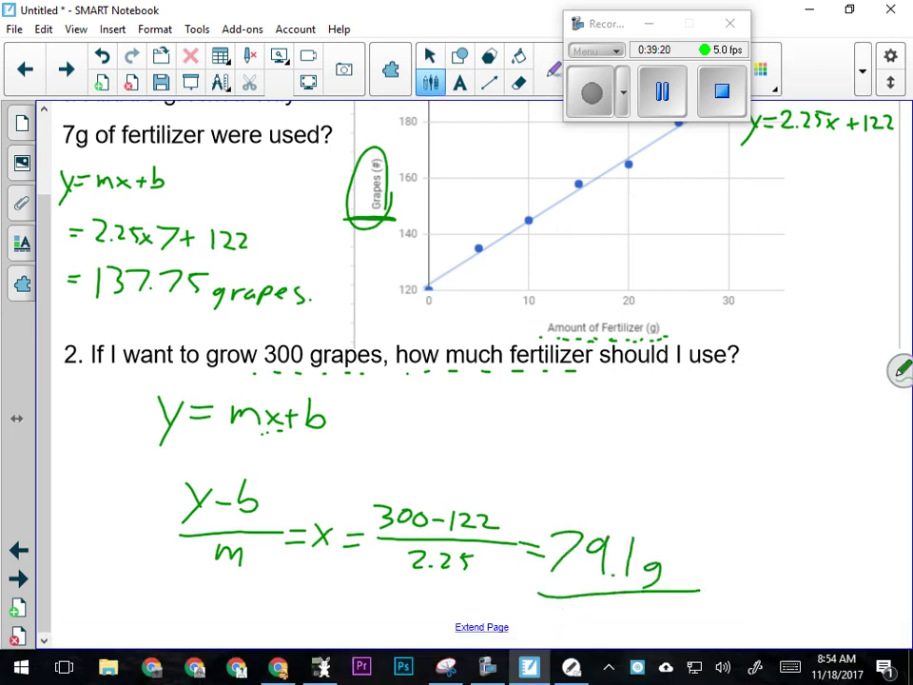
pyautogui.click(430, 55)
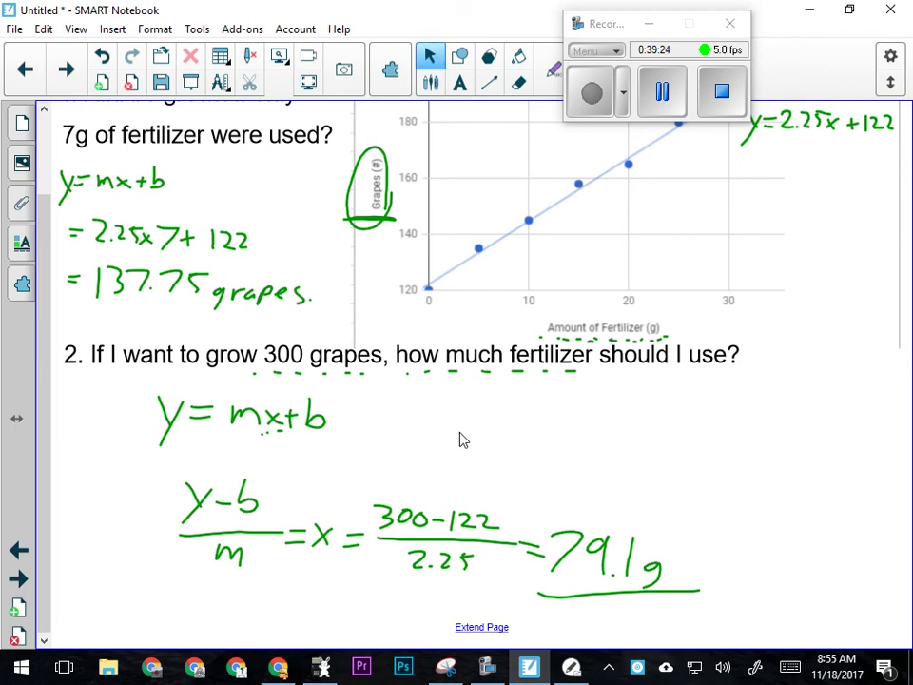
# Display the Notebook page with the Velocity vs Time Graph and car questions 1 and 2
pyautogui.moveTo(611, 420)
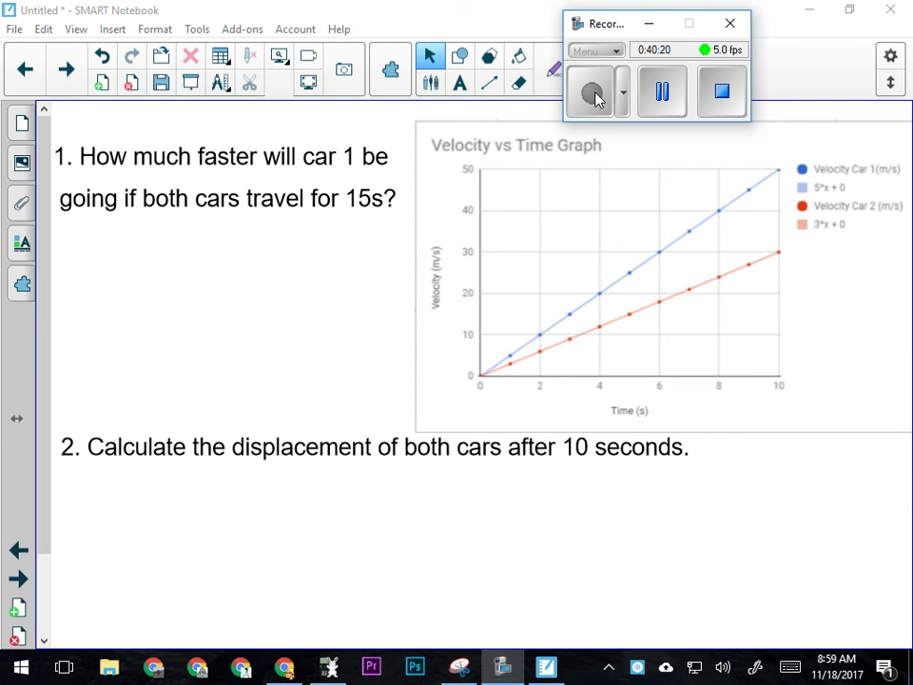
# Circle Velocity (m/s), underline 15s, and write y = under question 1 in blue
pyautogui.moveTo(497, 627)
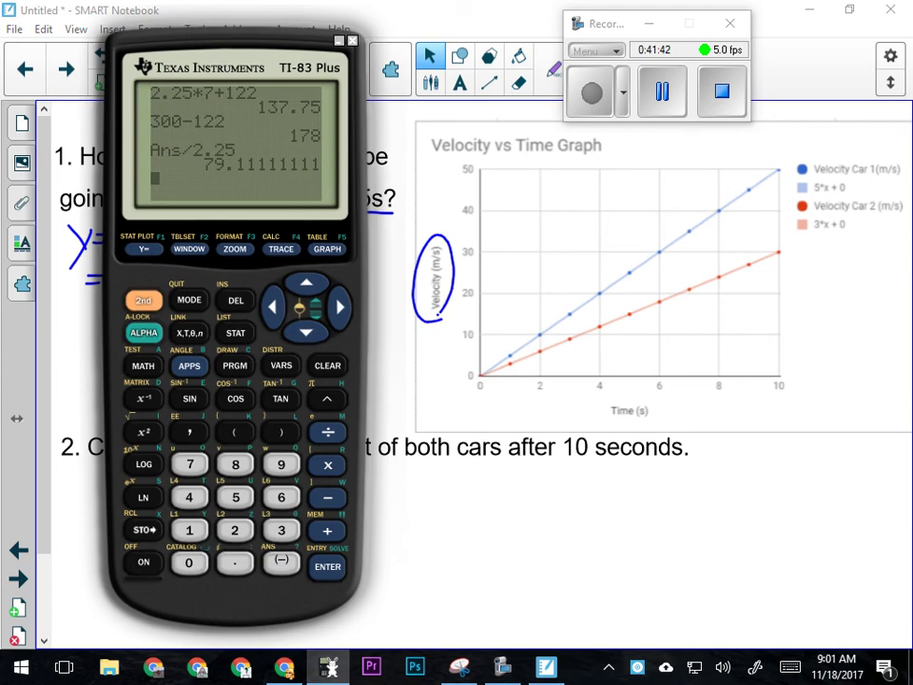
# Compute 5×15 = 75 on the TI-83; write y = 5×15 + 0 = 75 m/s and y = 3×15 + 0 = 45 m/s
pyautogui.moveTo(159, 228)
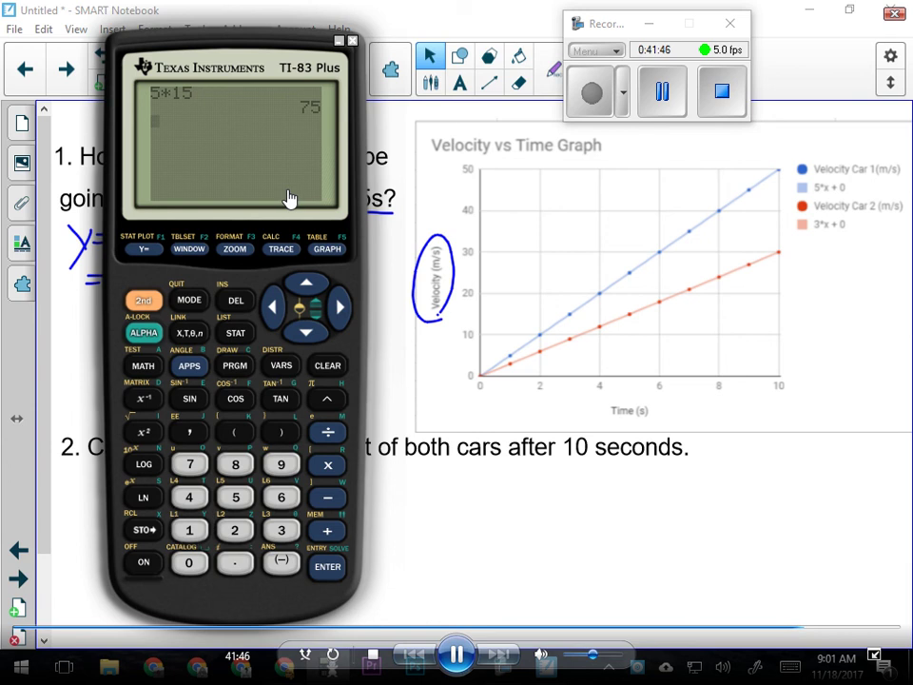
pyautogui.moveTo(492, 526)
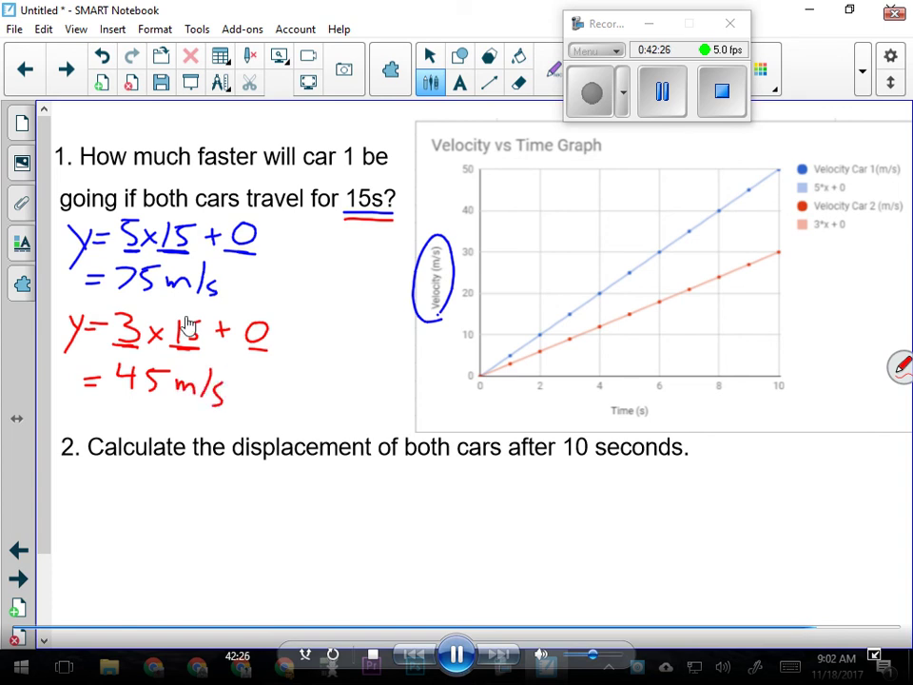
# Write 30 m/s in red beside the velocity workings and circle it
pyautogui.rightClick(165, 289)
pyautogui.press('Escape')
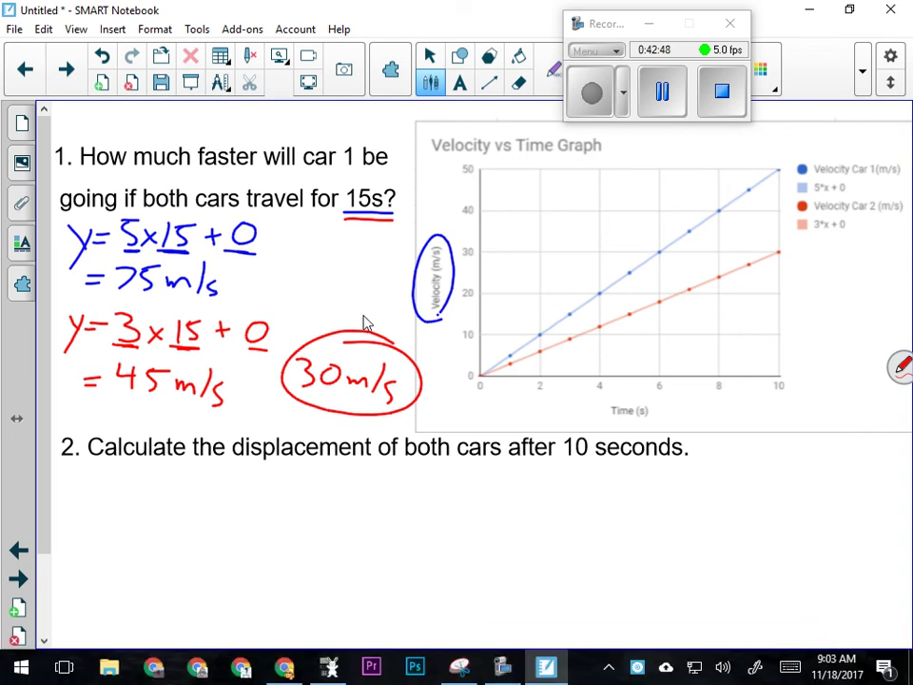
pyautogui.scroll(-3, 61, 476)
pyautogui.scroll(2, 61, 483)
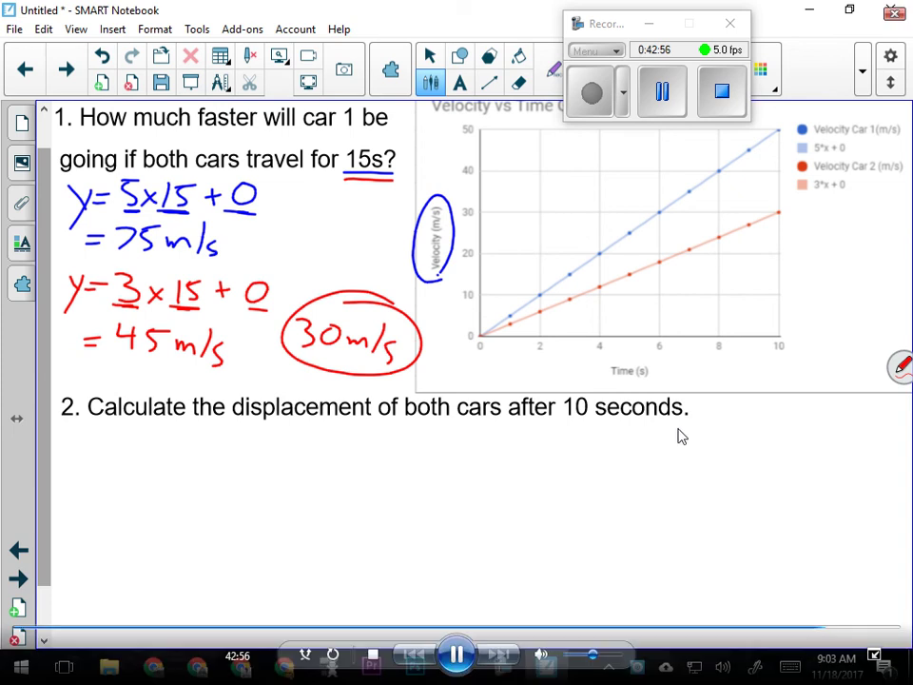
# Handwrite v_ave × t = d in red under question 2, with vector arrows over v and d
pyautogui.moveTo(530, 448)
pyautogui.mouseDown()
pyautogui.moveTo(555, 445)
pyautogui.moveTo(589, 469)
pyautogui.moveTo(561, 436)
pyautogui.moveTo(614, 471)
pyautogui.mouseUp()
pyautogui.moveTo(626, 453)
pyautogui.mouseDown()
pyautogui.moveTo(626, 473)
pyautogui.moveTo(635, 460)
pyautogui.moveTo(666, 470)
pyautogui.mouseUp()
pyautogui.moveTo(690, 464)
pyautogui.mouseDown()
pyautogui.moveTo(679, 469)
pyautogui.moveTo(694, 485)
pyautogui.mouseUp()
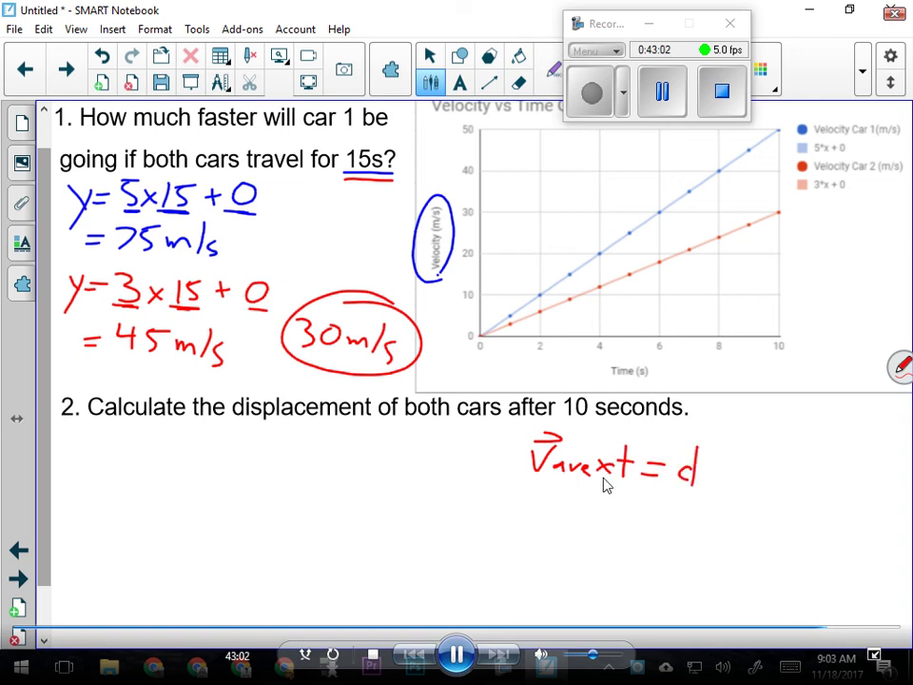
pyautogui.moveTo(679, 443); pyautogui.dragTo(706, 437)
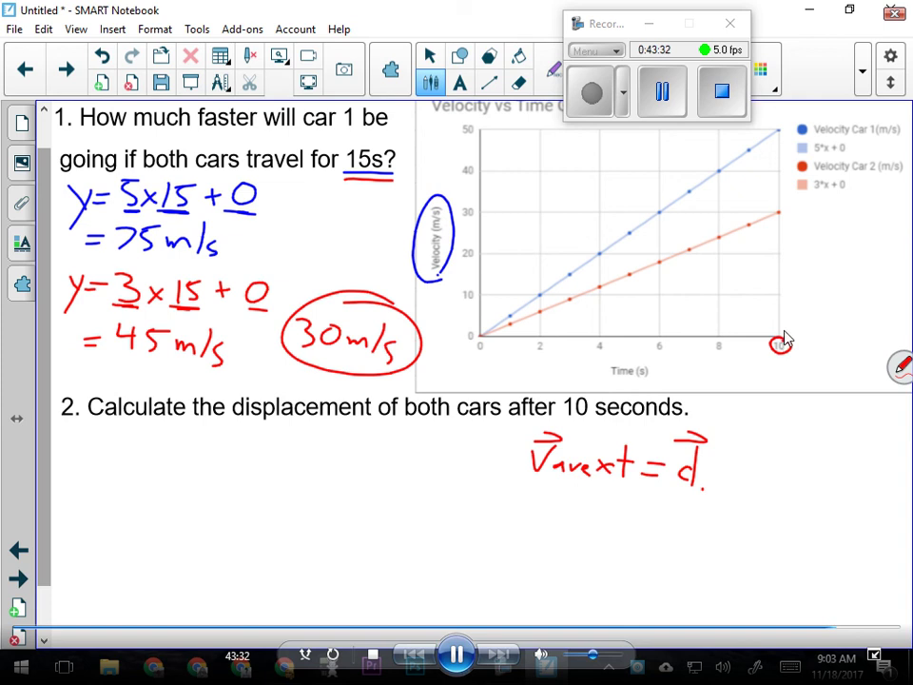
# Write the h/2 × b area formula and circle the 30 mark on the velocity axis
pyautogui.moveTo(546, 502)
pyautogui.mouseDown()
pyautogui.moveTo(561, 528)
pyautogui.moveTo(573, 529)
pyautogui.moveTo(569, 551)
pyautogui.moveTo(605, 539)
pyautogui.mouseUp()
pyautogui.moveTo(603, 526)
pyautogui.mouseDown()
pyautogui.moveTo(587, 539)
pyautogui.moveTo(620, 538)
pyautogui.mouseUp()
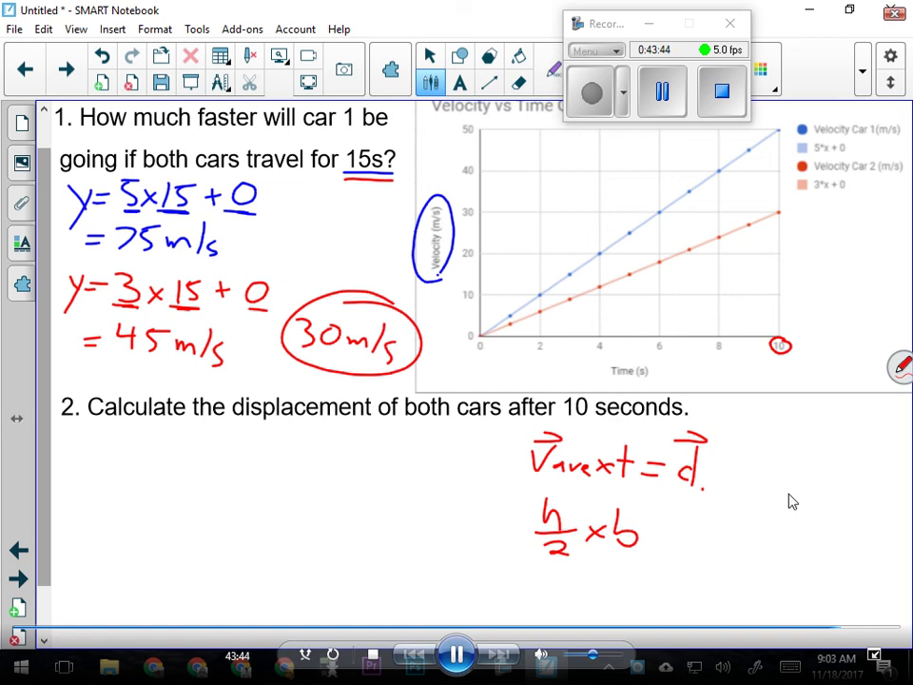
pyautogui.moveTo(104, 439); pyautogui.dragTo(111, 457)
pyautogui.moveTo(120, 451)
pyautogui.mouseDown()
pyautogui.moveTo(212, 460)
pyautogui.moveTo(241, 451)
pyautogui.mouseUp()
pyautogui.moveTo(224, 460); pyautogui.dragTo(243, 460)
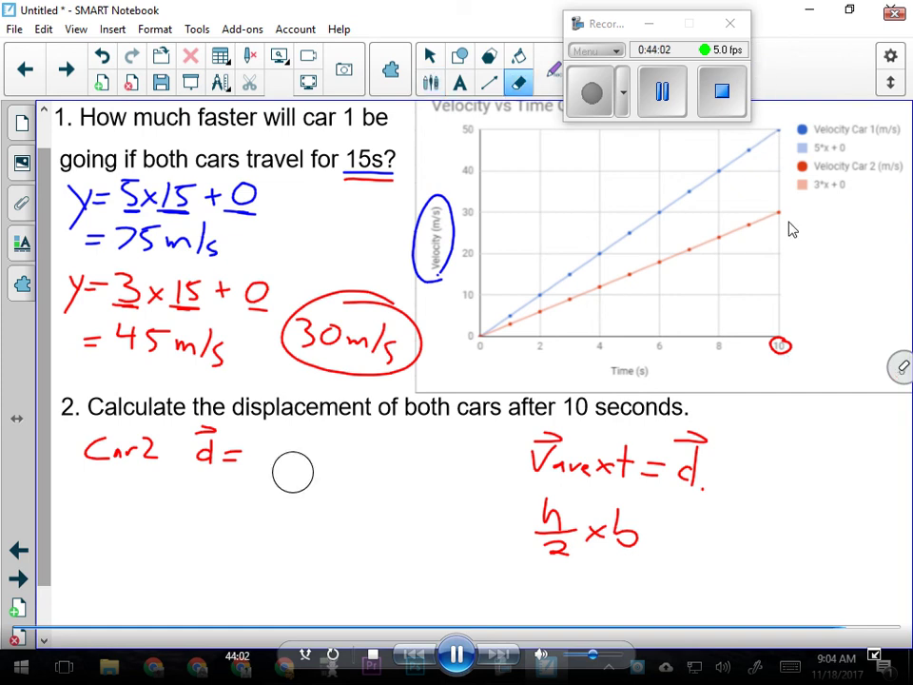
pyautogui.moveTo(291, 471)
pyautogui.mouseDown()
pyautogui.moveTo(96, 448)
pyautogui.moveTo(205, 429)
pyautogui.mouseUp()
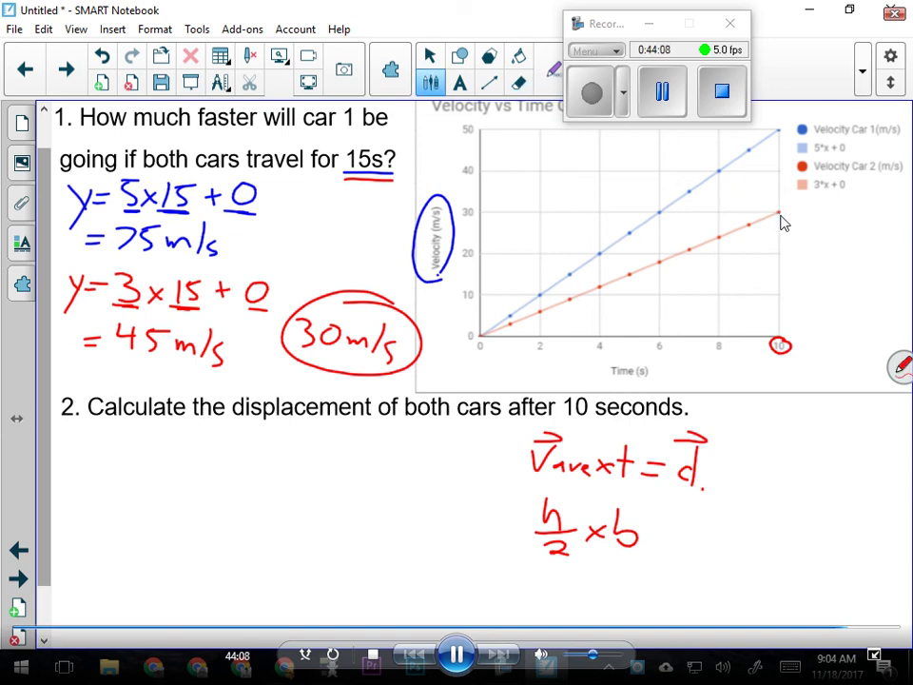
pyautogui.moveTo(469, 206); pyautogui.dragTo(453, 218)
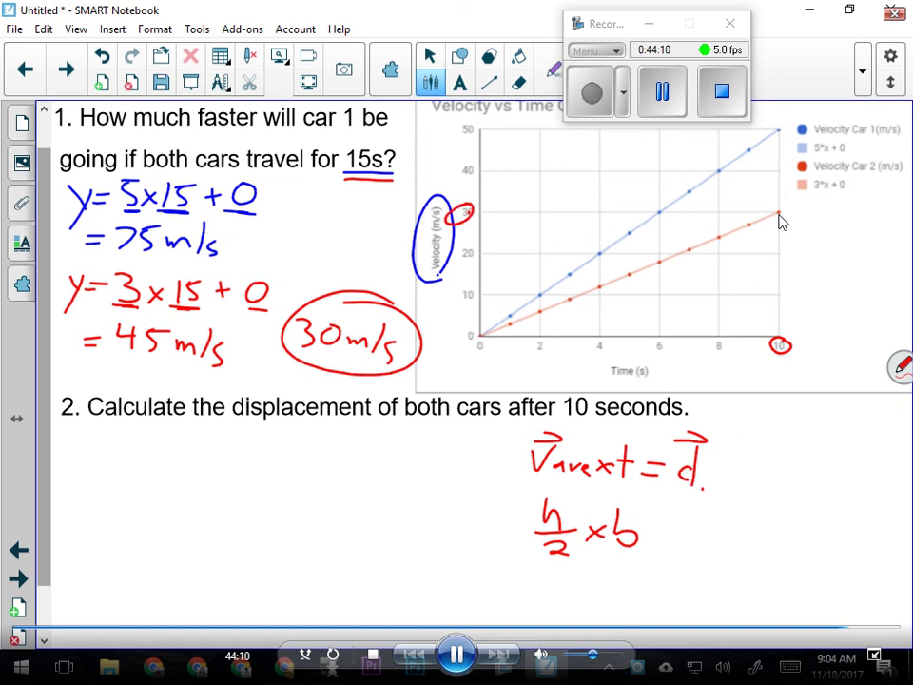
# Write car 2's velocity as y = 3 × 10 + 0 = 30 m/s, linked to the area formula
pyautogui.moveTo(106, 445)
pyautogui.mouseDown()
pyautogui.moveTo(117, 461)
pyautogui.moveTo(104, 485)
pyautogui.moveTo(154, 449)
pyautogui.mouseUp()
pyautogui.moveTo(136, 460)
pyautogui.mouseDown()
pyautogui.moveTo(185, 460)
pyautogui.moveTo(175, 473)
pyautogui.moveTo(207, 477)
pyautogui.moveTo(215, 466)
pyautogui.mouseUp()
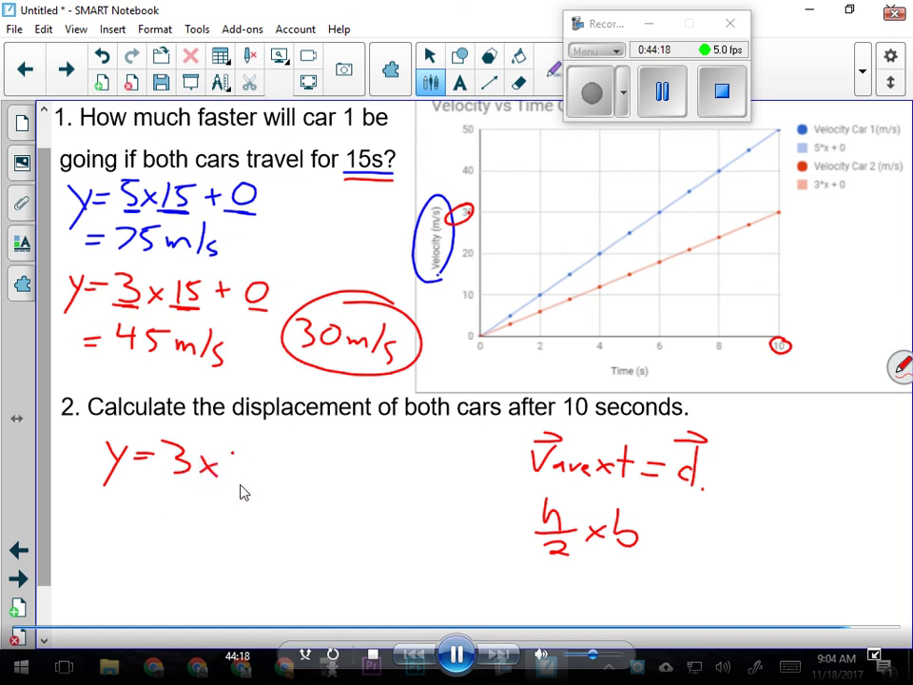
pyautogui.moveTo(231, 453); pyautogui.dragTo(233, 474)
pyautogui.moveTo(253, 451); pyautogui.dragTo(282, 464)
pyautogui.moveTo(276, 458)
pyautogui.mouseDown()
pyautogui.moveTo(276, 470)
pyautogui.moveTo(328, 460)
pyautogui.mouseUp()
pyautogui.moveTo(317, 468)
pyautogui.mouseDown()
pyautogui.moveTo(344, 475)
pyautogui.moveTo(419, 458)
pyautogui.mouseUp()
pyautogui.moveTo(426, 455)
pyautogui.mouseDown()
pyautogui.moveTo(420, 476)
pyautogui.moveTo(433, 487)
pyautogui.mouseUp()
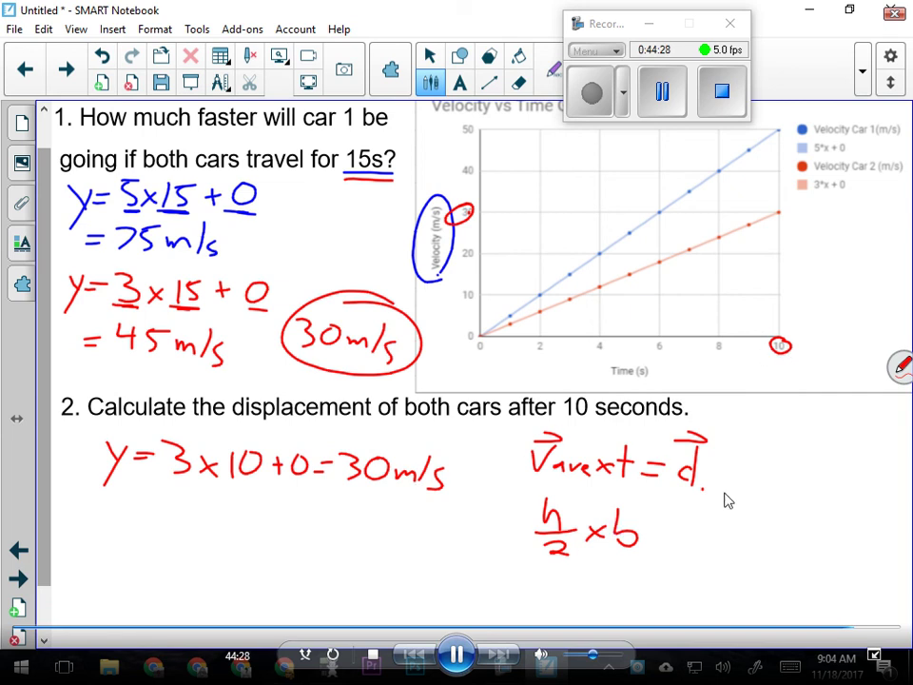
pyautogui.moveTo(451, 483)
pyautogui.mouseDown()
pyautogui.moveTo(529, 511)
pyautogui.moveTo(513, 520)
pyautogui.mouseUp()
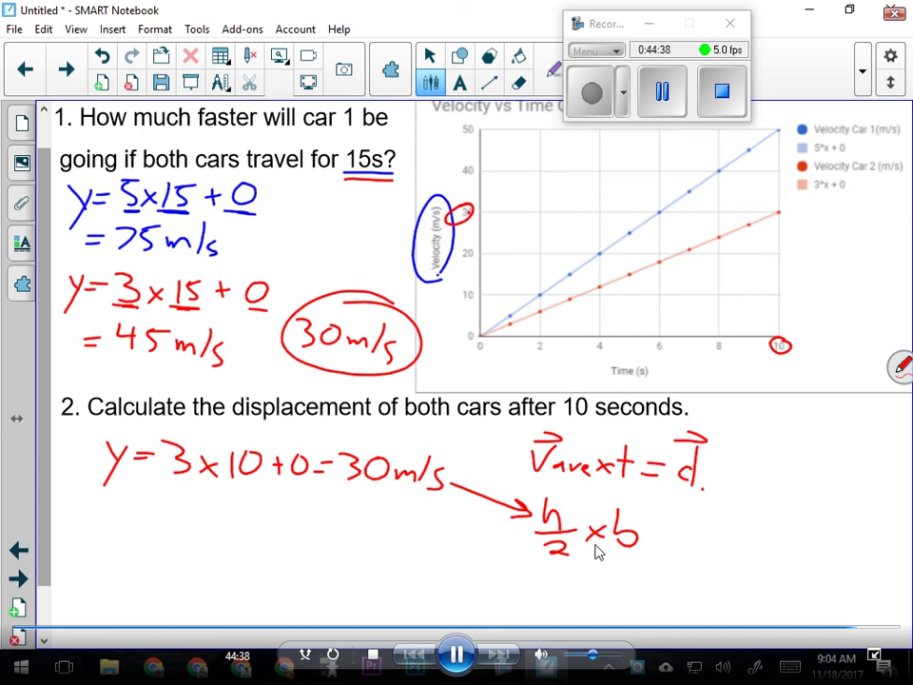
# Write 30/2 × 10 = 150 m, circle the 150m answer, and begin car 1's Y line
pyautogui.scroll(-1, 65, 522)
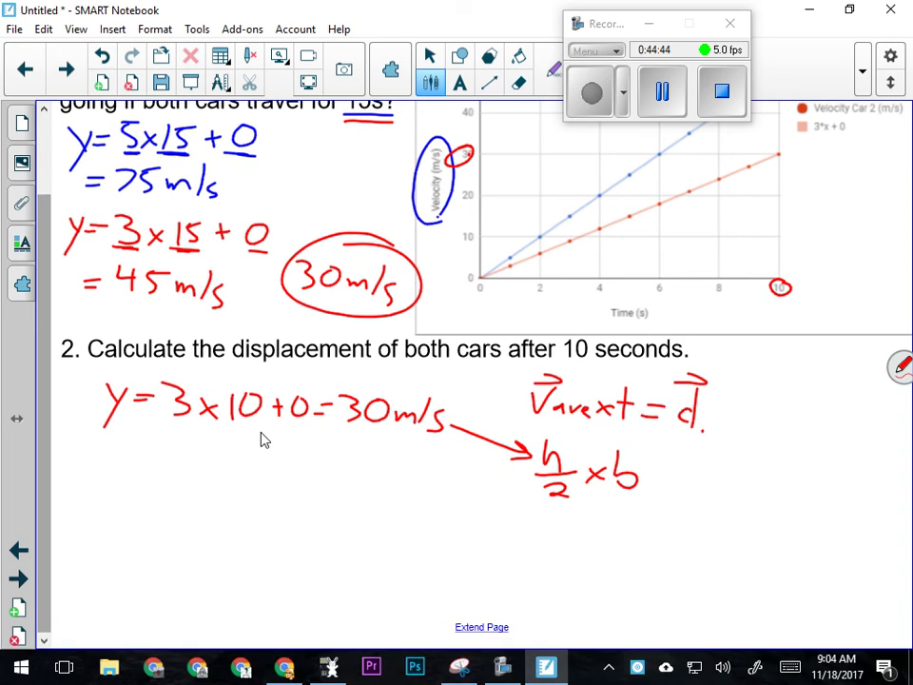
pyautogui.moveTo(538, 523)
pyautogui.mouseDown()
pyautogui.moveTo(538, 544)
pyautogui.moveTo(568, 525)
pyautogui.moveTo(587, 551)
pyautogui.moveTo(571, 574)
pyautogui.moveTo(607, 556)
pyautogui.moveTo(596, 556)
pyautogui.mouseUp()
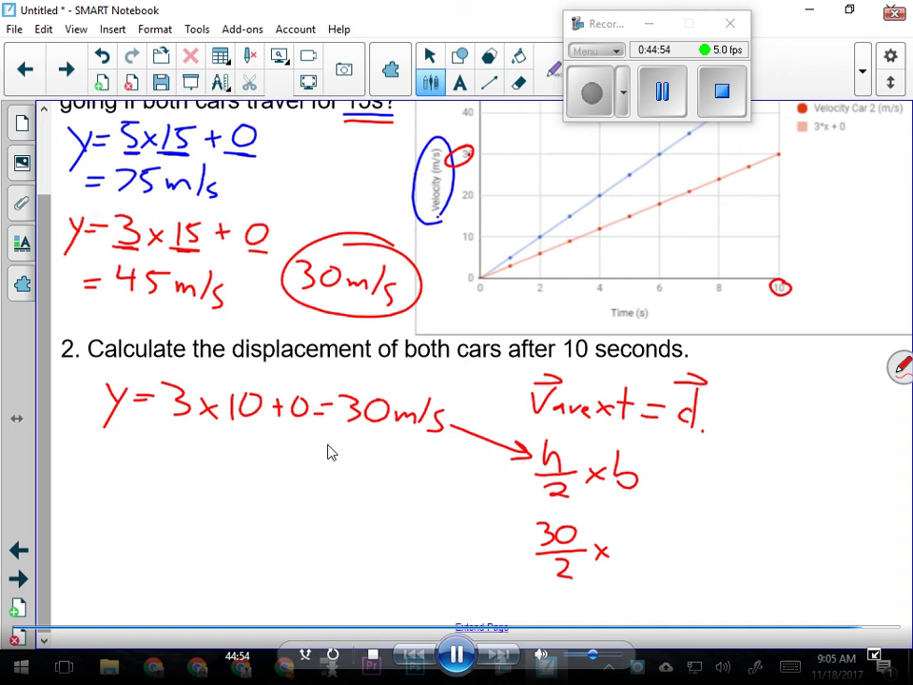
pyautogui.moveTo(630, 538)
pyautogui.mouseDown()
pyautogui.moveTo(630, 563)
pyautogui.moveTo(648, 541)
pyautogui.moveTo(690, 547)
pyautogui.mouseUp()
pyautogui.moveTo(675, 559); pyautogui.dragTo(691, 558)
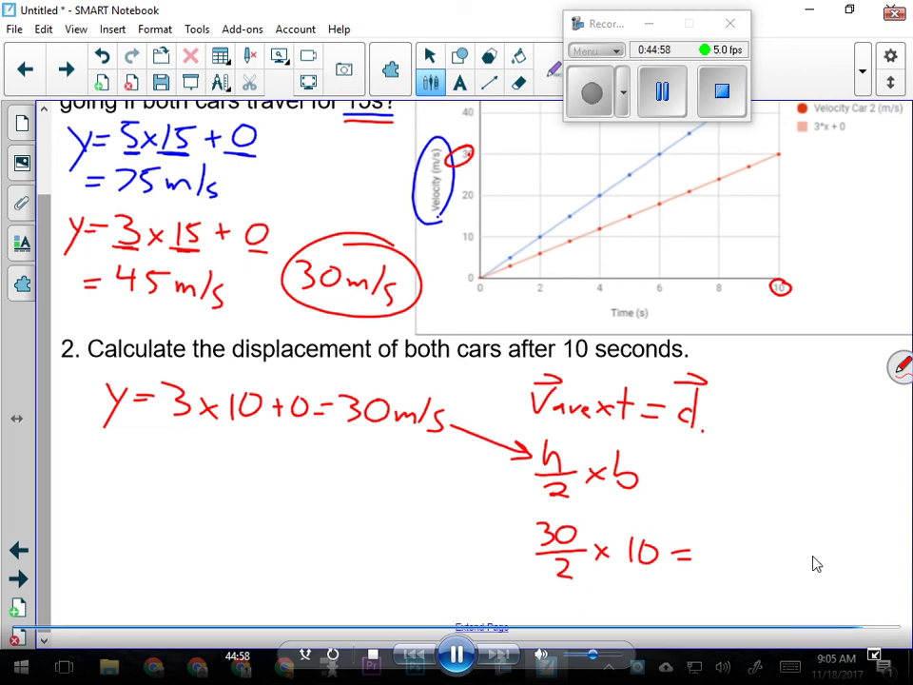
pyautogui.moveTo(709, 534)
pyautogui.mouseDown()
pyautogui.moveTo(708, 566)
pyautogui.moveTo(728, 567)
pyautogui.moveTo(747, 535)
pyautogui.mouseUp()
pyautogui.moveTo(775, 542)
pyautogui.mouseDown()
pyautogui.moveTo(772, 565)
pyautogui.moveTo(814, 571)
pyautogui.mouseUp()
pyautogui.moveTo(761, 513)
pyautogui.mouseDown()
pyautogui.moveTo(702, 575)
pyautogui.moveTo(820, 525)
pyautogui.mouseUp()
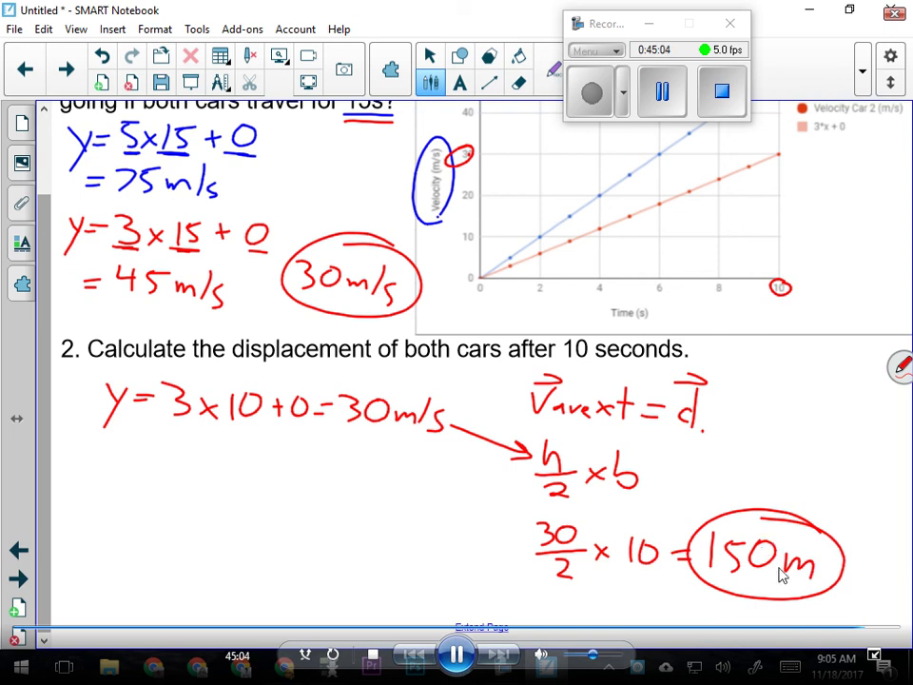
pyautogui.press('Escape')
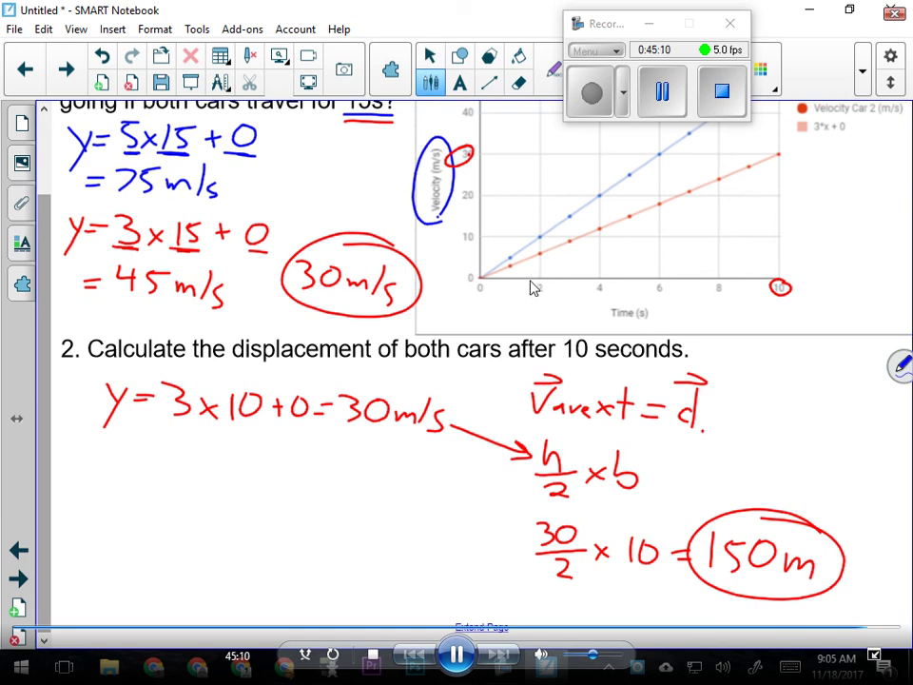
pyautogui.moveTo(99, 482); pyautogui.dragTo(107, 498)
pyautogui.moveTo(116, 480)
pyautogui.mouseDown()
pyautogui.moveTo(94, 517)
pyautogui.moveTo(146, 486)
pyautogui.mouseUp()
# Write car 1's velocity in blue as Y = 5 × 10 + 0 = 50 m/s
pyautogui.click(124, 490)
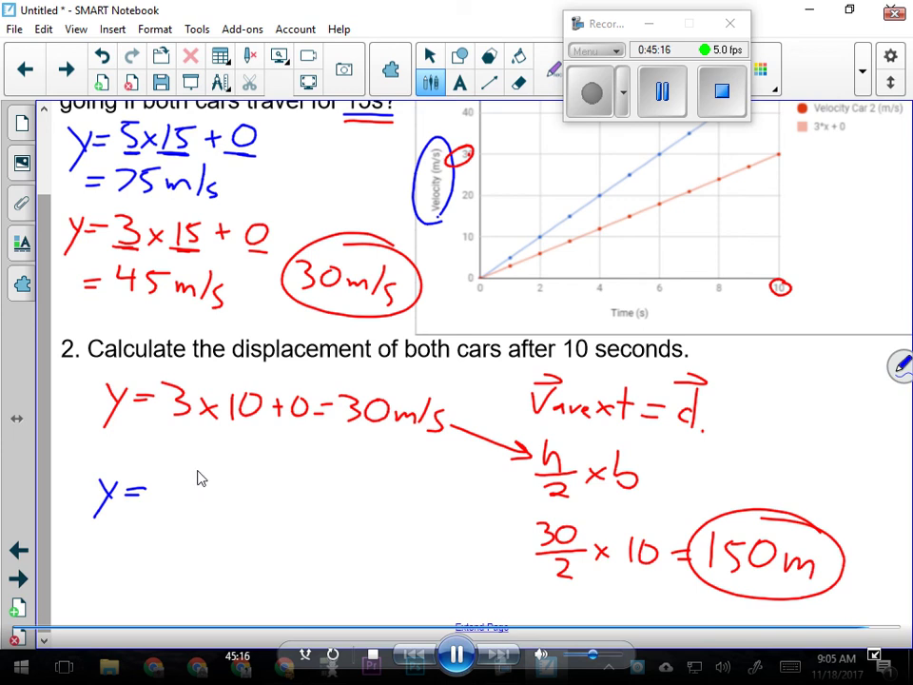
pyautogui.moveTo(158, 481)
pyautogui.mouseDown()
pyautogui.moveTo(153, 502)
pyautogui.moveTo(175, 478)
pyautogui.moveTo(194, 501)
pyautogui.mouseUp()
pyautogui.moveTo(194, 485)
pyautogui.mouseDown()
pyautogui.moveTo(189, 498)
pyautogui.moveTo(203, 505)
pyautogui.moveTo(216, 486)
pyautogui.moveTo(234, 505)
pyautogui.mouseUp()
pyautogui.click(233, 496)
pyautogui.moveTo(255, 489)
pyautogui.mouseDown()
pyautogui.moveTo(284, 502)
pyautogui.moveTo(284, 495)
pyautogui.moveTo(294, 513)
pyautogui.moveTo(321, 493)
pyautogui.moveTo(368, 513)
pyautogui.mouseUp()
pyautogui.click(270, 506)
pyautogui.moveTo(374, 496)
pyautogui.mouseDown()
pyautogui.moveTo(367, 517)
pyautogui.moveTo(380, 520)
pyautogui.mouseUp()
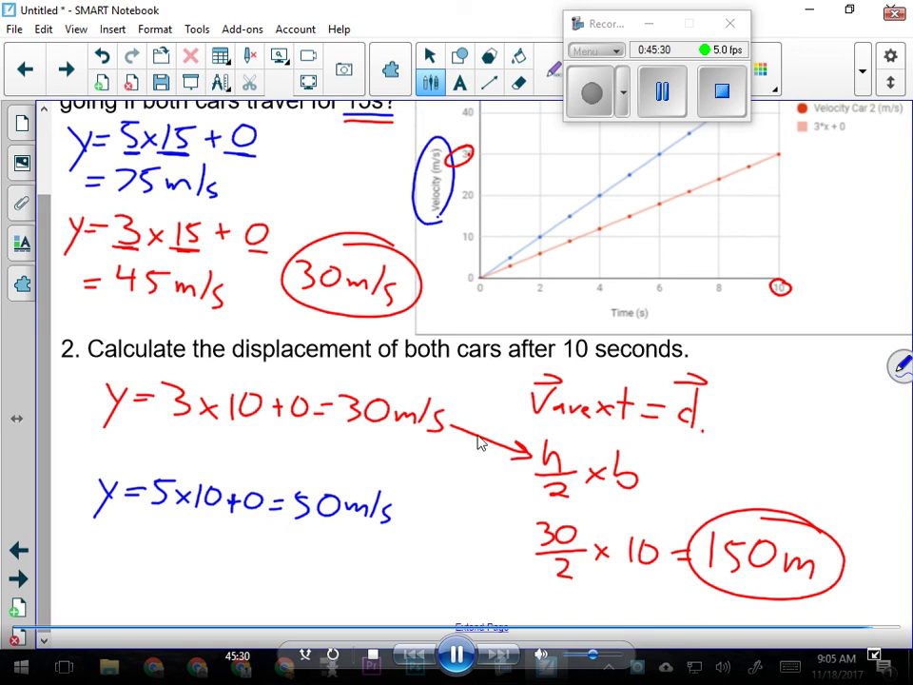
# Trace a blue triangle under car 1's line on the graph
pyautogui.scroll(-3, 626, 512)
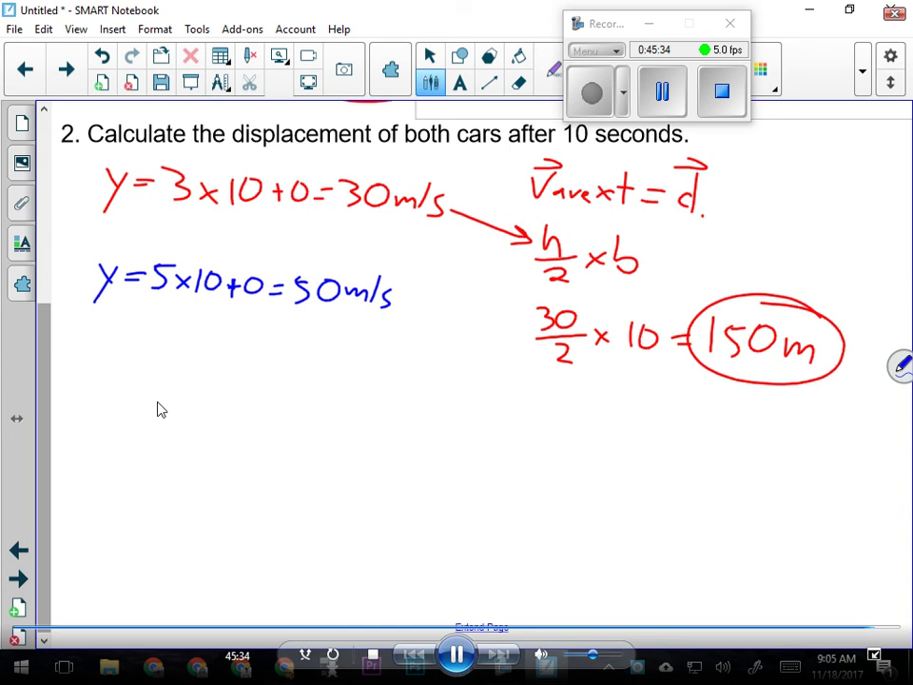
pyautogui.scroll(4, 160, 409)
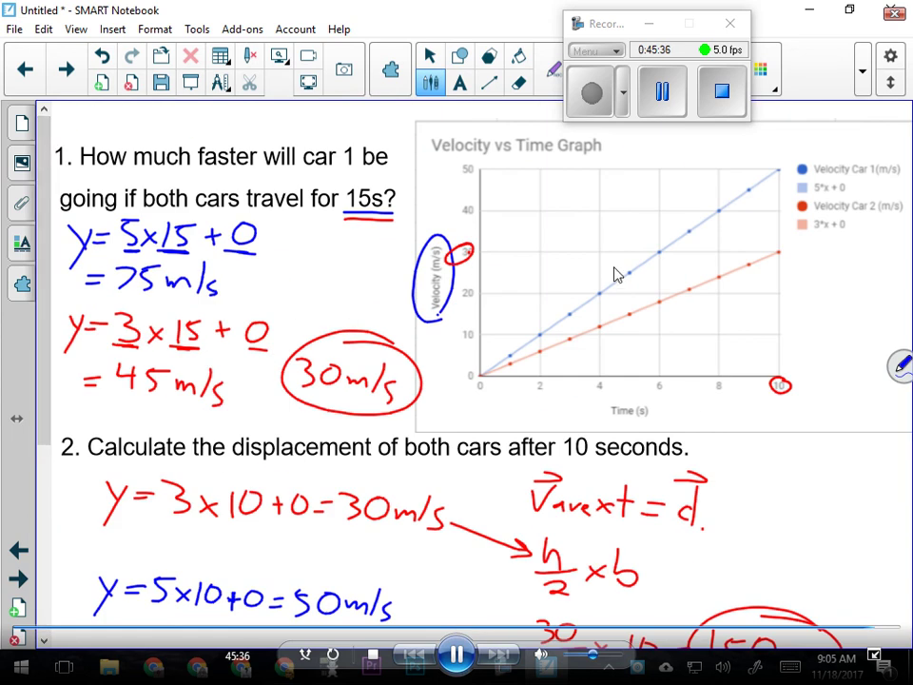
pyautogui.moveTo(480, 376)
pyautogui.mouseDown()
pyautogui.moveTo(611, 296)
pyautogui.moveTo(776, 169)
pyautogui.moveTo(778, 381)
pyautogui.moveTo(473, 373)
pyautogui.mouseUp()
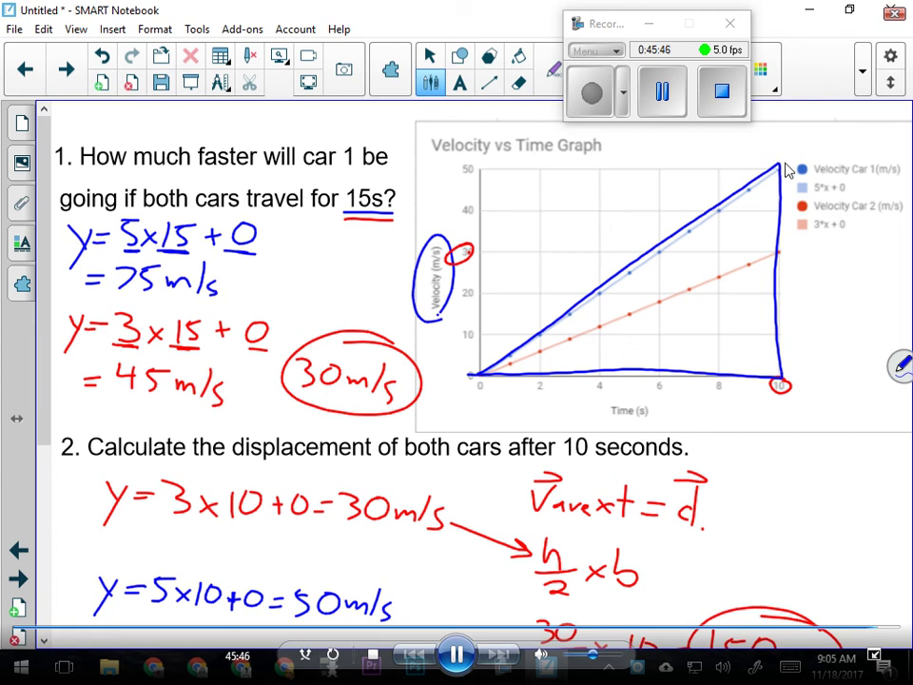
# Write car 1's displacement 50/2 × 10 = 250 in blue, then close the video player
pyautogui.scroll(-5, 781, 151)
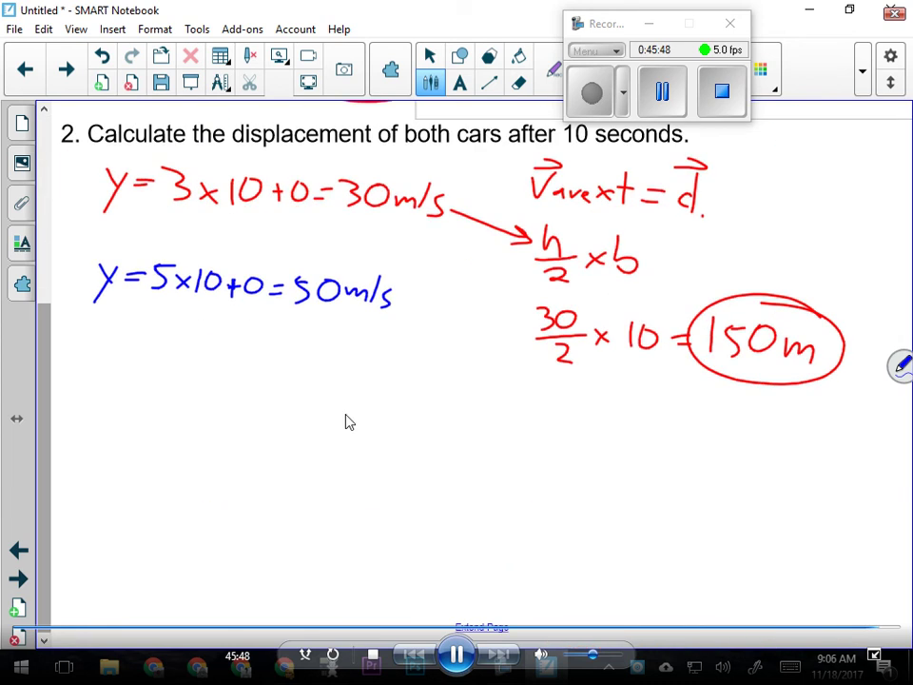
pyautogui.moveTo(215, 350)
pyautogui.mouseDown()
pyautogui.moveTo(200, 351)
pyautogui.moveTo(197, 375)
pyautogui.mouseUp()
pyautogui.moveTo(245, 350)
pyautogui.mouseDown()
pyautogui.moveTo(239, 355)
pyautogui.moveTo(245, 350)
pyautogui.mouseUp()
pyautogui.moveTo(190, 394); pyautogui.dragTo(276, 393)
pyautogui.moveTo(218, 412); pyautogui.dragTo(250, 433)
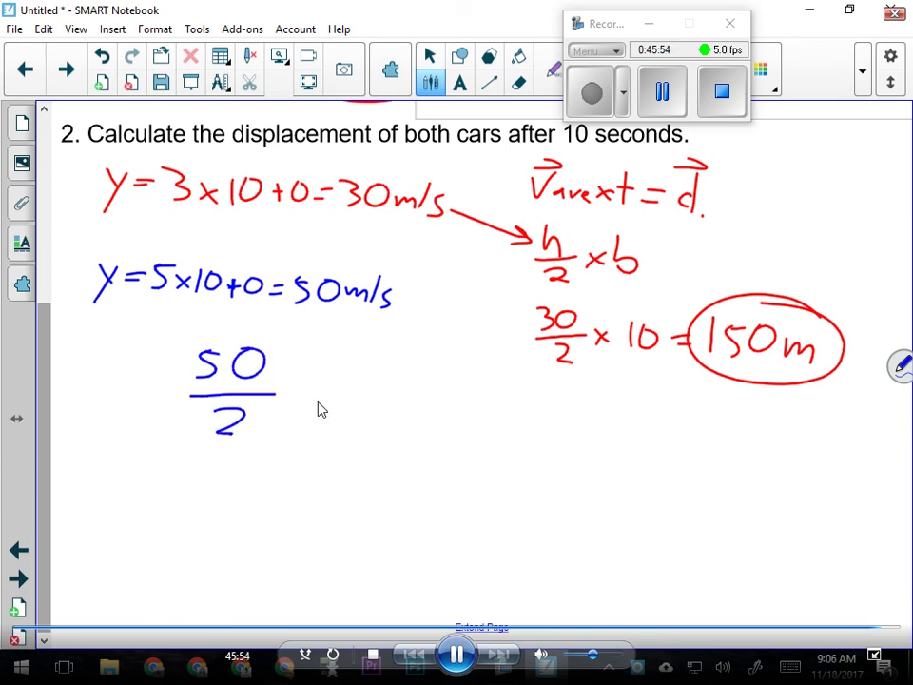
pyautogui.moveTo(293, 390)
pyautogui.mouseDown()
pyautogui.moveTo(310, 407)
pyautogui.moveTo(290, 409)
pyautogui.moveTo(336, 407)
pyautogui.mouseUp()
pyautogui.moveTo(353, 386)
pyautogui.mouseDown()
pyautogui.moveTo(348, 407)
pyautogui.moveTo(358, 387)
pyautogui.moveTo(413, 404)
pyautogui.mouseUp()
pyautogui.moveTo(392, 413); pyautogui.dragTo(413, 411)
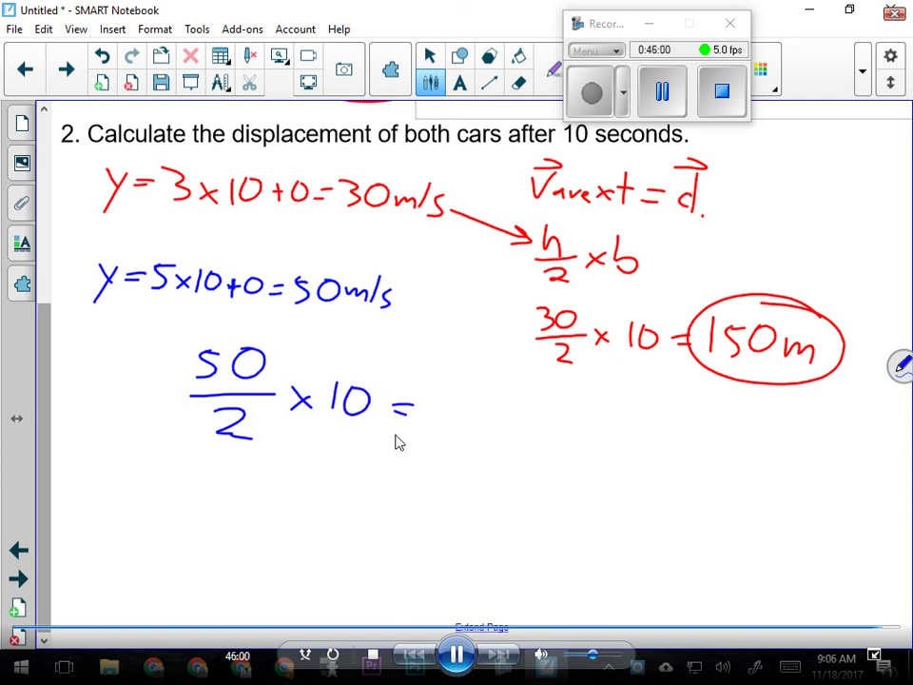
pyautogui.moveTo(420, 391)
pyautogui.mouseDown()
pyautogui.moveTo(443, 418)
pyautogui.moveTo(499, 396)
pyautogui.moveTo(404, 419)
pyautogui.moveTo(533, 378)
pyautogui.mouseUp()
pyautogui.click(516, 406)
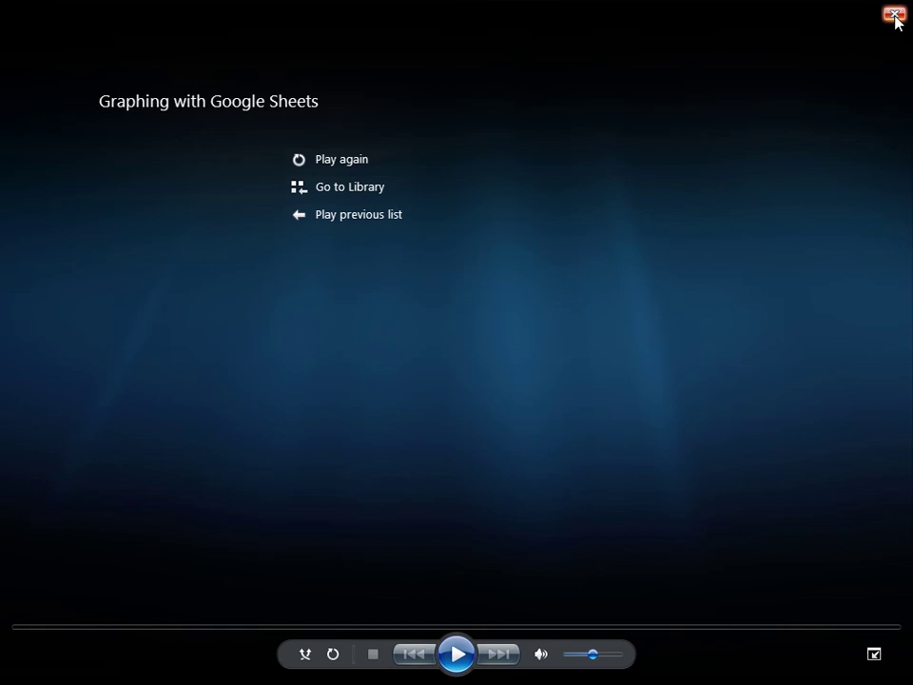
pyautogui.click(894, 15)
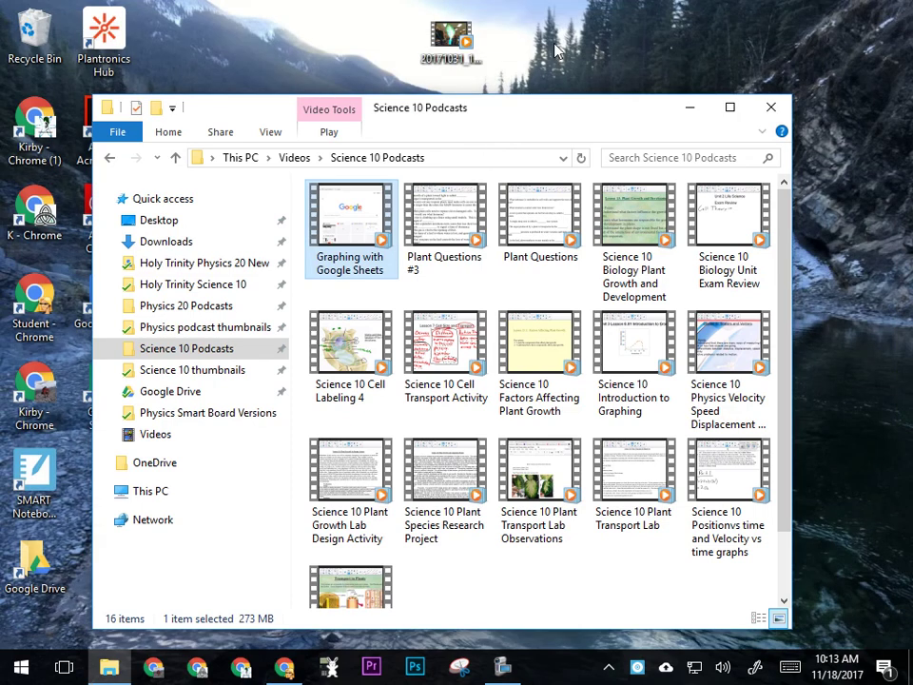